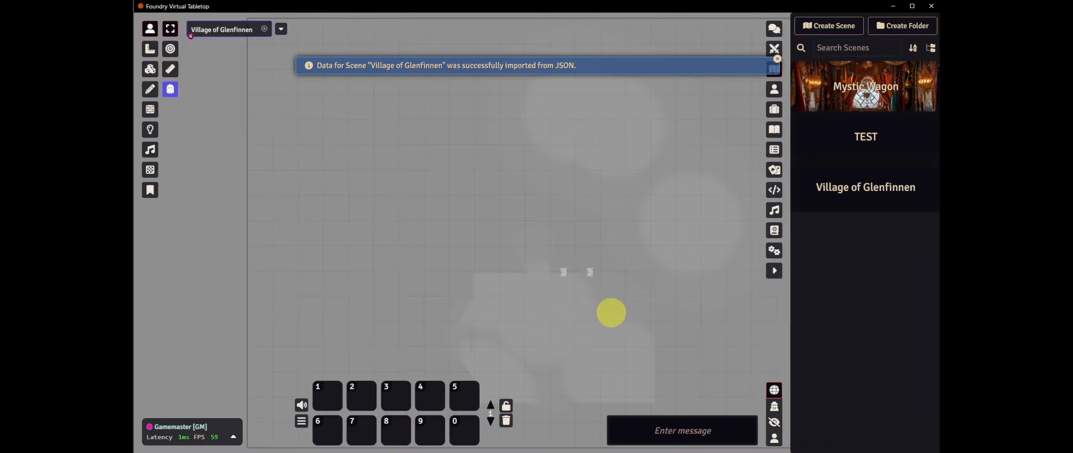
Set DemoVillage.jpg as the background image of the Village of Glenfinnen scene and save the configuration
drag(653, 328, 555, 275)
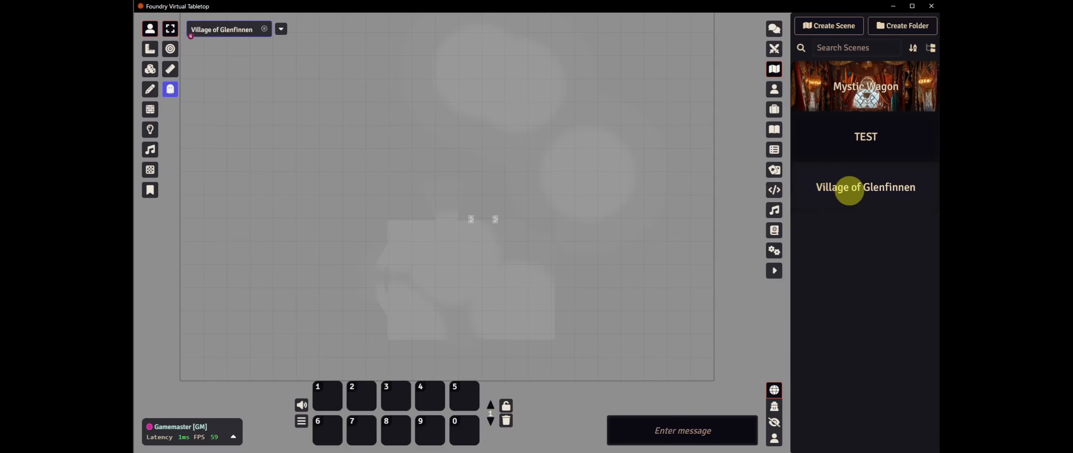
right_click(849, 191)
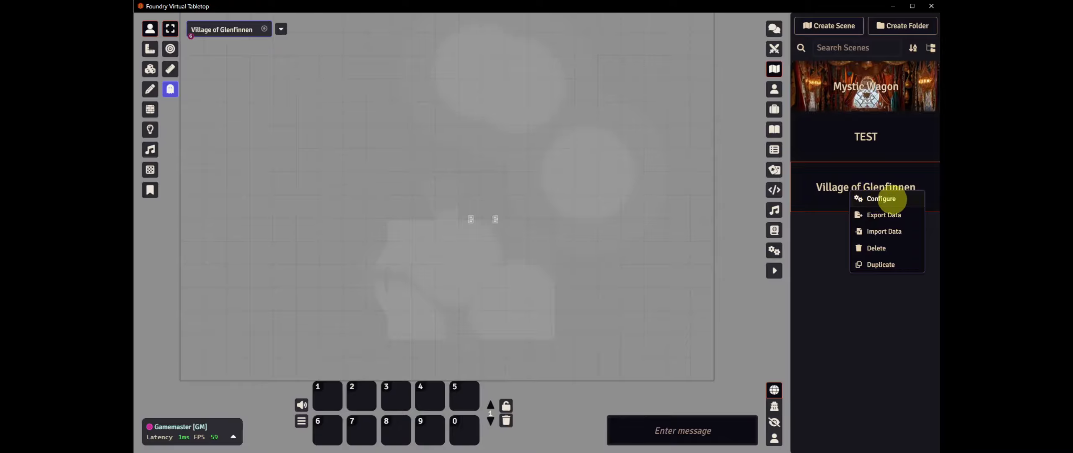
click(880, 198)
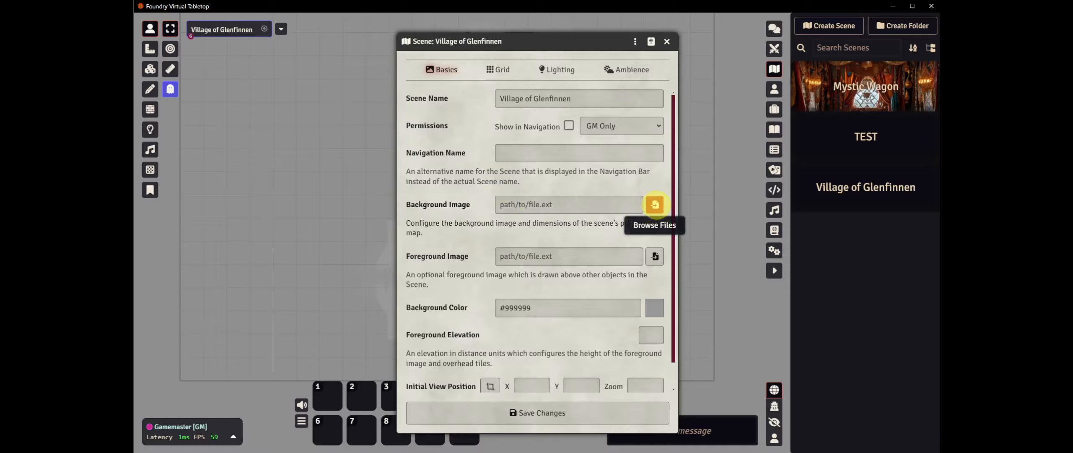
click(654, 204)
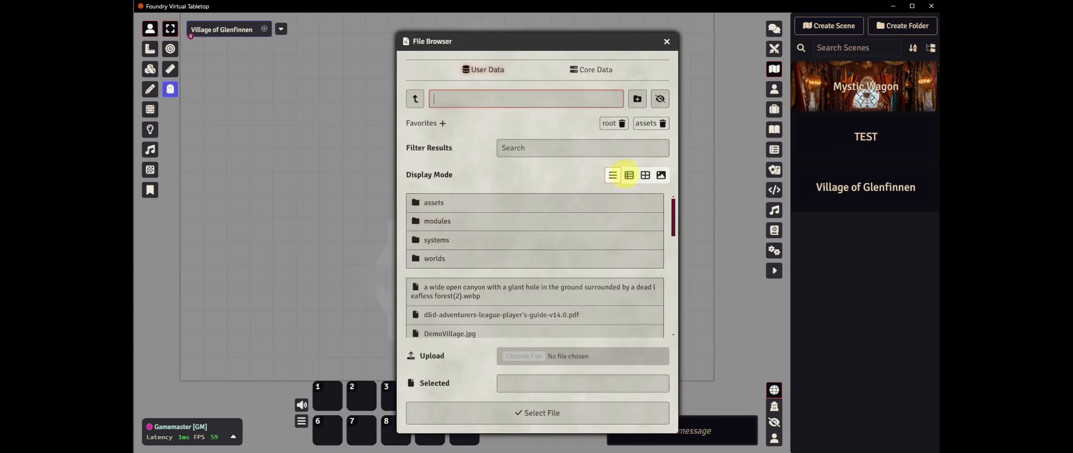
click(661, 174)
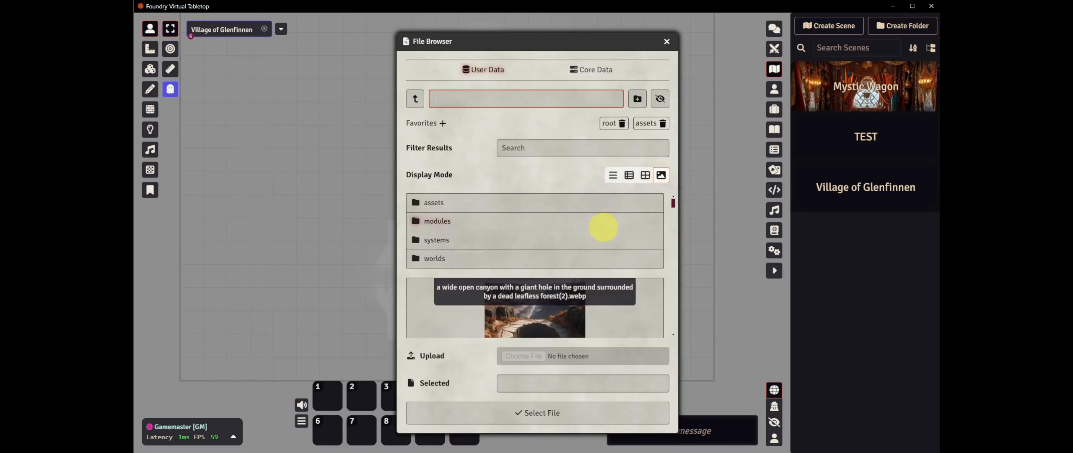
scroll(599, 224, down, 5)
scroll(604, 227, down, 1)
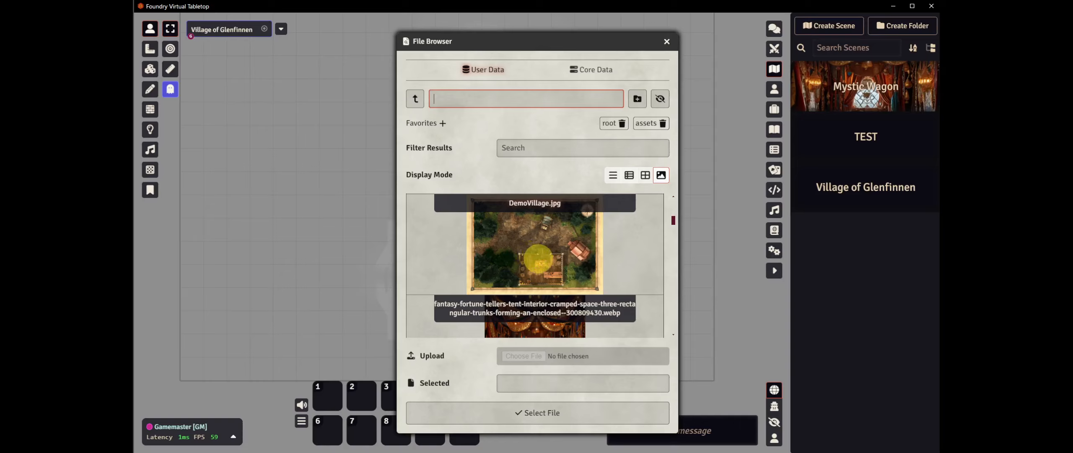
click(538, 258)
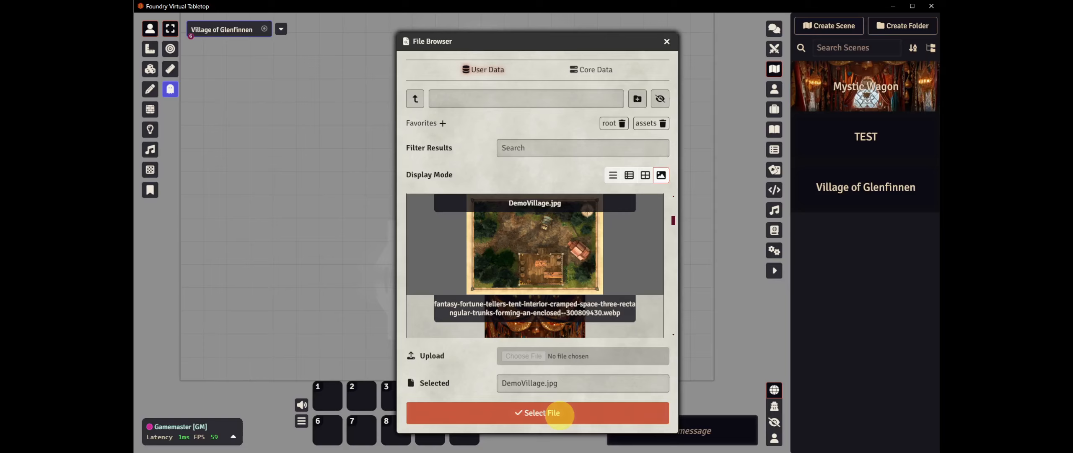
click(559, 414)
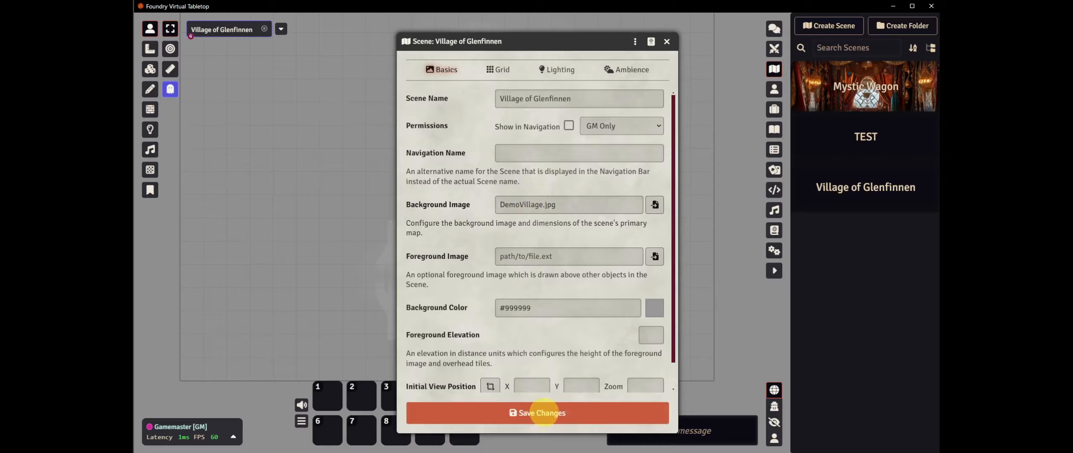
click(544, 412)
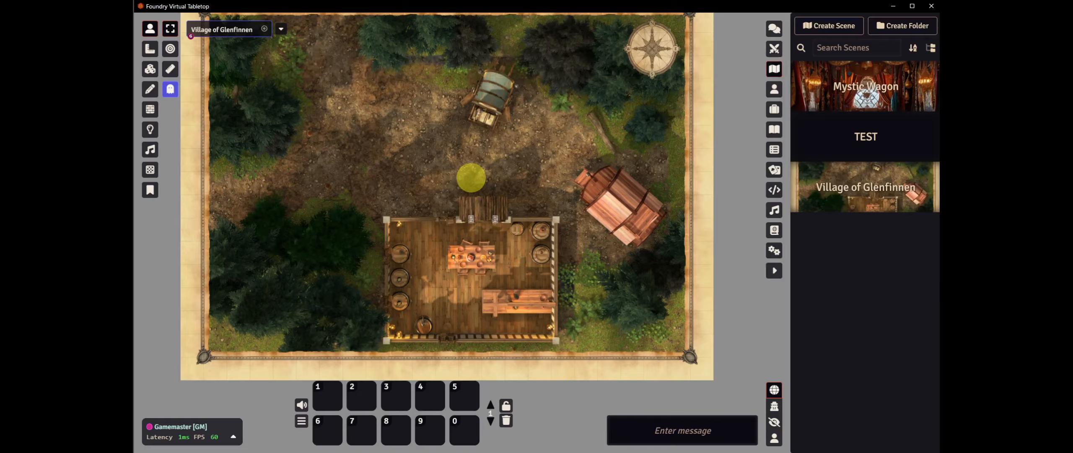
Set the Village of Glenfinnen scene's background color to #000000 and save the configuration
drag(472, 163, 457, 203)
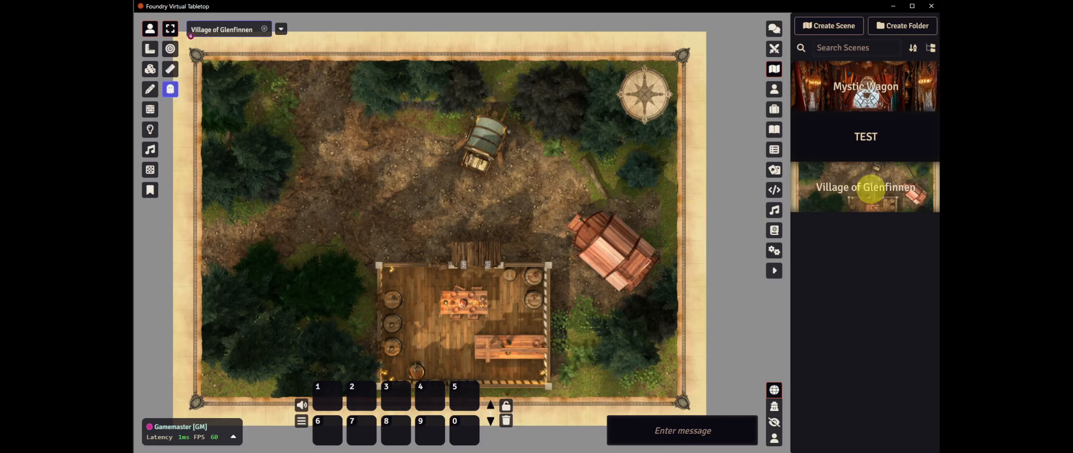
right_click(871, 188)
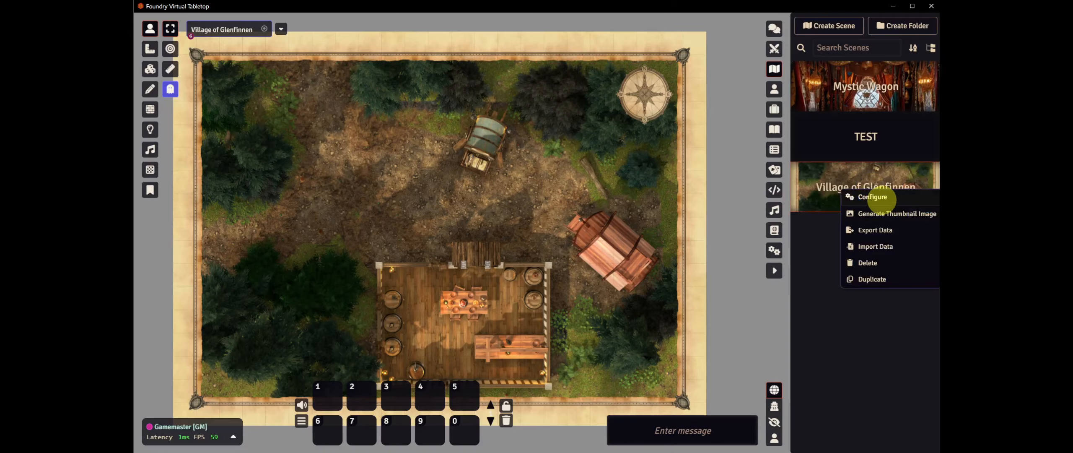
click(876, 197)
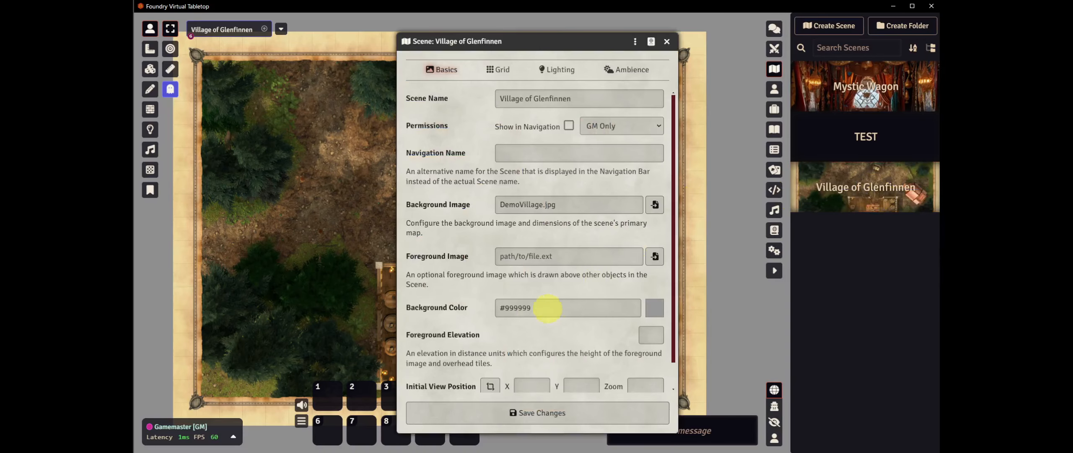
click(539, 308)
key(BackSpace)
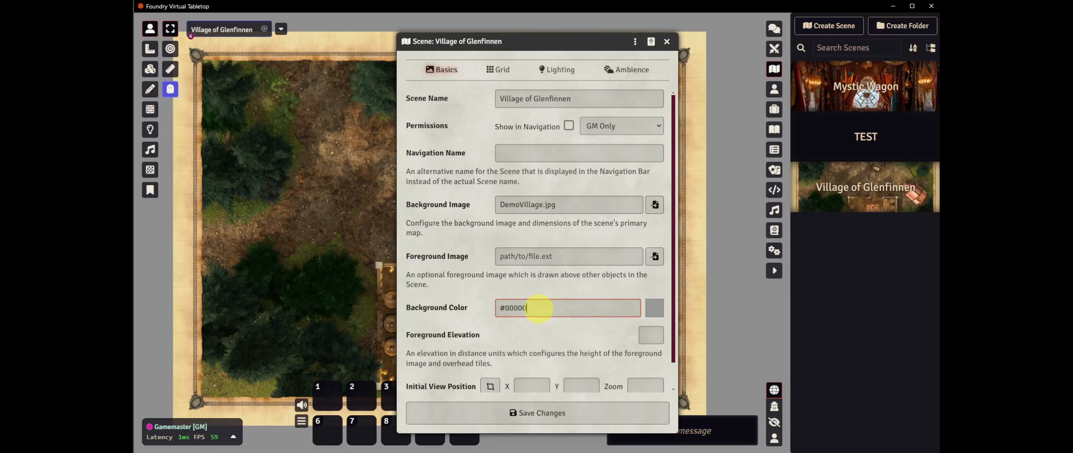
text(000000)
click(544, 410)
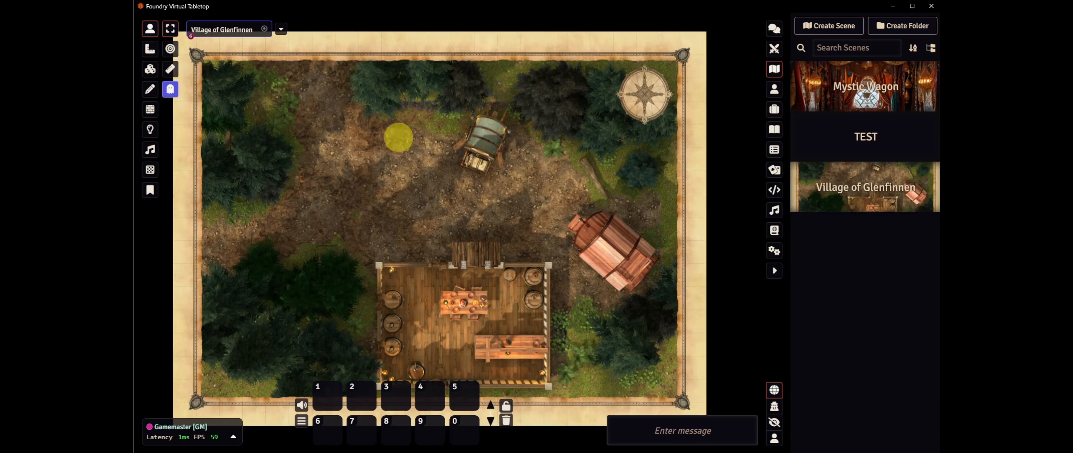
In the Village of Glenfinnen scene configuration, set the lighting darkness level to 0.2
right_click(226, 33)
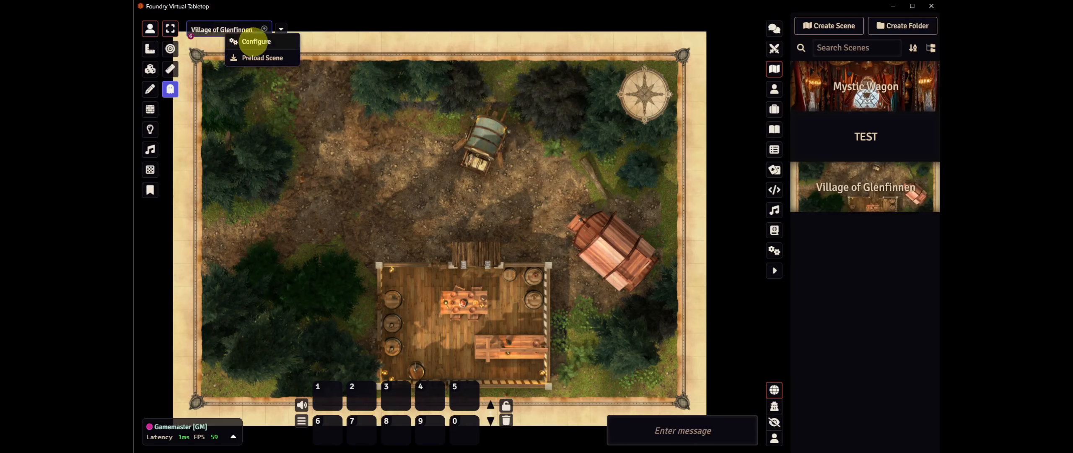
click(252, 41)
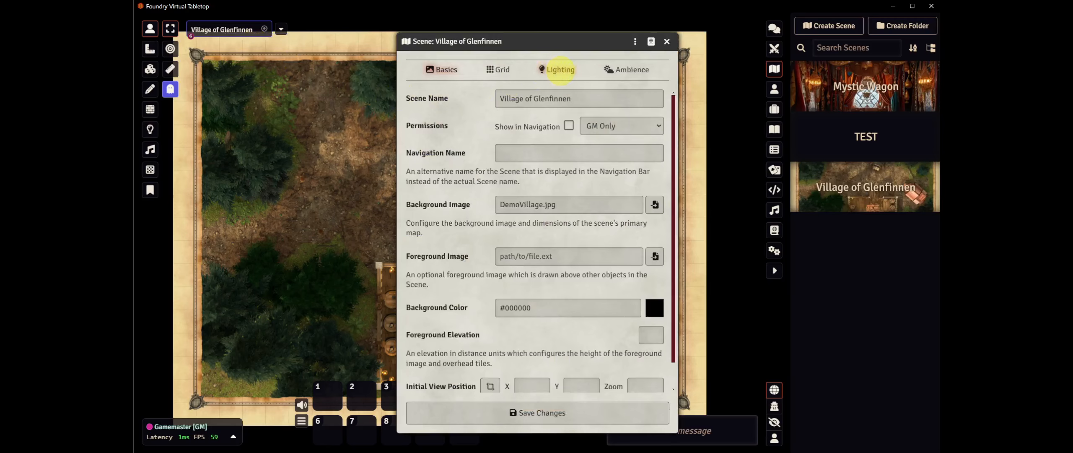
click(562, 70)
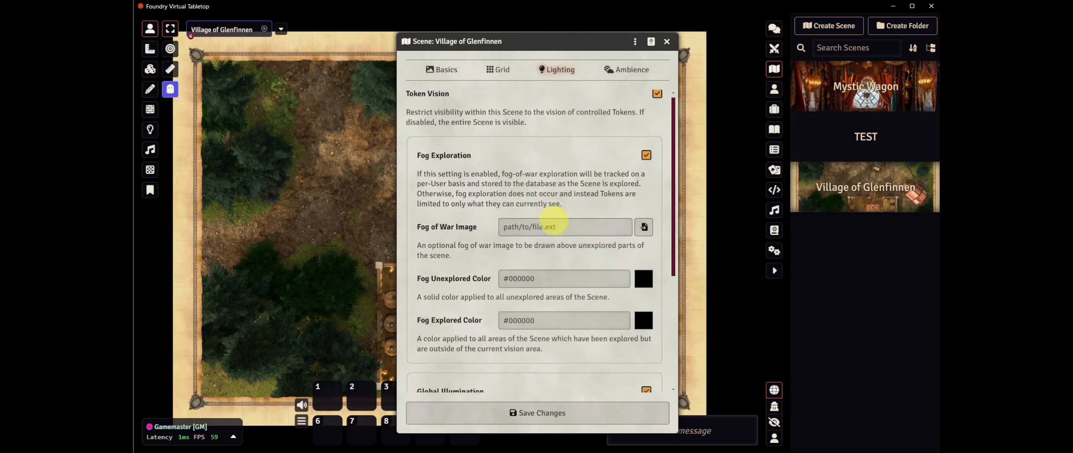
scroll(551, 210, down, 5)
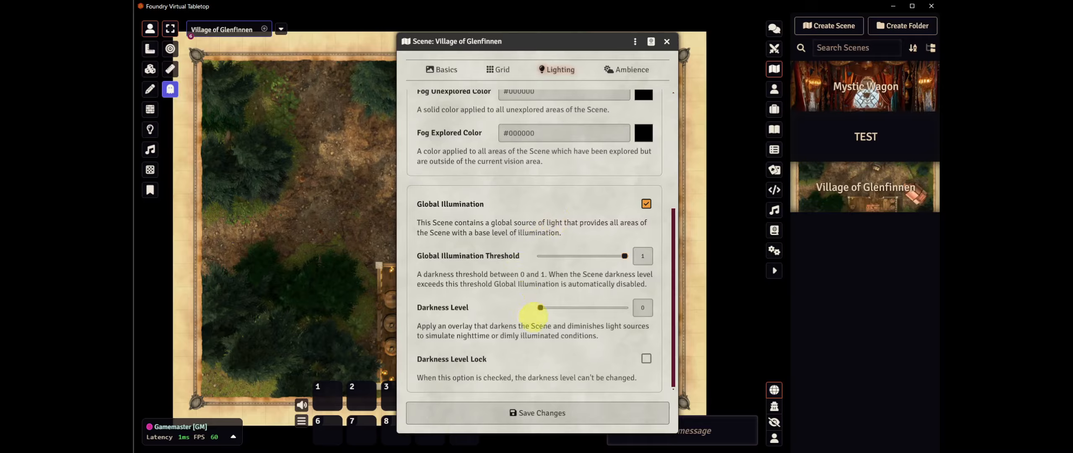
drag(544, 308, 550, 307)
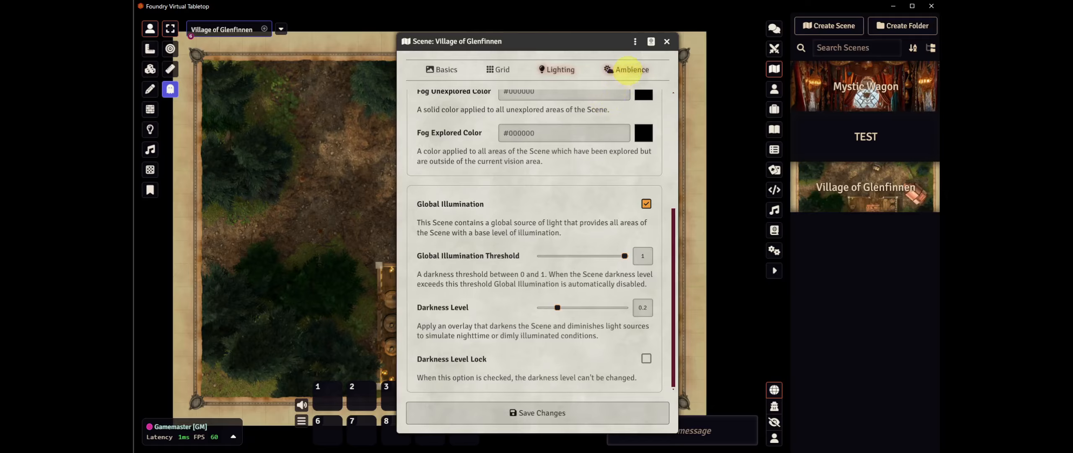
Set the scene's ambience weather effect to Fog and save the scene changes
click(629, 70)
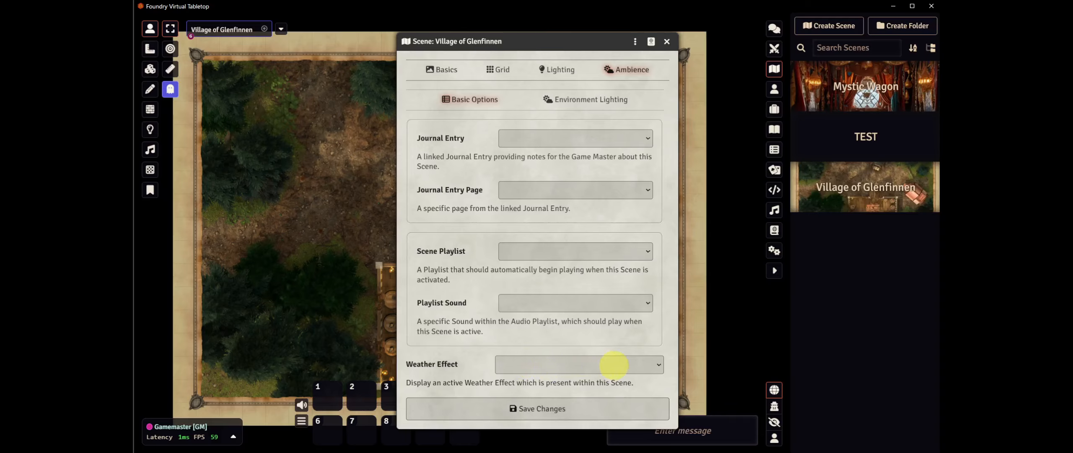
click(613, 365)
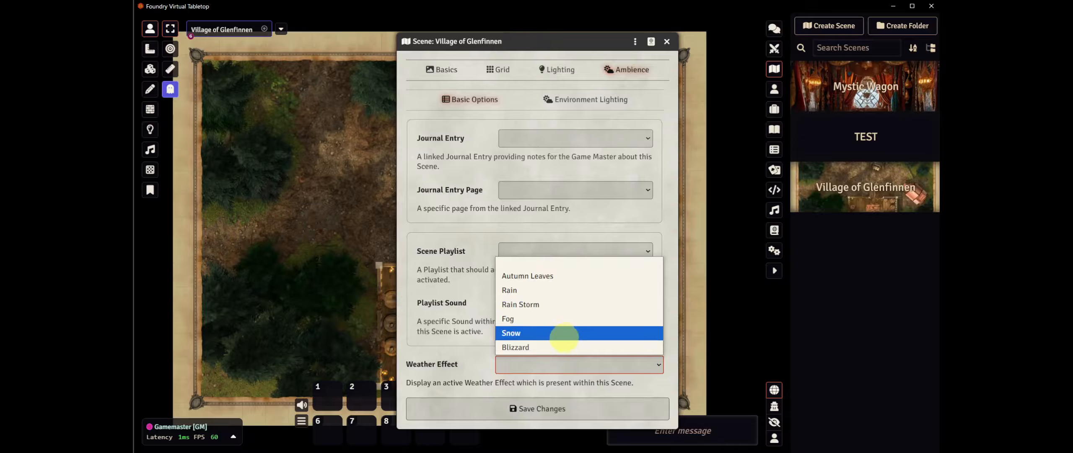
click(561, 320)
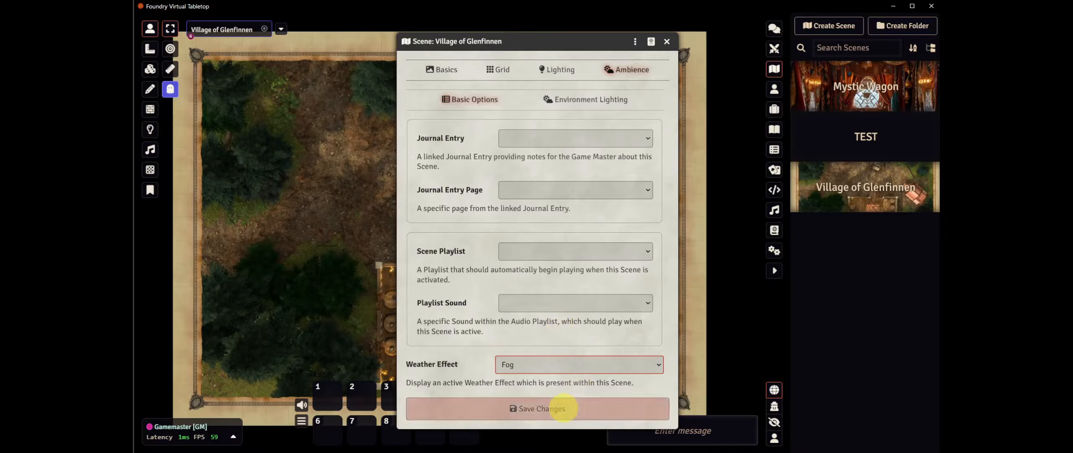
click(559, 408)
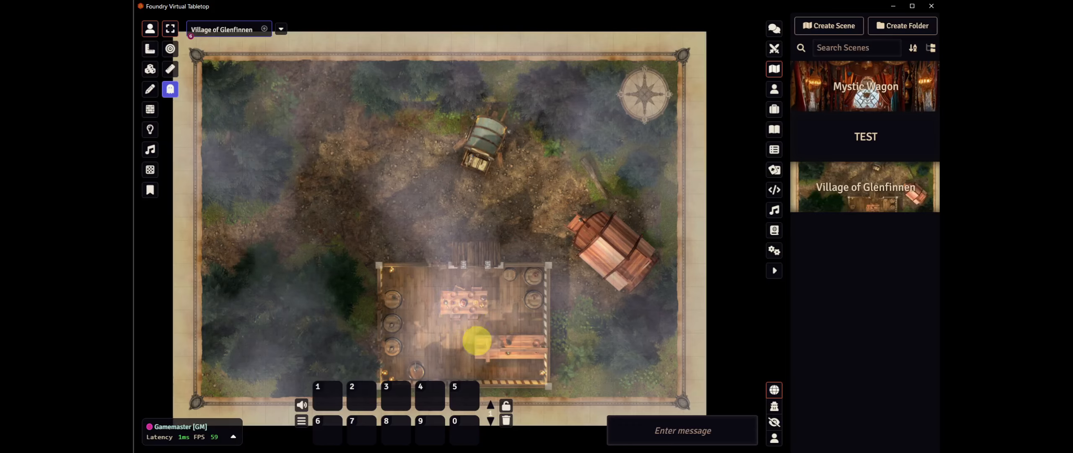
Draw a rectangular region covering the wooden-floored building from its upper-left corner post to its lower-right one
scroll(473, 329, up, 3)
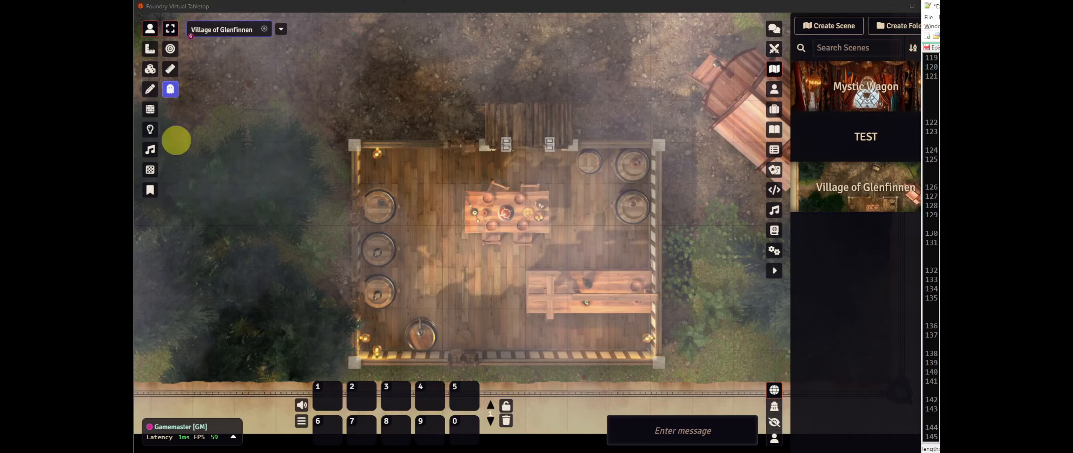
click(149, 169)
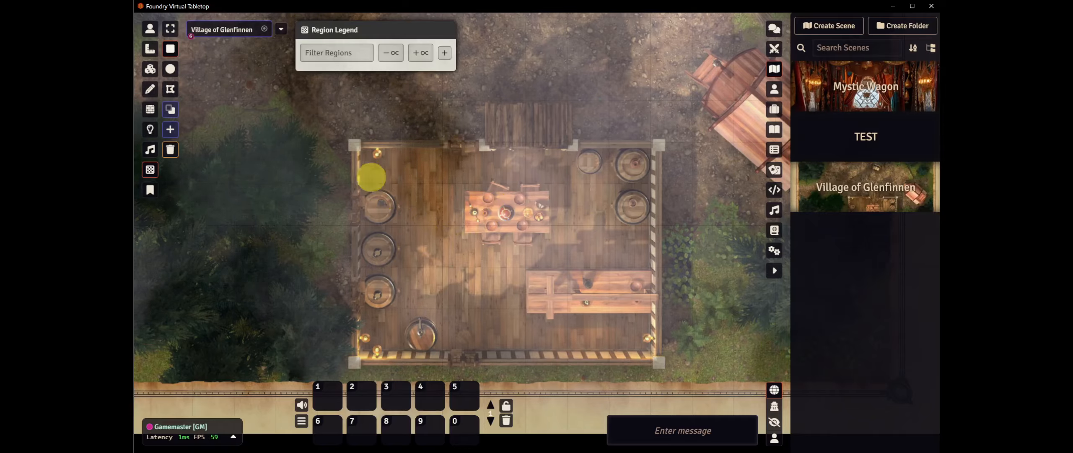
drag(354, 145, 658, 362)
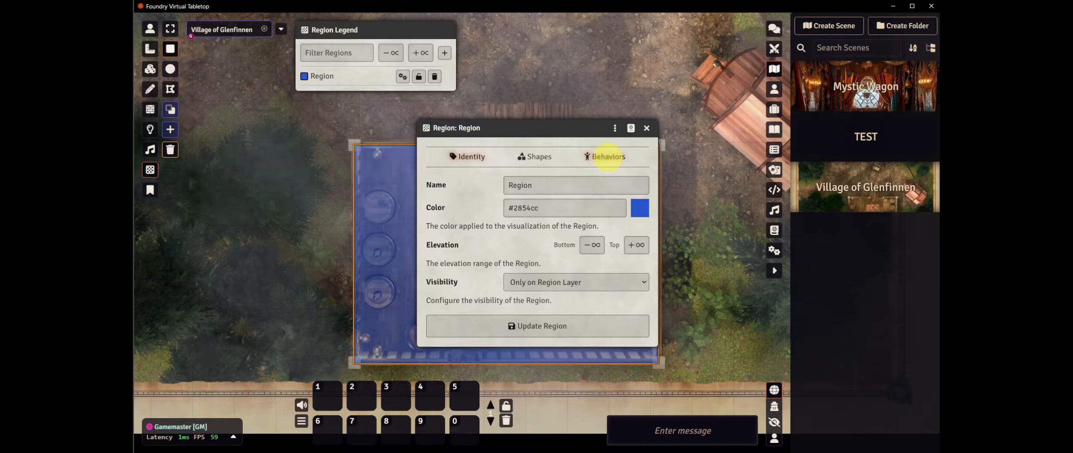
Add a Suppress Weather behavior to the building's region, save the region, and return to the token controls
click(608, 157)
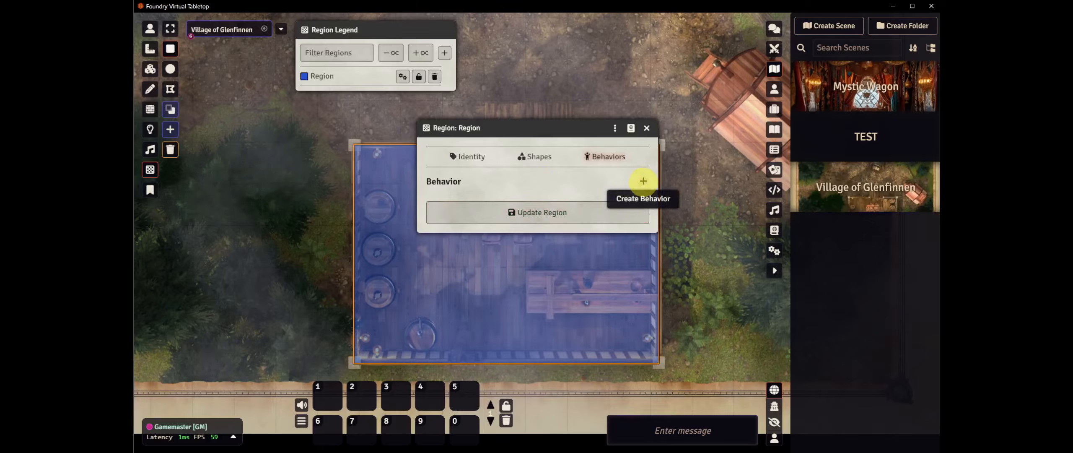
click(643, 181)
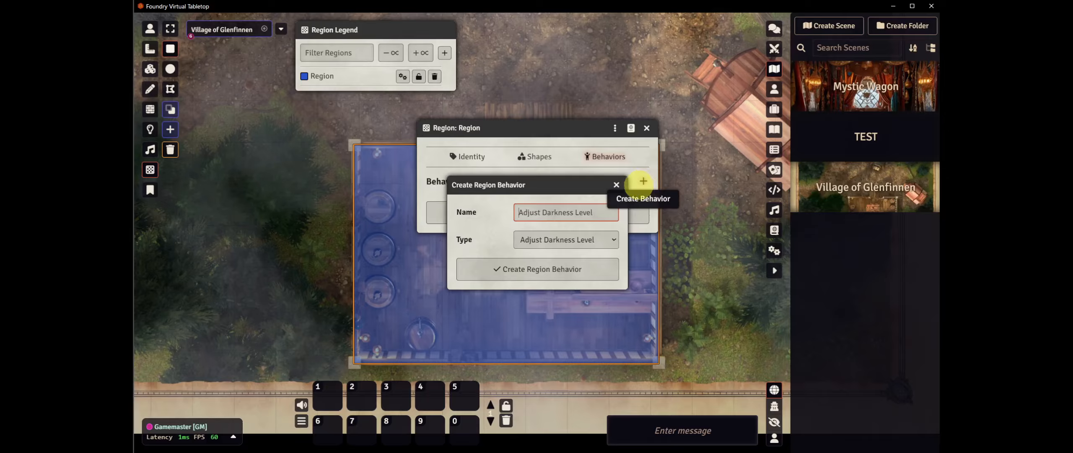
click(612, 240)
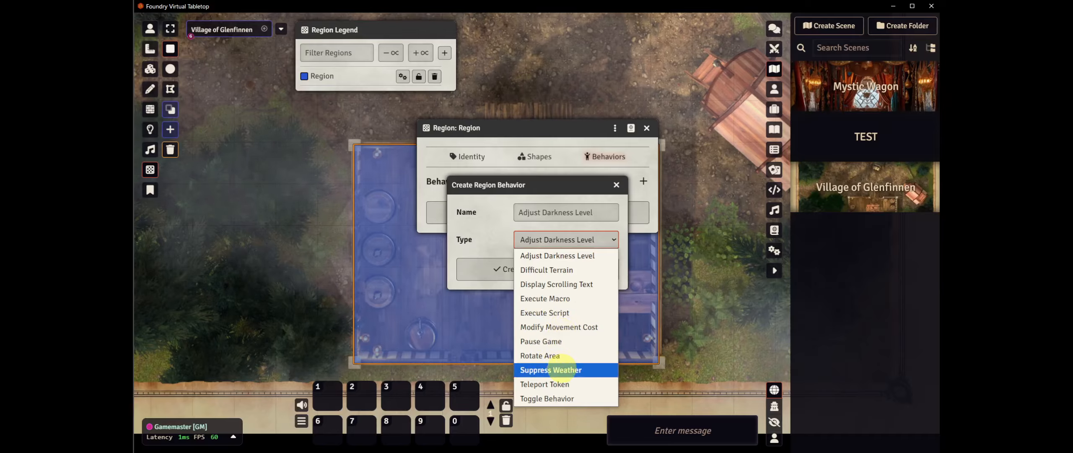
click(551, 369)
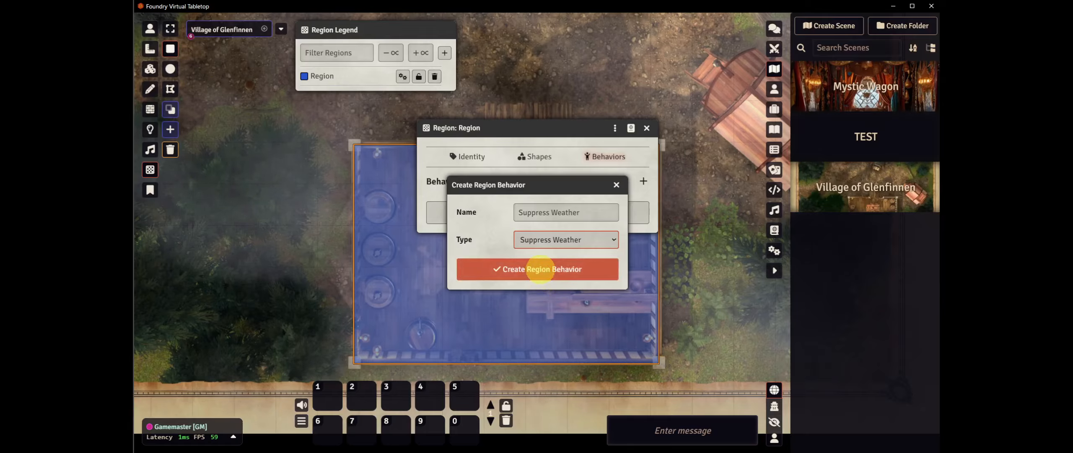
click(540, 269)
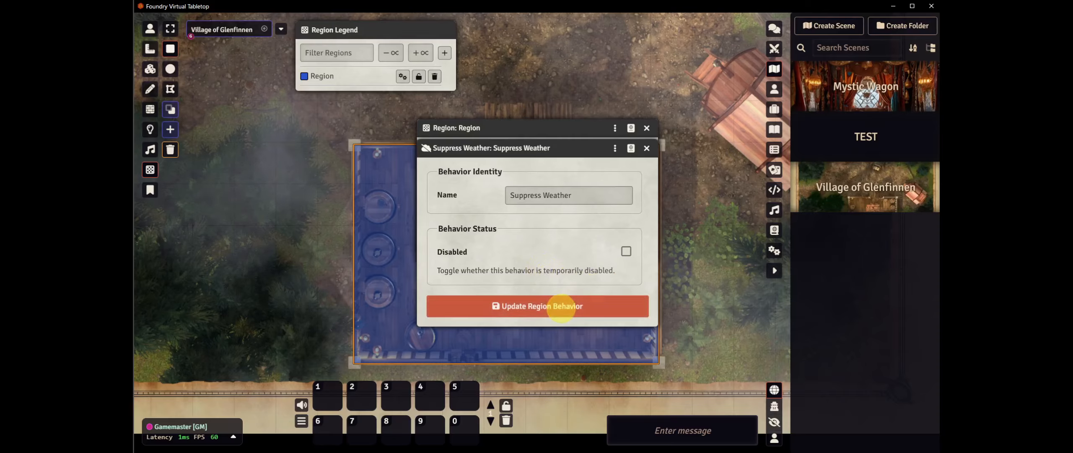
click(561, 306)
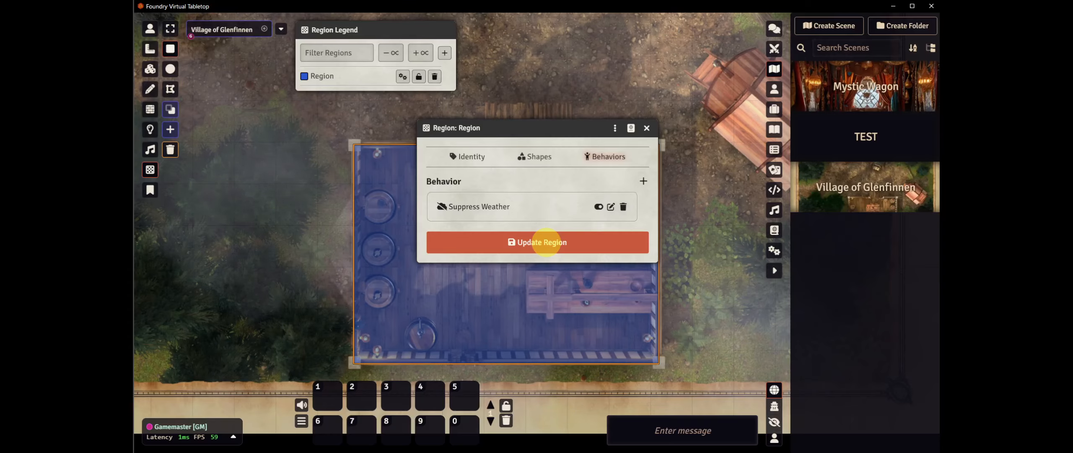
click(546, 242)
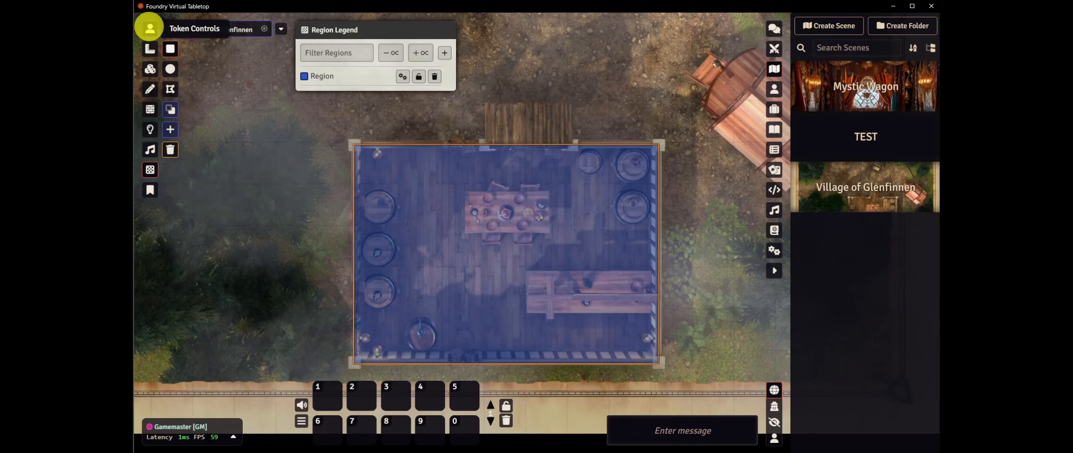
click(150, 28)
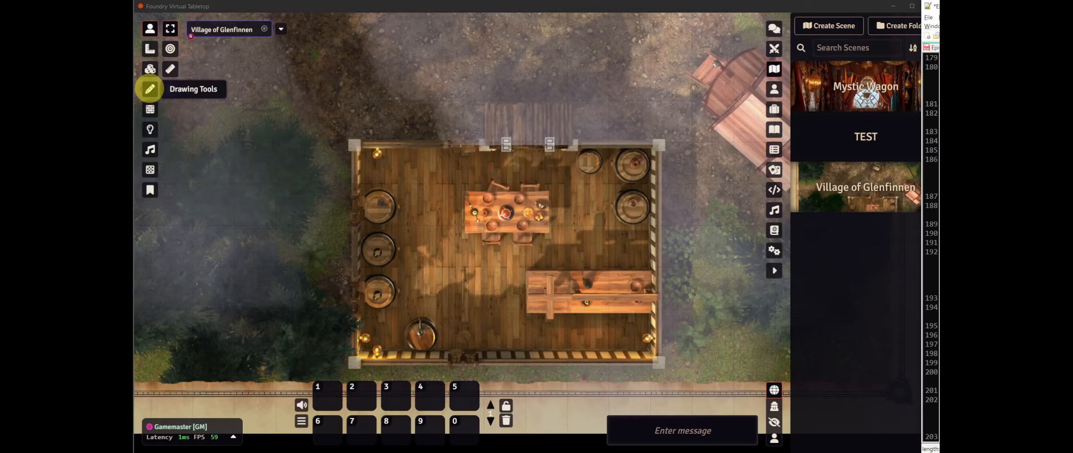
Draw a rectangle about 928 by 206 pixels over the trees near the map's upper edge, just above the covered cart
click(150, 89)
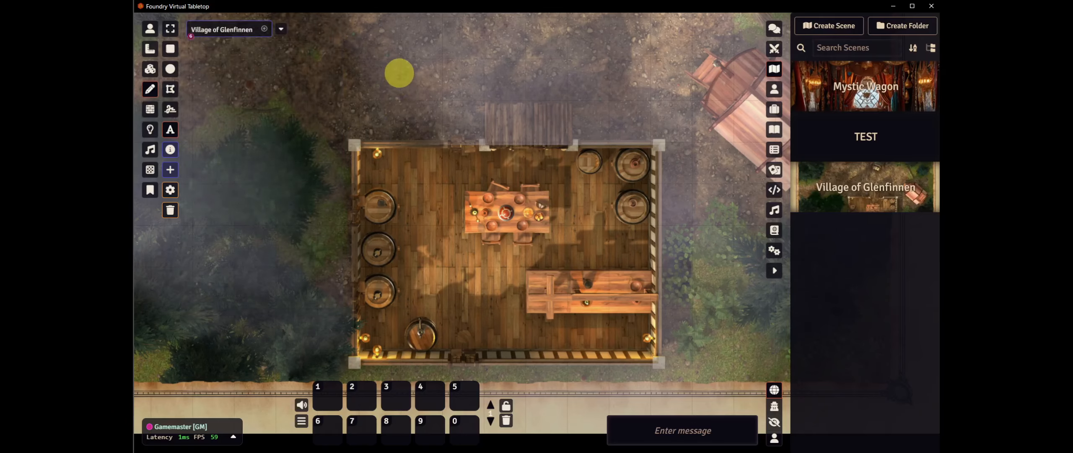
scroll(559, 111, down, 7)
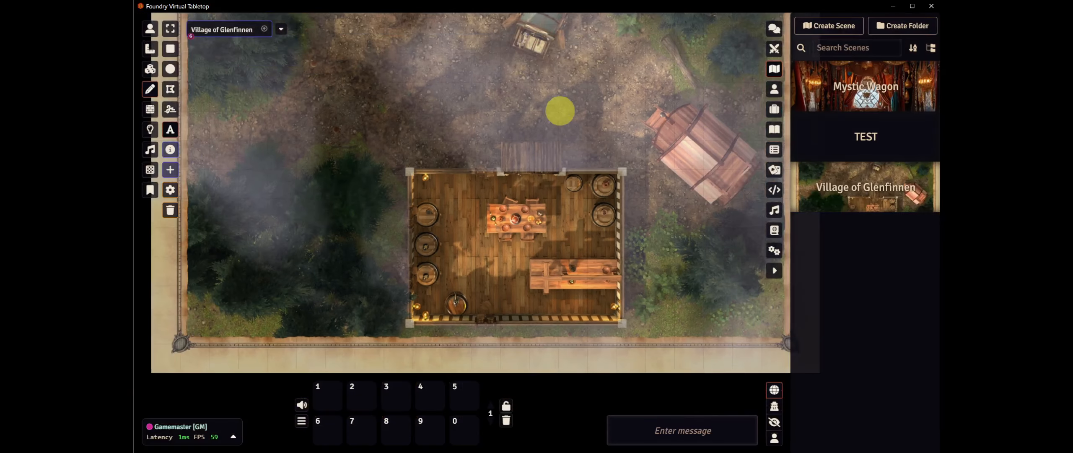
drag(531, 126, 527, 239)
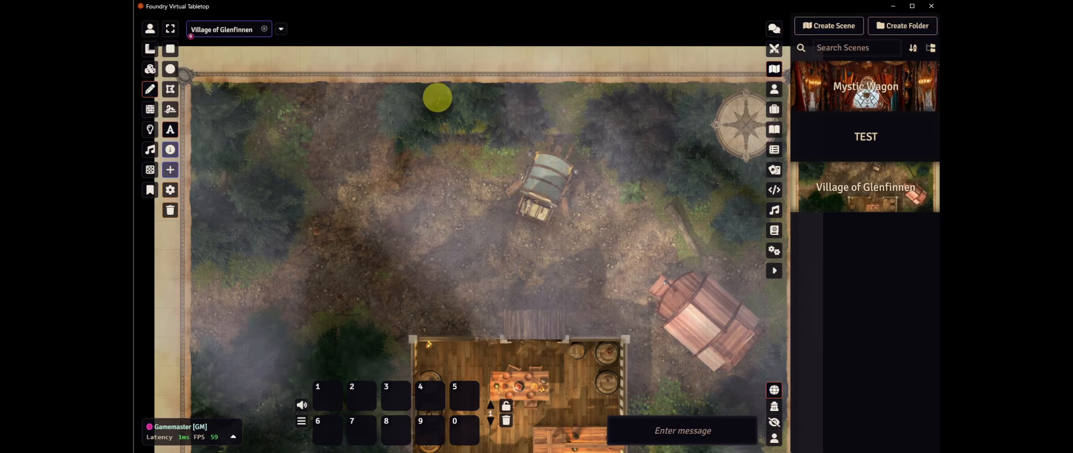
drag(406, 93, 585, 131)
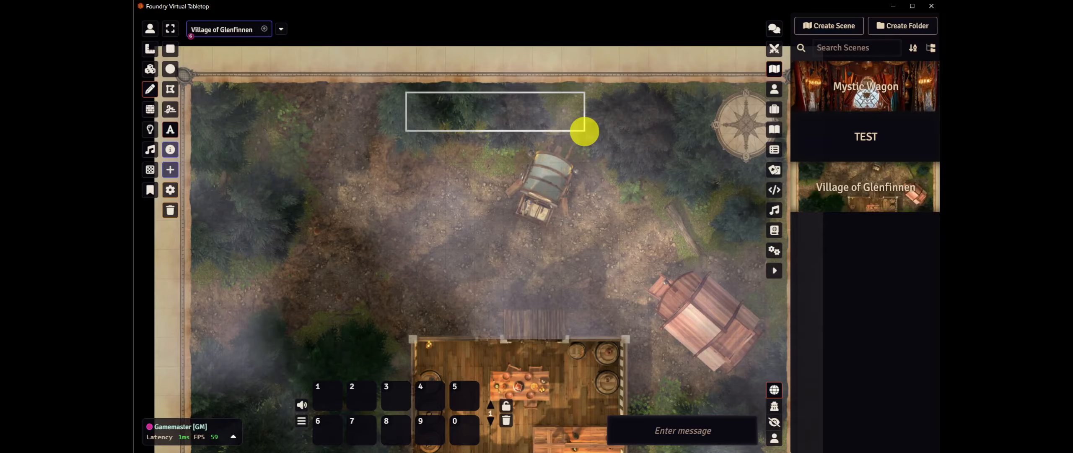
drag(585, 131, 584, 131)
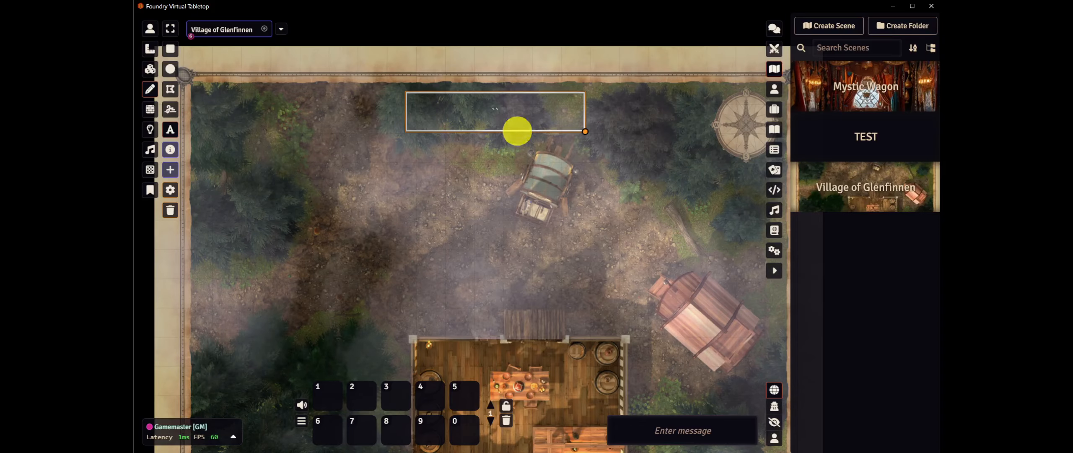
Give the rectangle drawing the text label "Village of Glenfinnen" and update the drawing
double_click(517, 130)
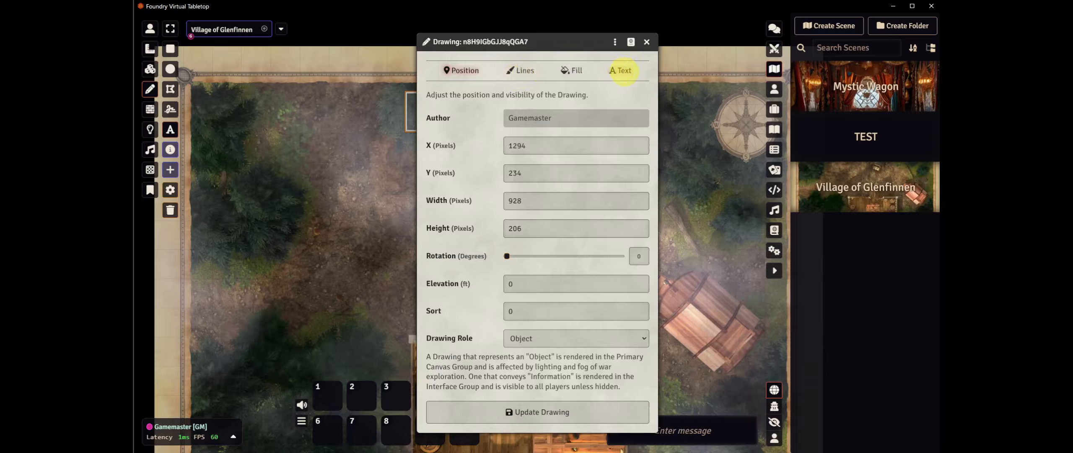
click(623, 71)
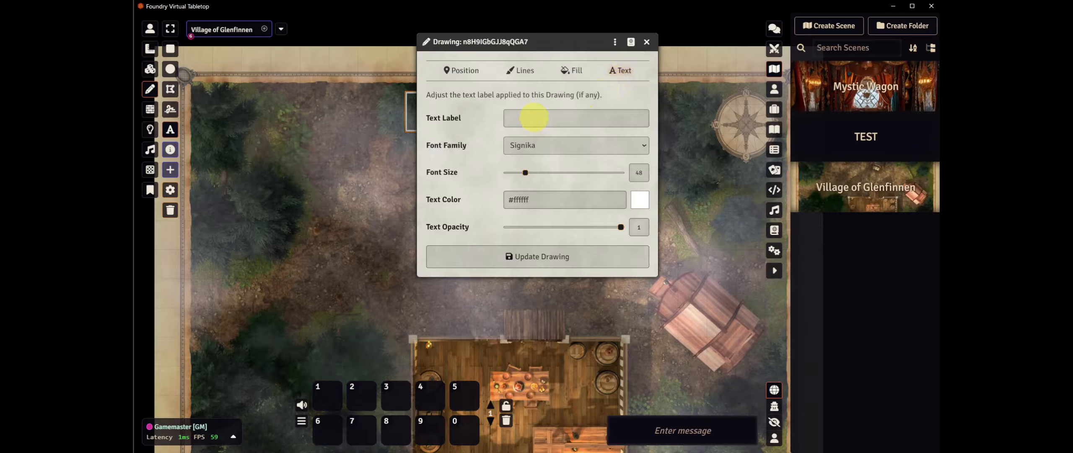
click(534, 118)
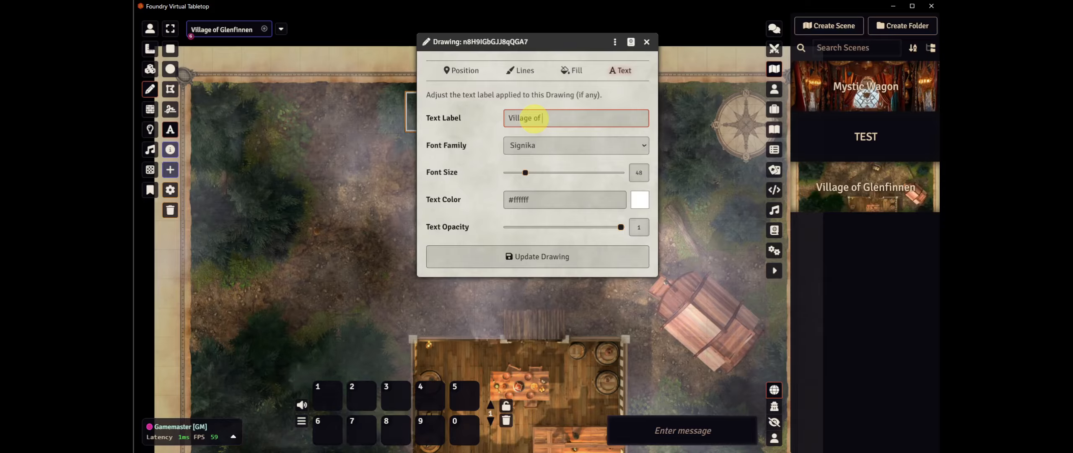
text(Village of Glenfinnen)
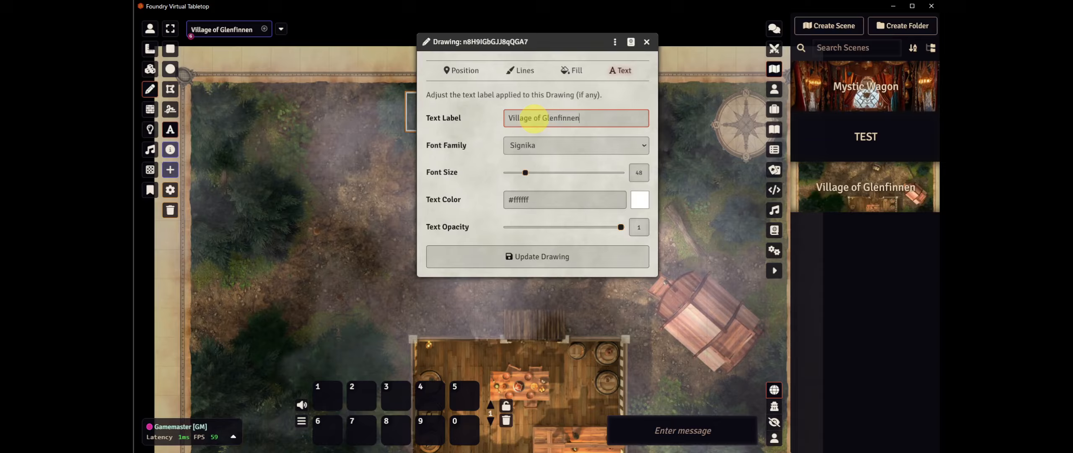
key(Tab)
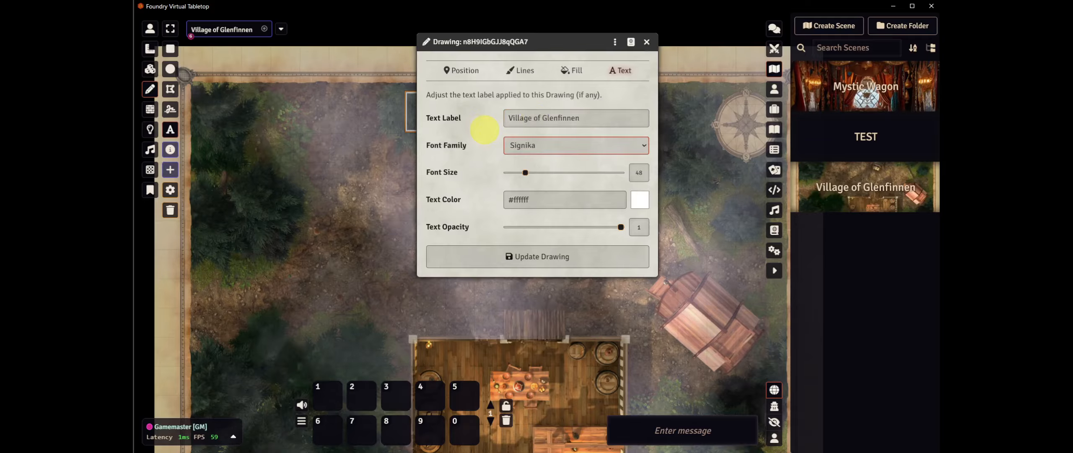
click(542, 257)
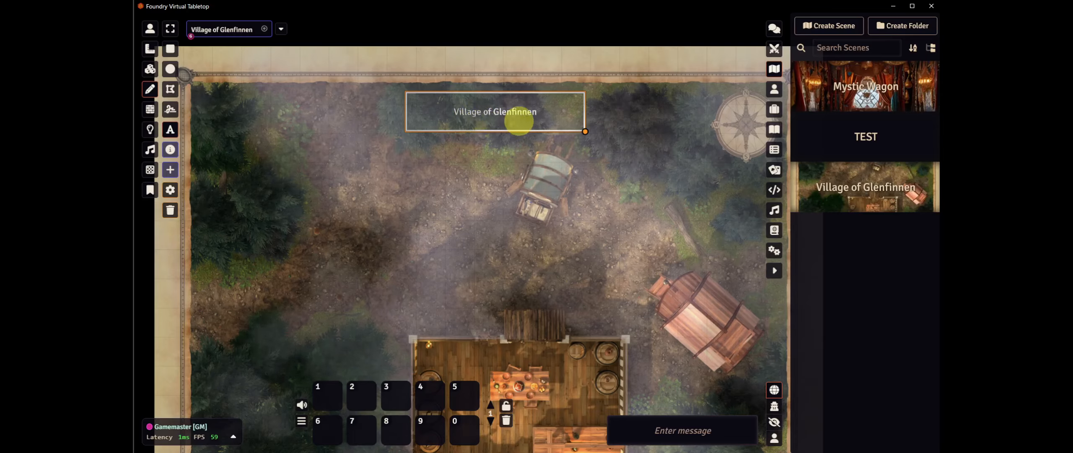
Move the labeled rectangle to about X 1388, Y 244 pixels and change its label font to Modesto Condensed
text(``)
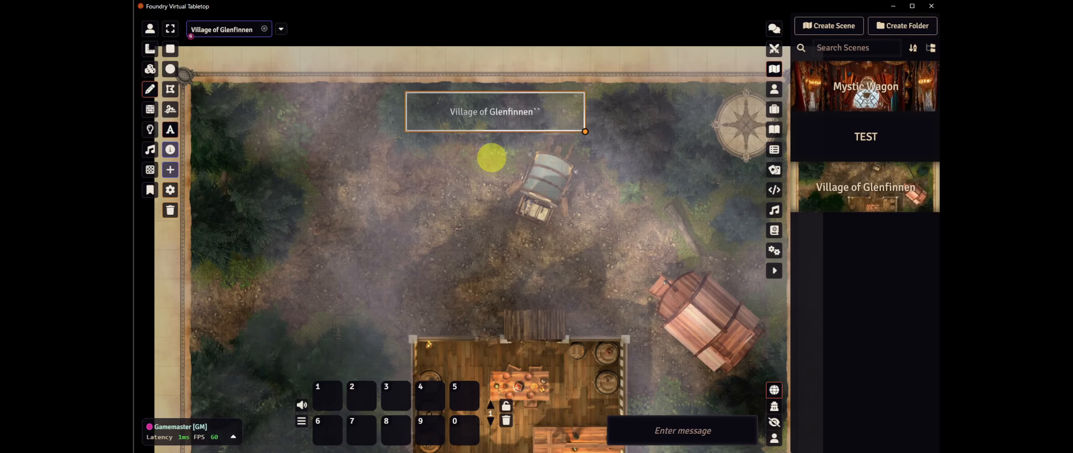
mouse_move(503, 113)
mouse_down()
mouse_move(491, 117)
mouse_move(539, 134)
mouse_move(516, 148)
mouse_move(536, 117)
mouse_move(496, 110)
mouse_move(546, 134)
mouse_move(520, 115)
mouse_up()
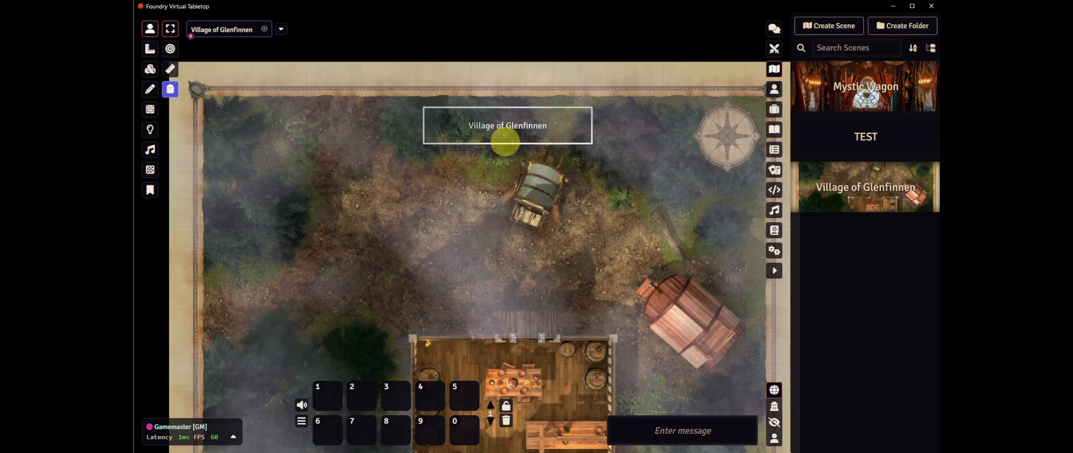
double_click(505, 139)
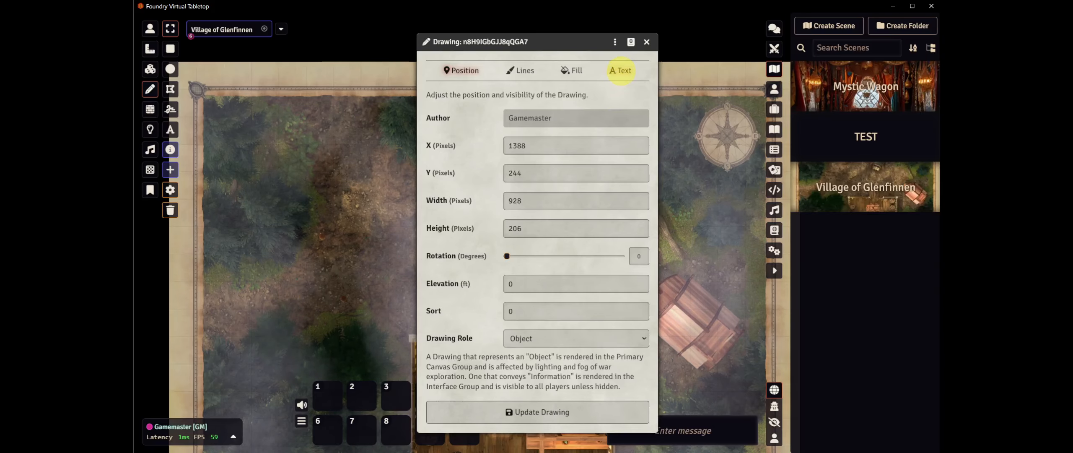
click(622, 71)
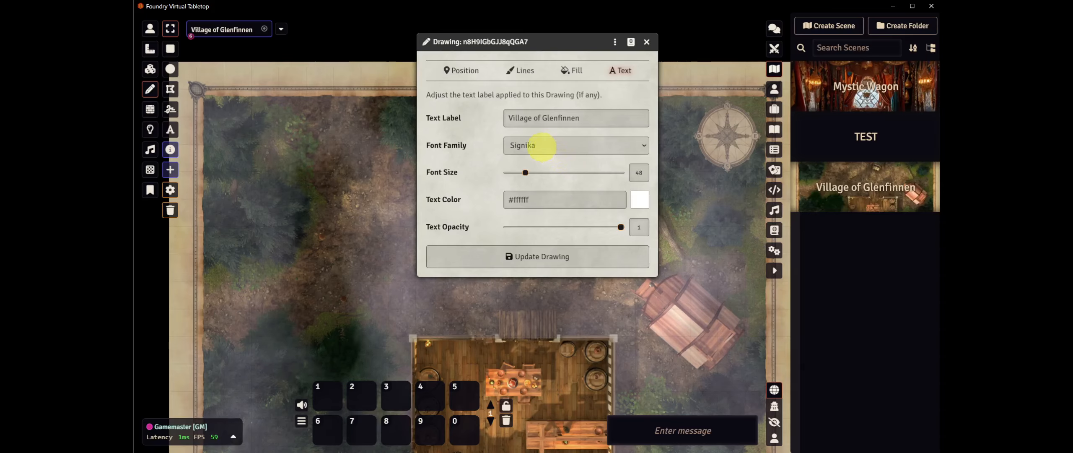
click(542, 146)
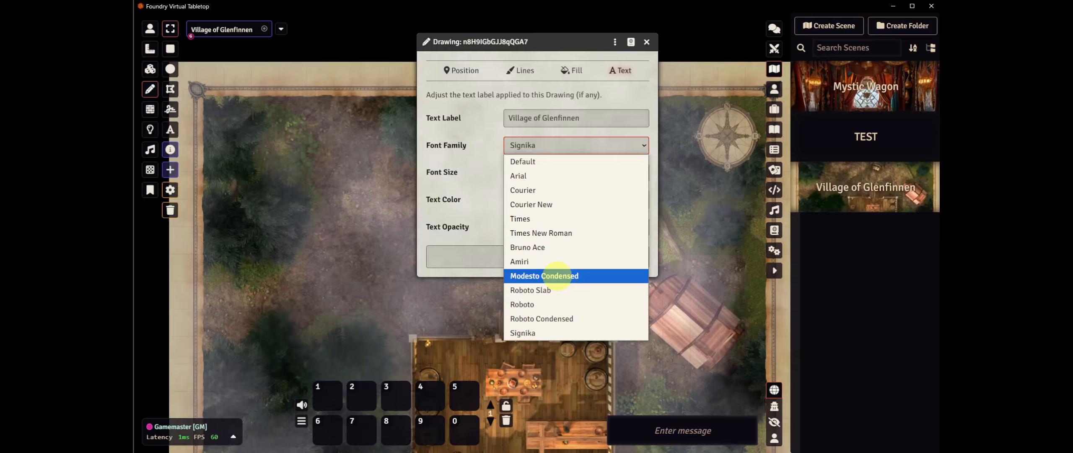
click(557, 275)
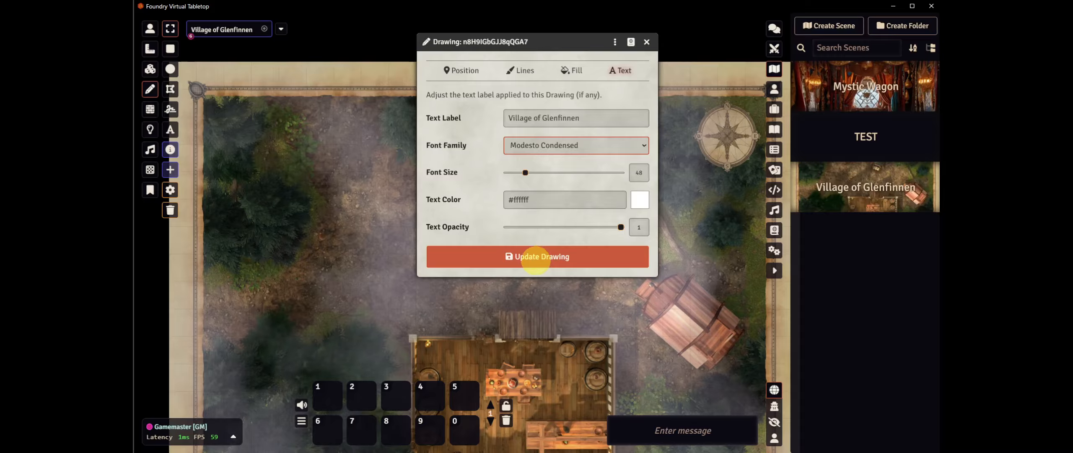
click(535, 256)
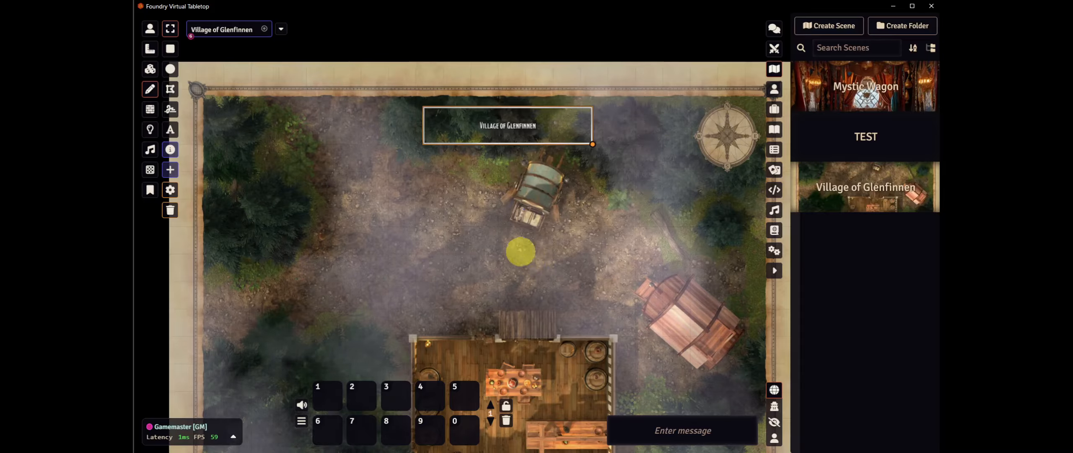
Increase the font size of the "Village of Glenfinnen" label to 92 and update the drawing
scroll(513, 138, up, 2)
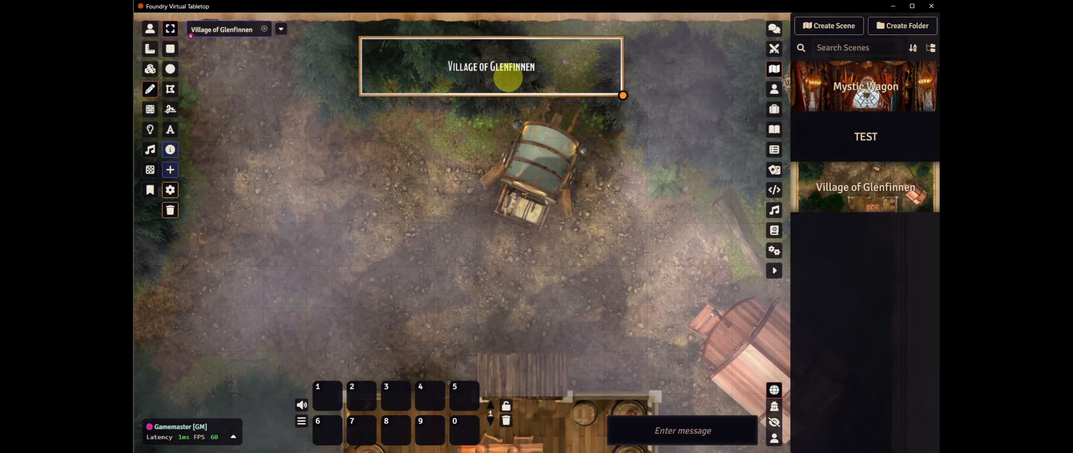
scroll(508, 77, down, 2)
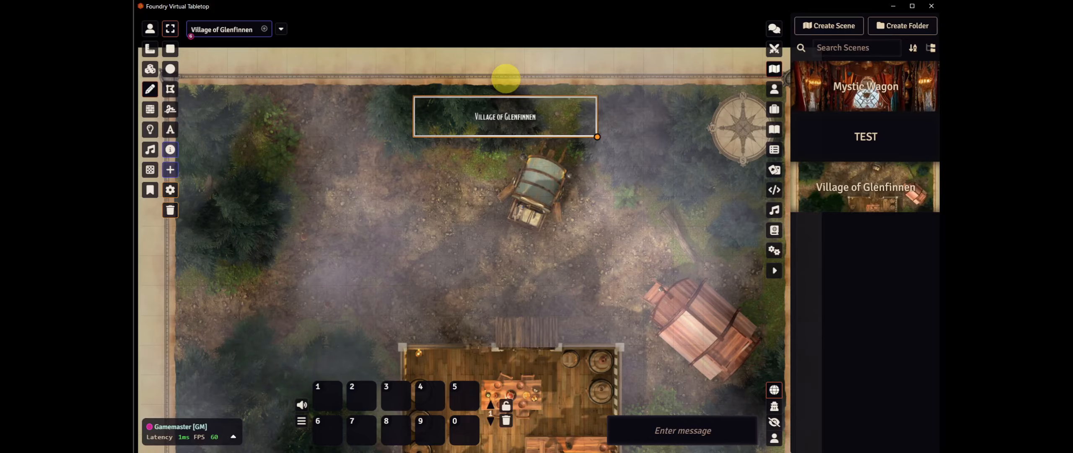
scroll(506, 78, up, 3)
scroll(506, 79, down, 3)
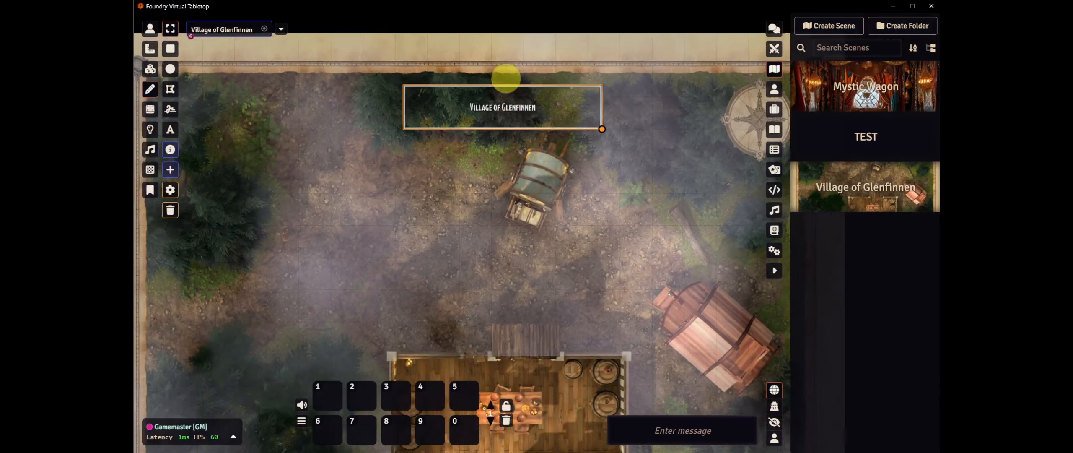
scroll(506, 79, down, 2)
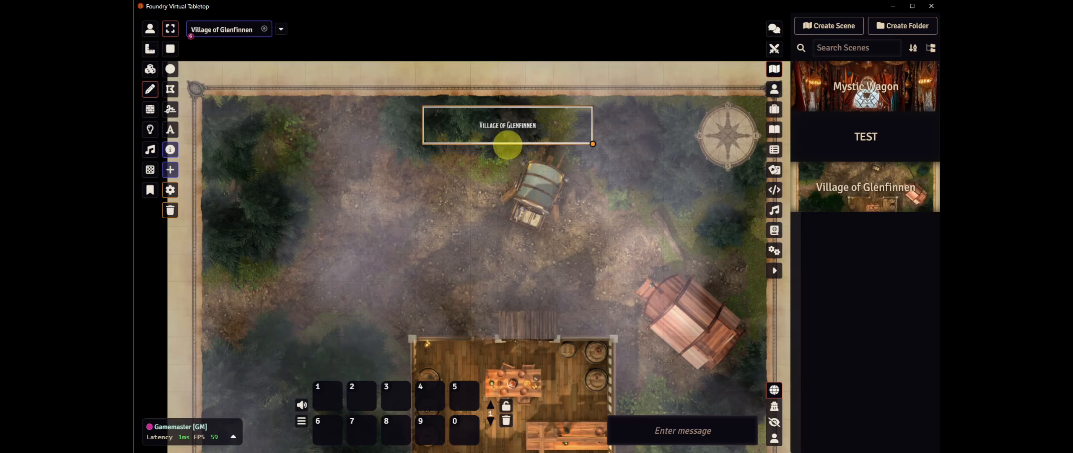
double_click(508, 142)
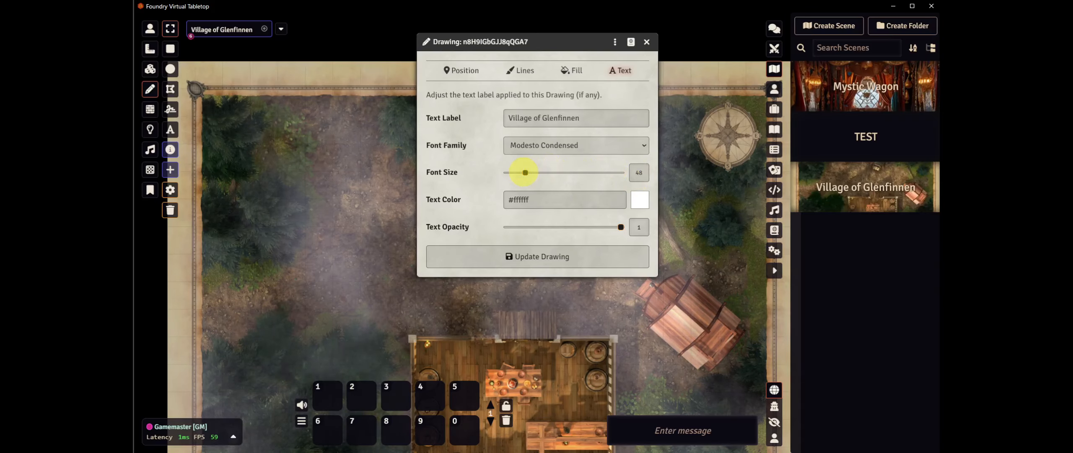
drag(524, 172, 547, 172)
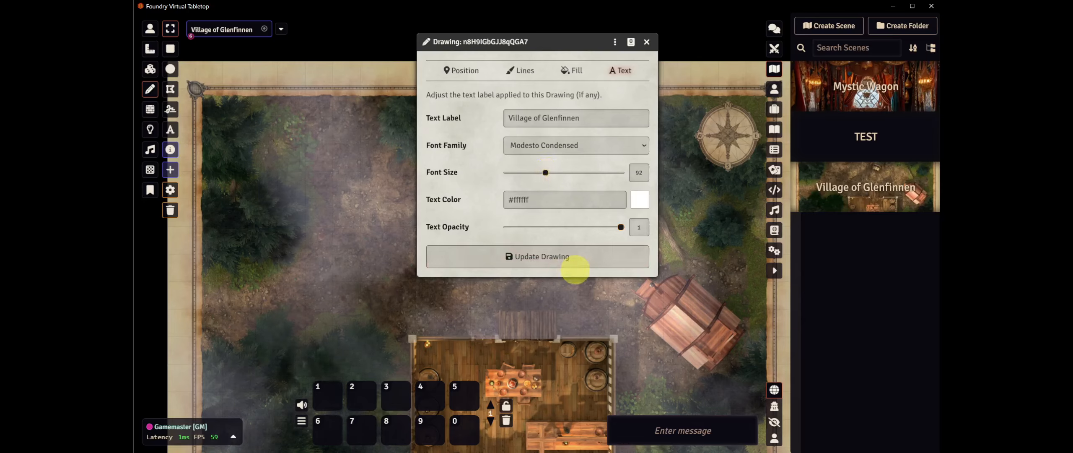
click(563, 257)
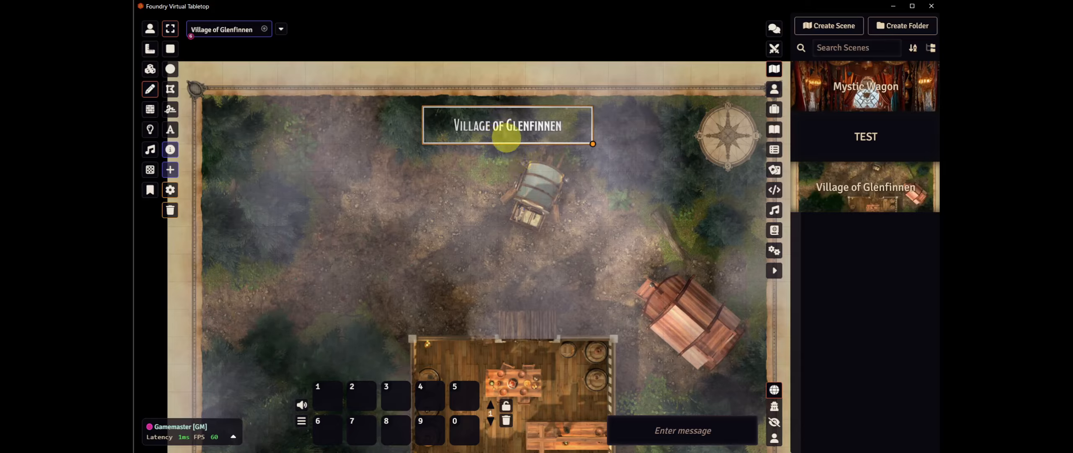
Set the label's text color to the tan #c0aa81 sampled from the map's parchment border and update the drawing
double_click(505, 136)
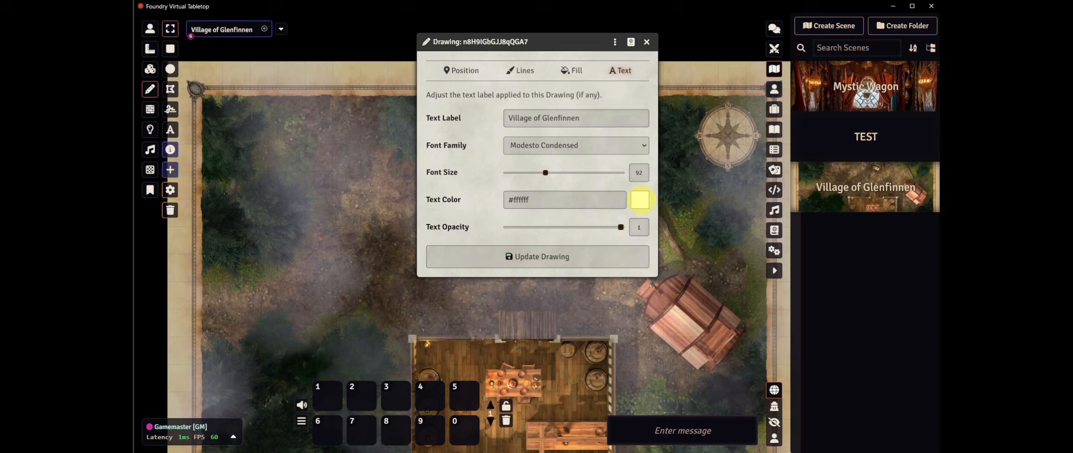
click(639, 200)
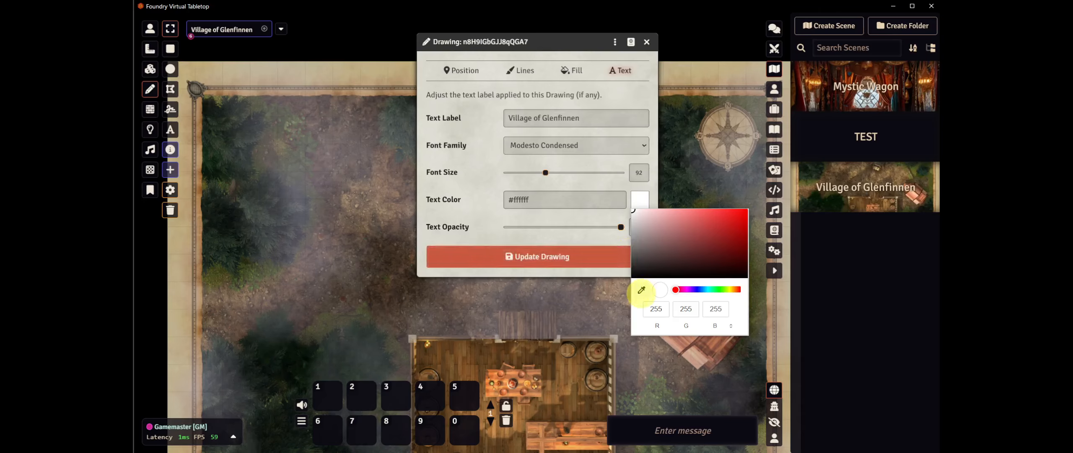
click(641, 289)
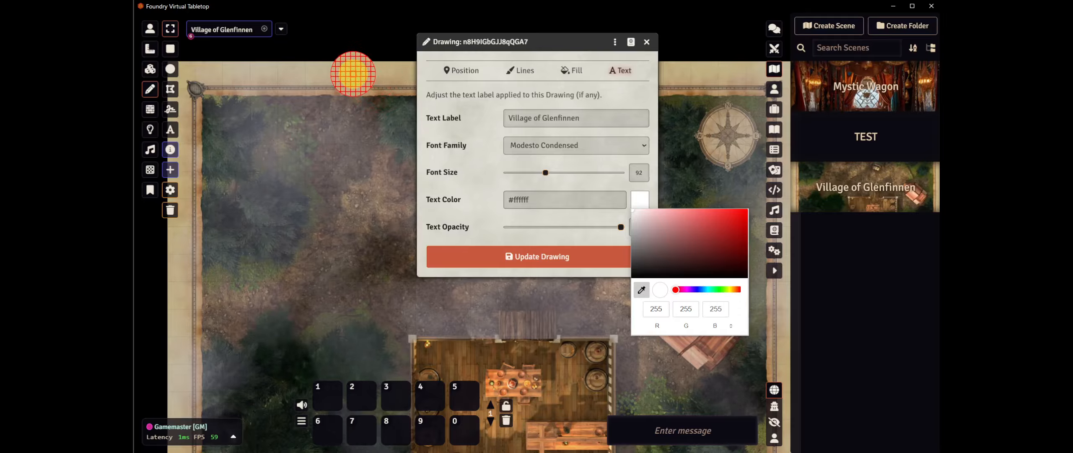
click(353, 74)
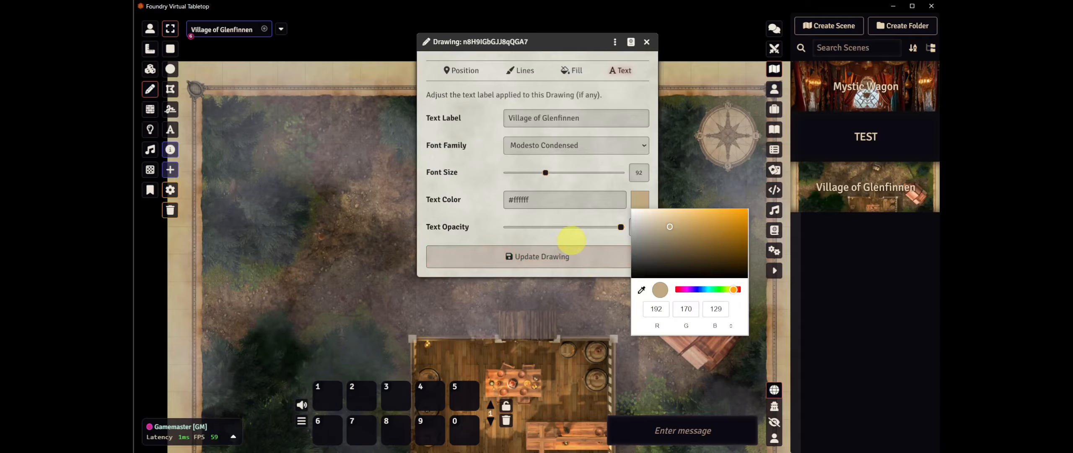
click(571, 240)
click(569, 257)
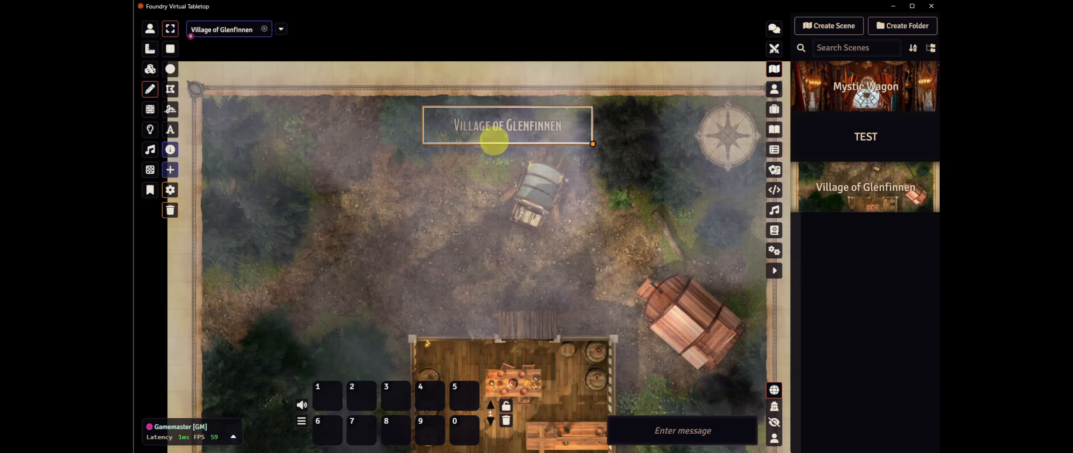
Set the line width of the "Village of Glenfinnen" title rectangle to 0 pixels, update the drawing, and return to the token controls
double_click(497, 141)
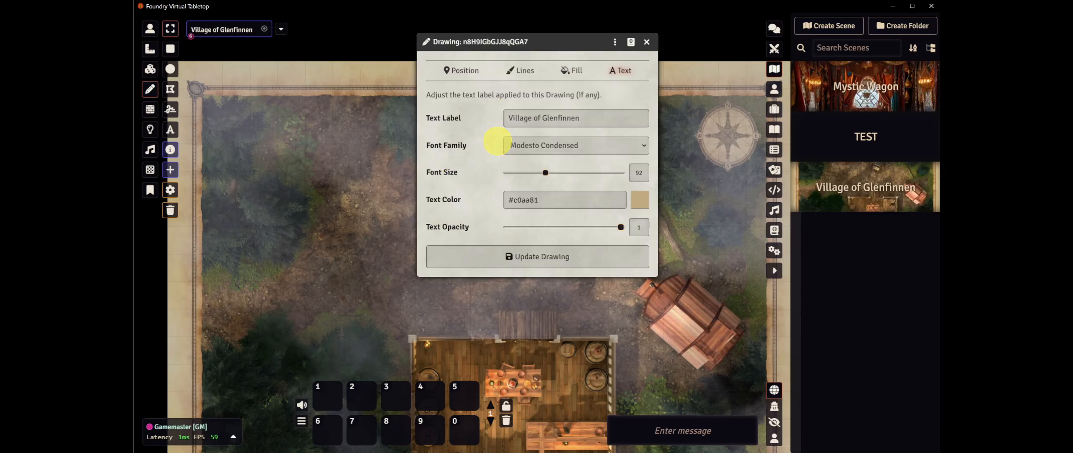
click(524, 70)
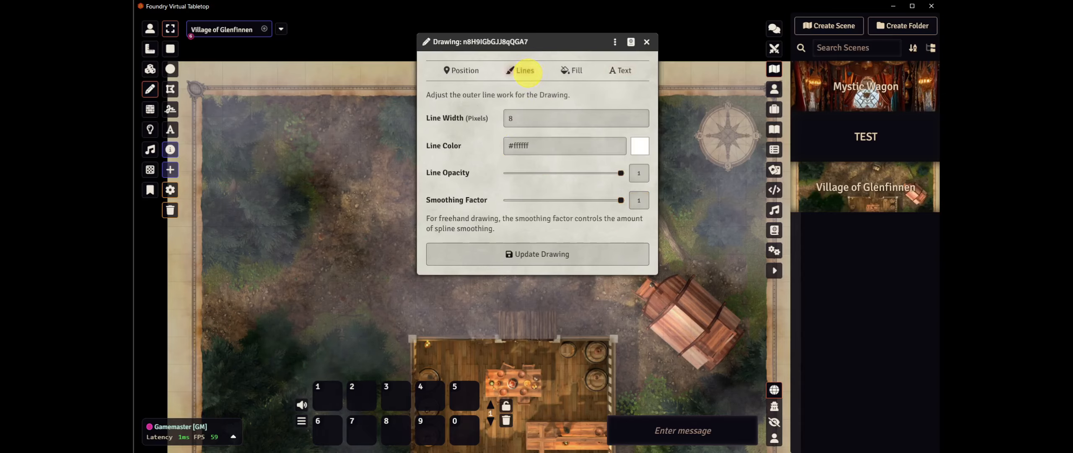
drag(551, 39, 520, 180)
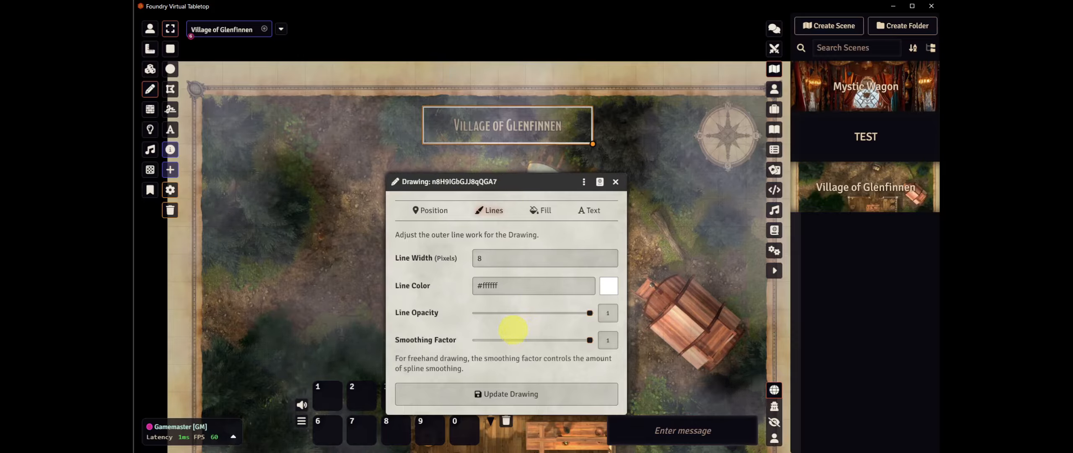
click(482, 258)
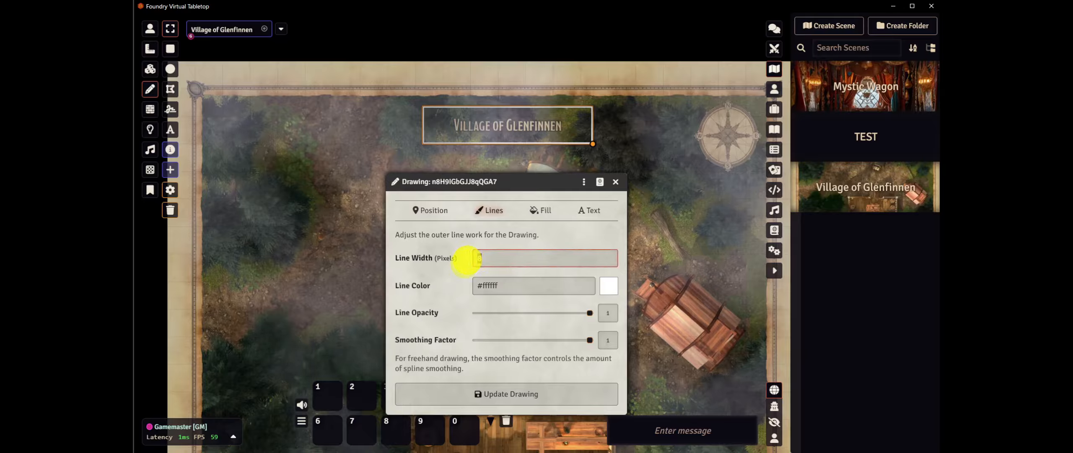
text(0)
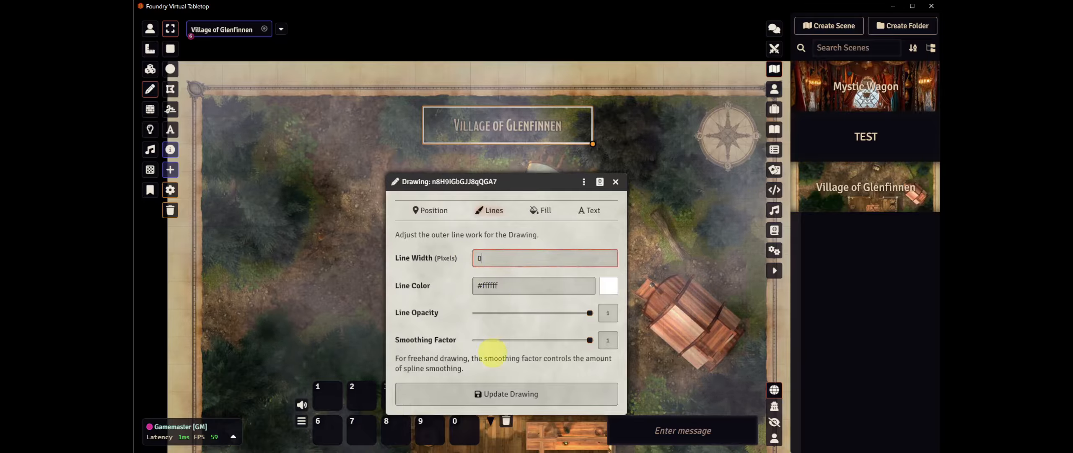
click(501, 392)
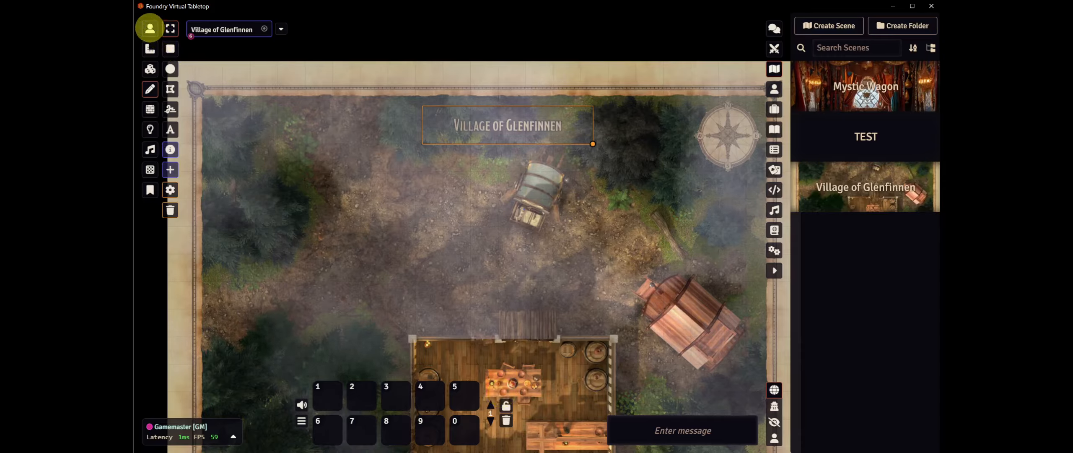
click(150, 28)
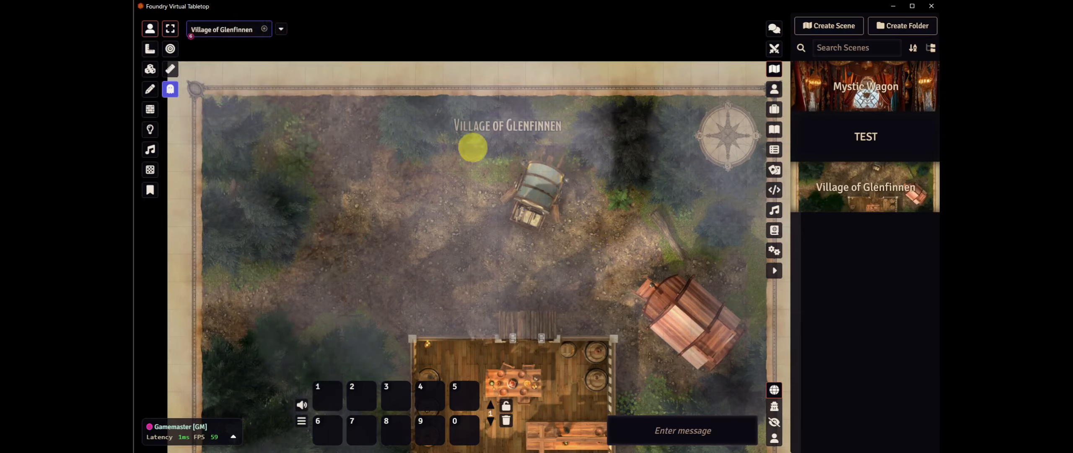
Place an ambient sound with a radius of about 22.5 ft inside the building, using the "1 Hour of Tavern Music The Springvale Festival" mp3 as source
scroll(540, 163, down, 3)
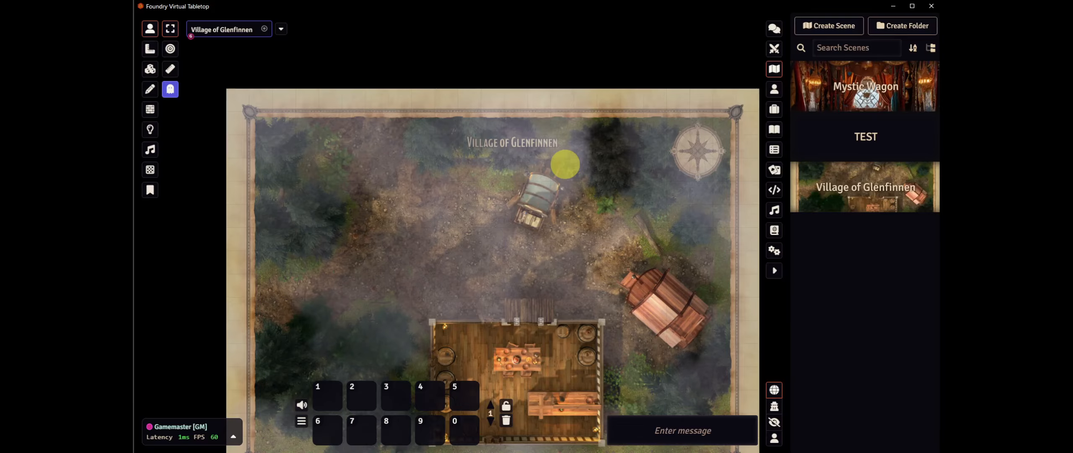
drag(575, 206, 577, 143)
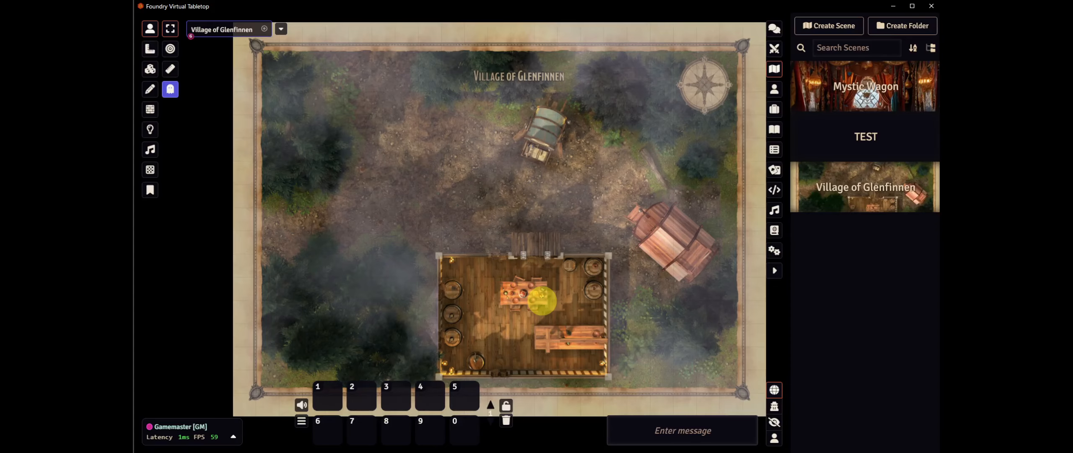
scroll(542, 300, up, 3)
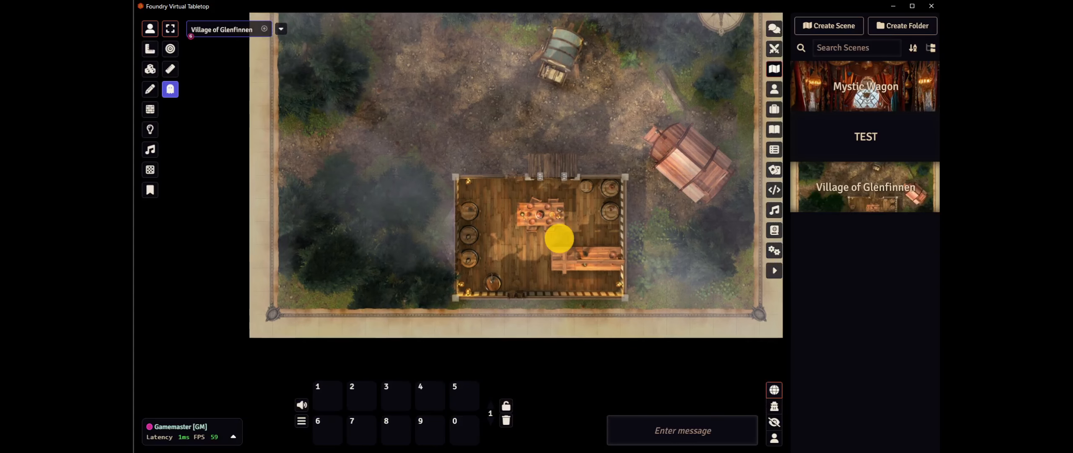
scroll(559, 238, up, 1)
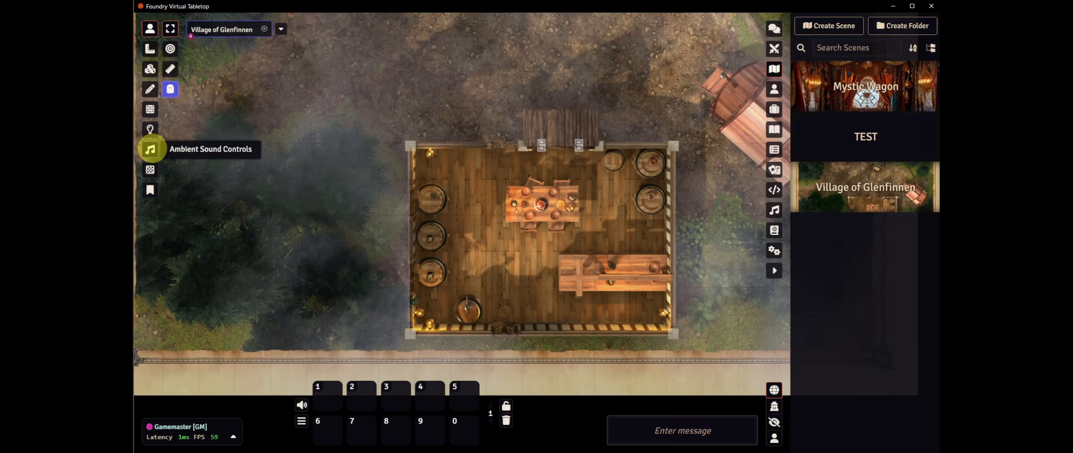
click(150, 148)
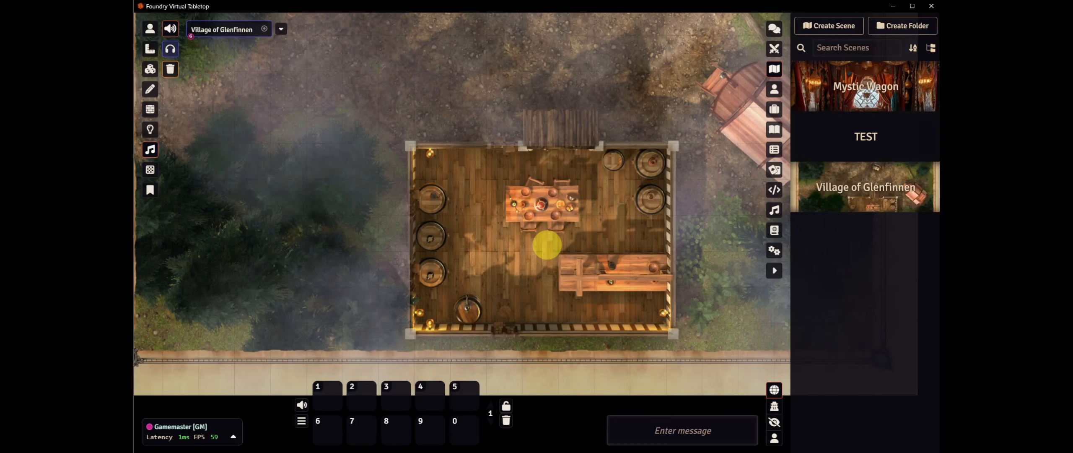
drag(545, 243, 642, 235)
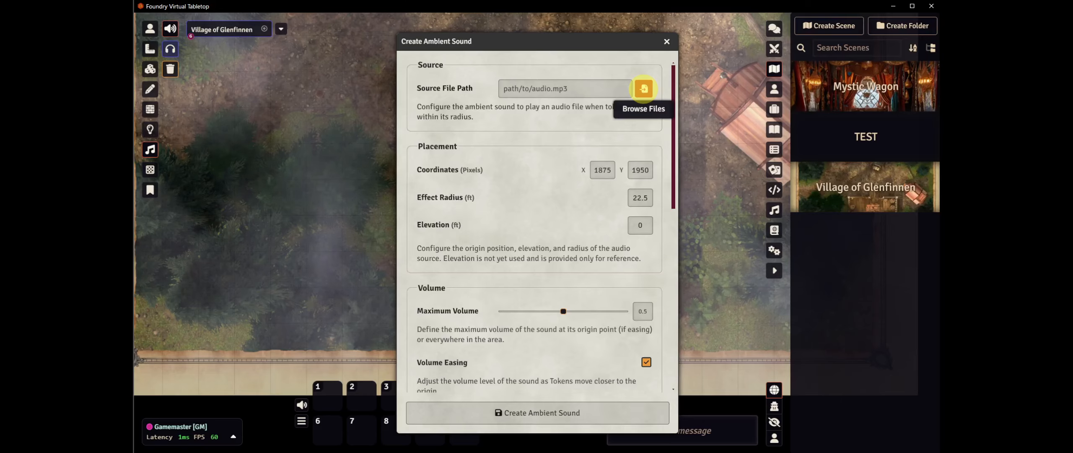
click(644, 89)
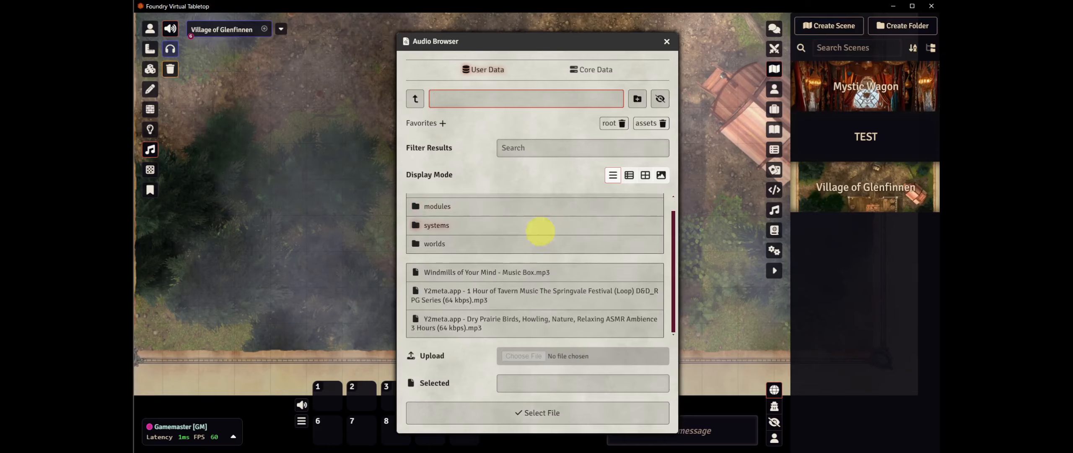
scroll(545, 260, down, 1)
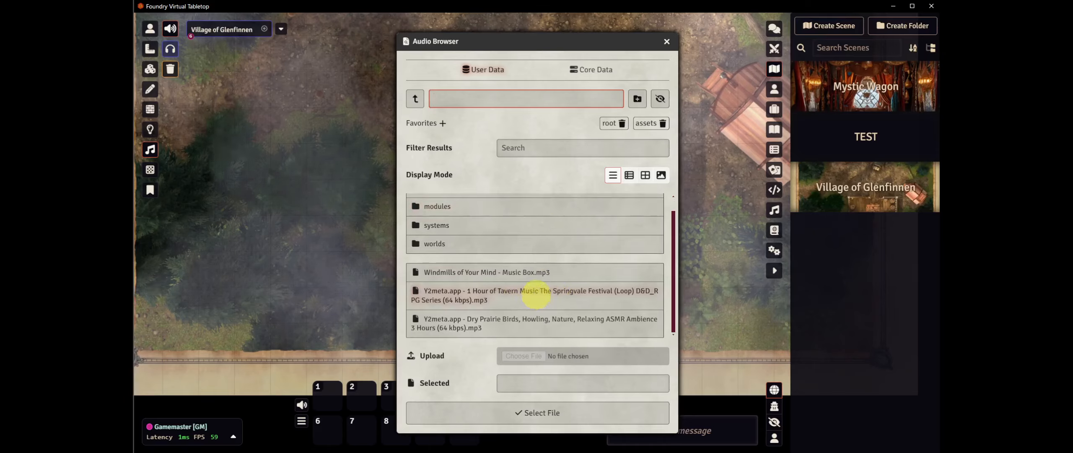
click(537, 295)
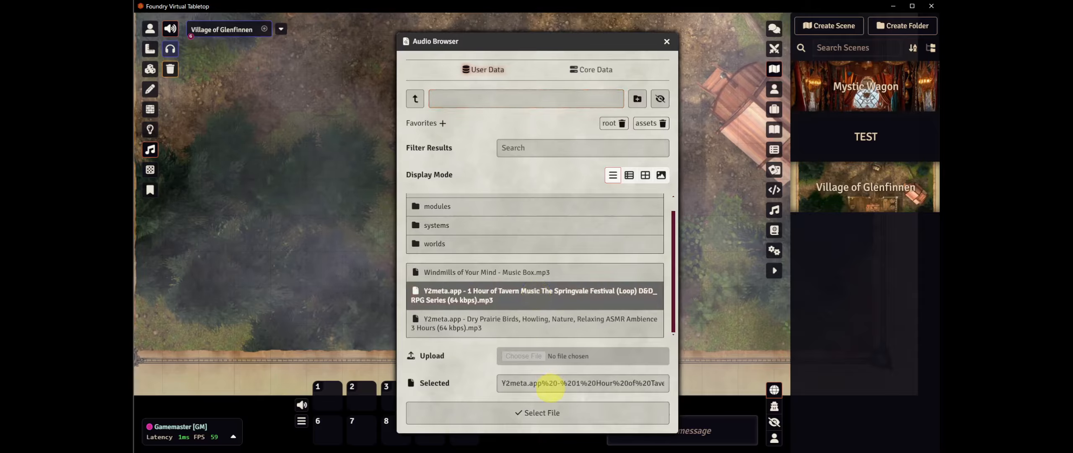
click(546, 413)
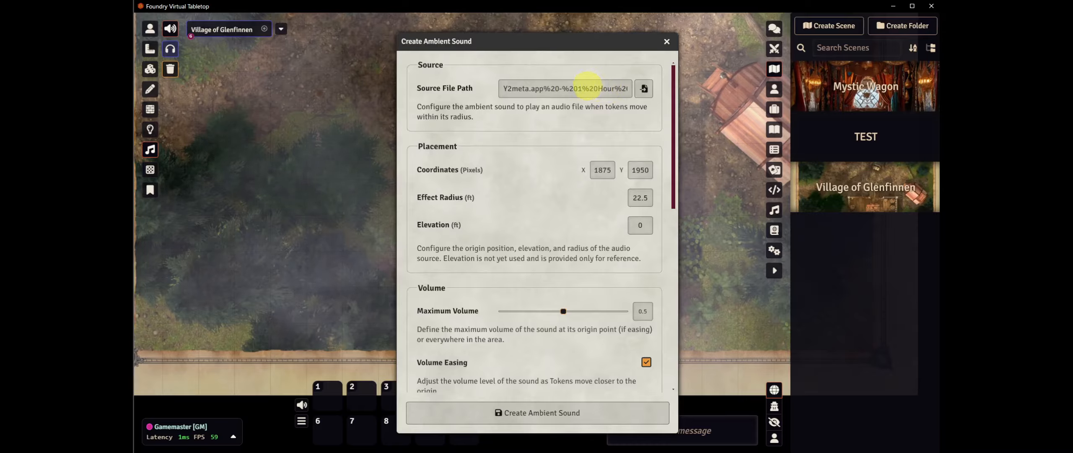
Set the sound's maximum volume to 0.2, disable volume easing, and create the ambient sound
scroll(569, 256, down, 2)
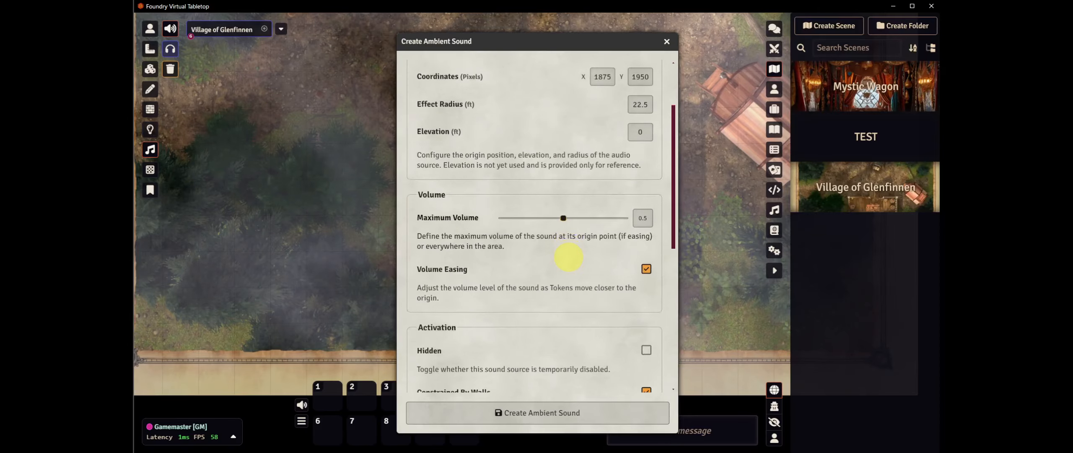
scroll(568, 257, down, 2)
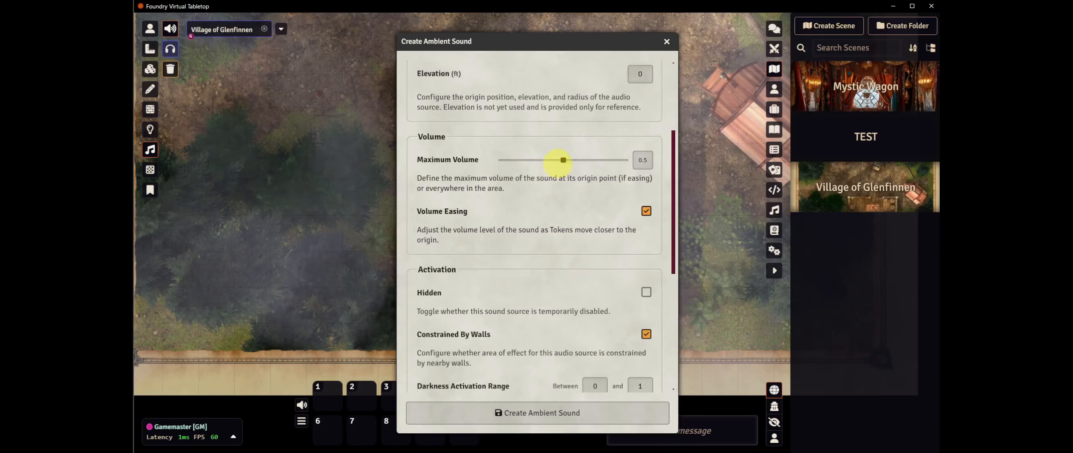
drag(563, 160, 524, 160)
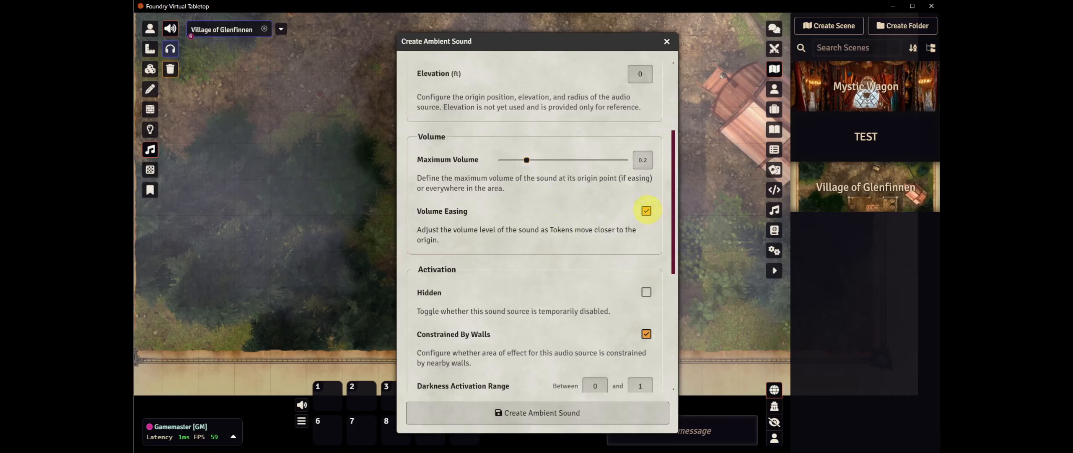
click(646, 211)
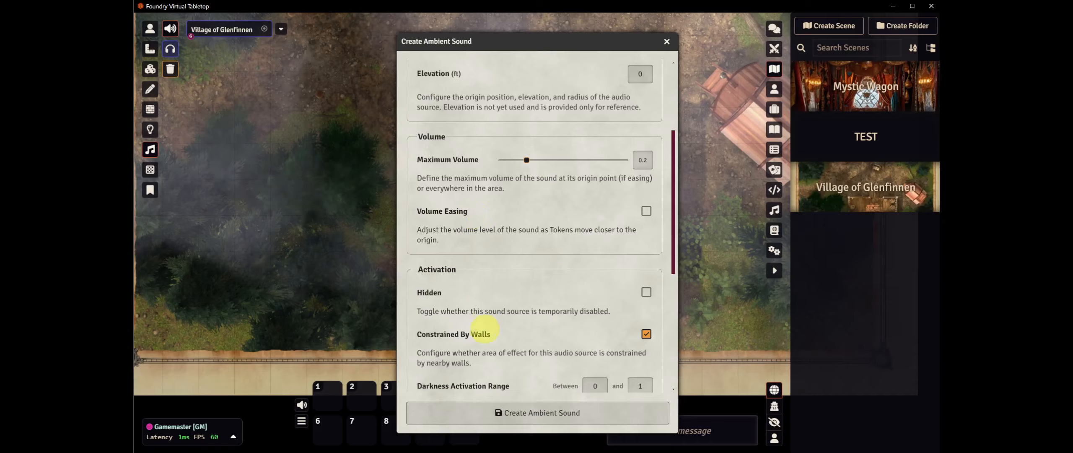
click(536, 412)
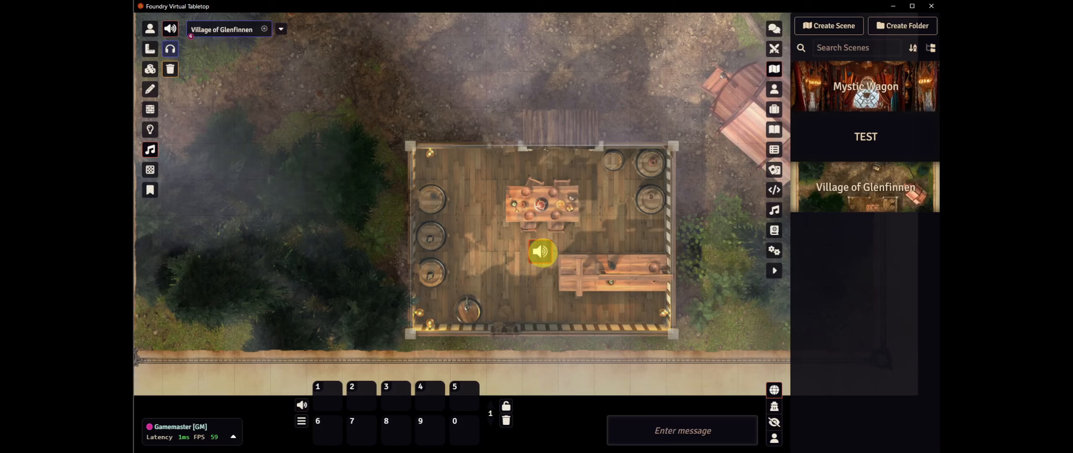
Toggle the building's ambient sound off and on again to test it
right_click(541, 252)
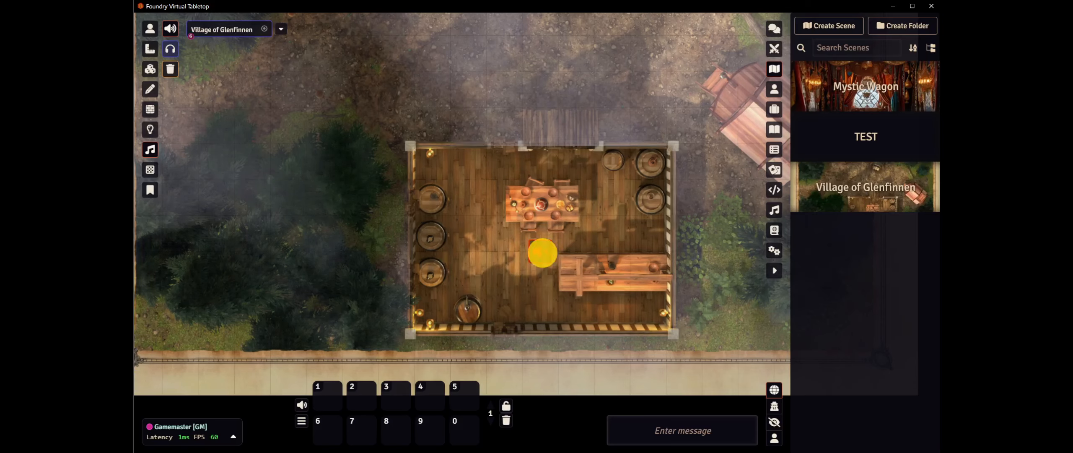
right_click(541, 253)
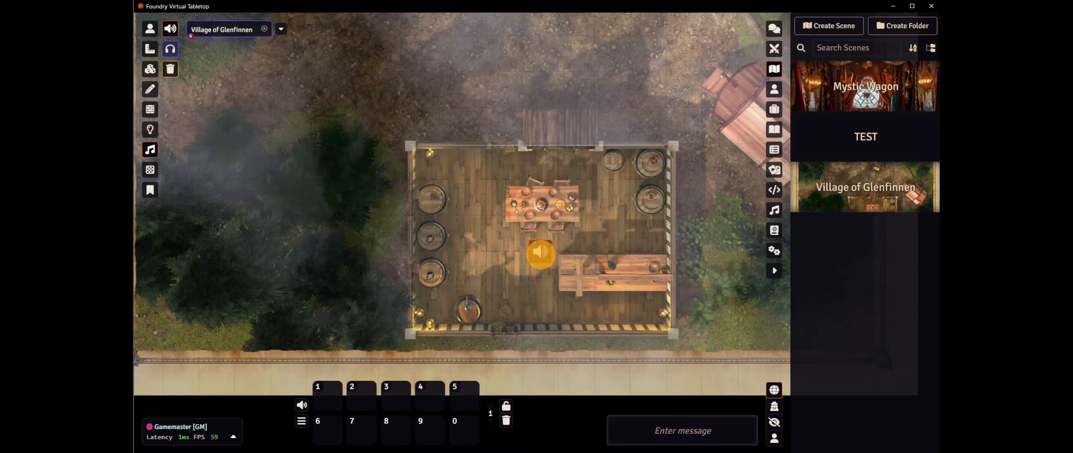
right_click(545, 255)
right_click(546, 258)
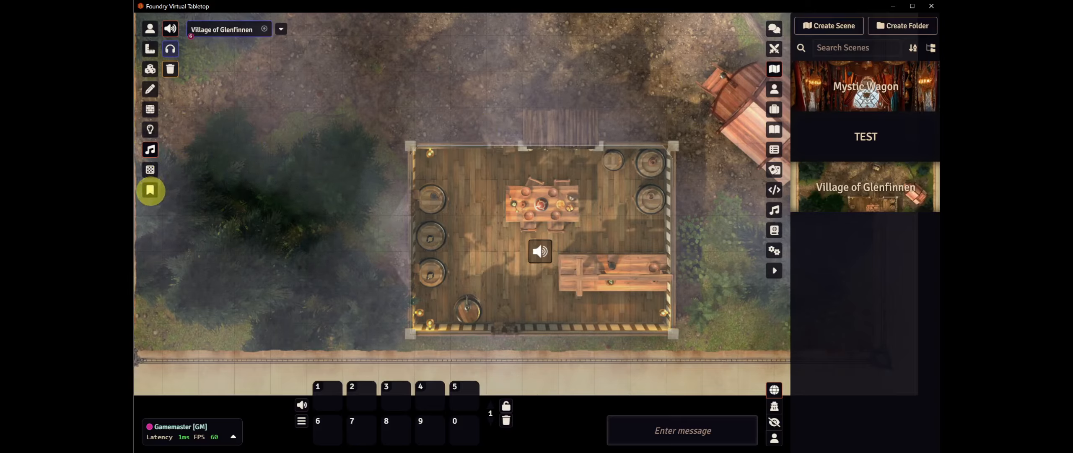
Create a note named "The Horseshe Road Inn" beside the building's entrance without a corresponding journal entry
click(150, 190)
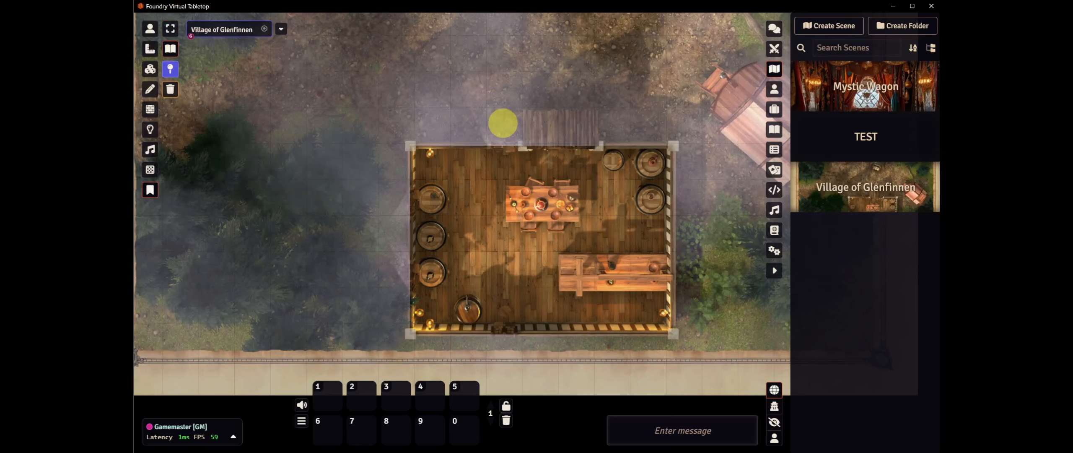
click(503, 123)
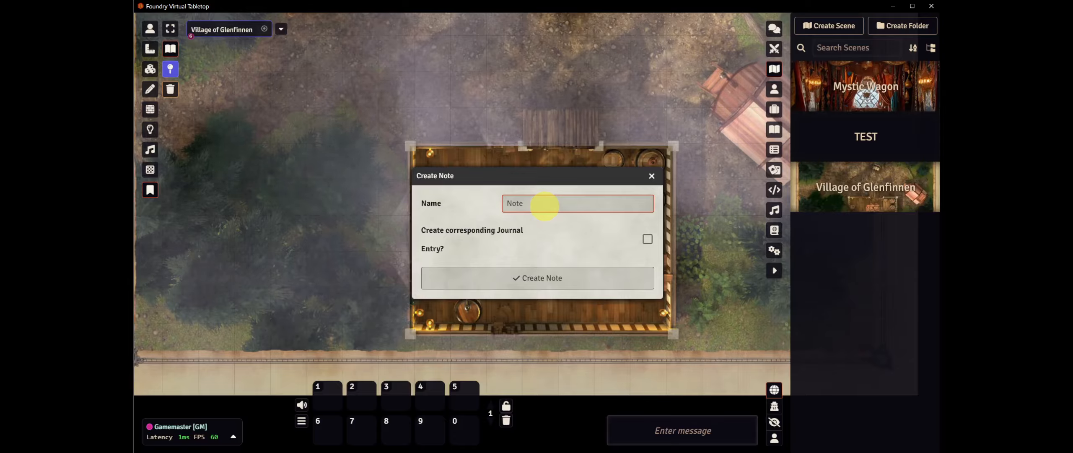
text(T)
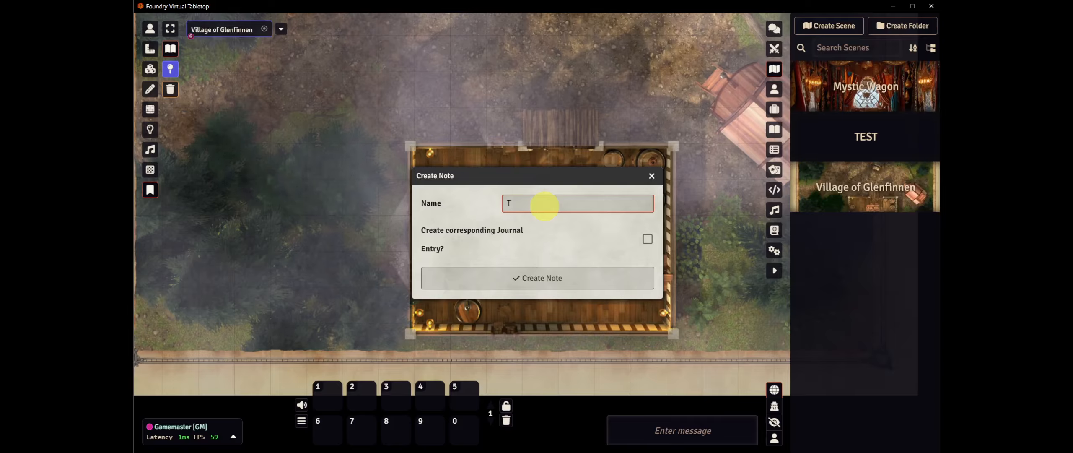
text(he Horseshe Roa)
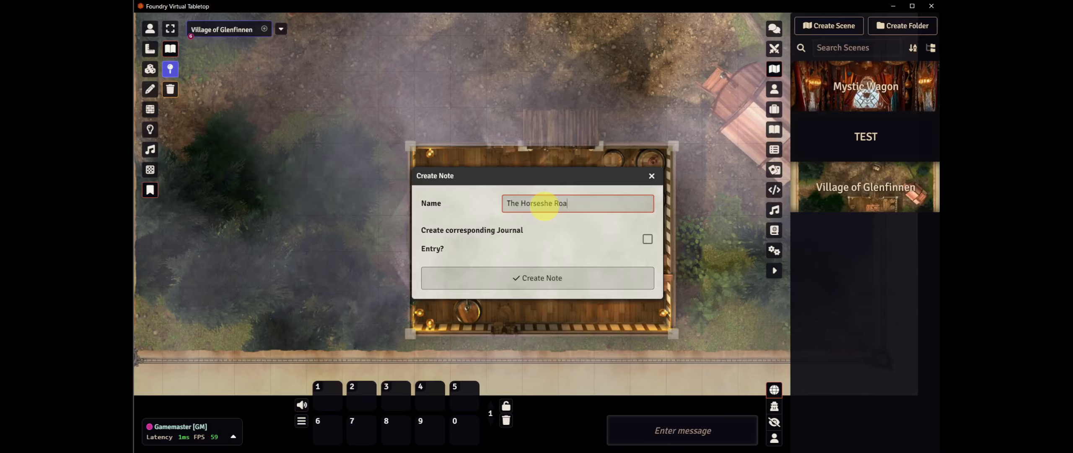
text(d Inn)
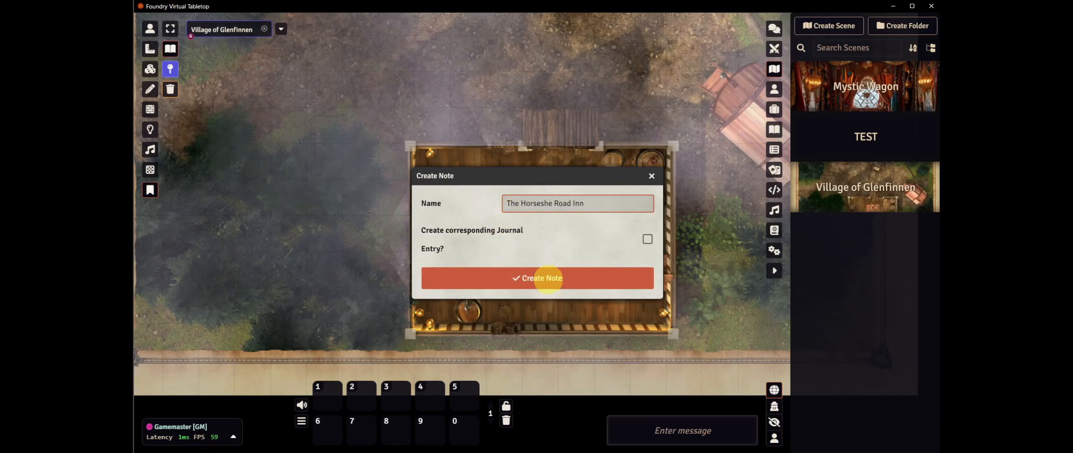
click(545, 278)
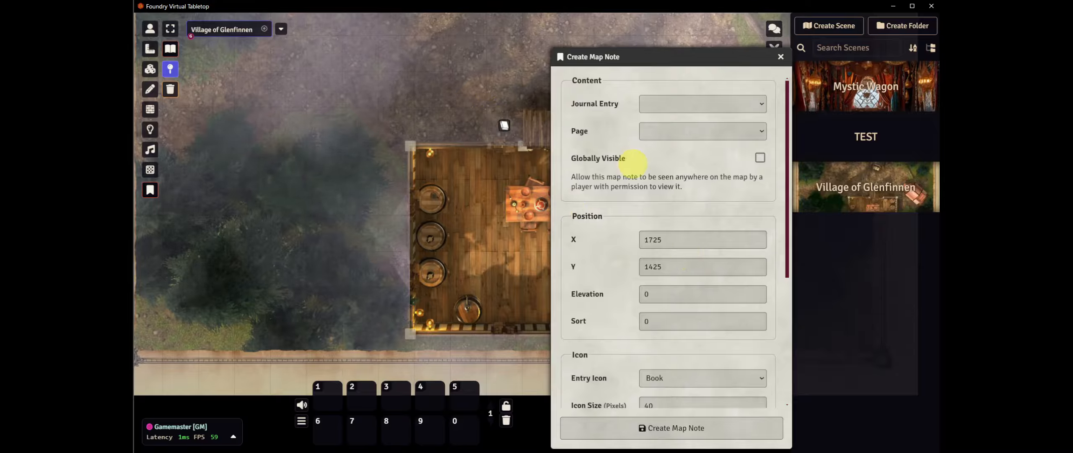
Set the inn map note's icon size to 80 pixels
scroll(719, 237, down, 3)
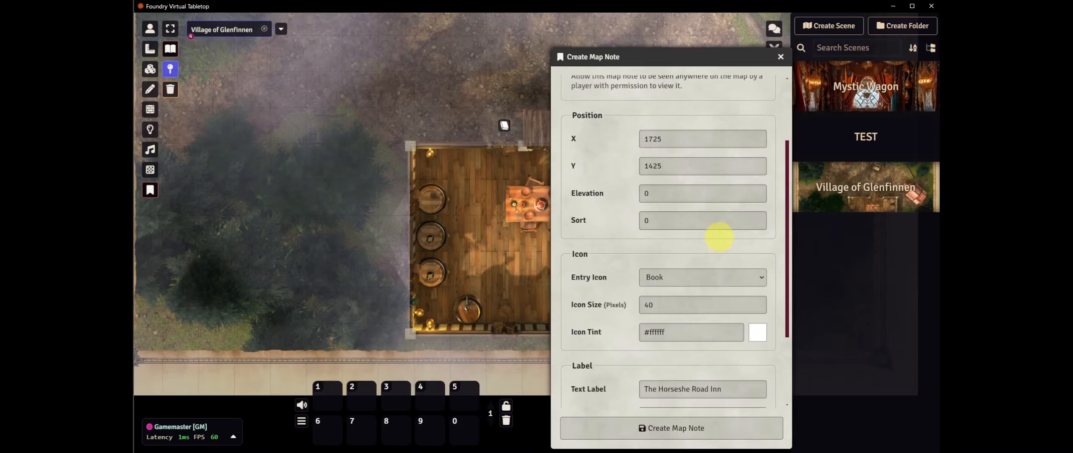
scroll(705, 237, down, 2)
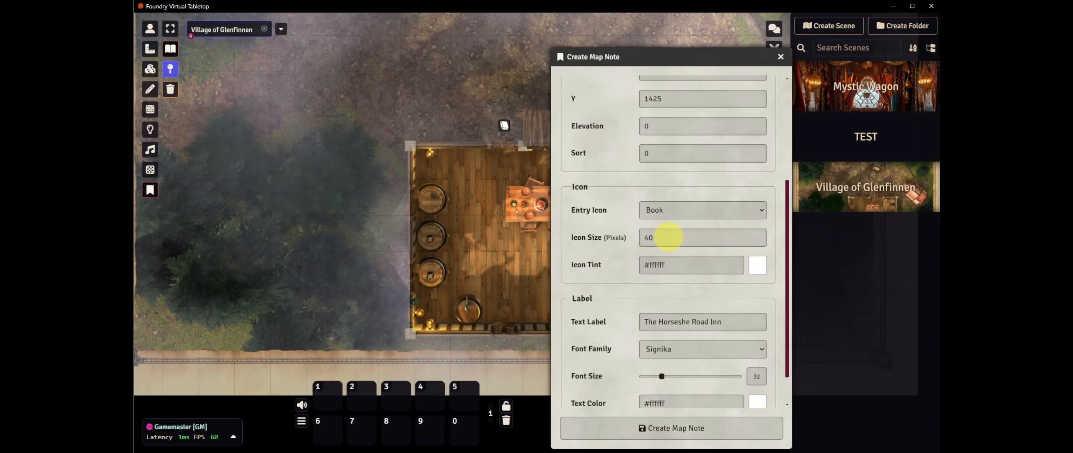
click(668, 237)
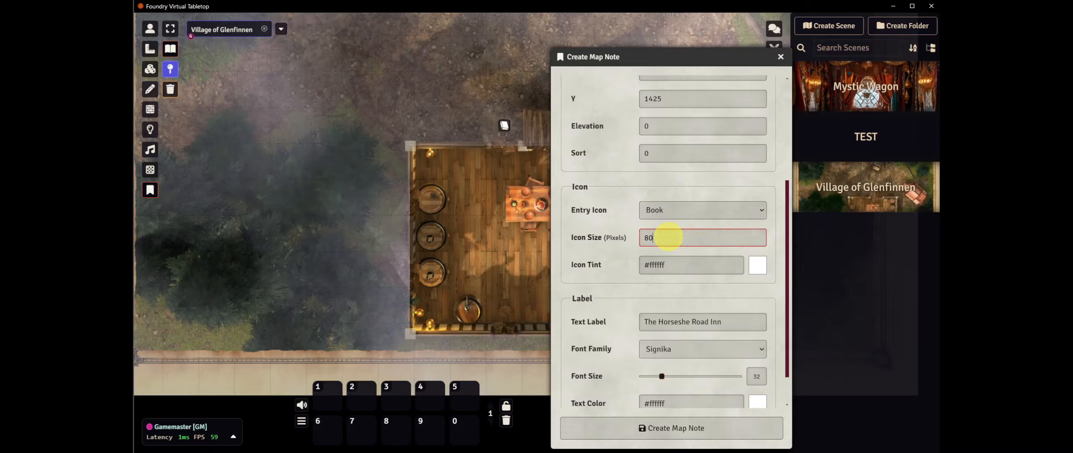
key(Tab)
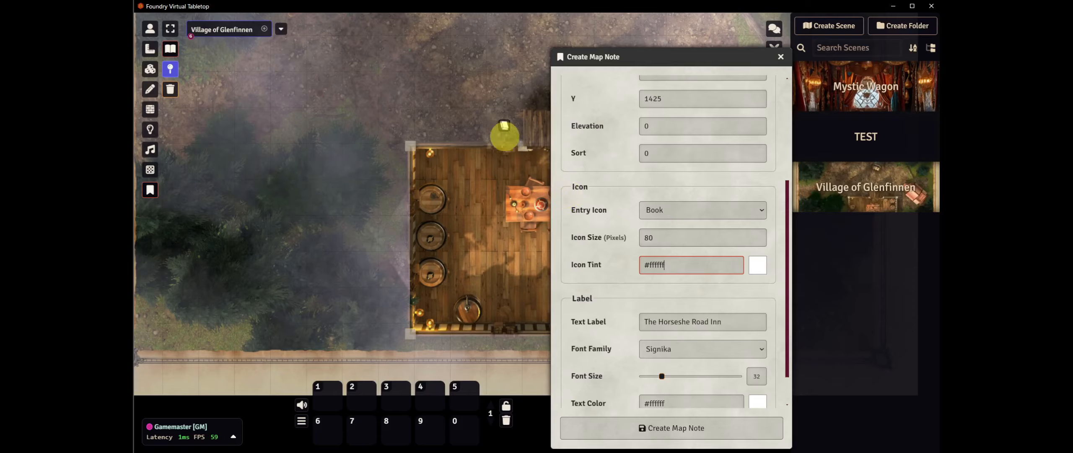
Choose the Hanging Sign entry icon for the inn note and create the map note
scroll(652, 242, down, 1)
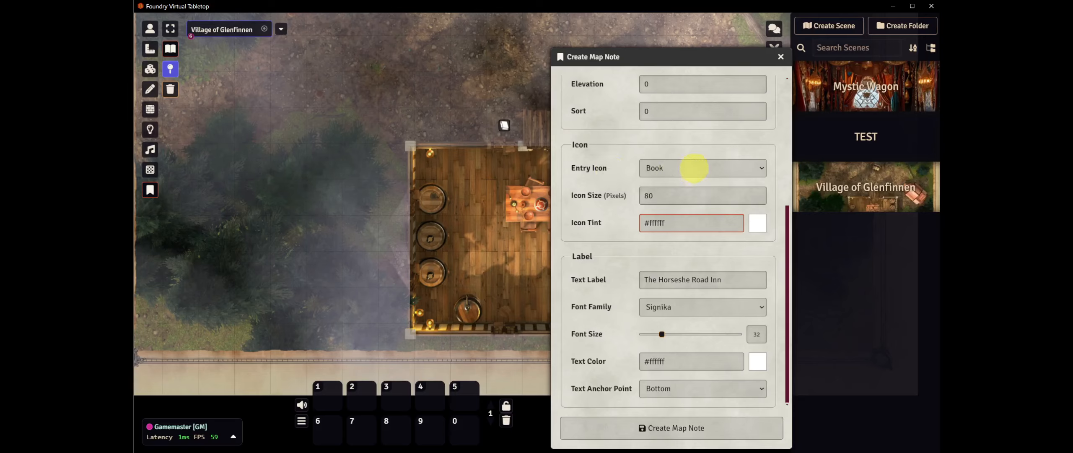
click(694, 168)
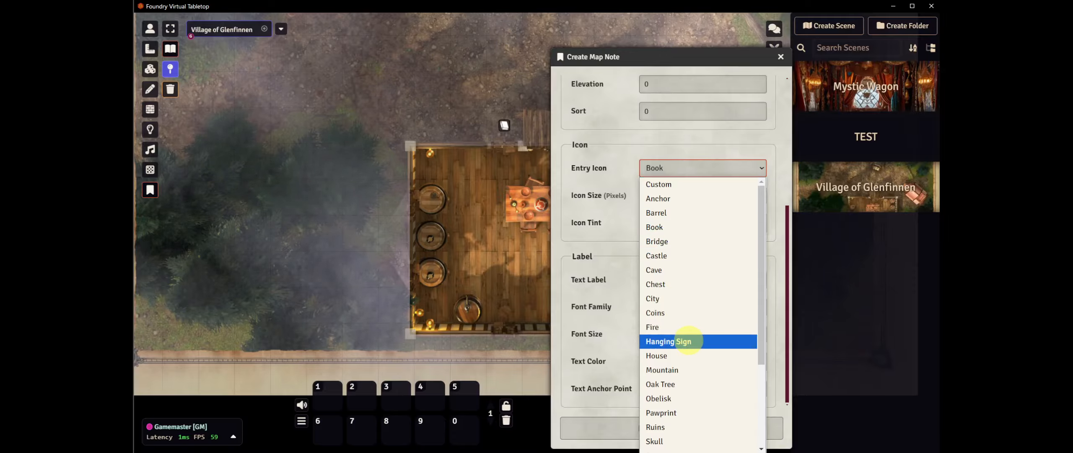
click(689, 341)
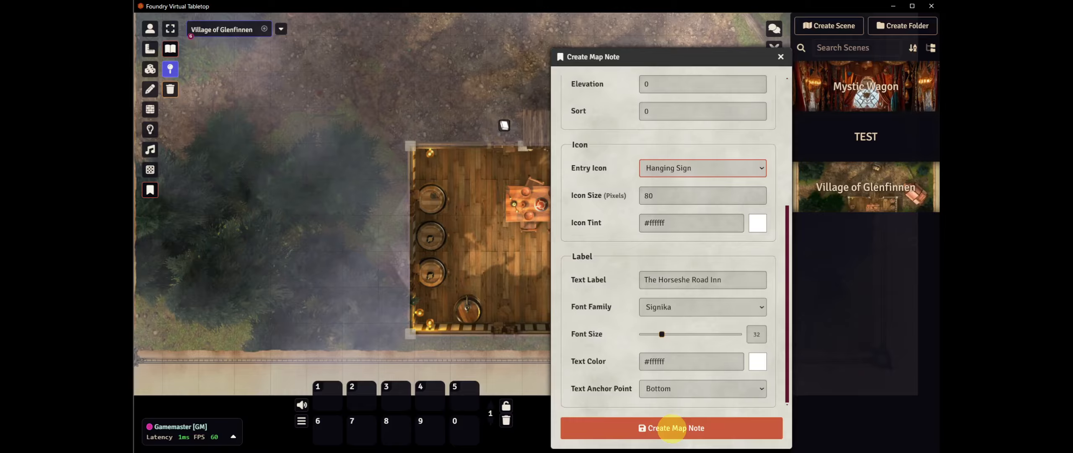
click(671, 427)
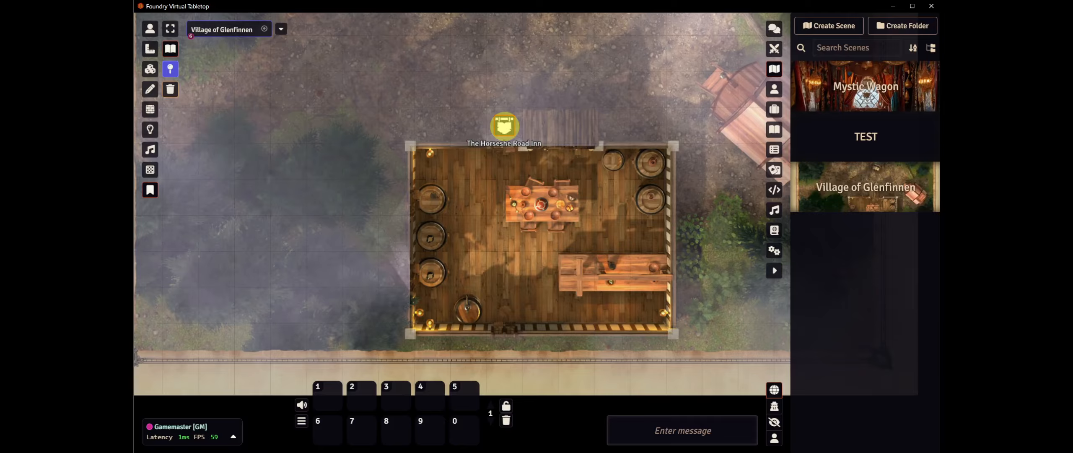
Correct the inn map note's text label to "The Horseshoe Road Inn" and update the note
right_click(505, 126)
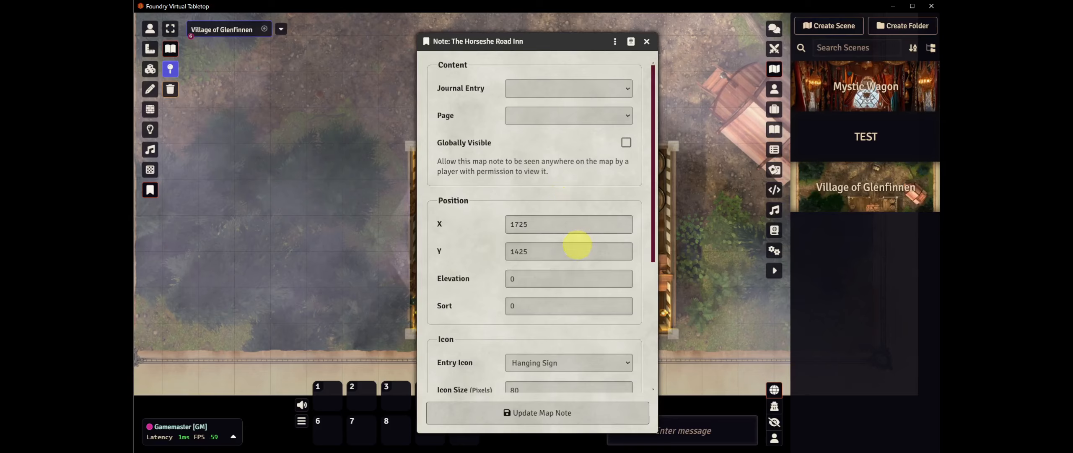
scroll(556, 248, down, 5)
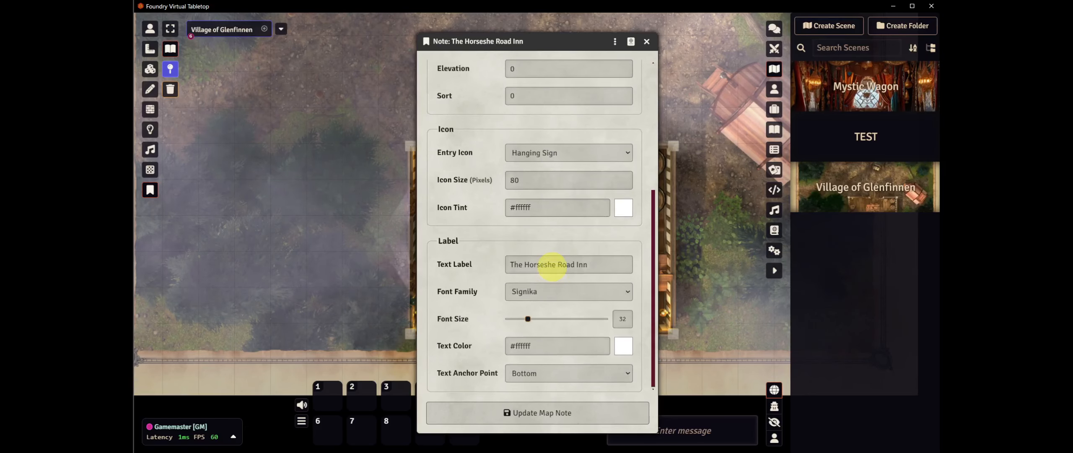
click(551, 265)
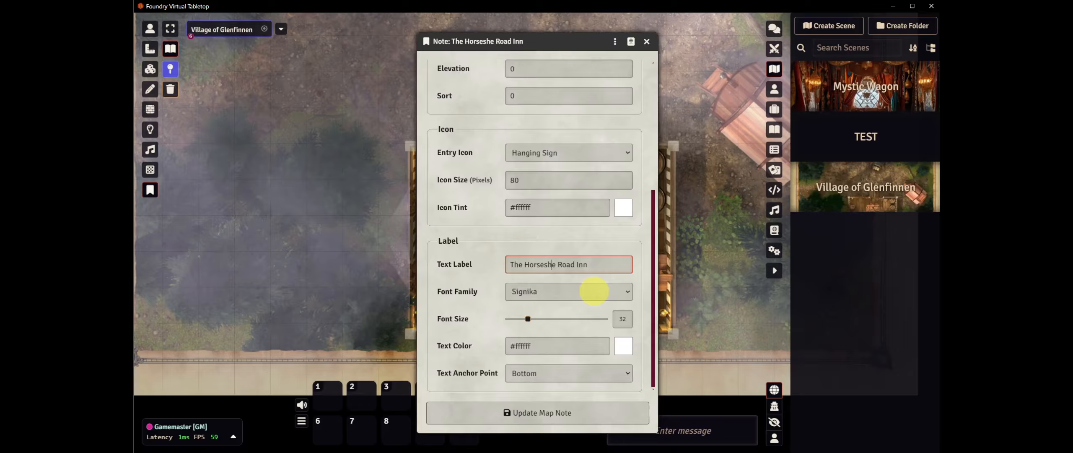
text(o)
click(596, 242)
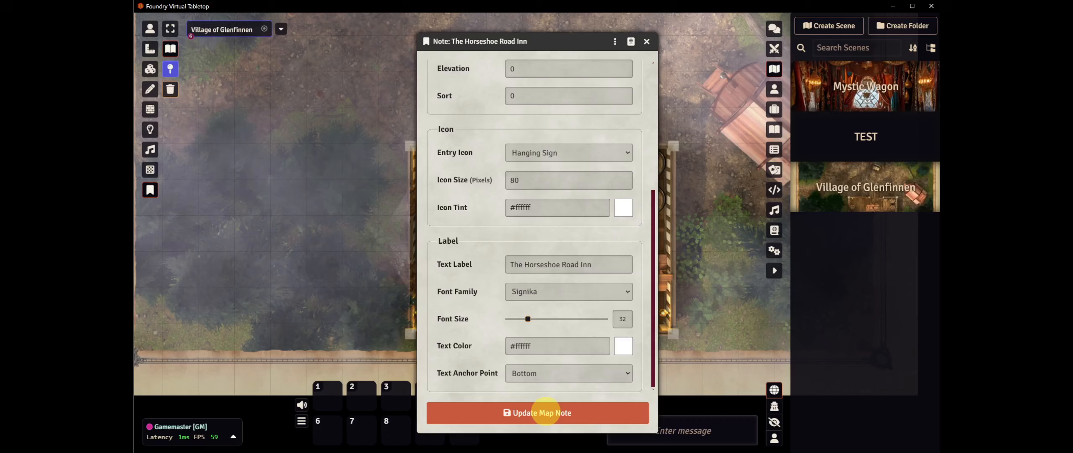
click(545, 412)
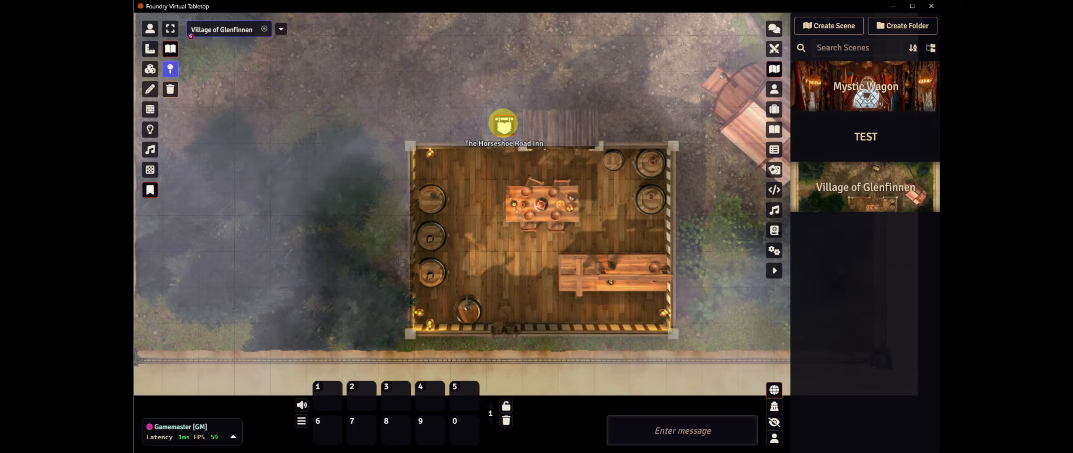
Duplicate the inn's map note twice, placing one copy beside the covered wagon below the title and one beside the wooden-roofed wagon
scroll(557, 112, down, 2)
mouse_move(553, 100)
mouse_down()
mouse_move(562, 249)
mouse_move(542, 256)
mouse_up()
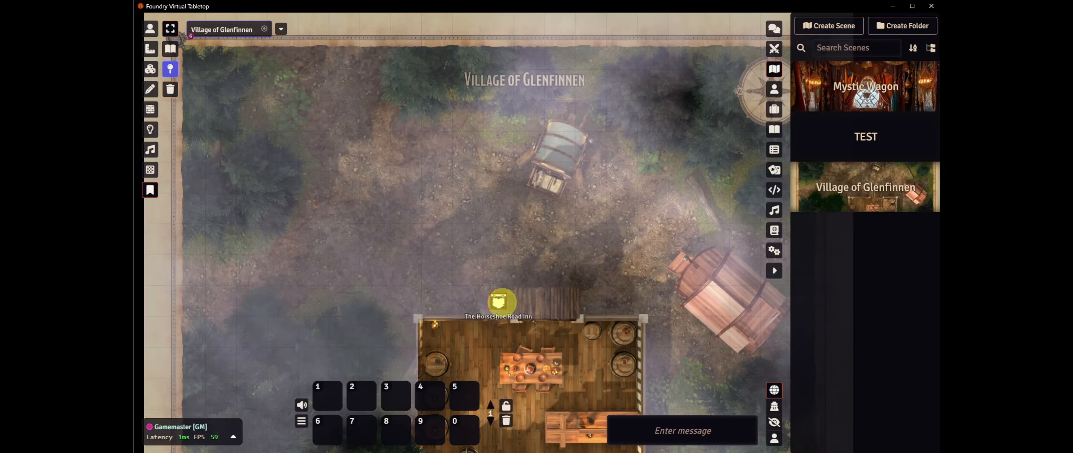
key(ctrl+c)
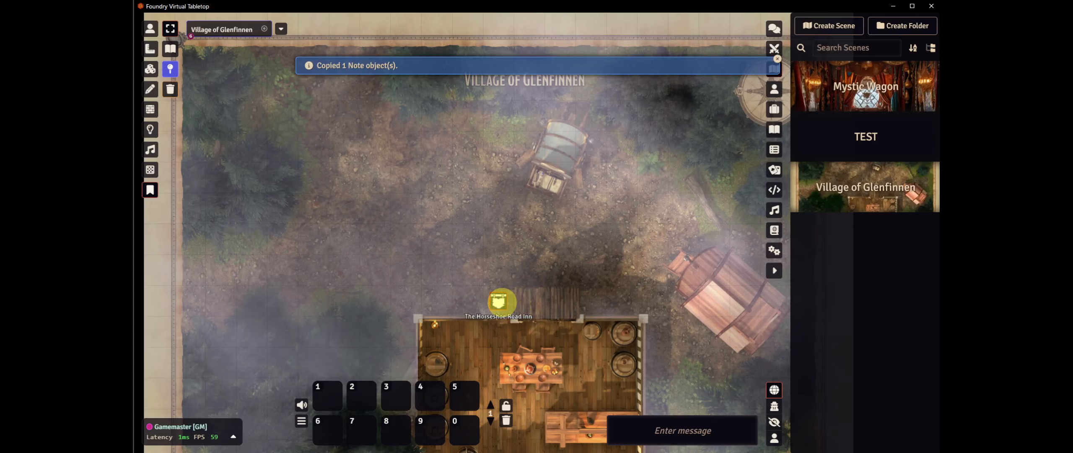
key(ctrl+v)
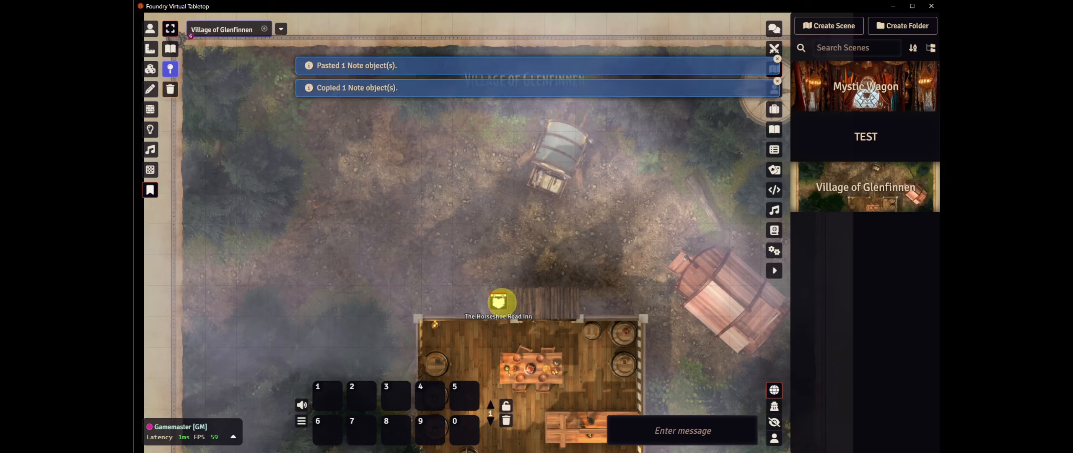
drag(499, 301, 512, 166)
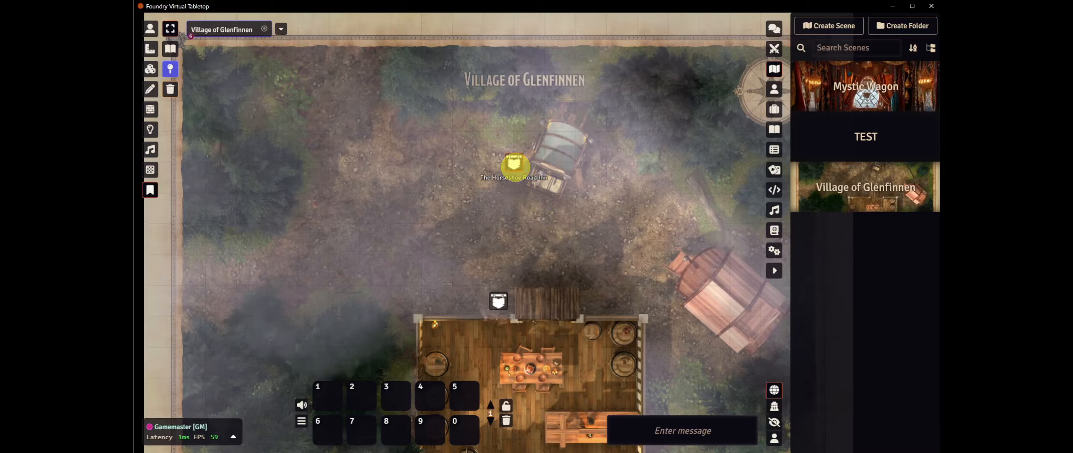
key(ctrl+c)
key(ctrl+v)
drag(573, 192, 698, 240)
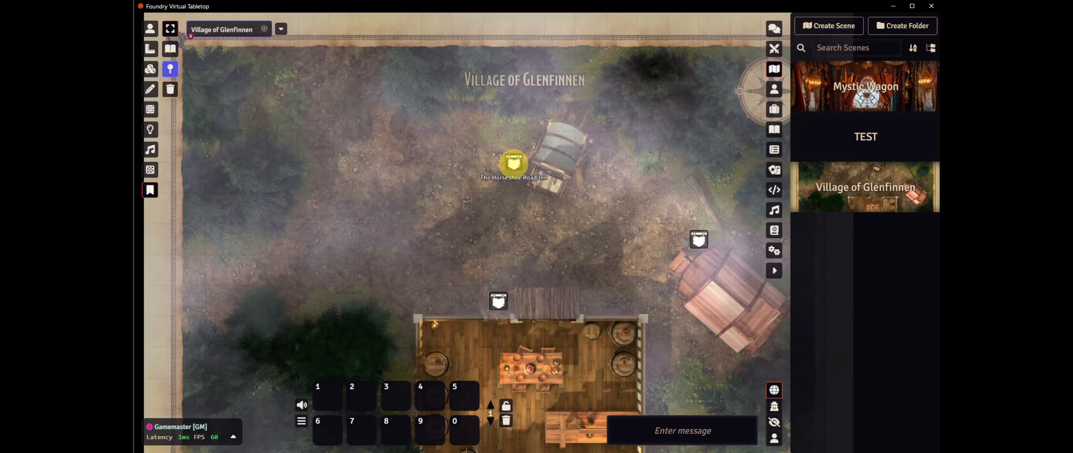
Change the text label of the note beside the covered wagon to "Manny's Marvellous Merchandise" and update the note
double_click(514, 164)
scroll(550, 223, down, 5)
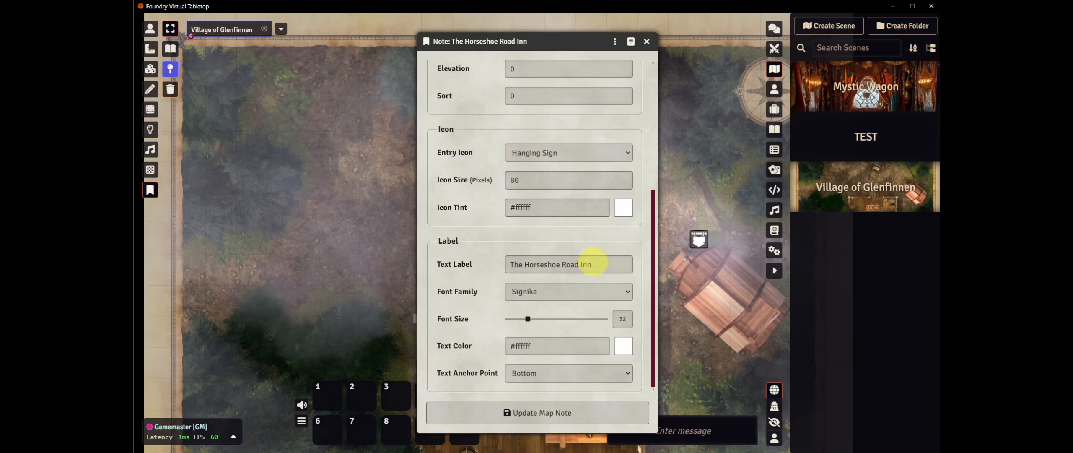
drag(592, 265, 489, 265)
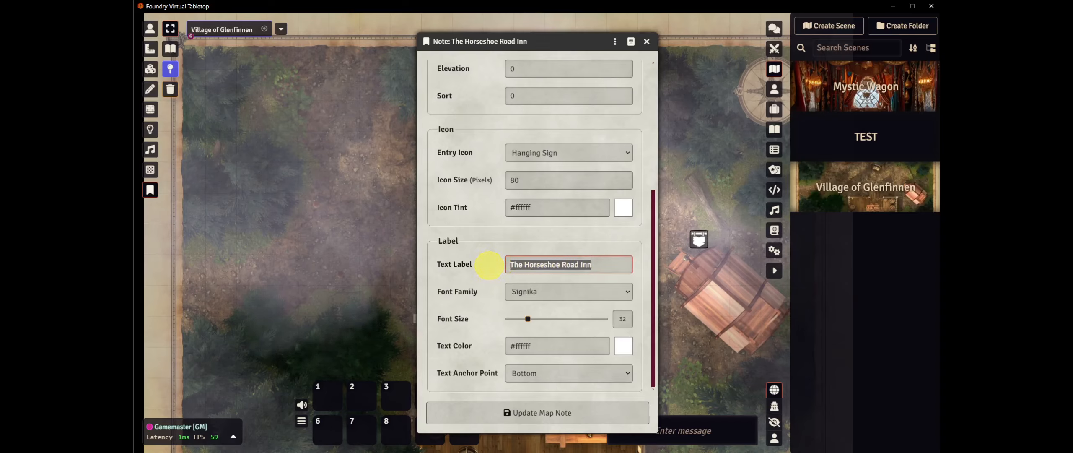
text(Manny)
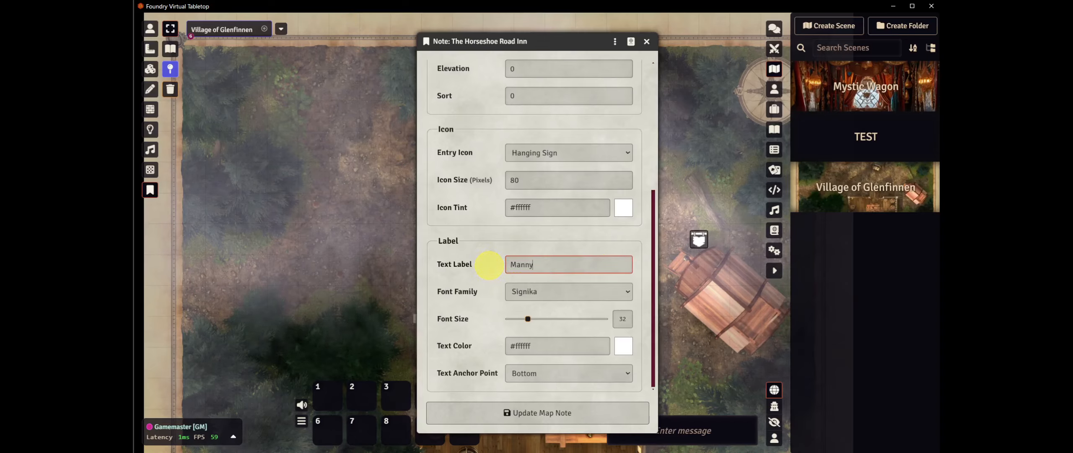
text('s Marvel)
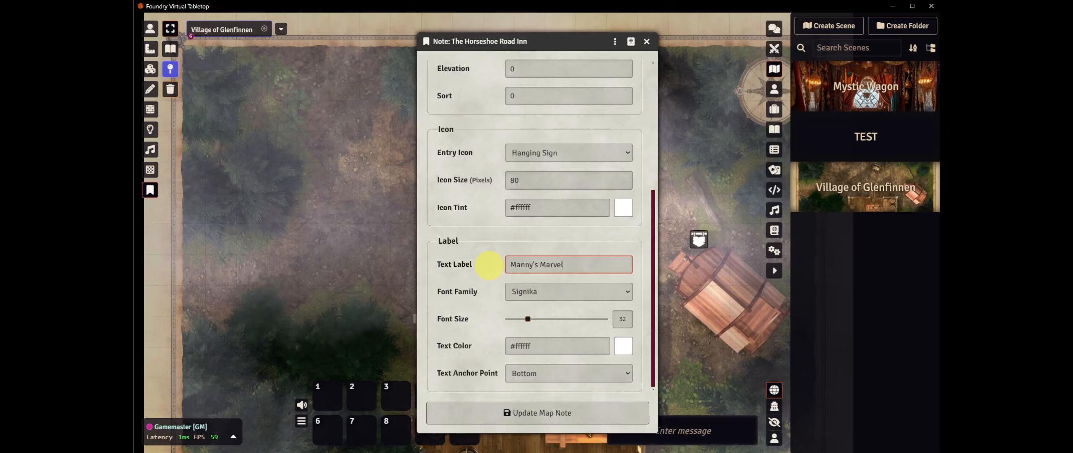
text(lous)
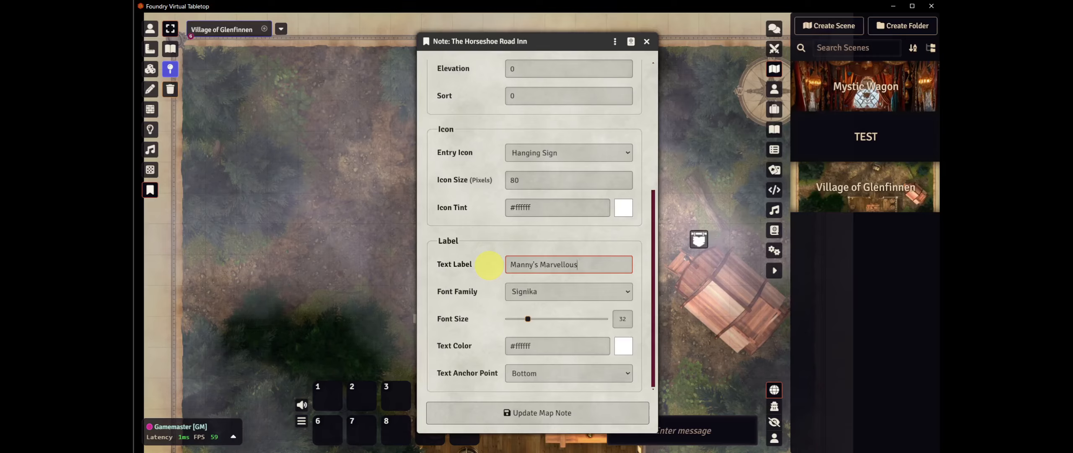
text( Merch)
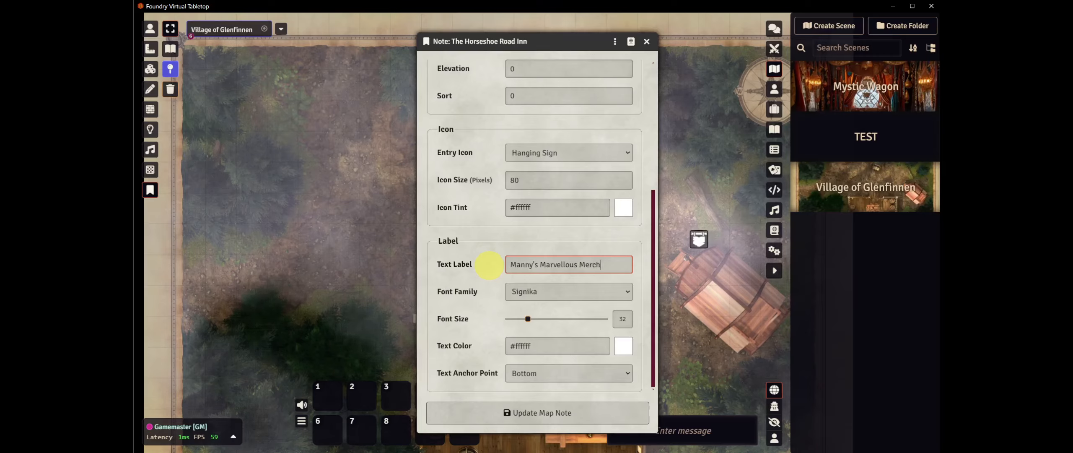
text(andise)
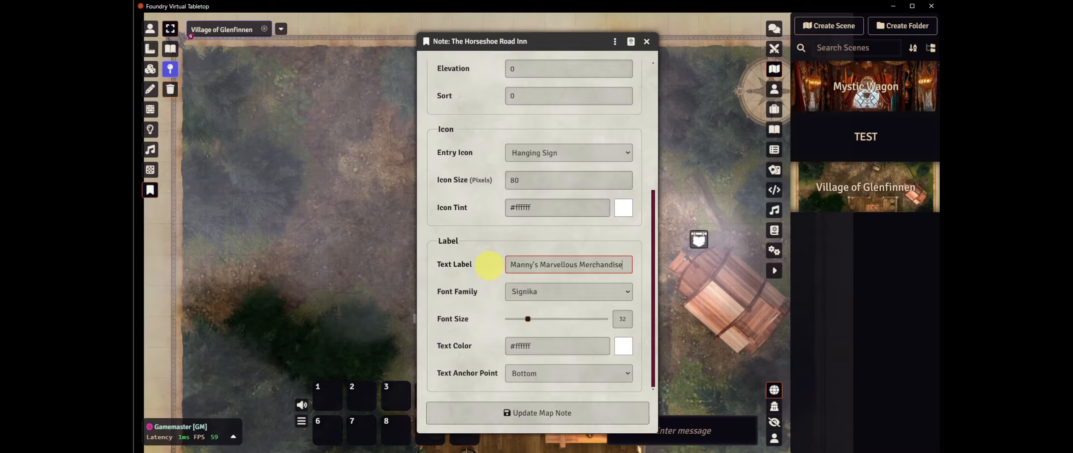
click(545, 412)
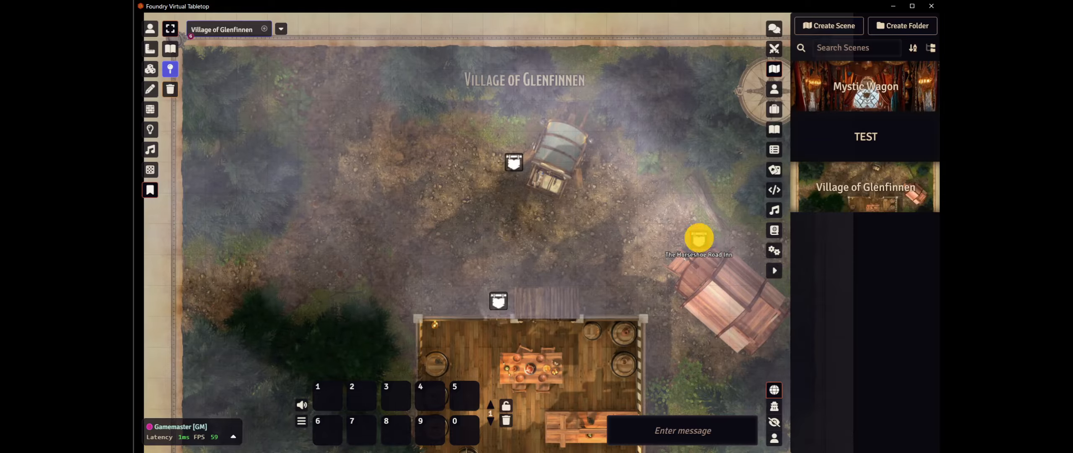
Change the text label of the note beside the wooden-roofed wagon to "Fortune Teller" and update the note
double_click(699, 238)
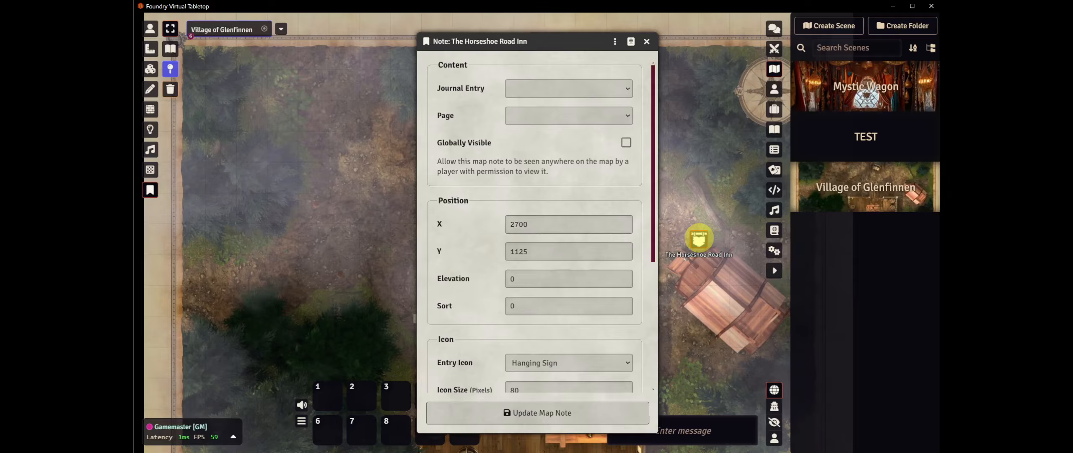
scroll(547, 247, down, 4)
scroll(547, 250, down, 2)
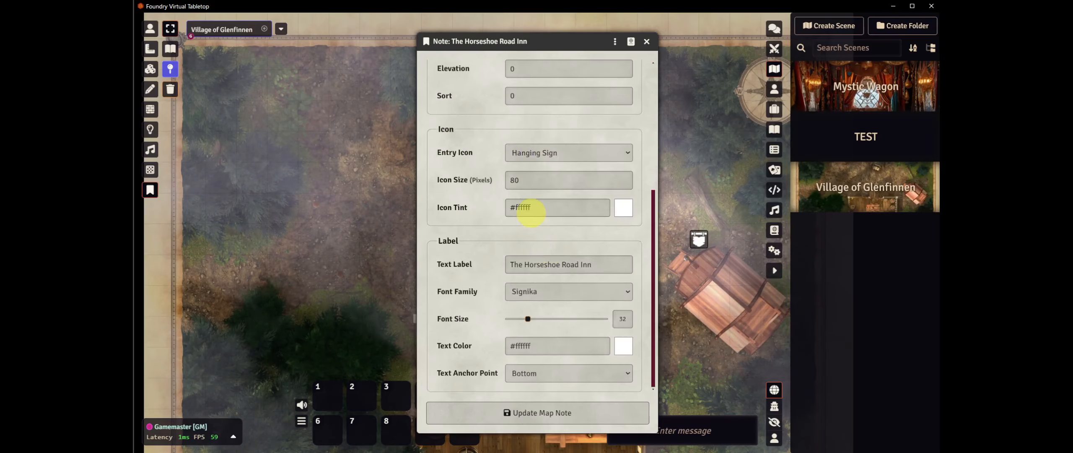
drag(598, 265, 480, 269)
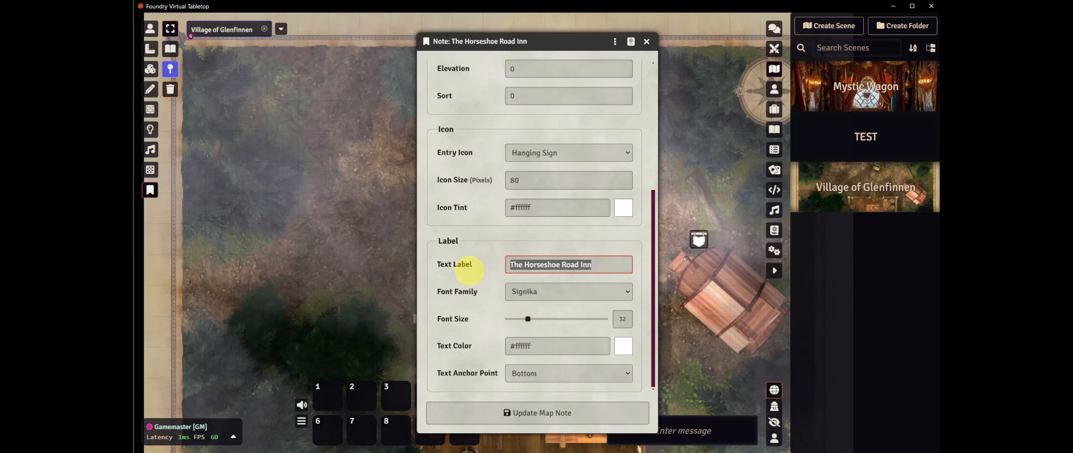
text(Fortune )
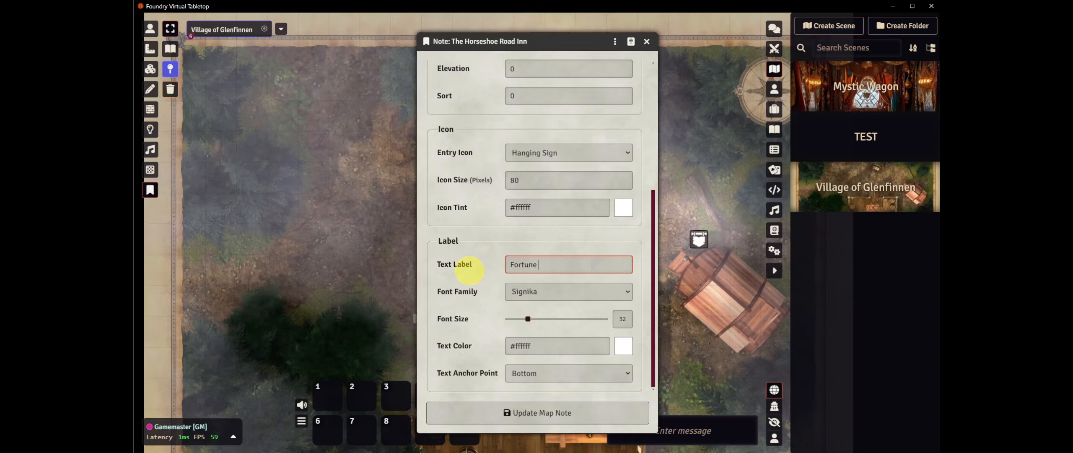
text(Teller)
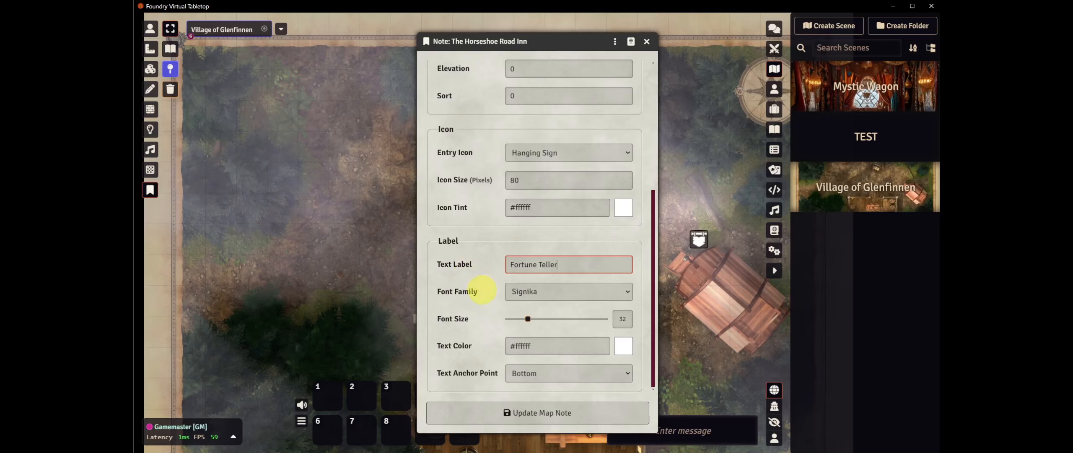
click(479, 301)
click(538, 413)
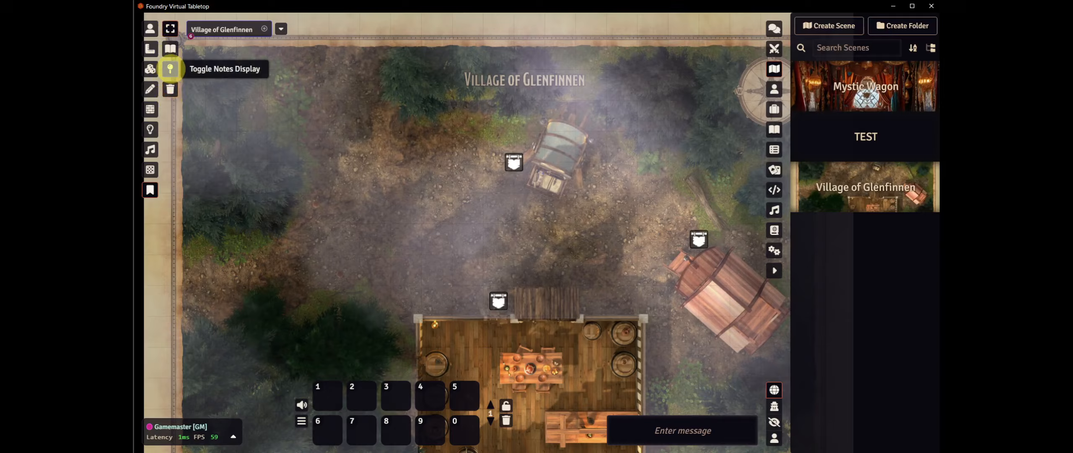
Toggle the display of map notes off and on again
click(171, 69)
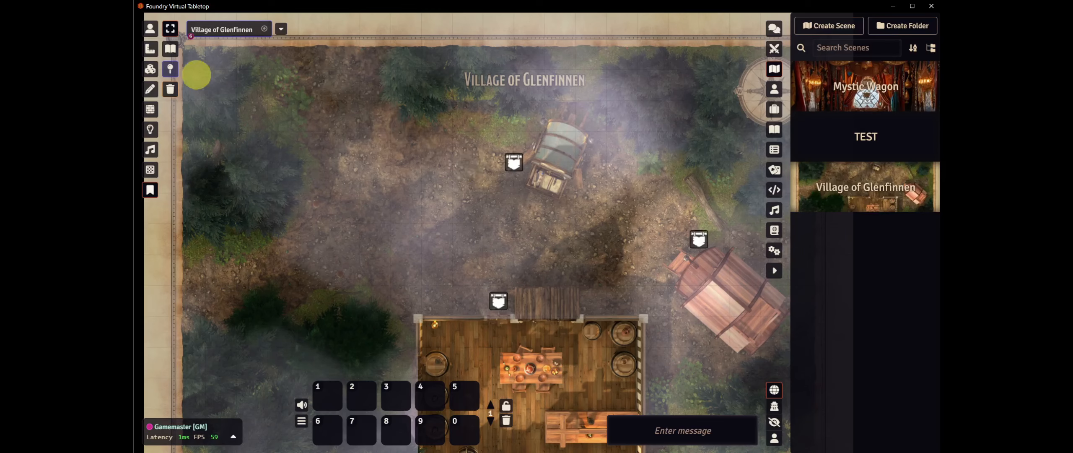
click(170, 68)
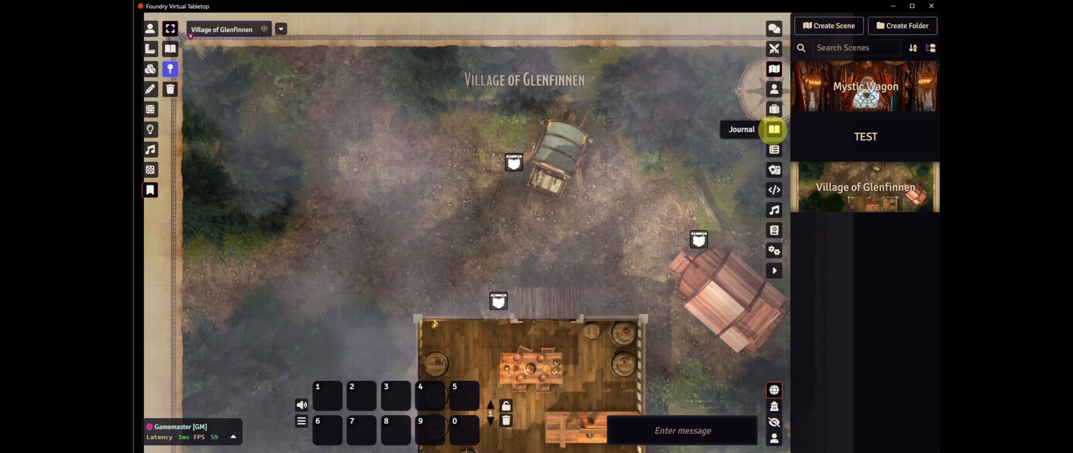
Create a journal entry named "Village of Glenfinnen"
click(774, 130)
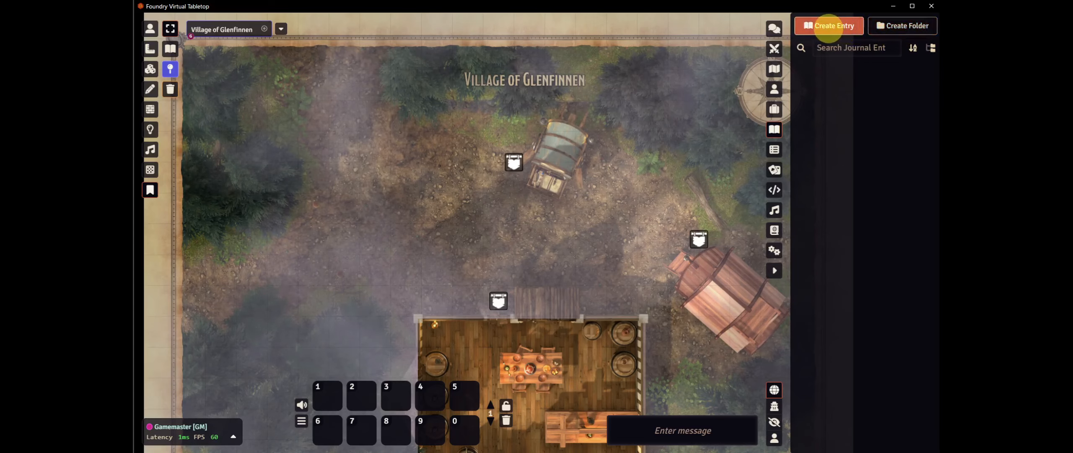
click(828, 25)
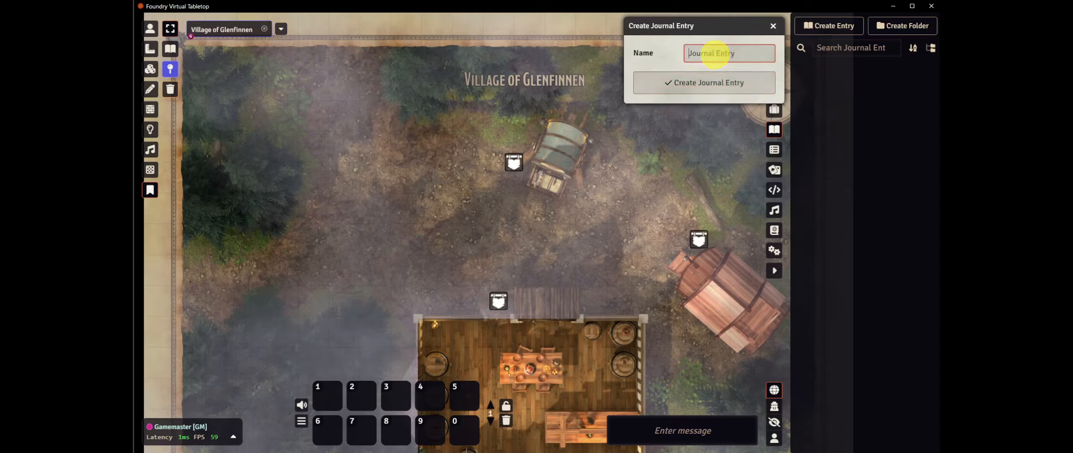
text(Village of Glenfinnen)
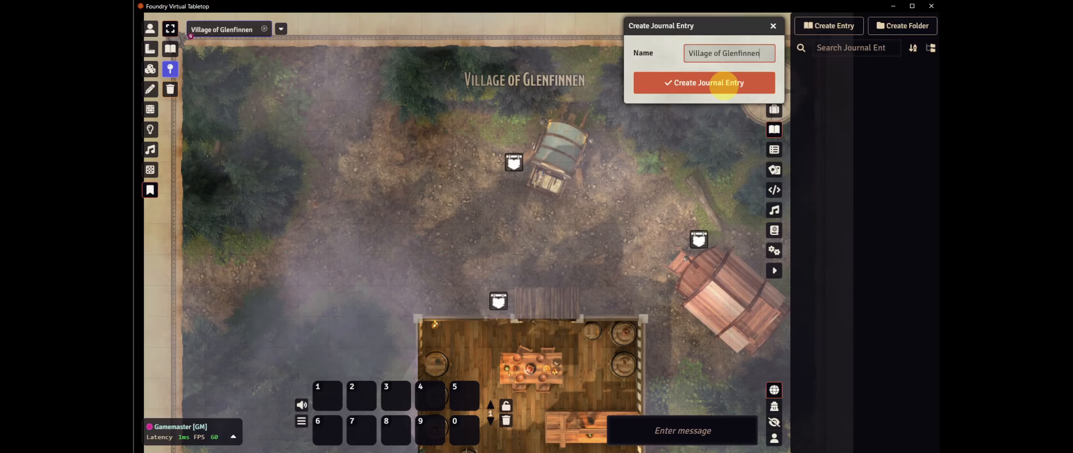
click(724, 84)
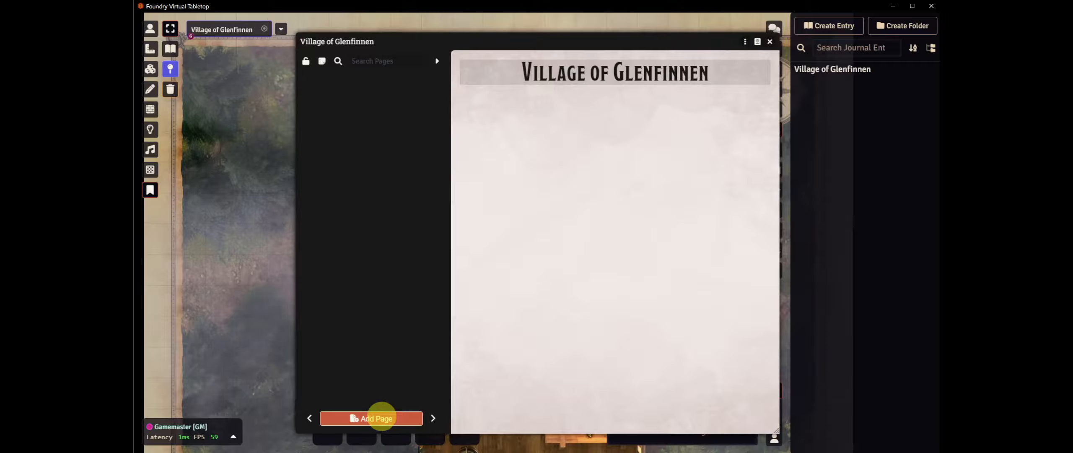
Add a text page named "Entering the Village" to the Village of Glenfinnen journal
click(379, 417)
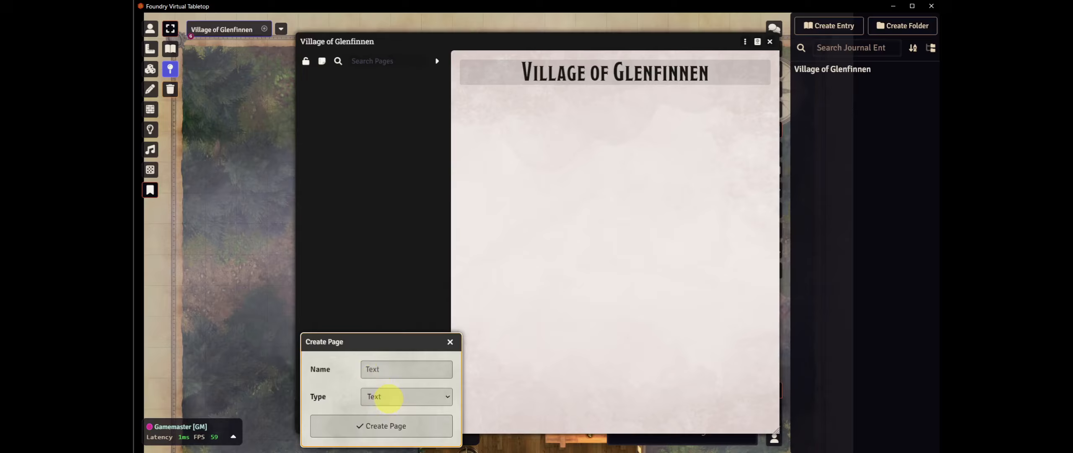
click(406, 369)
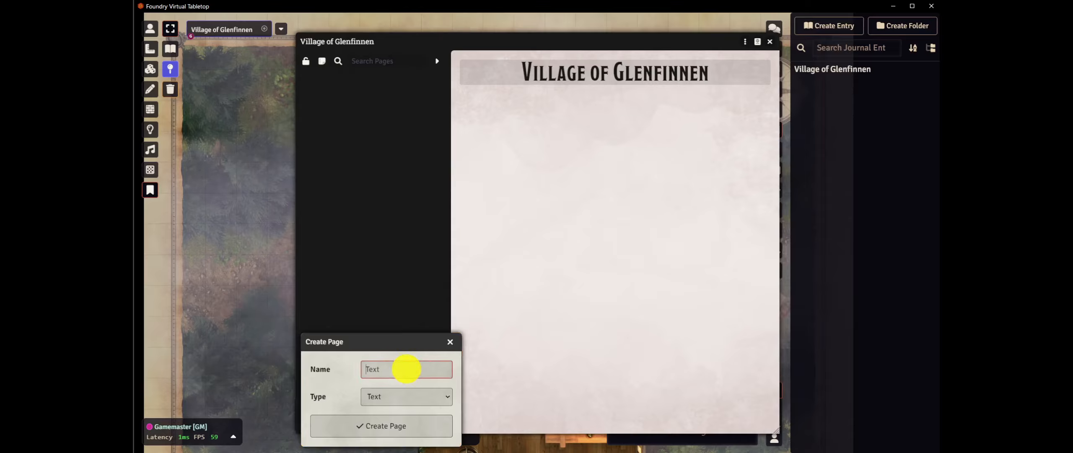
text(Enter)
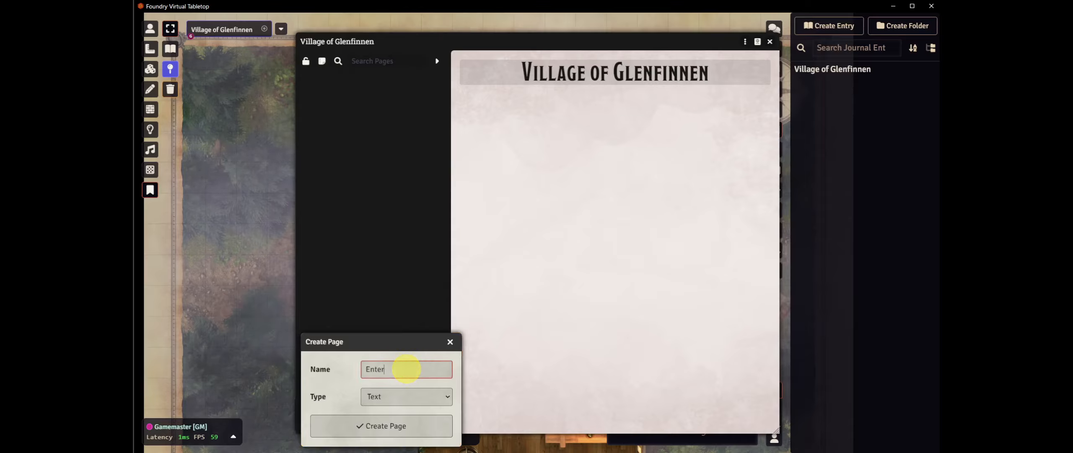
text(ing the Village)
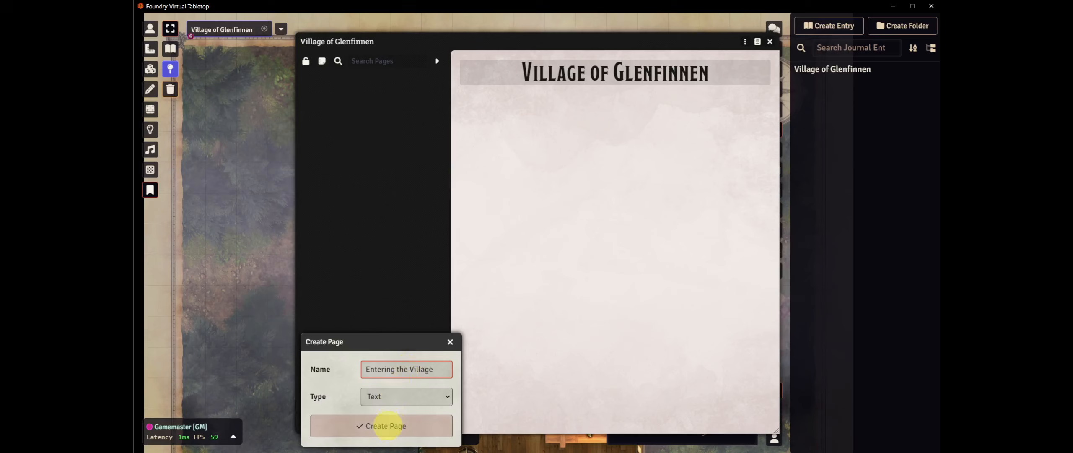
click(385, 426)
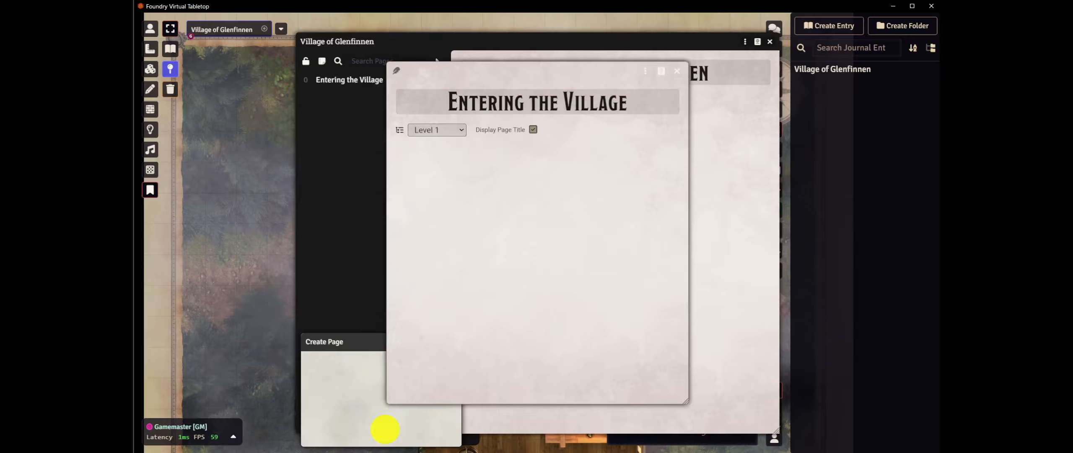
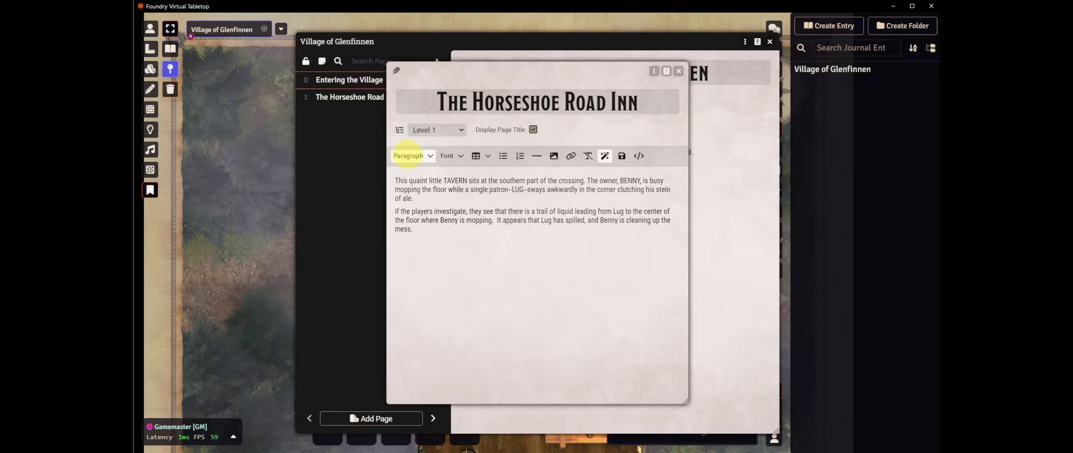
click(407, 155)
mouse_move(413, 190)
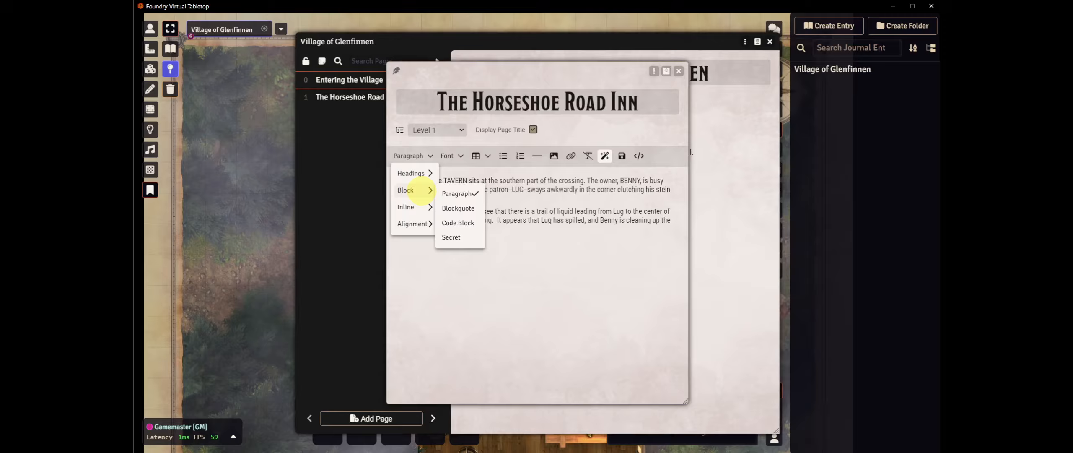
click(508, 215)
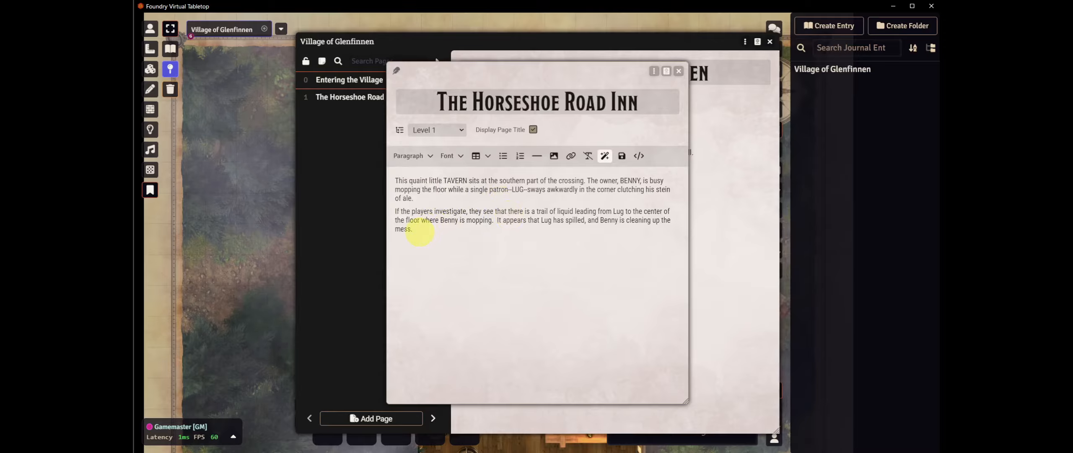
Format the "If the players investigate" paragraph of The Horseshoe Road Inn page as a secret block, then save and close the page
triple_click(403, 217)
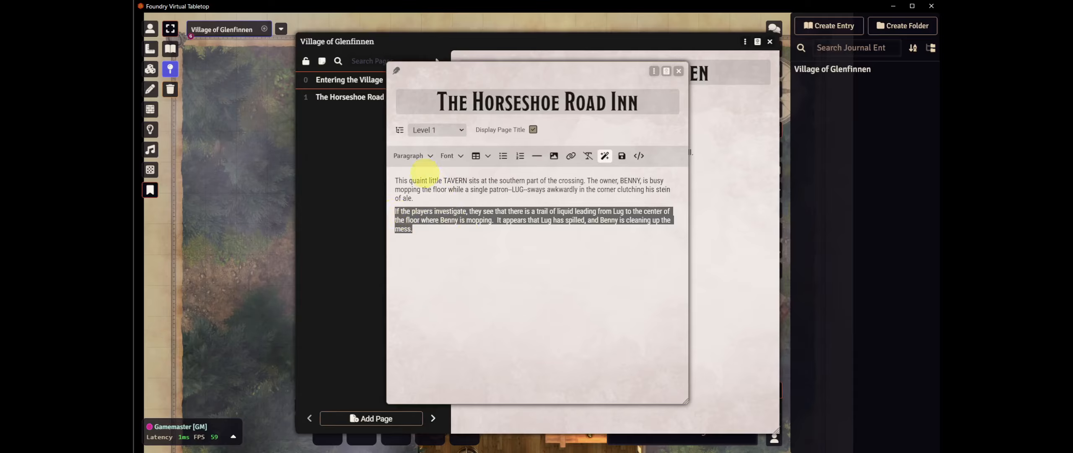
click(422, 156)
mouse_move(421, 191)
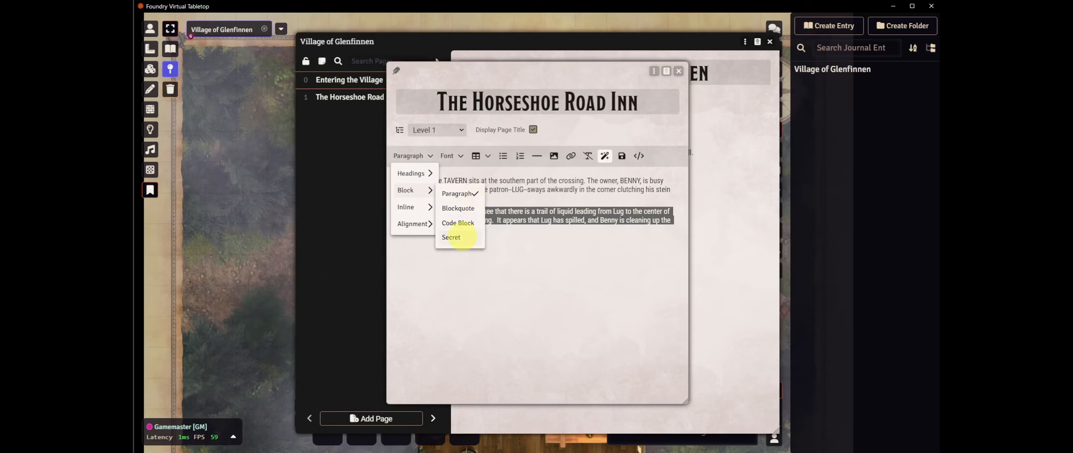
click(457, 237)
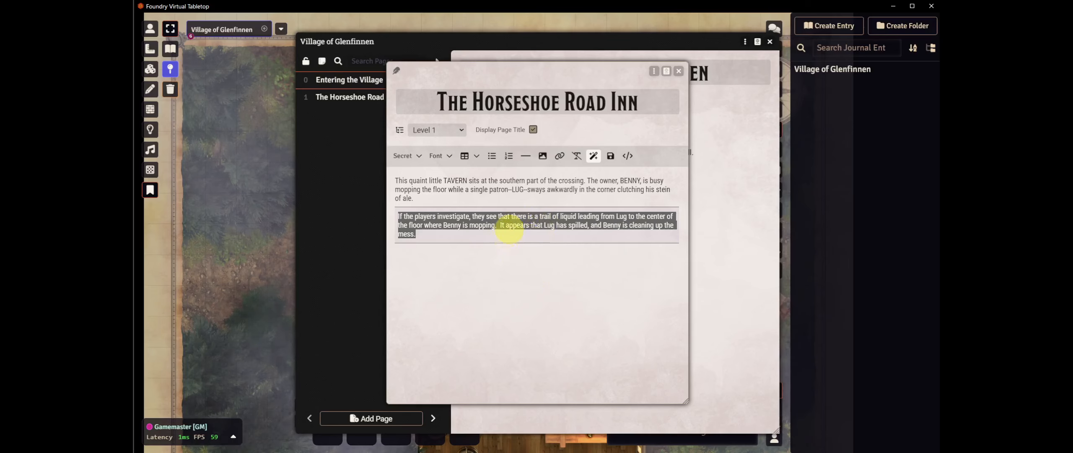
click(544, 226)
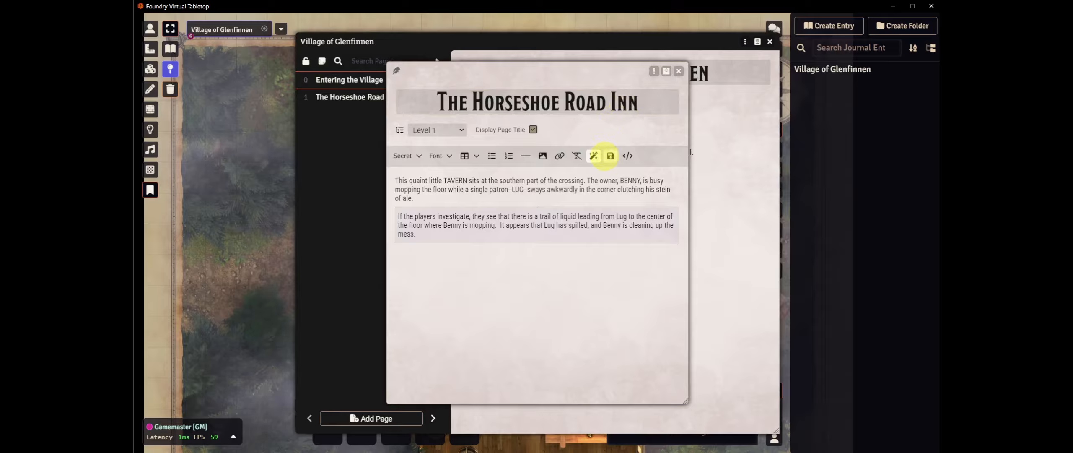
click(607, 156)
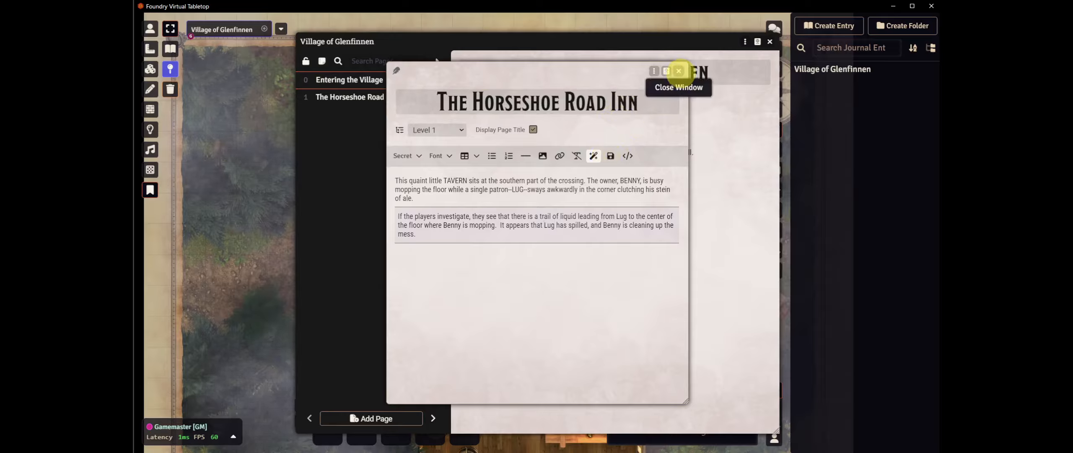
click(678, 71)
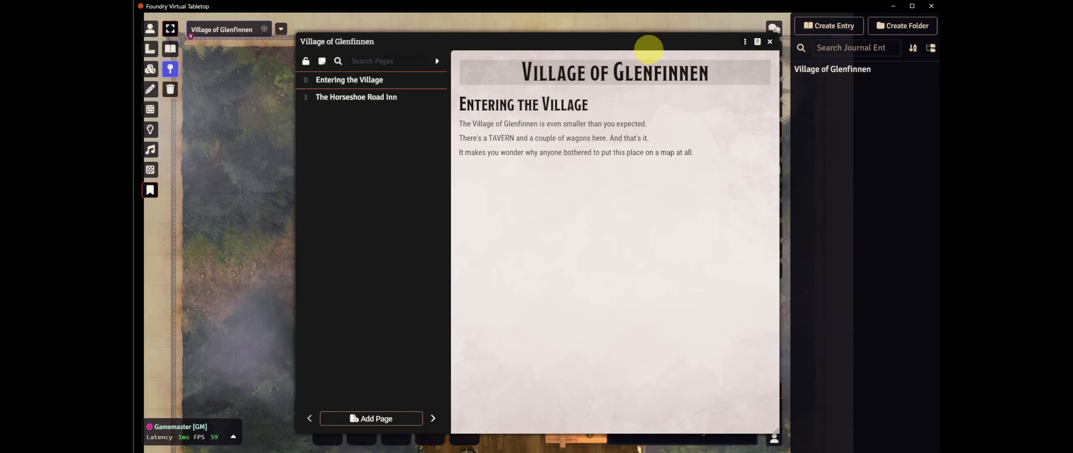
Move the village journal aside and open the Rules compendium from D&D Modern Content, shifted clear of the journal's page list
drag(648, 46, 507, 42)
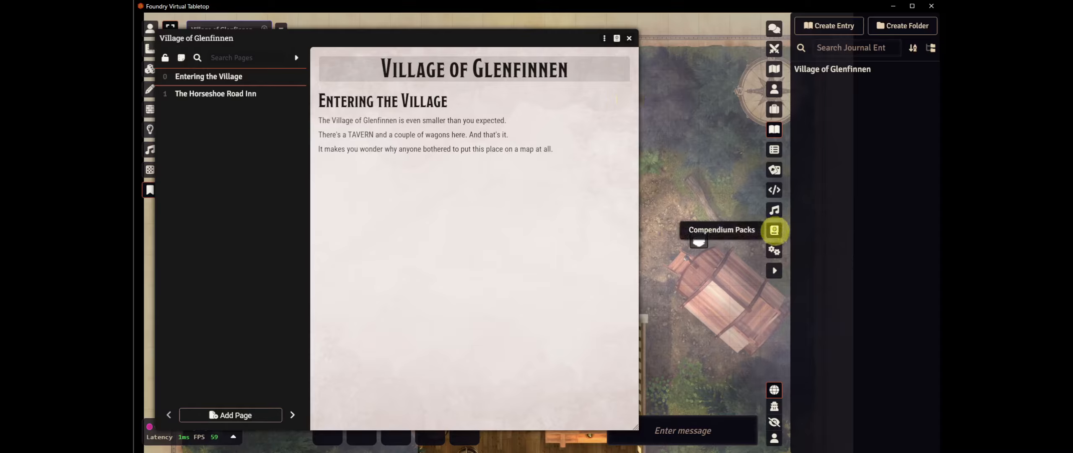
click(775, 230)
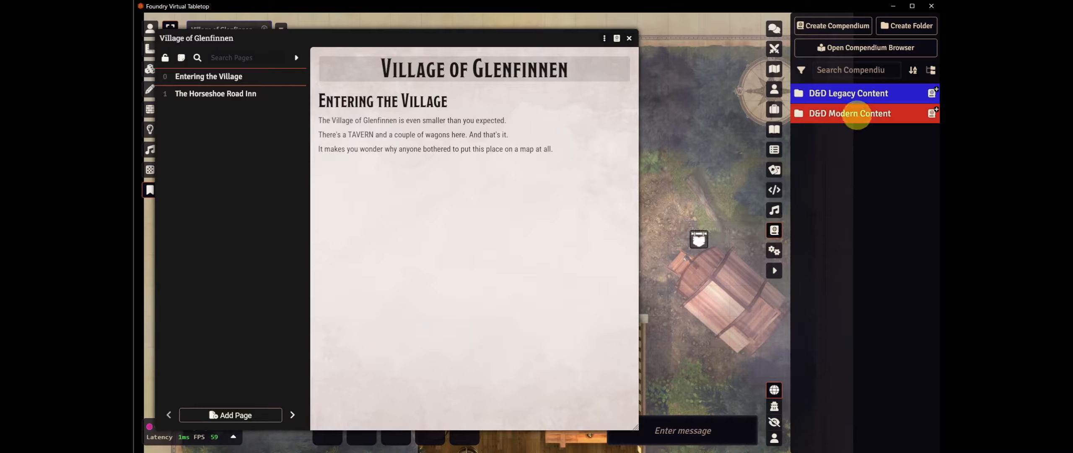
click(856, 114)
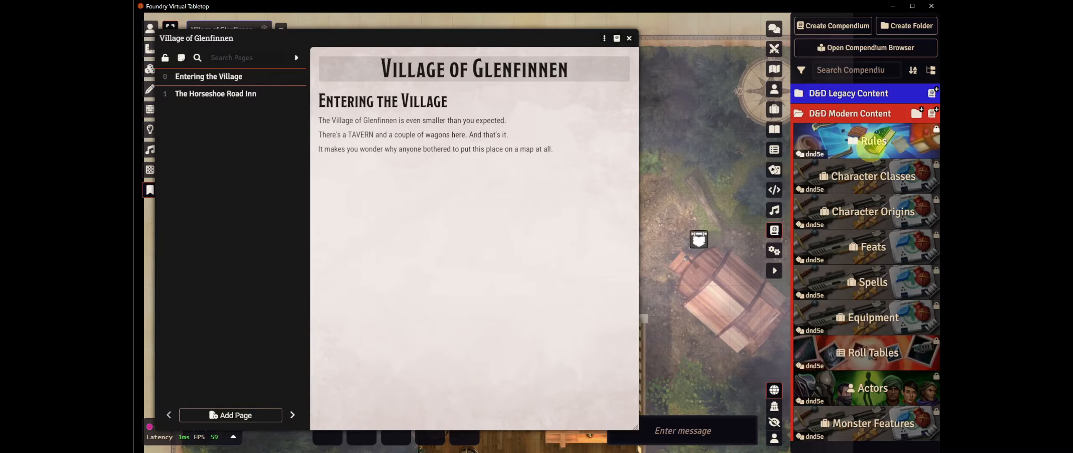
click(870, 147)
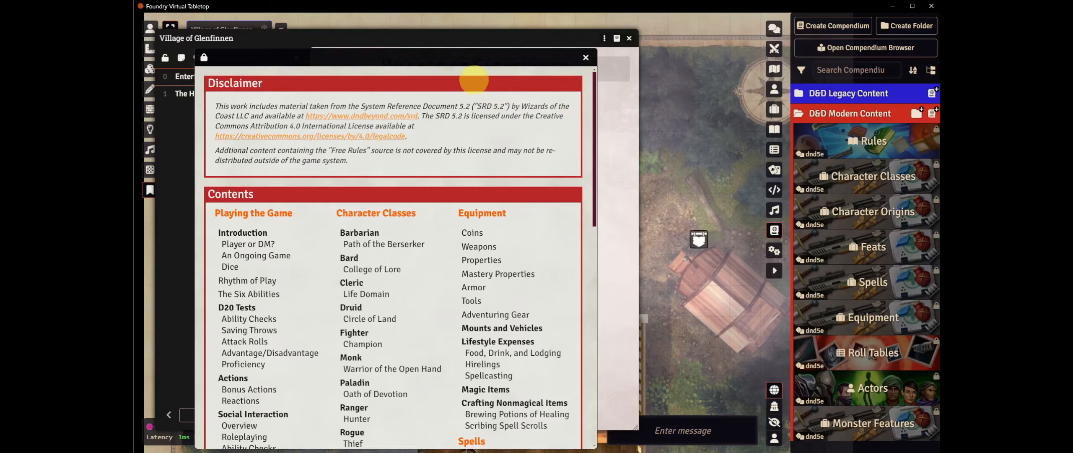
drag(465, 62, 659, 50)
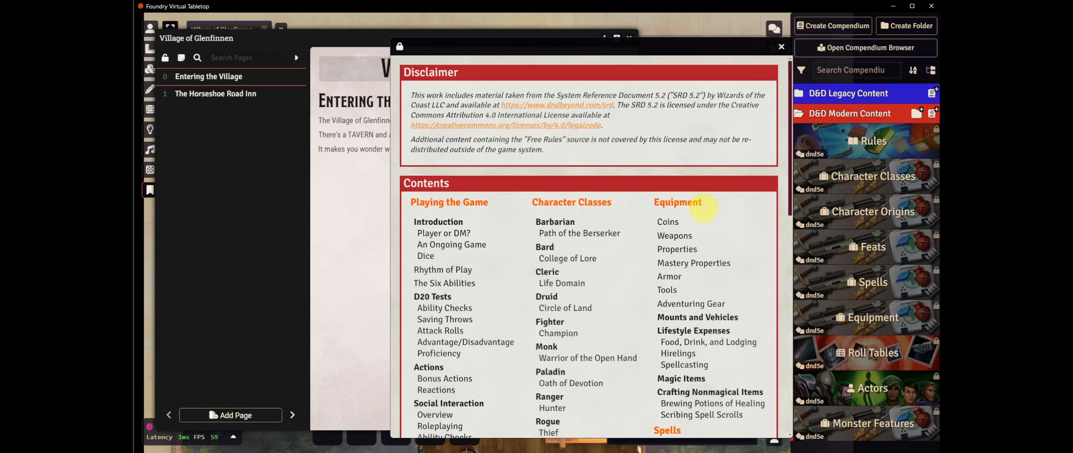
Open the Fear and Mental Stress rules from the compendium's contents and go to the Mental Stress Effects section
scroll(703, 208, down, 4)
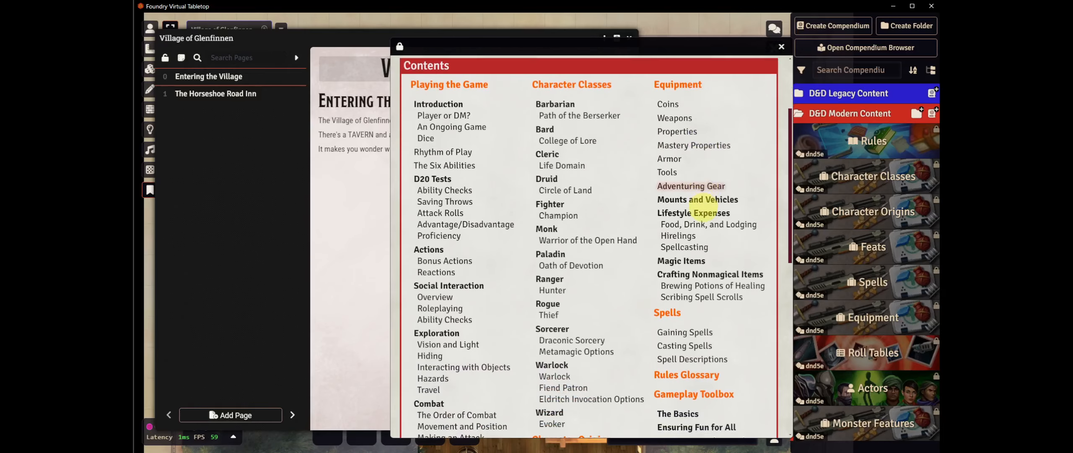
scroll(706, 210, down, 2)
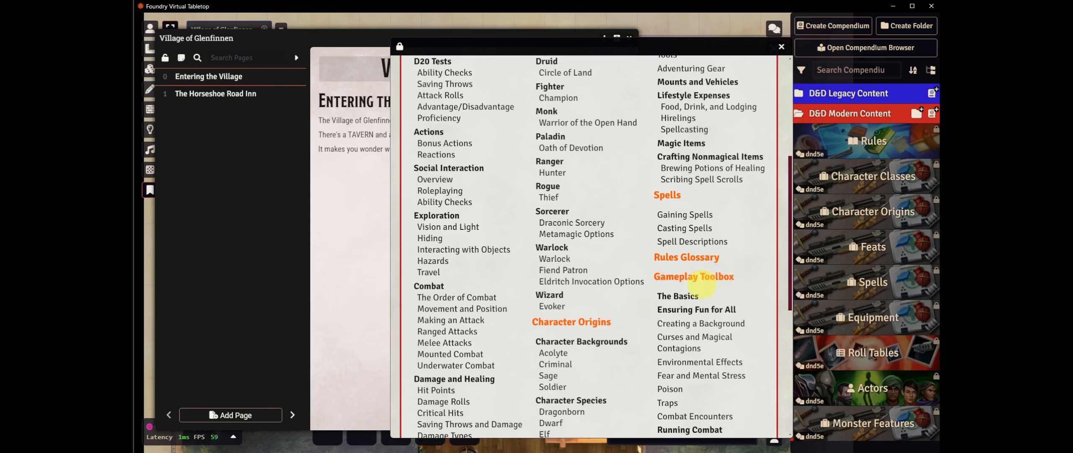
scroll(701, 278, down, 1)
scroll(704, 280, down, 3)
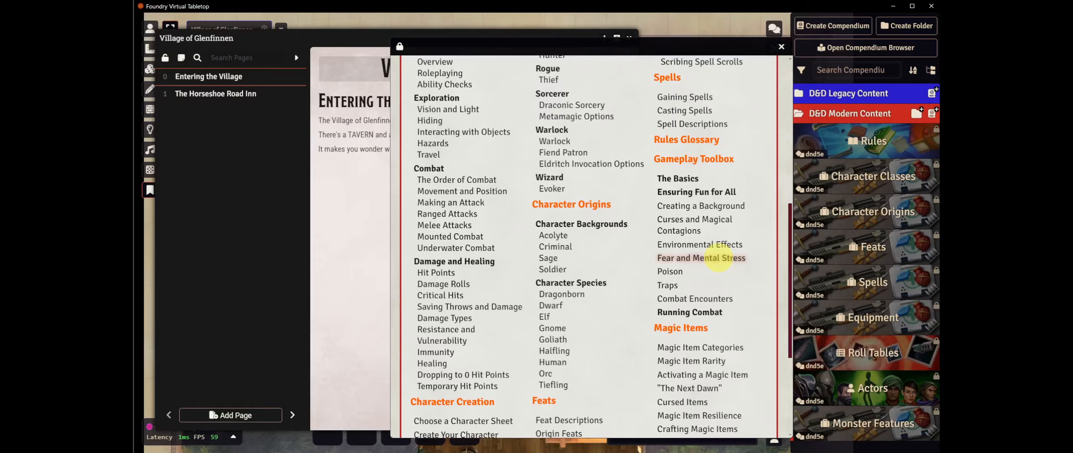
click(719, 257)
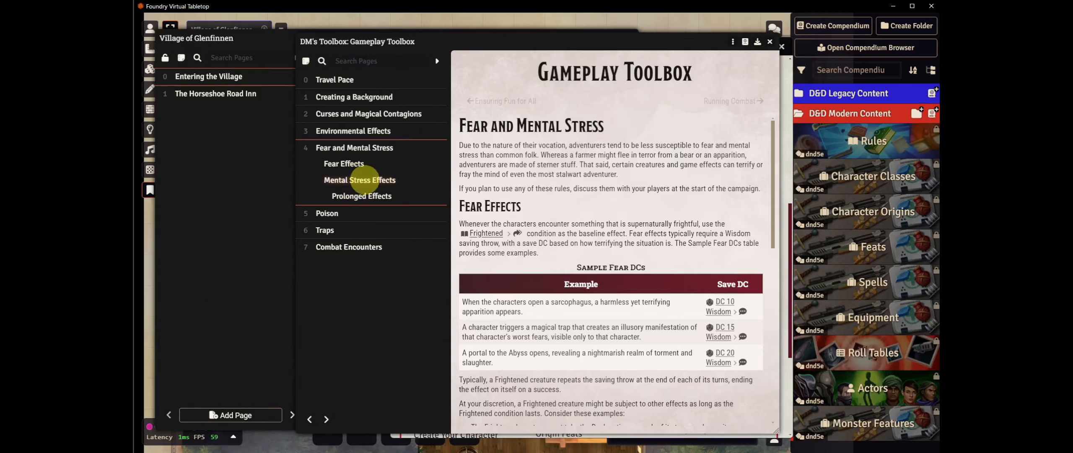
click(364, 179)
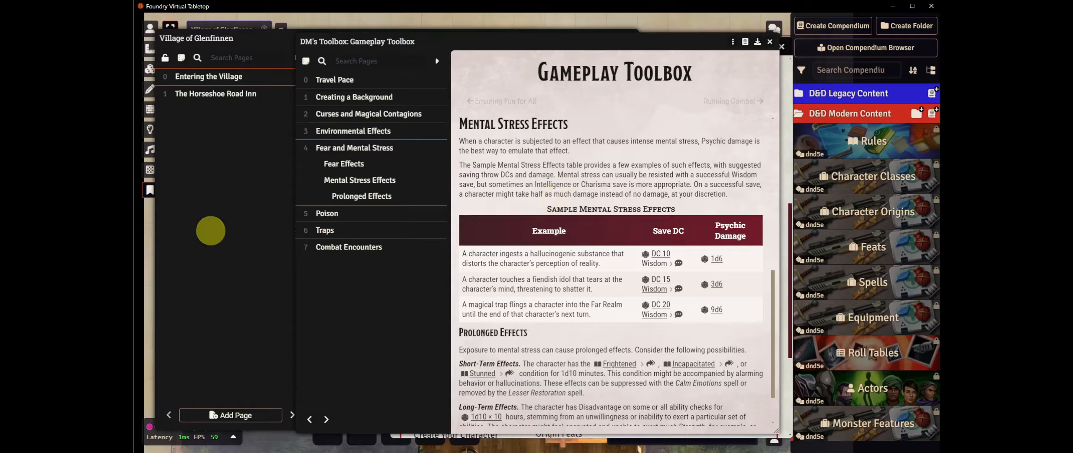
Edit The Horseshoe Road Inn page, adding a horizontal line below the secret block and the text "Treat Lug as DRUNK, which has"
click(208, 230)
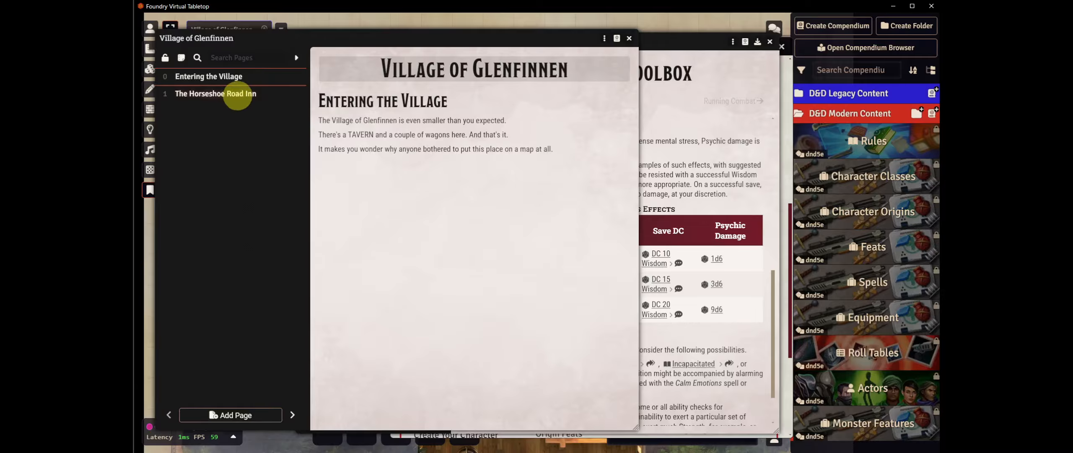
click(237, 93)
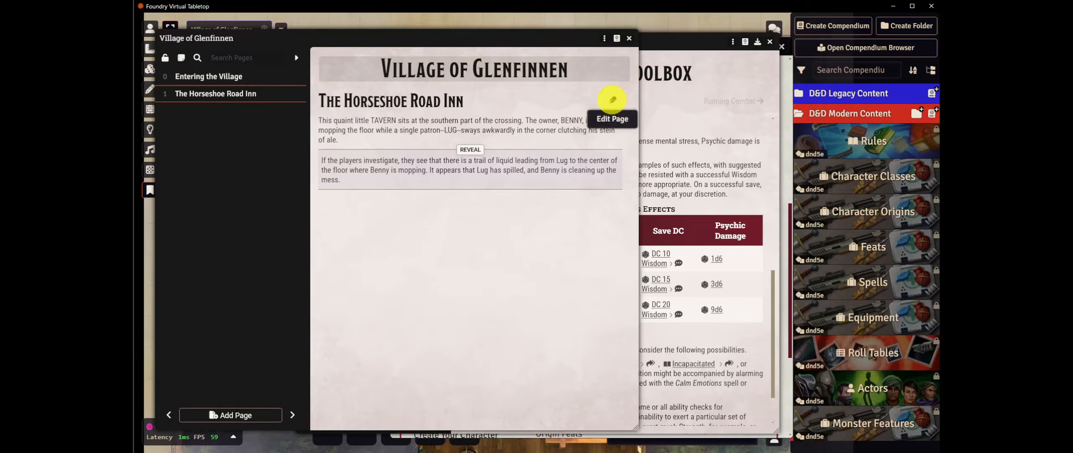
click(613, 100)
drag(593, 75, 495, 89)
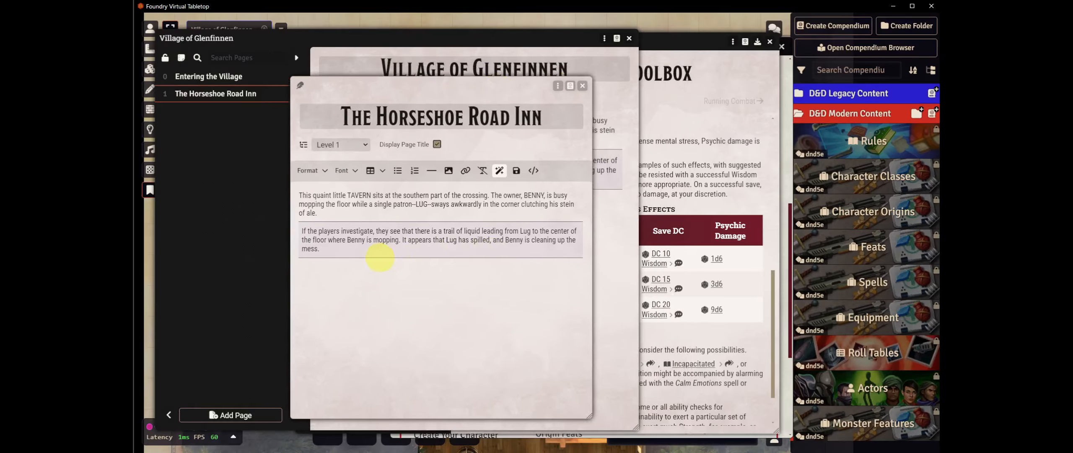
click(370, 252)
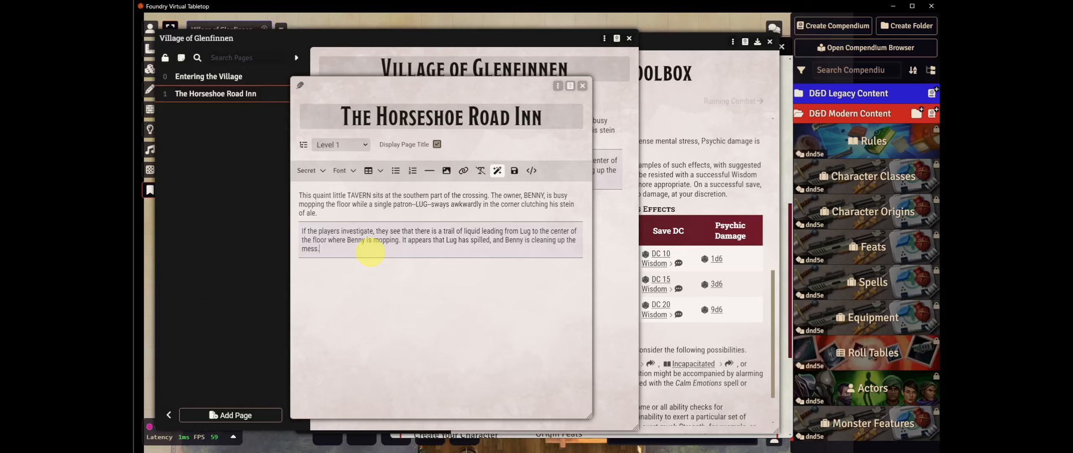
key(Return)
key(Return)
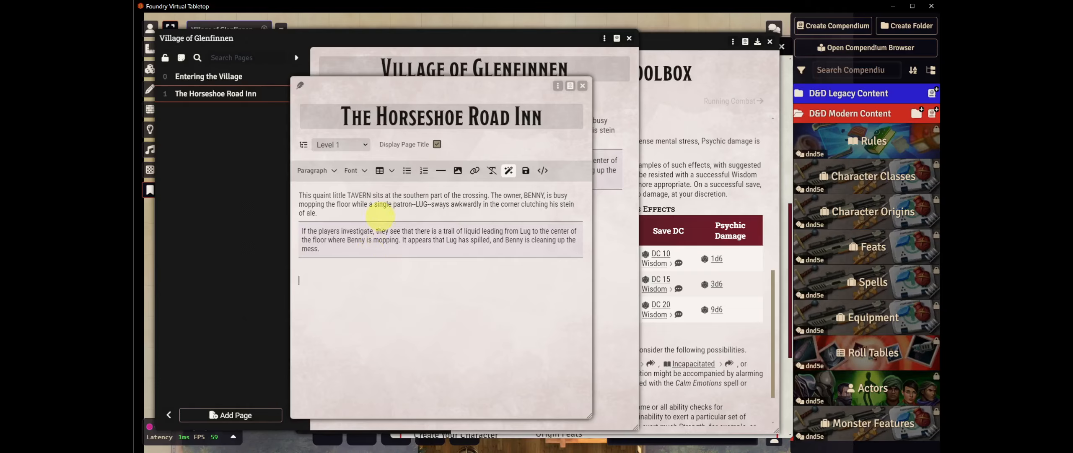
click(439, 171)
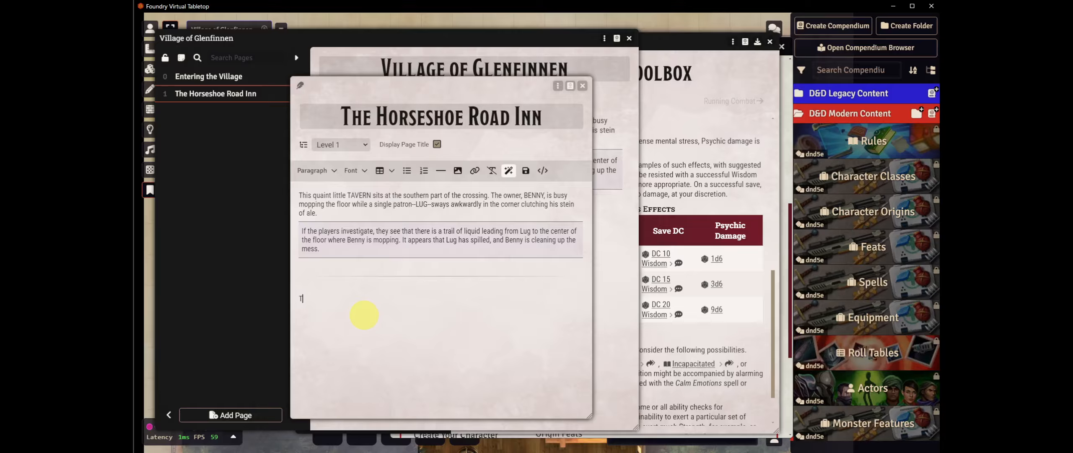
text(reat Lug as DRUNK)
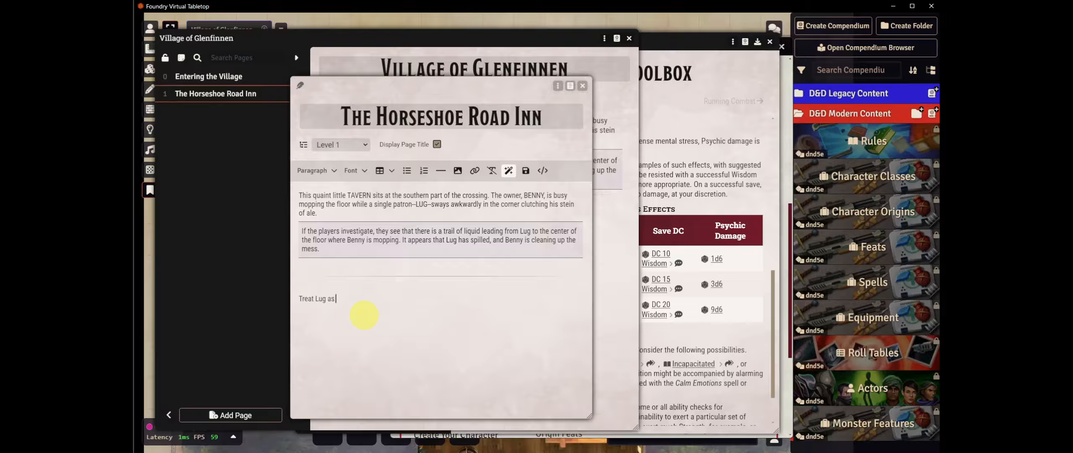
text(, which has)
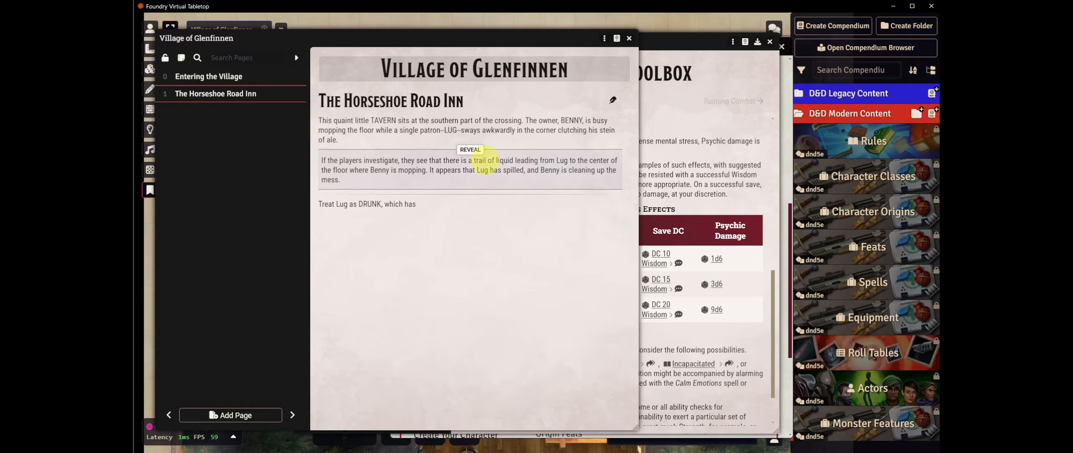
Place the village journal and the Gameplay Toolbox side by side, with the journal's page list collapsed and the toolbox in front
drag(415, 44, 406, 38)
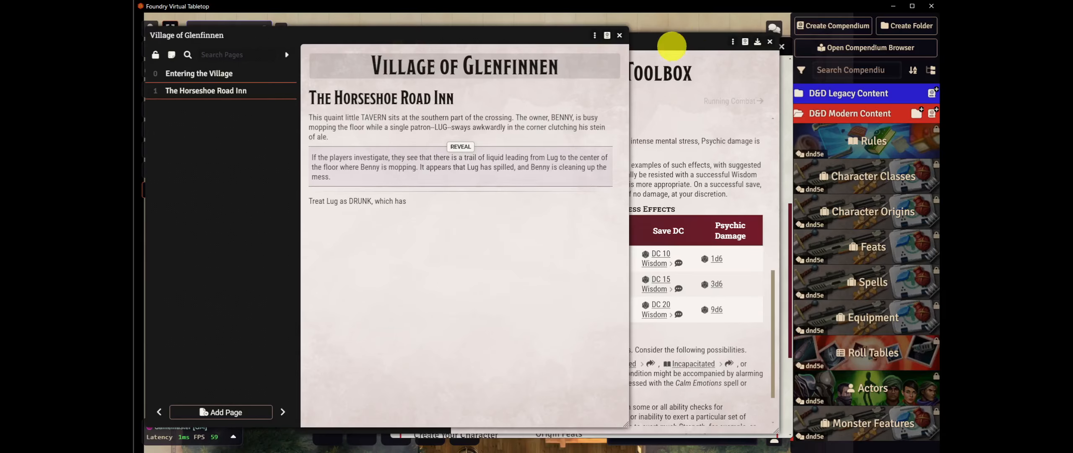
drag(678, 41, 828, 40)
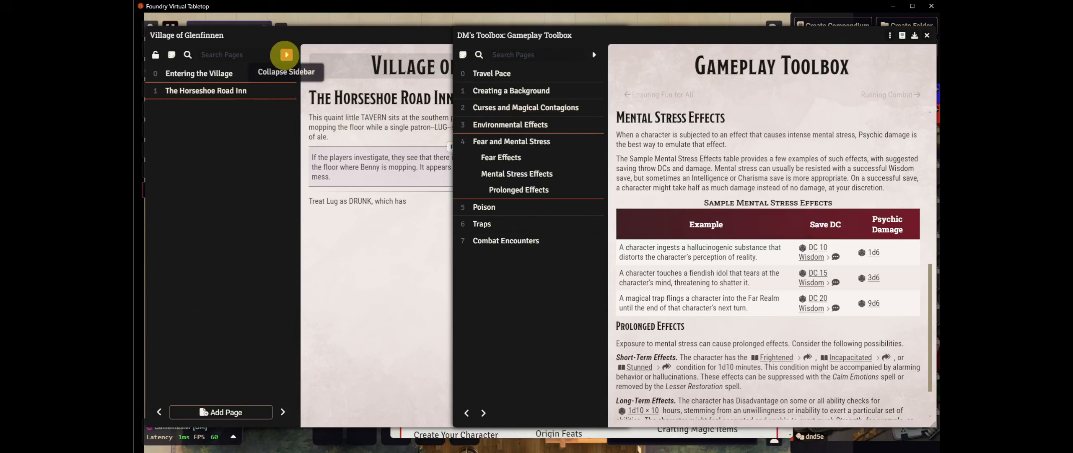
click(287, 55)
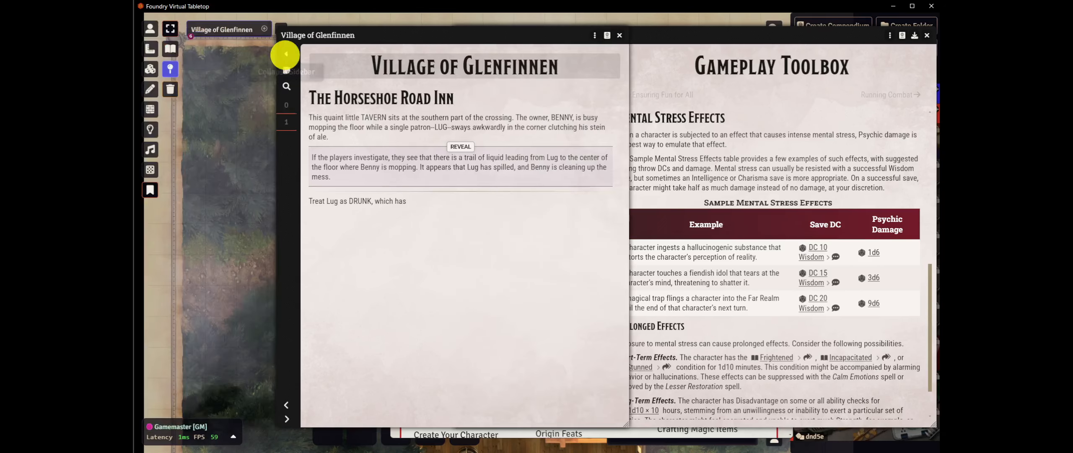
drag(237, 40, 230, 39)
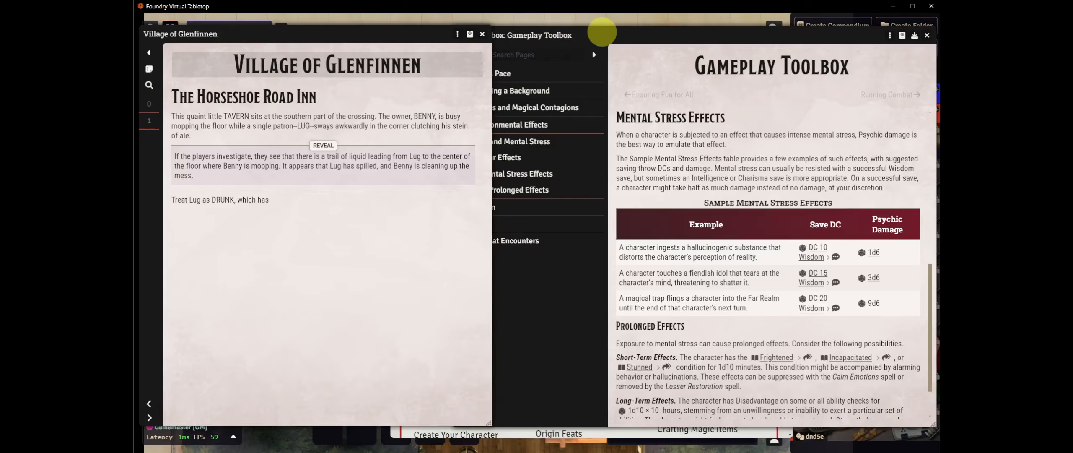
click(616, 36)
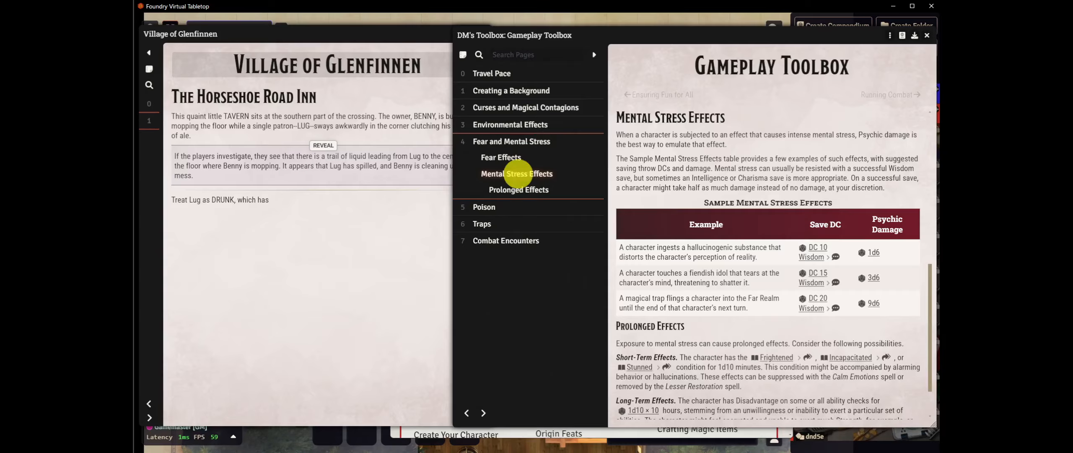
Insert a link to Mental Stress Effects after "Treat Lug as DRUNK, which has" on The Horseshoe Road Inn page, saving and closing the editor
drag(518, 173, 311, 202)
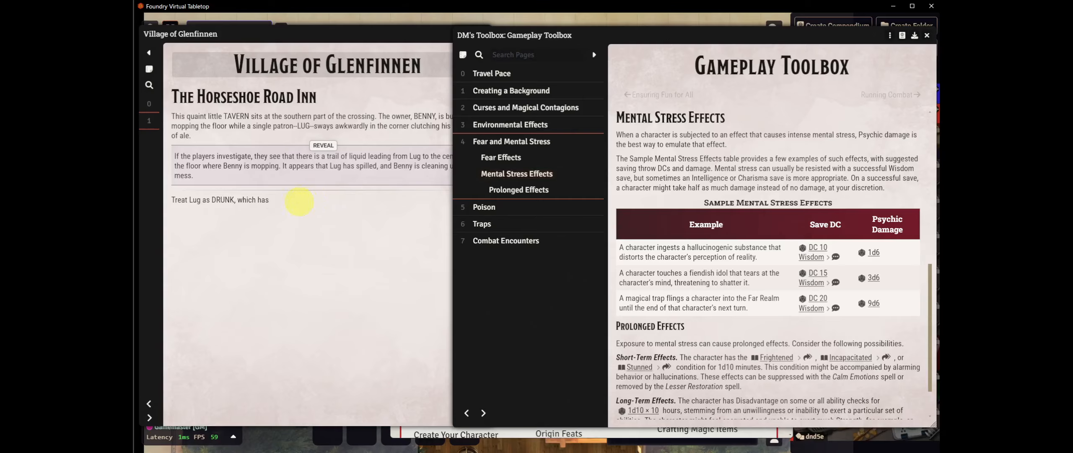
click(284, 201)
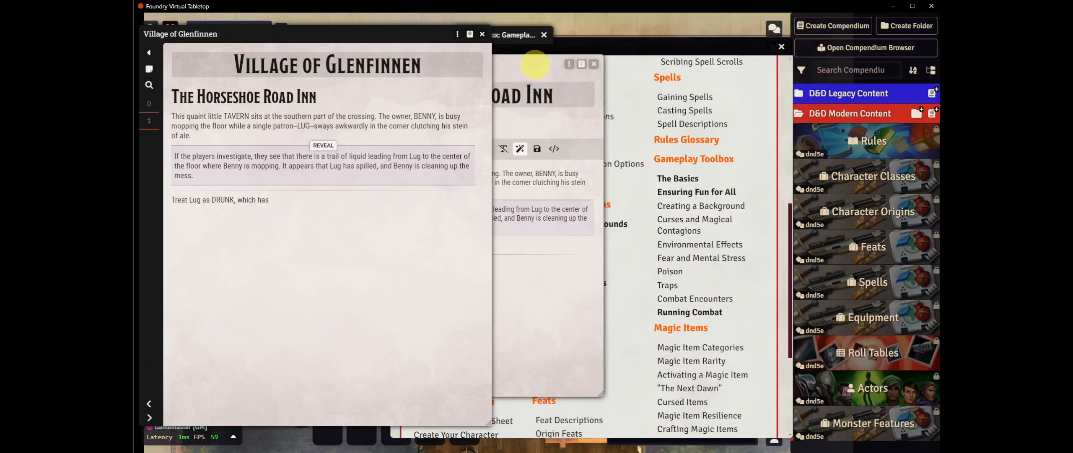
drag(535, 64, 397, 71)
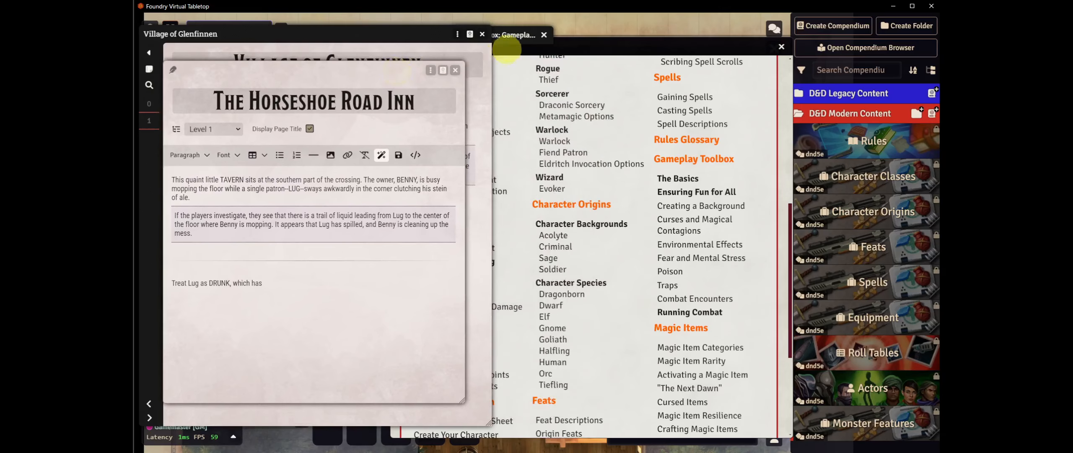
double_click(521, 36)
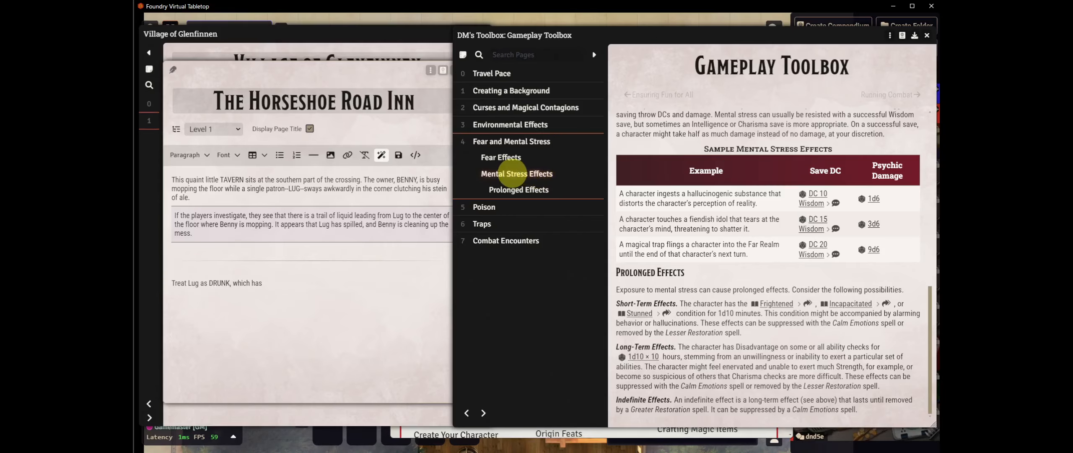
drag(515, 173, 277, 280)
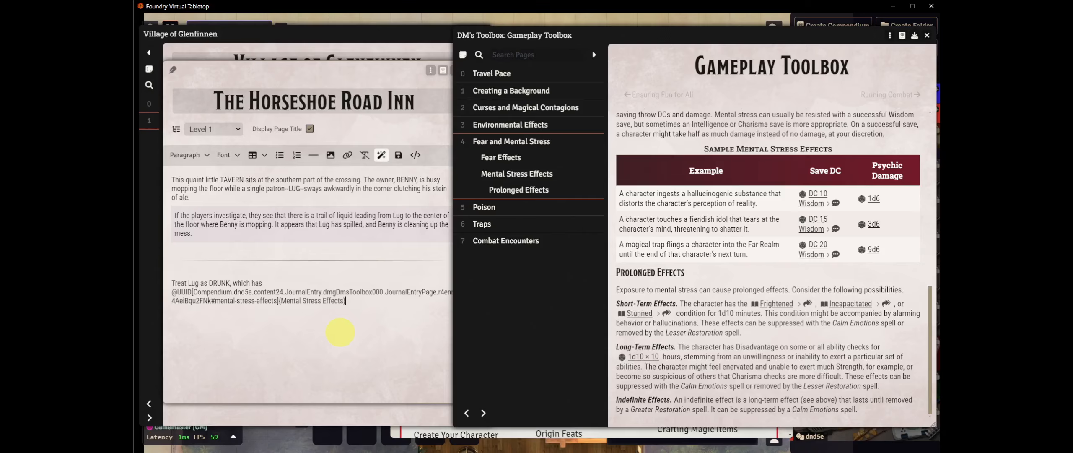
click(419, 266)
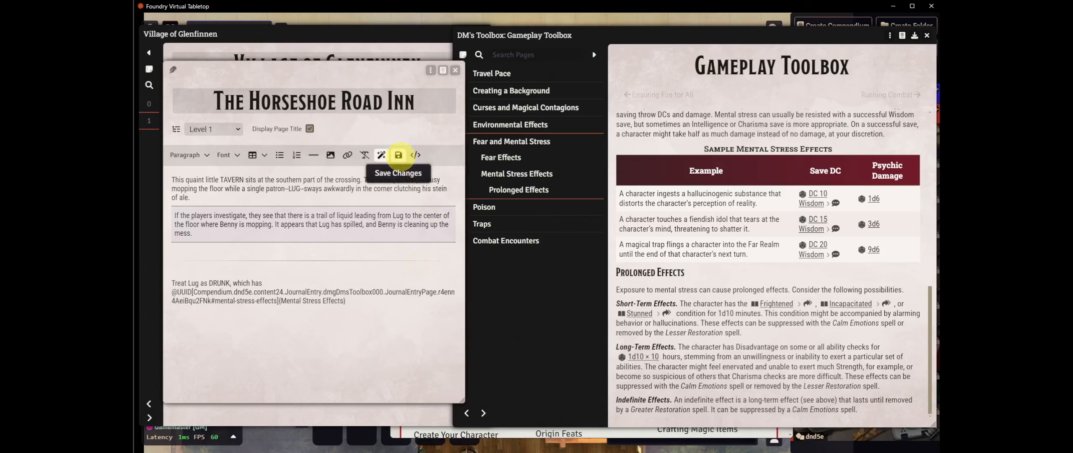
click(455, 70)
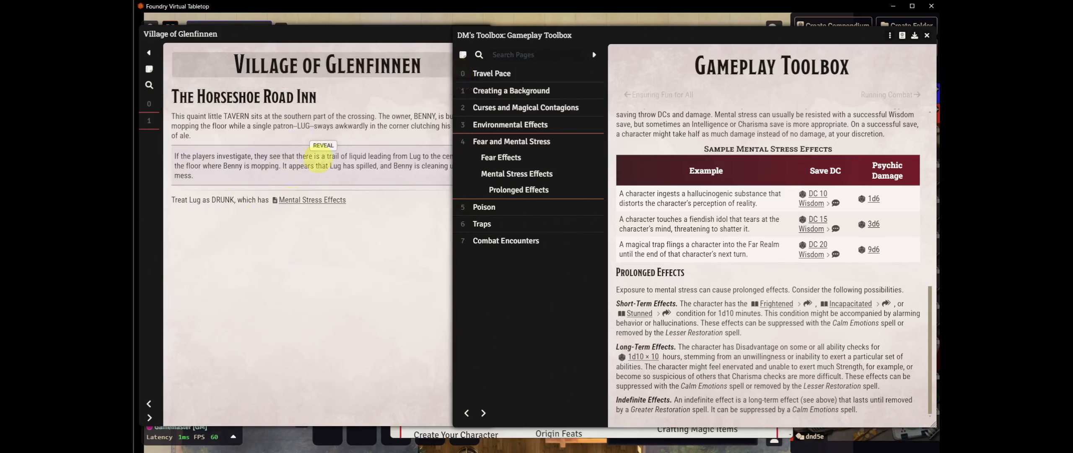
Close the Gameplay Toolbox and the Rules compendium, and expand the village journal's page list
click(368, 56)
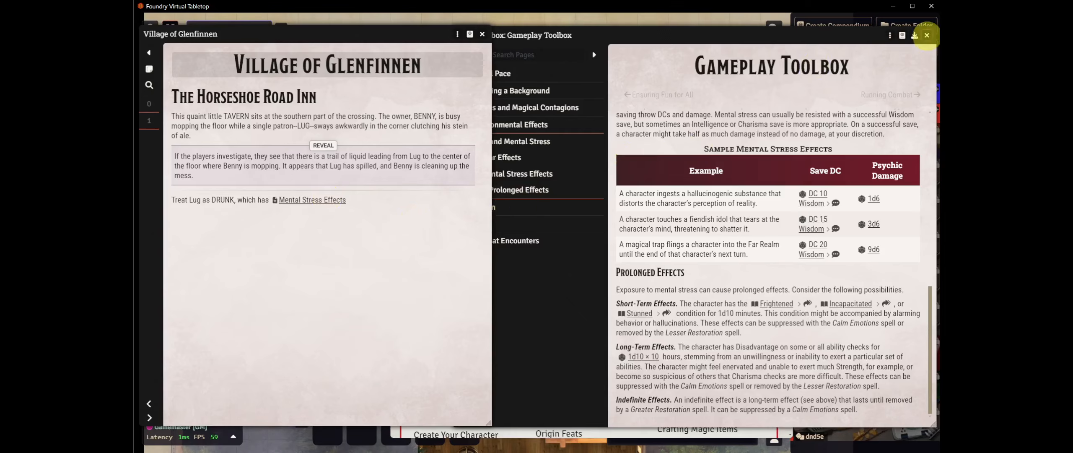
click(927, 35)
click(781, 47)
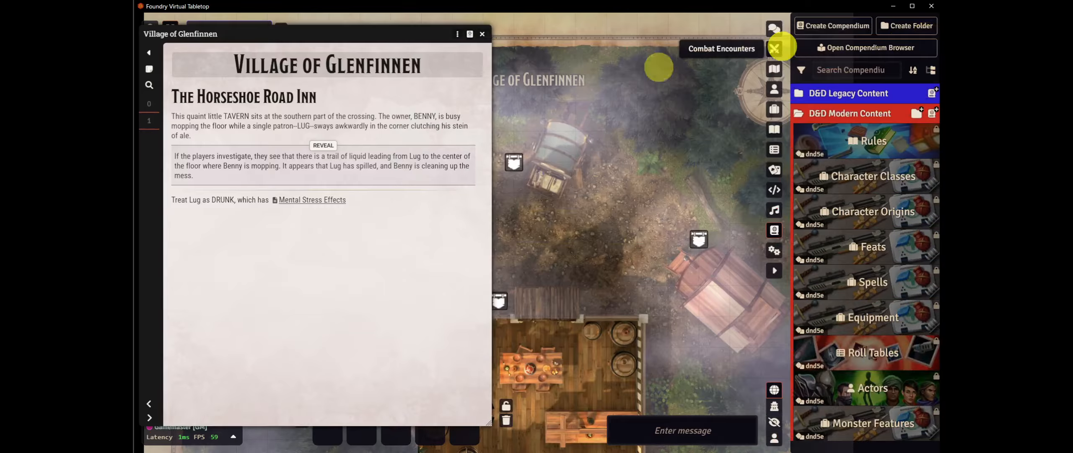
click(148, 52)
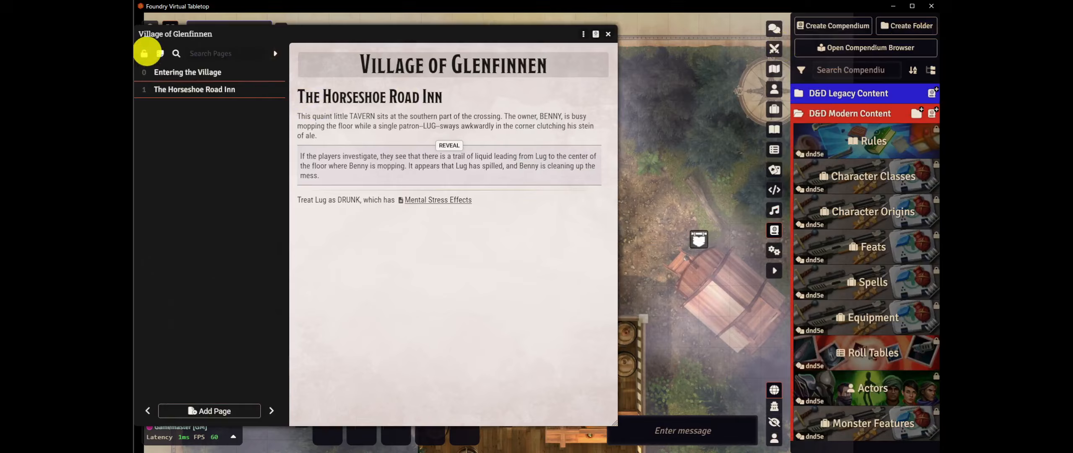
Shift the village journal into clear view, test its Mental Stress Effects link, and close the linked rules
drag(394, 44, 439, 42)
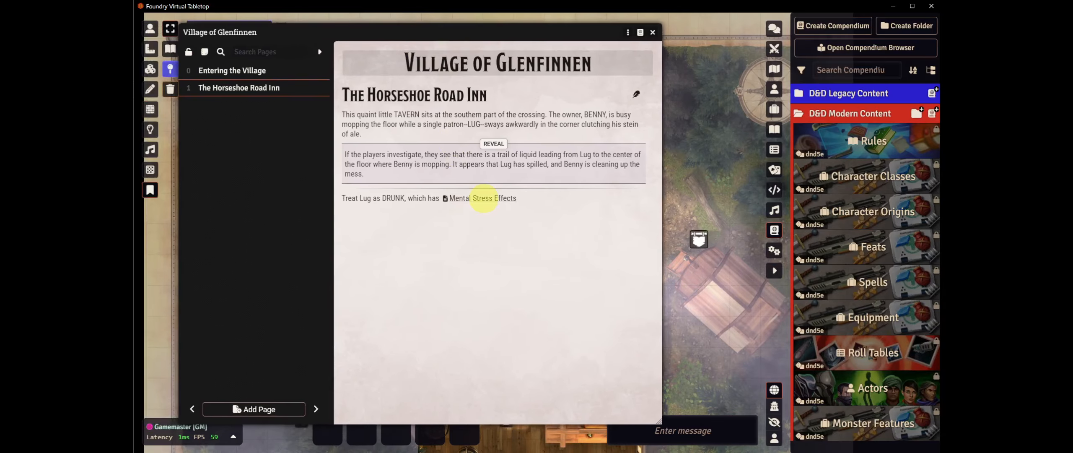
click(482, 198)
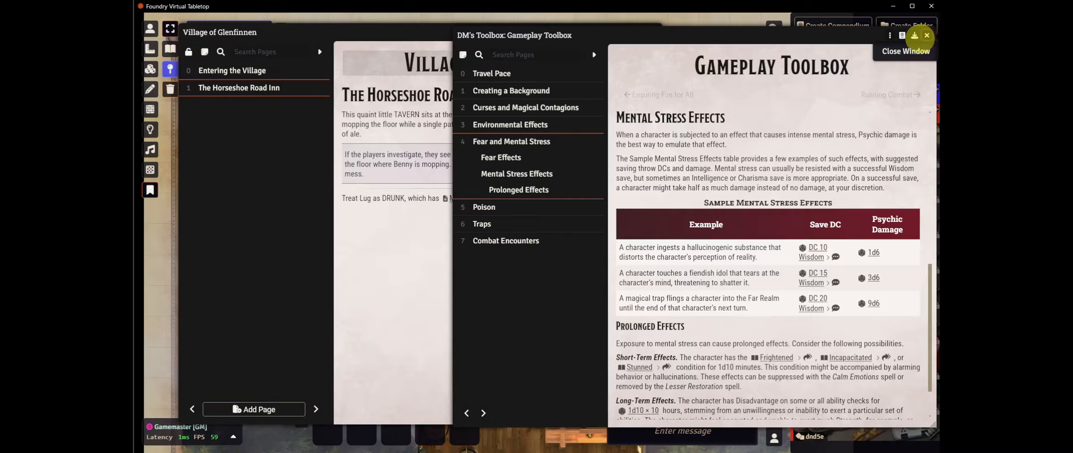
click(927, 35)
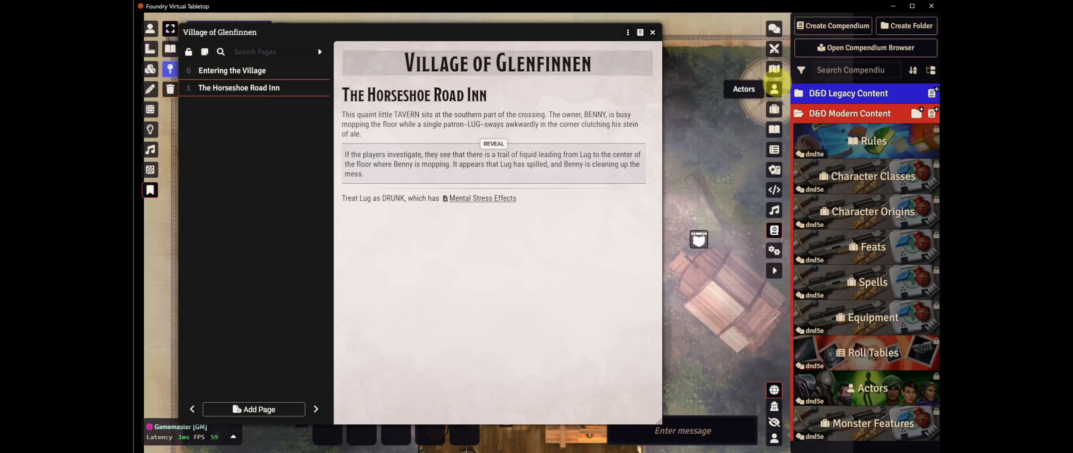
Link the Village of Glenfinnen scene to the Village of Glenfinnen journal entry, page Entering the Village, and save the scene configuration
click(774, 69)
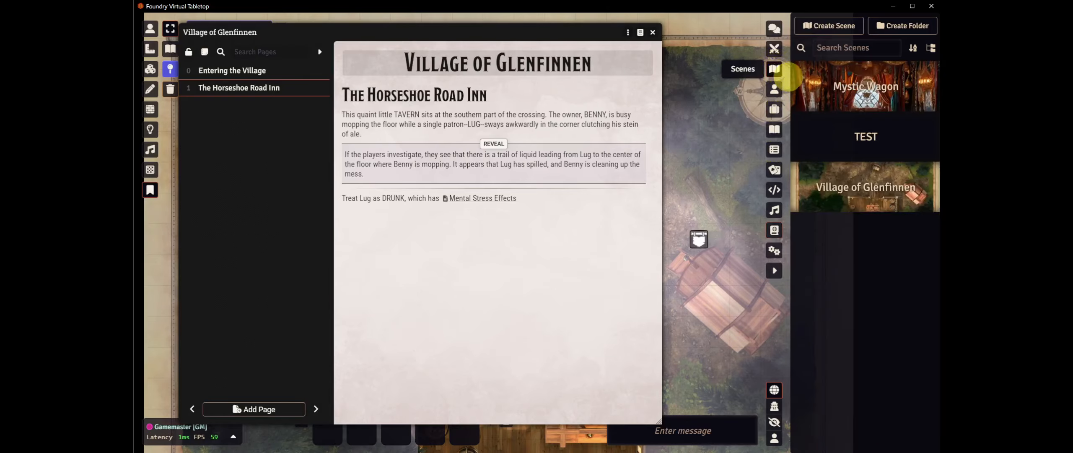
right_click(857, 188)
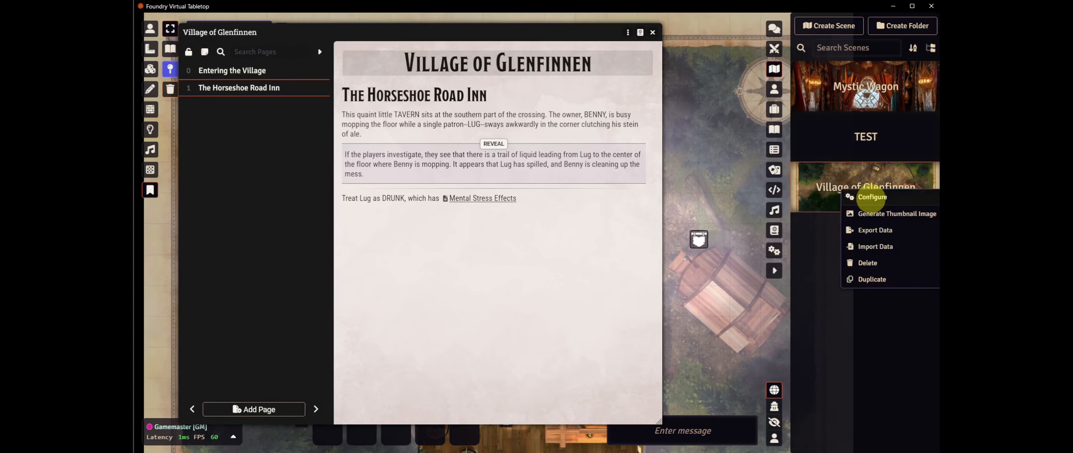
click(872, 197)
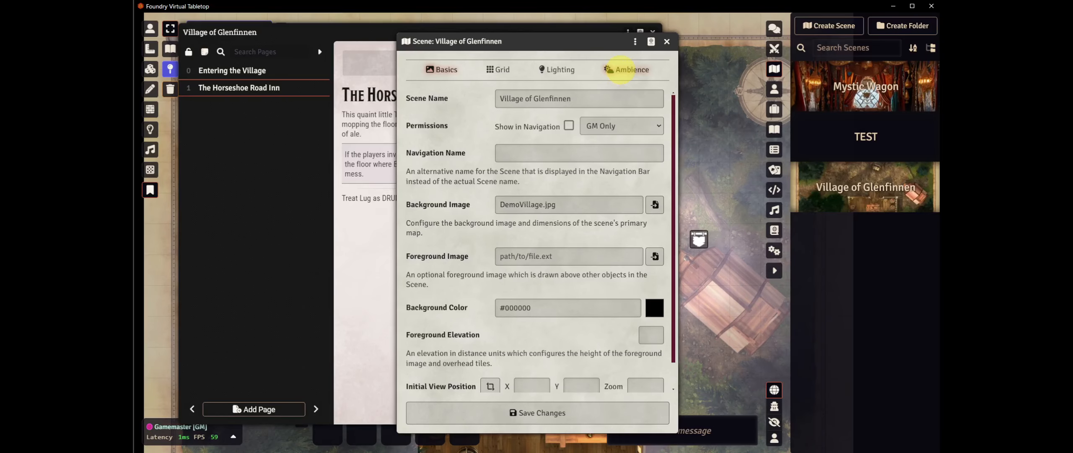
click(620, 70)
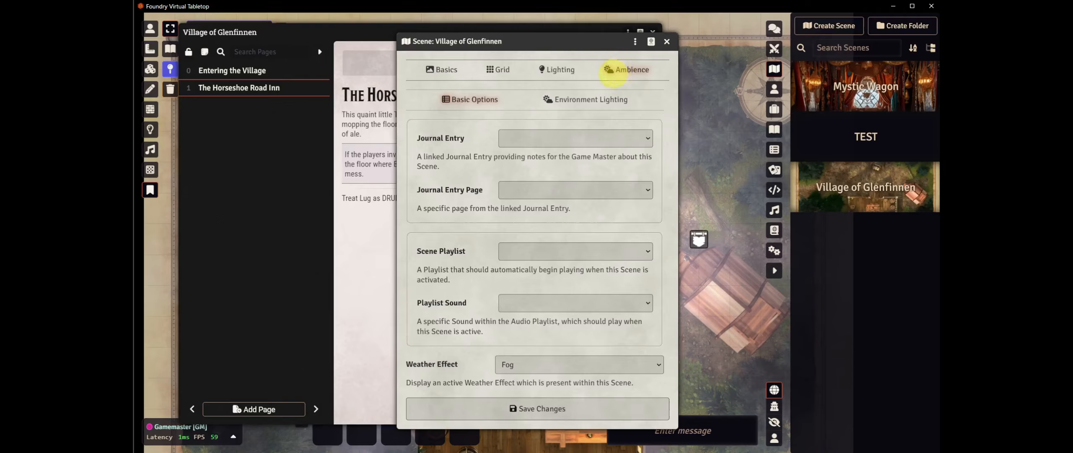
click(609, 138)
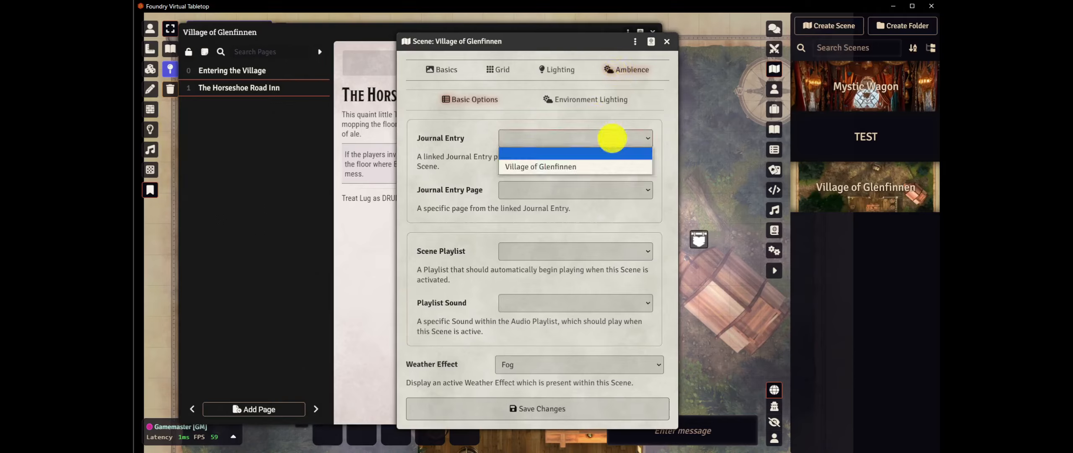
click(573, 167)
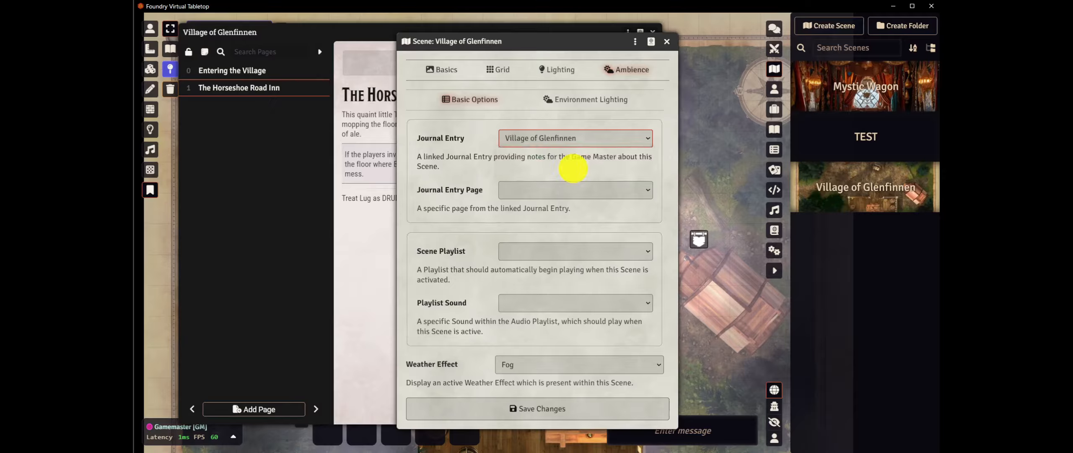
click(578, 190)
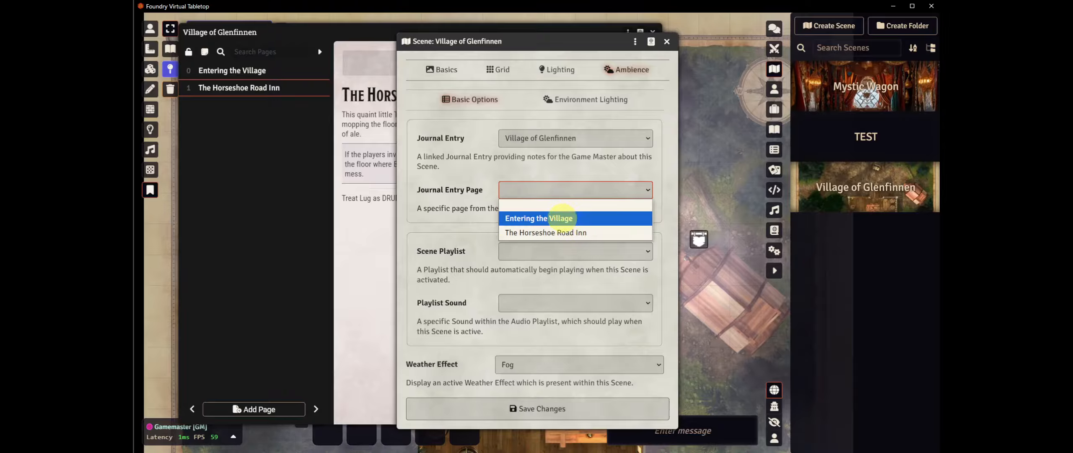
click(564, 218)
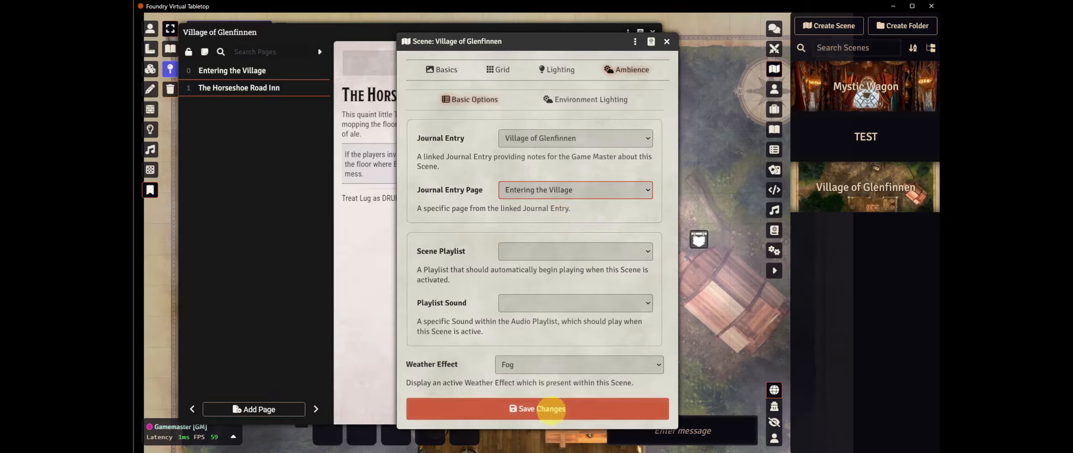
click(551, 408)
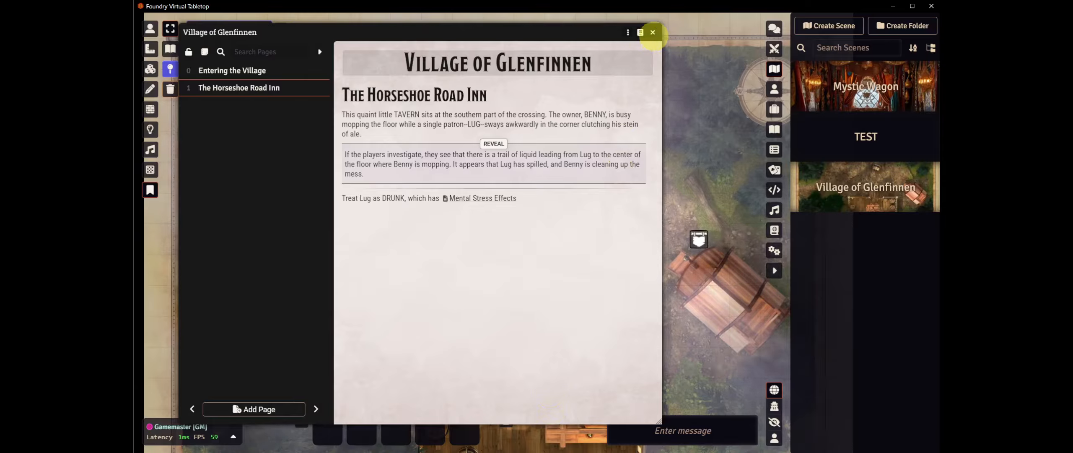
Close the journal and link the map note above the inn to the Village of Glenfinnen journal's The Horseshoe Road Inn page
click(652, 32)
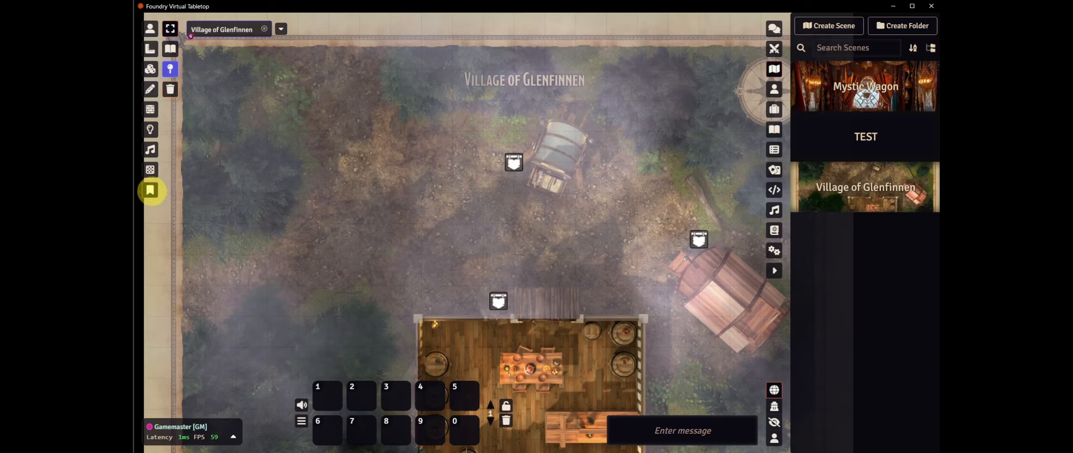
double_click(498, 300)
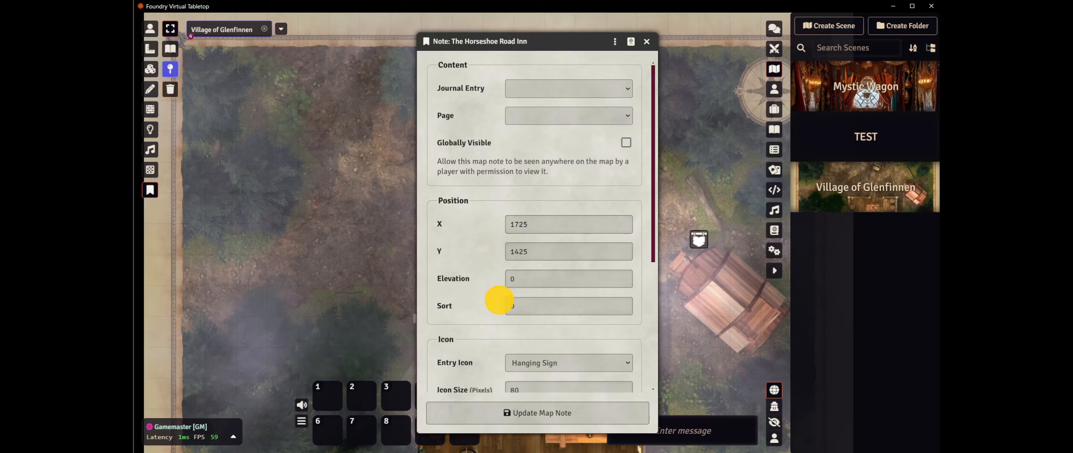
click(570, 88)
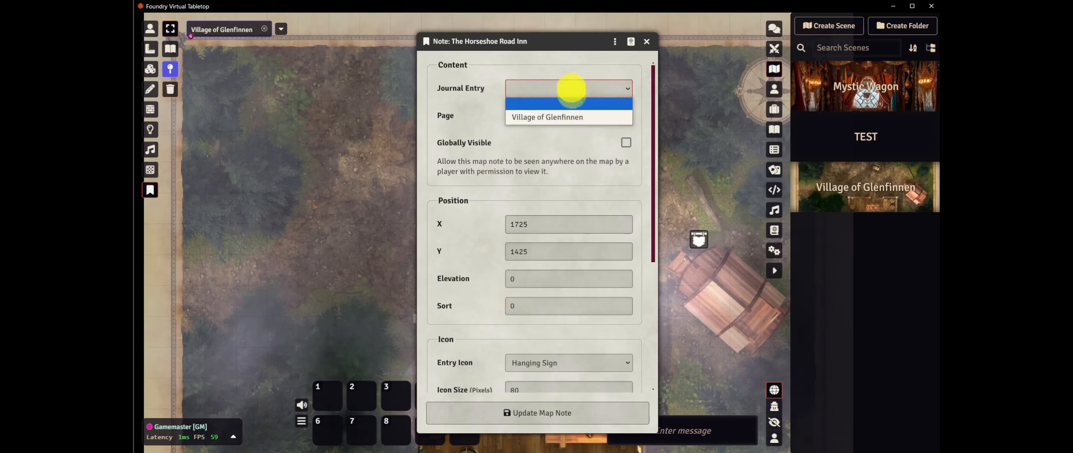
click(569, 117)
click(558, 115)
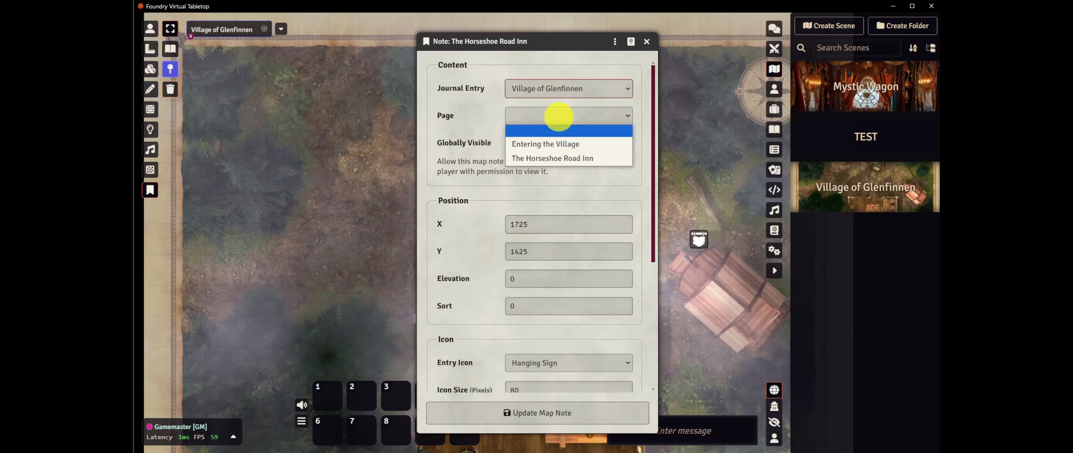
click(557, 158)
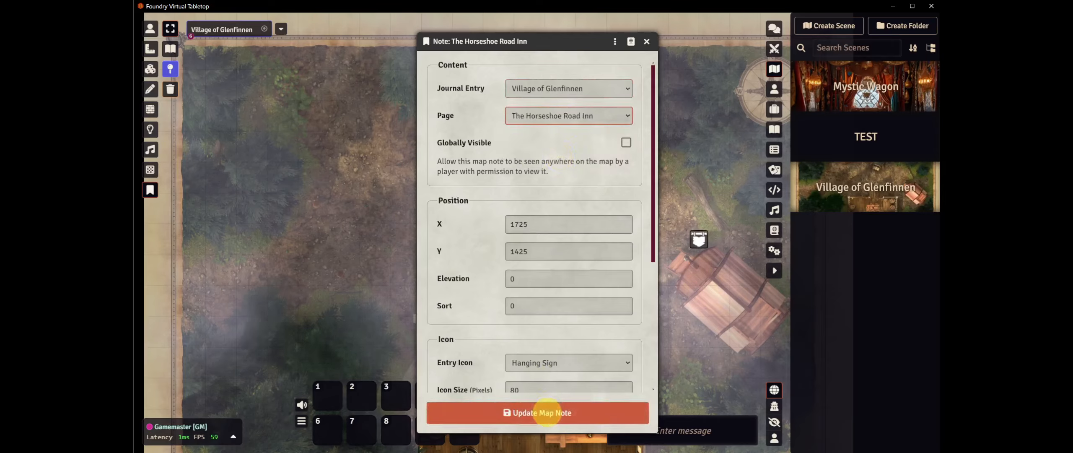
click(542, 412)
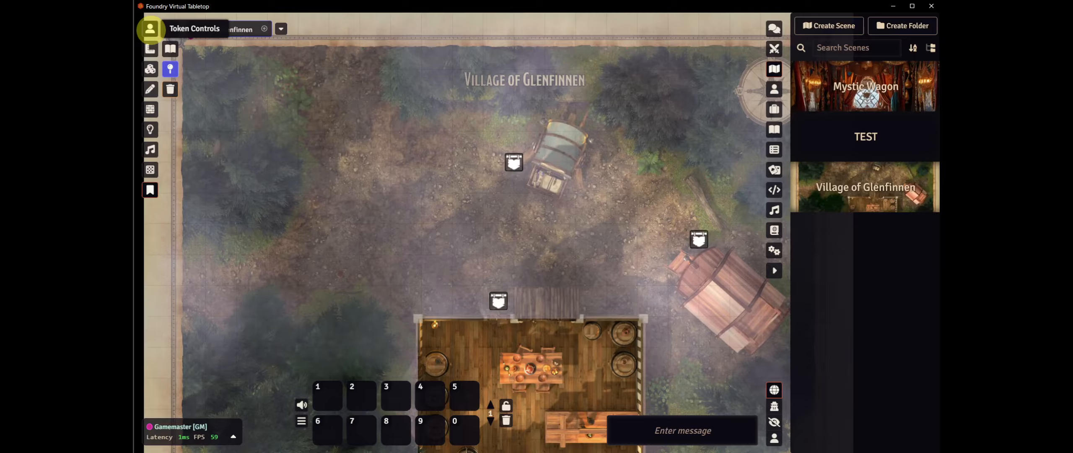
Switch to the token controls, open the Village of Glenfinnen scene's notes from its scene entry, and close the journal
click(149, 29)
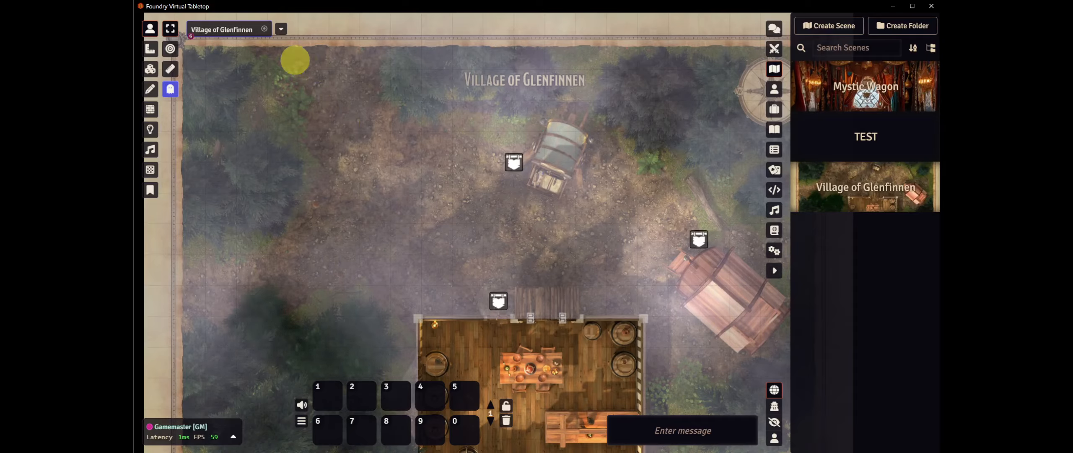
right_click(237, 30)
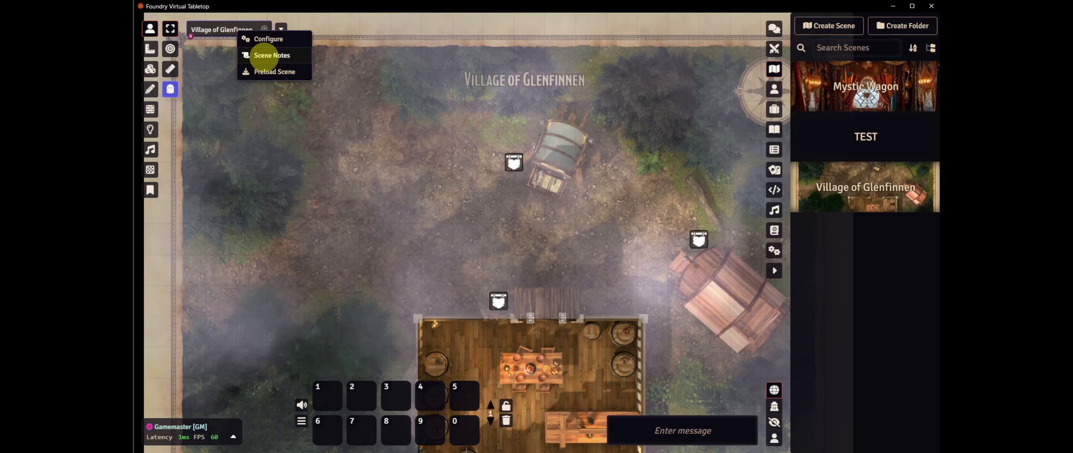
click(265, 57)
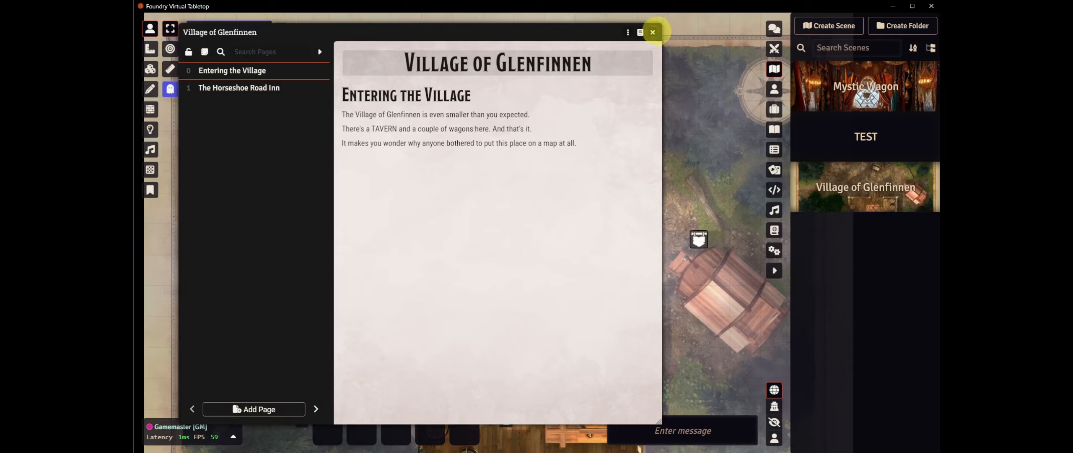
click(653, 32)
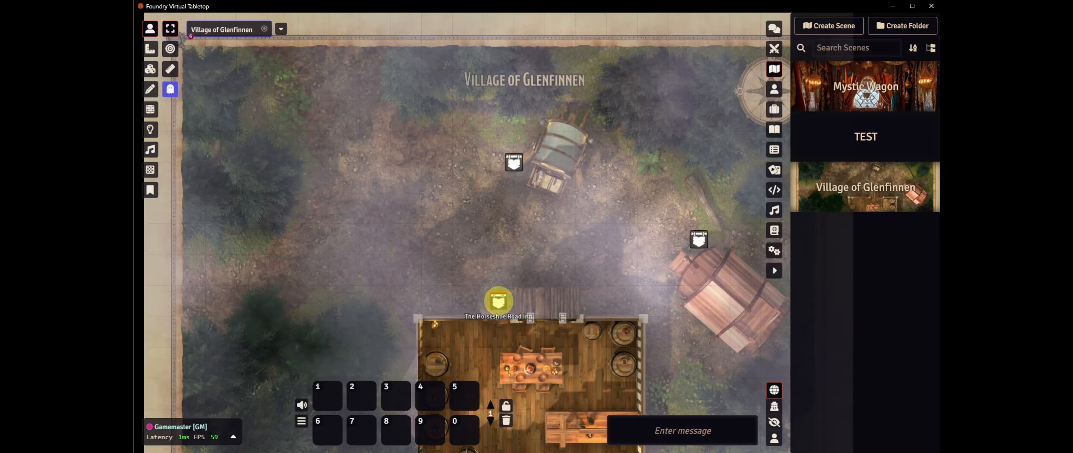
Open the inn's map note, format the page's DRUNK paragraph with the Mental Stress Effects link as a Secret block, and save the page
double_click(498, 301)
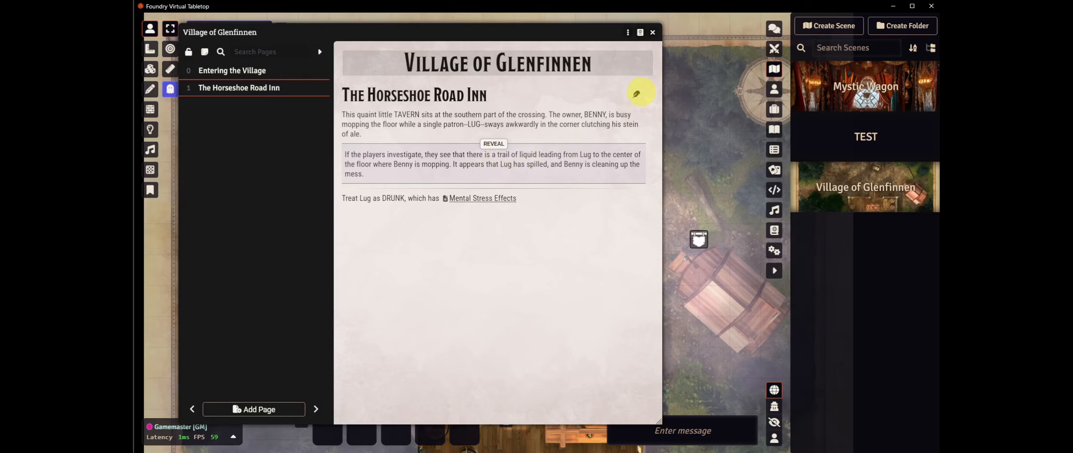
click(636, 94)
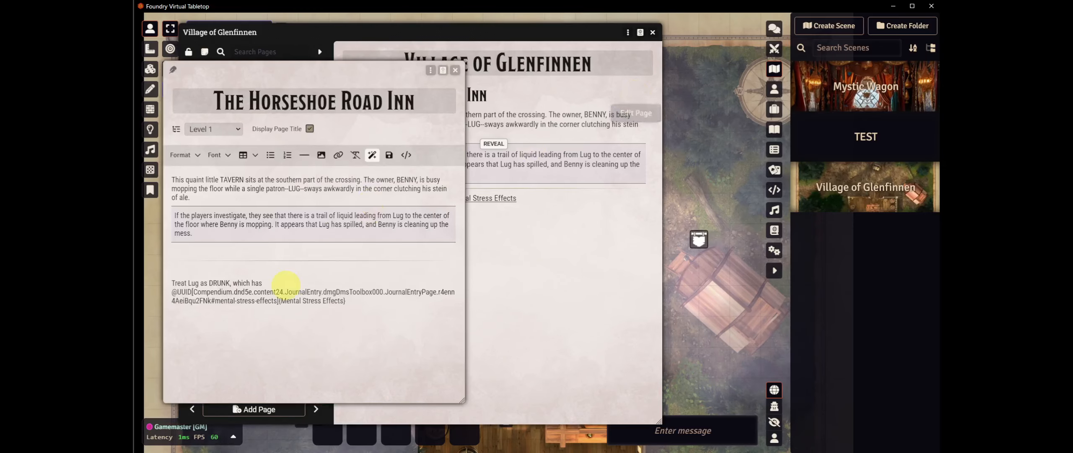
drag(348, 299, 168, 282)
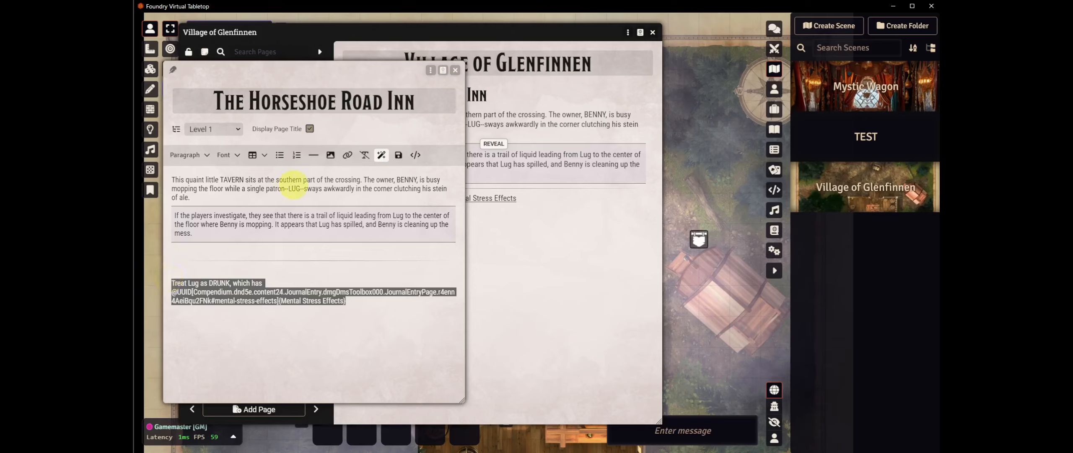
click(203, 154)
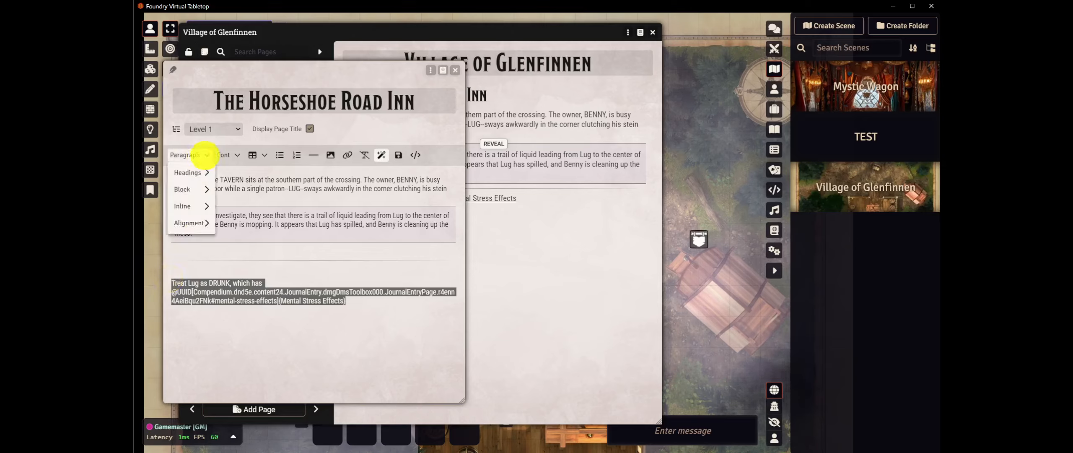
mouse_move(191, 205)
mouse_move(191, 189)
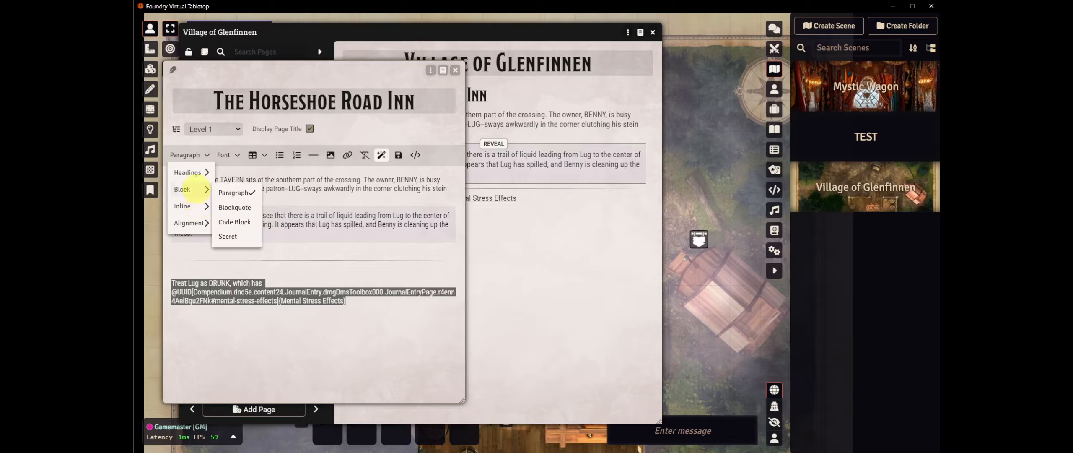
click(233, 237)
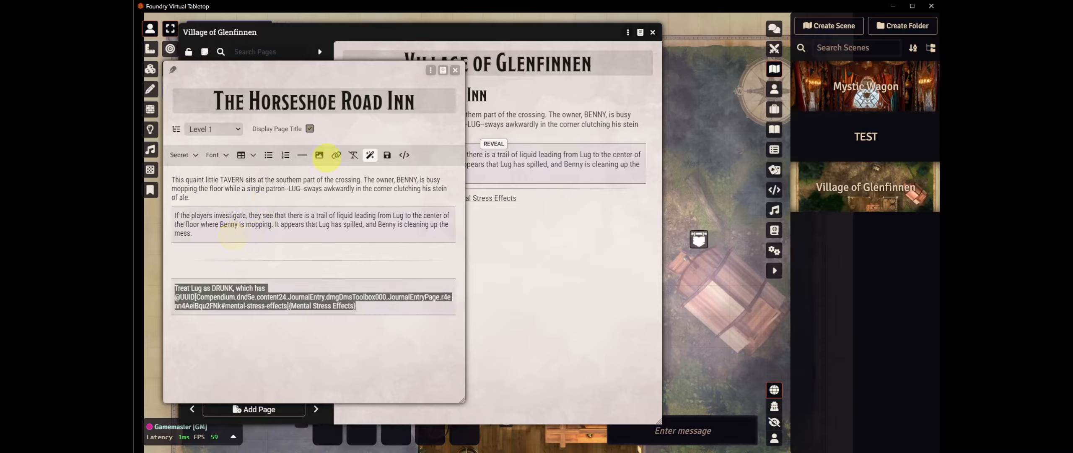
click(387, 155)
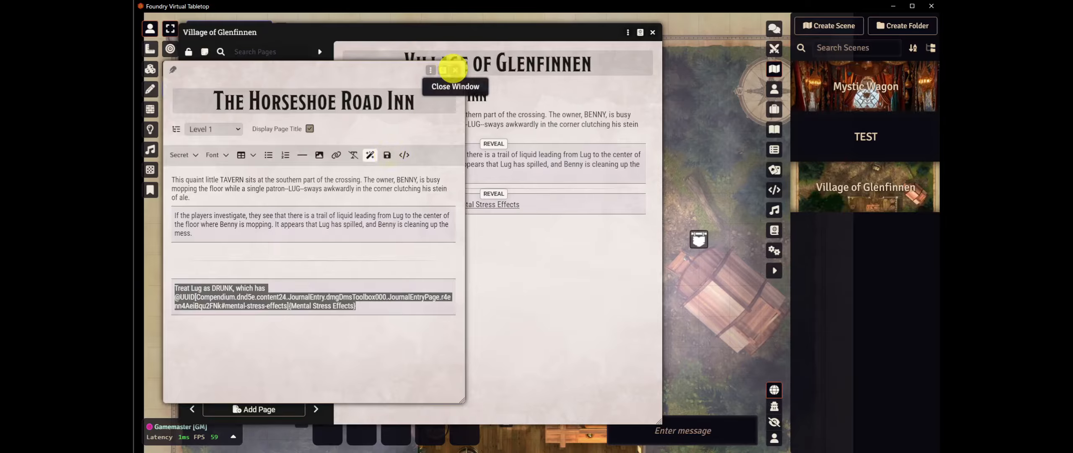
click(456, 70)
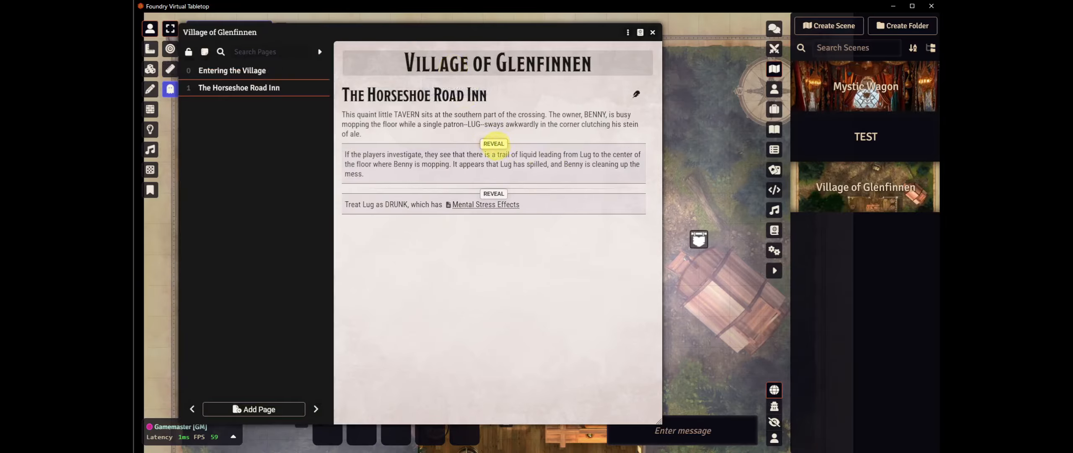
Test revealing and hiding both secret blocks on The Horseshoe Road Inn page, and close the journal
click(493, 144)
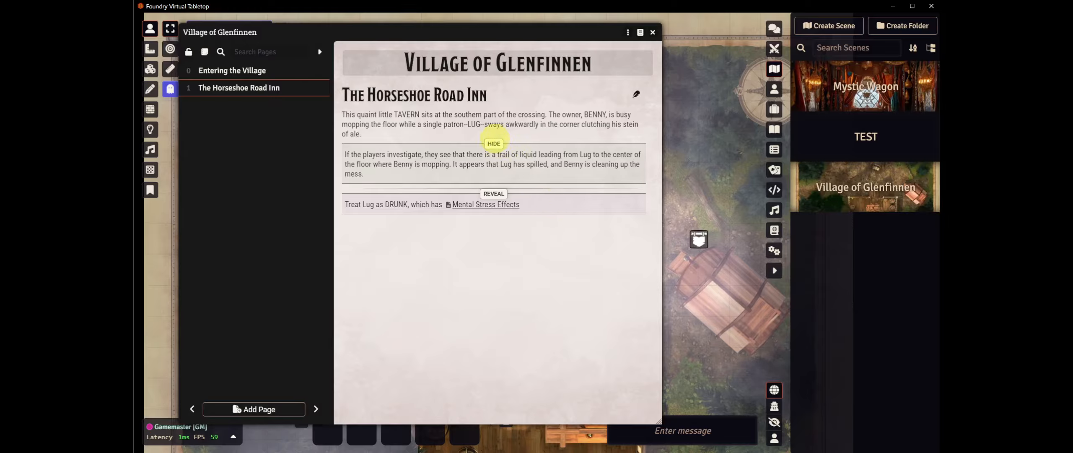
click(494, 144)
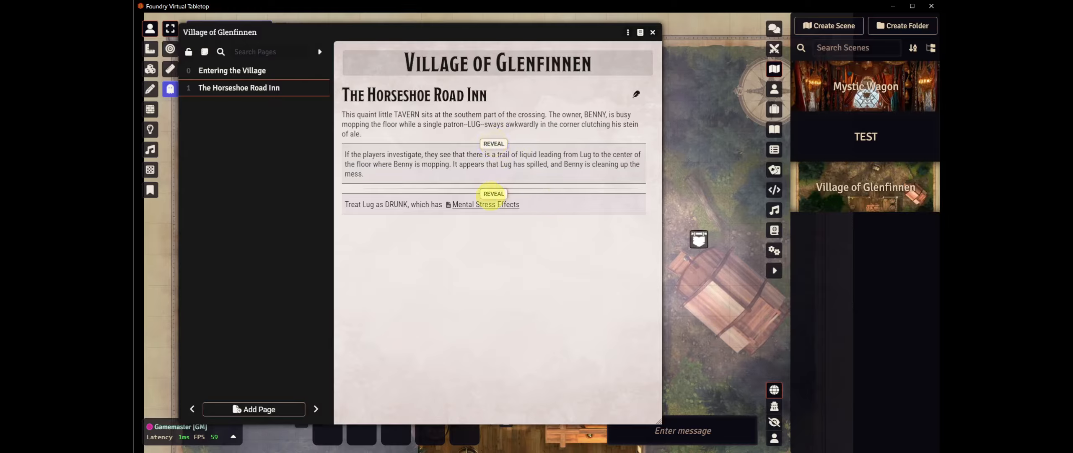
click(494, 193)
click(493, 193)
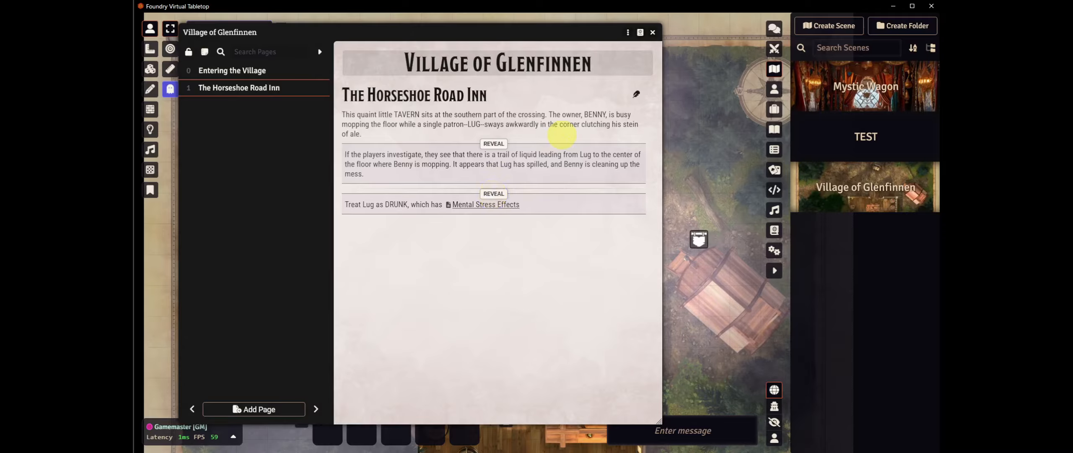
click(652, 33)
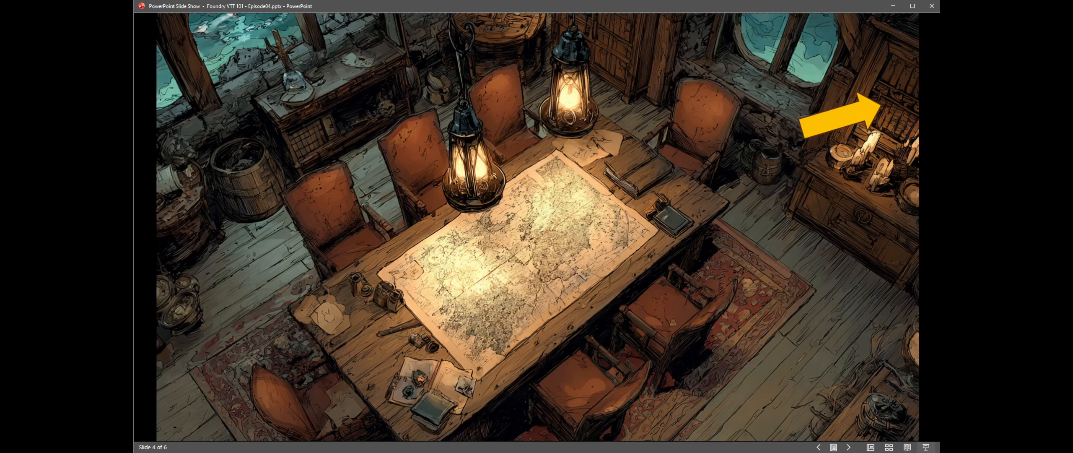
Switch from the PowerPoint slide show back to Foundry Virtual Tabletop and start creating a new actor in the actors directory
key(alt+Tab)
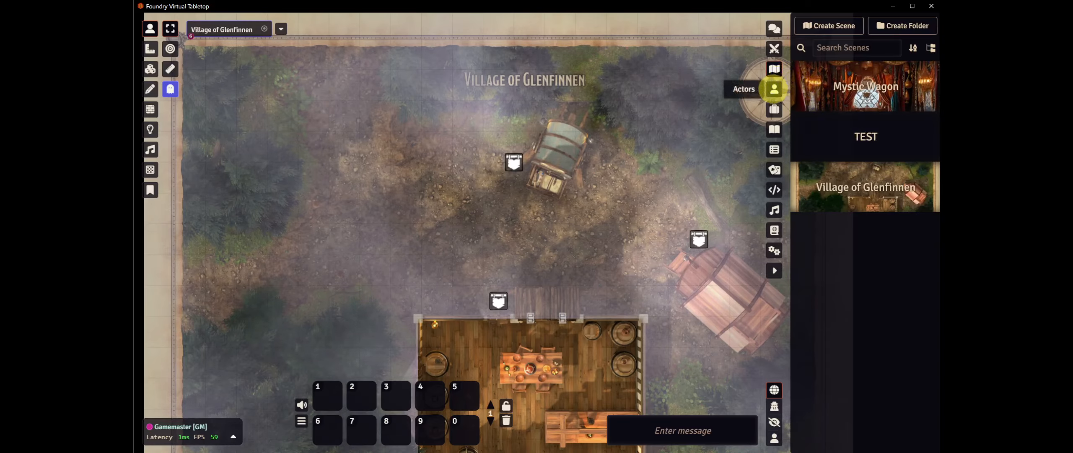
click(774, 89)
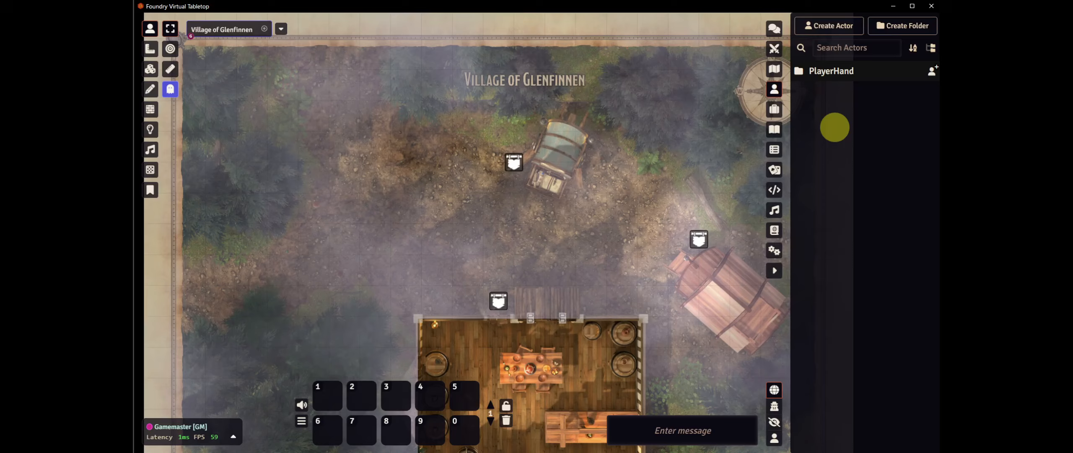
click(830, 29)
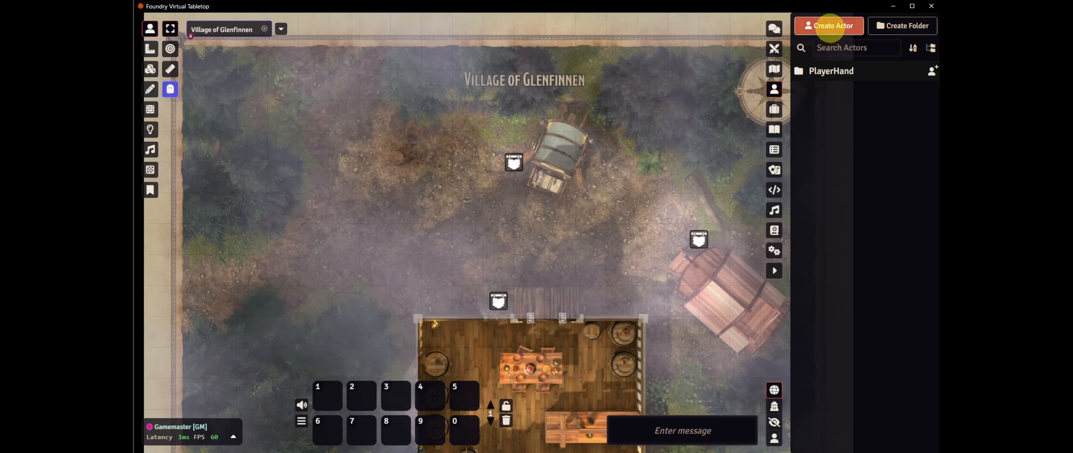
click(830, 26)
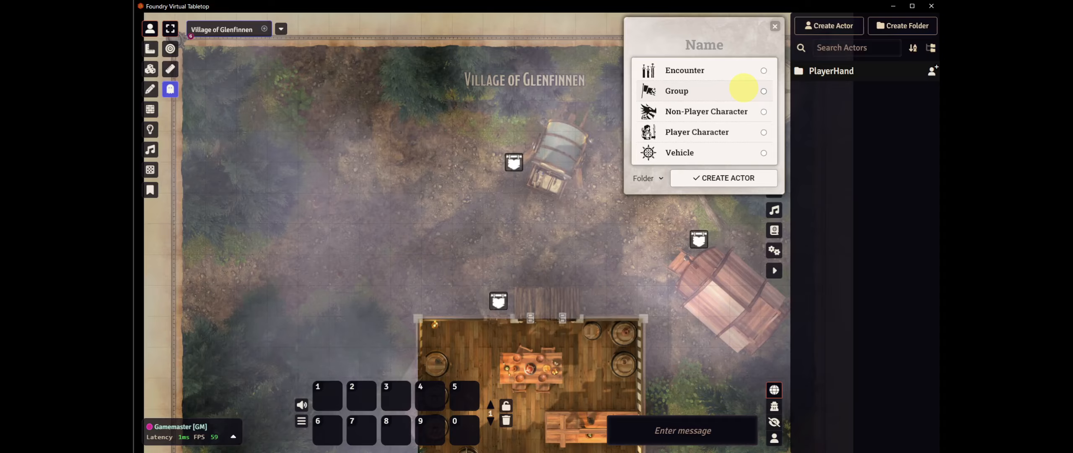
Create a Player Character actor named TEST
text(TEST)
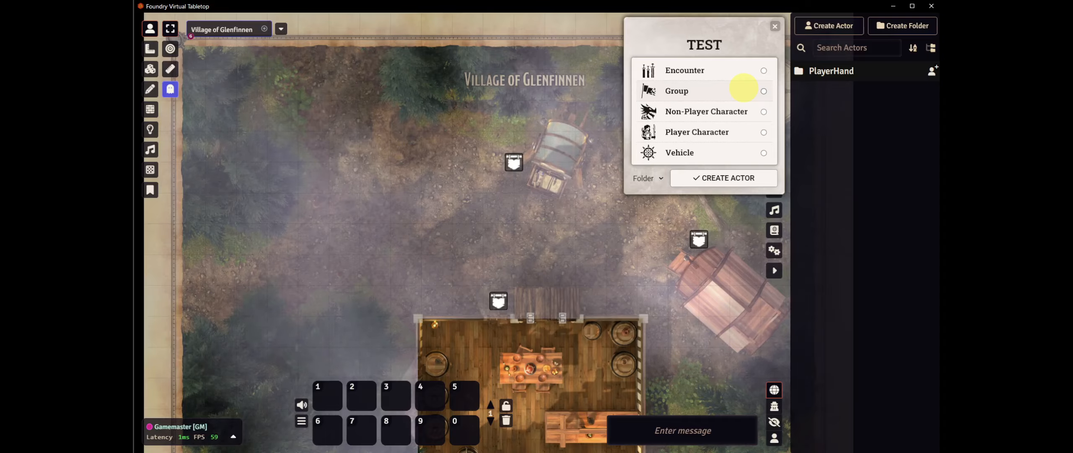
click(763, 132)
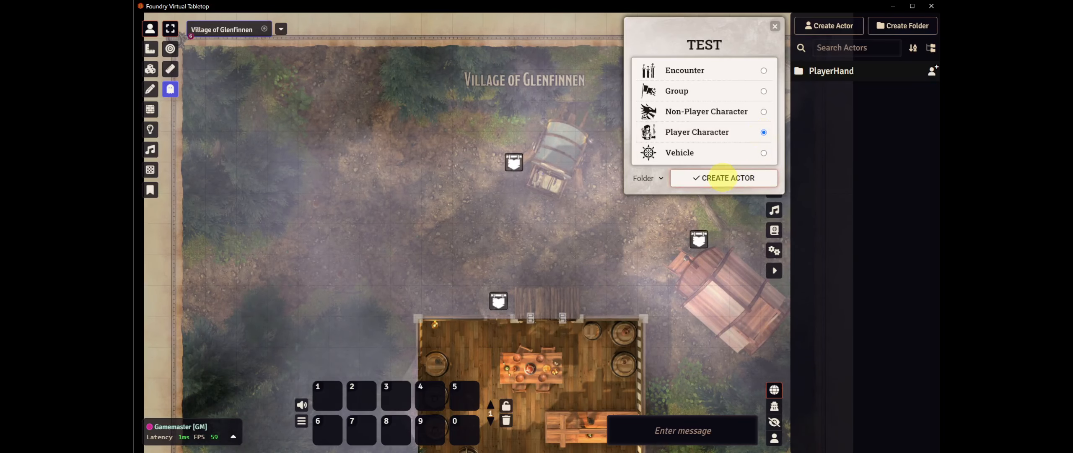
click(722, 178)
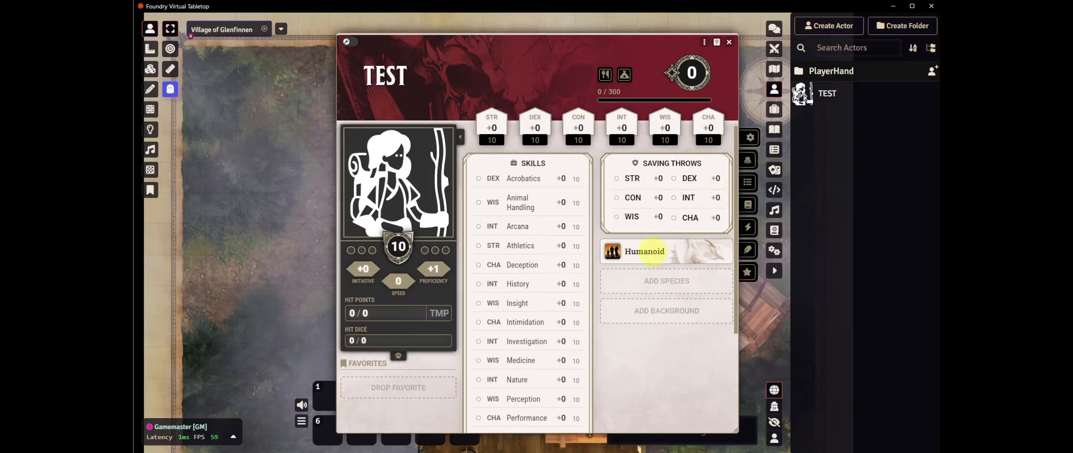
mouse_move(645, 251)
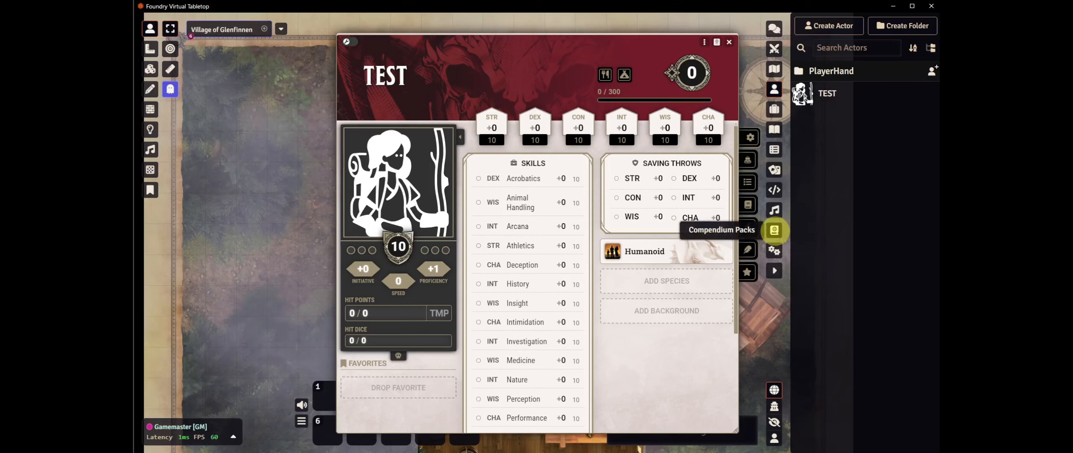
Add the Shield from the Armor folder of the D&D Modern Content Equipment compendium to TEST's inventory
click(774, 230)
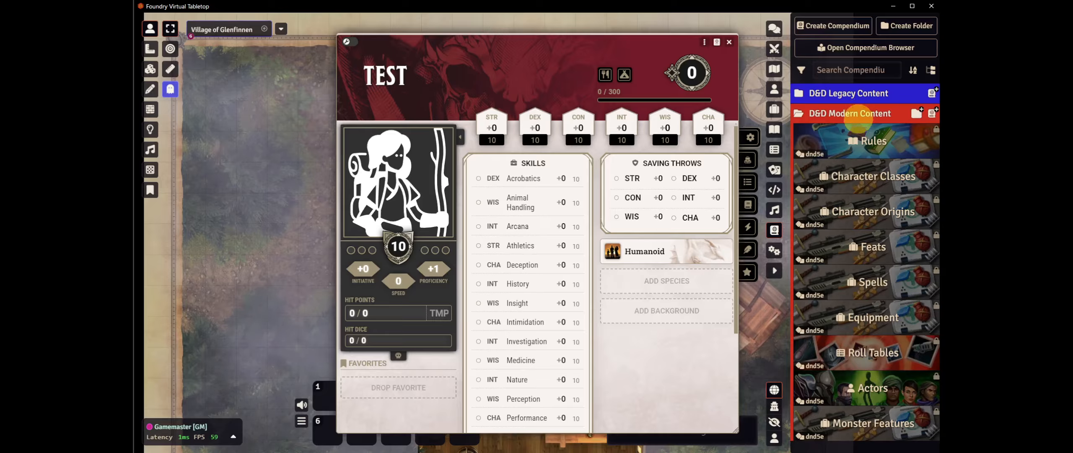
click(864, 315)
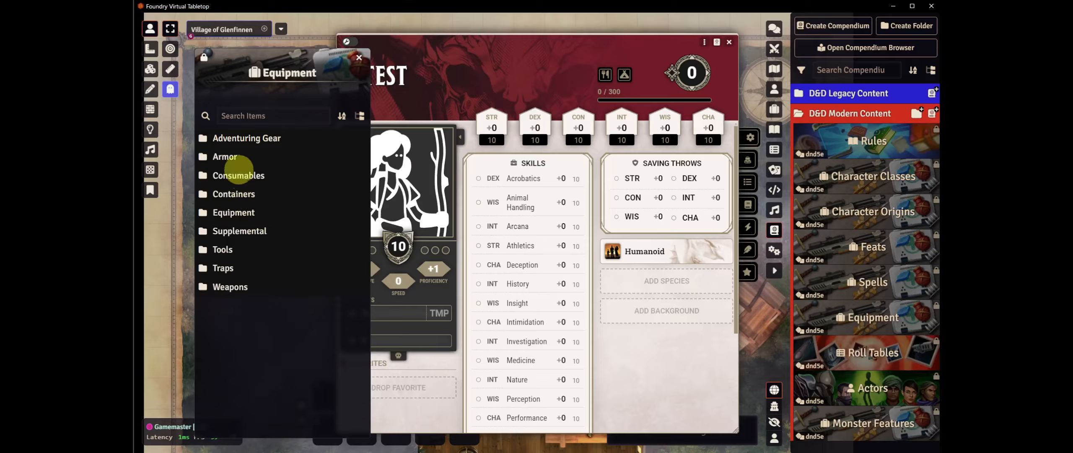
click(230, 213)
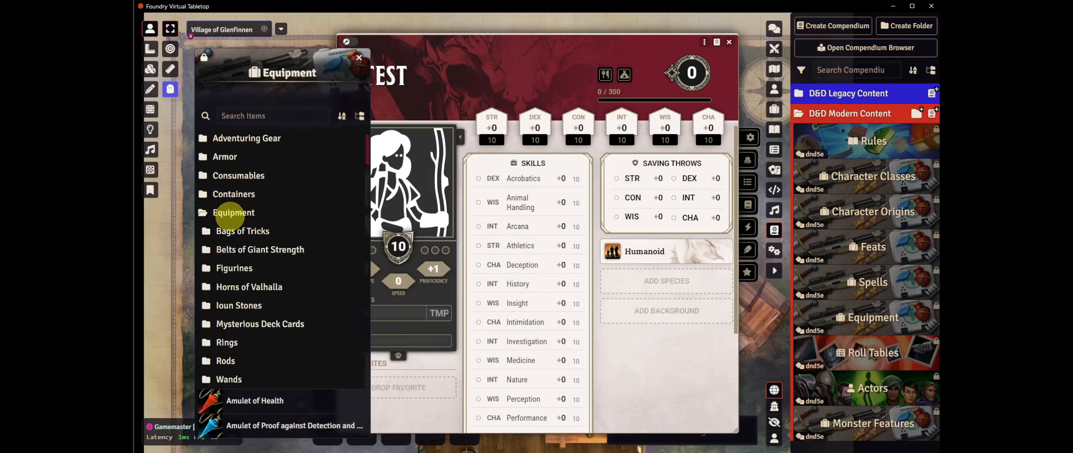
scroll(230, 212, down, 3)
scroll(226, 153, up, 4)
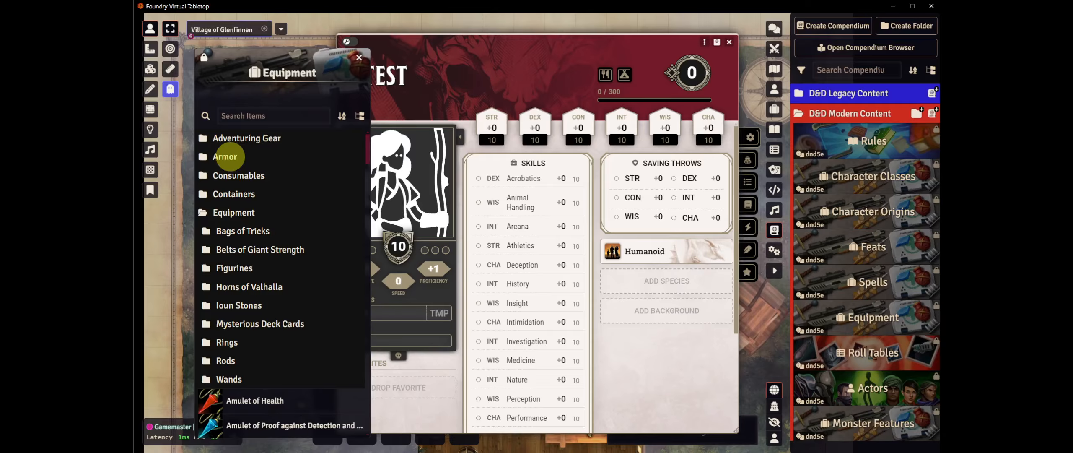
click(225, 157)
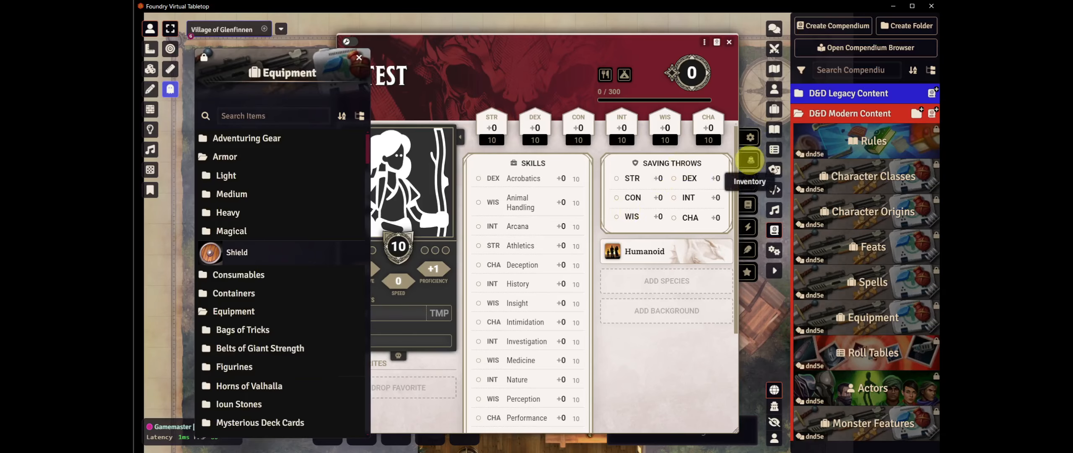
click(750, 159)
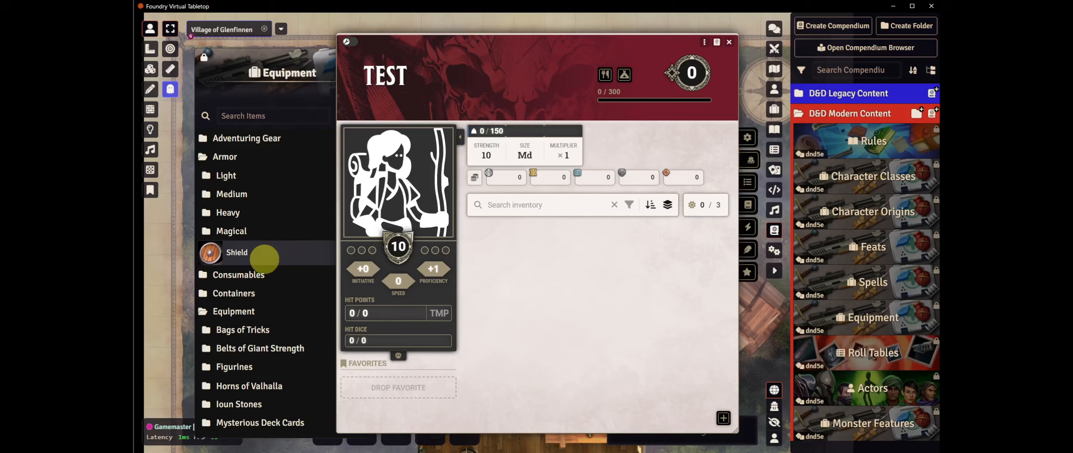
click(235, 252)
drag(235, 251, 545, 233)
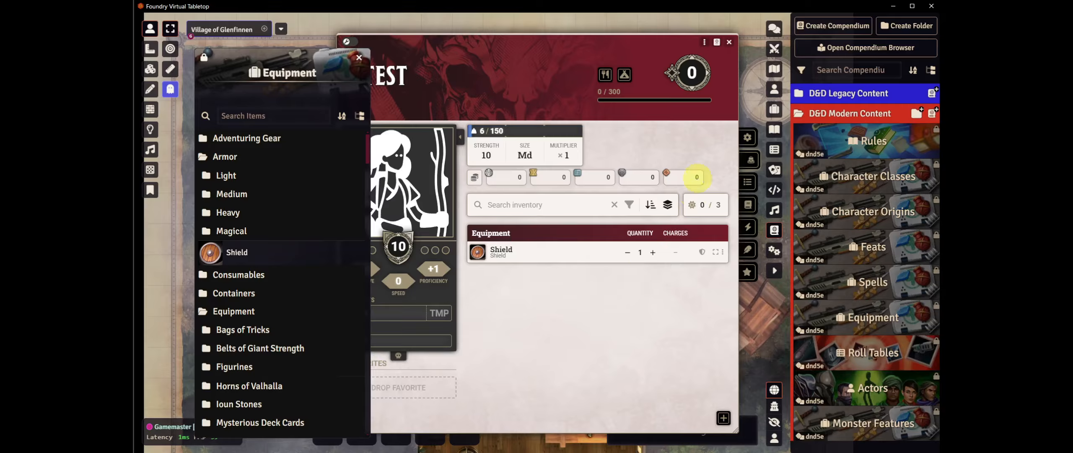
Create a world item of type Weapon named Taco Bell Spork and close its sheet
click(775, 109)
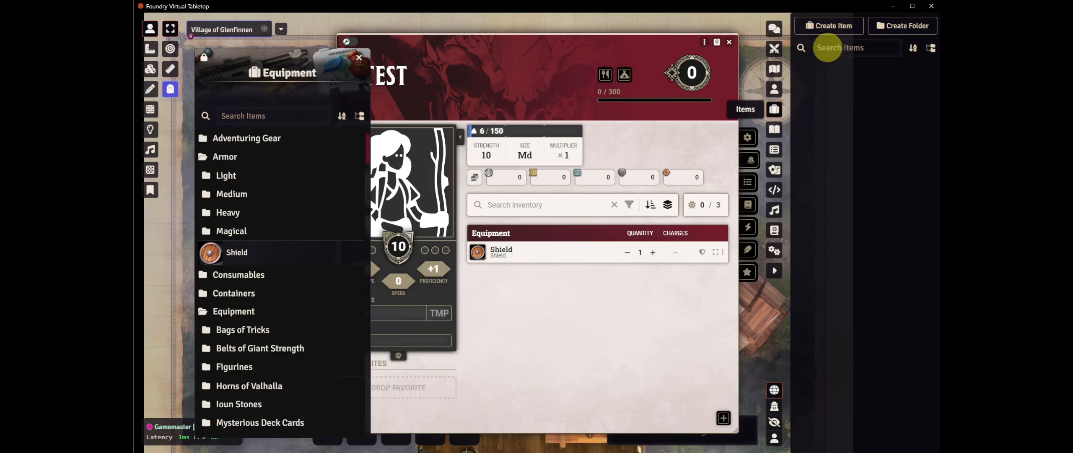
click(832, 26)
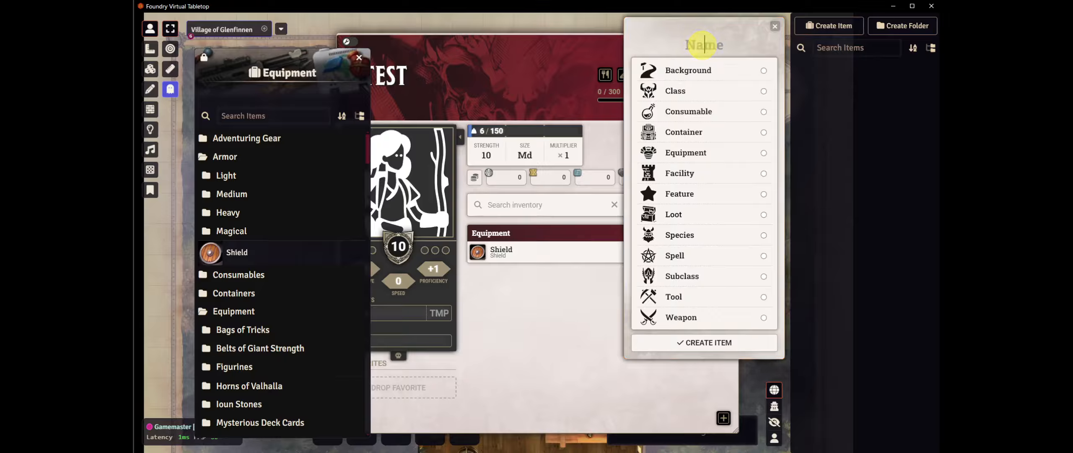
text(Taco Bell Sp)
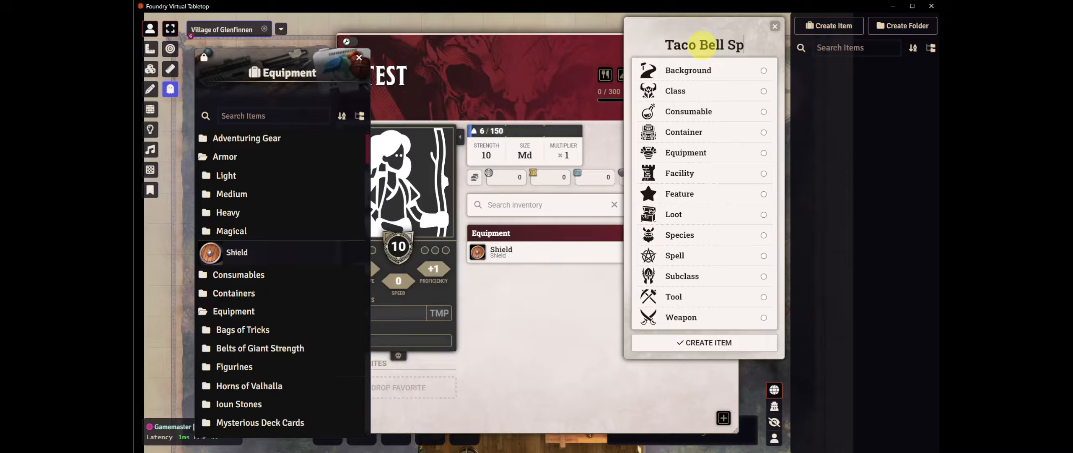
text(ork)
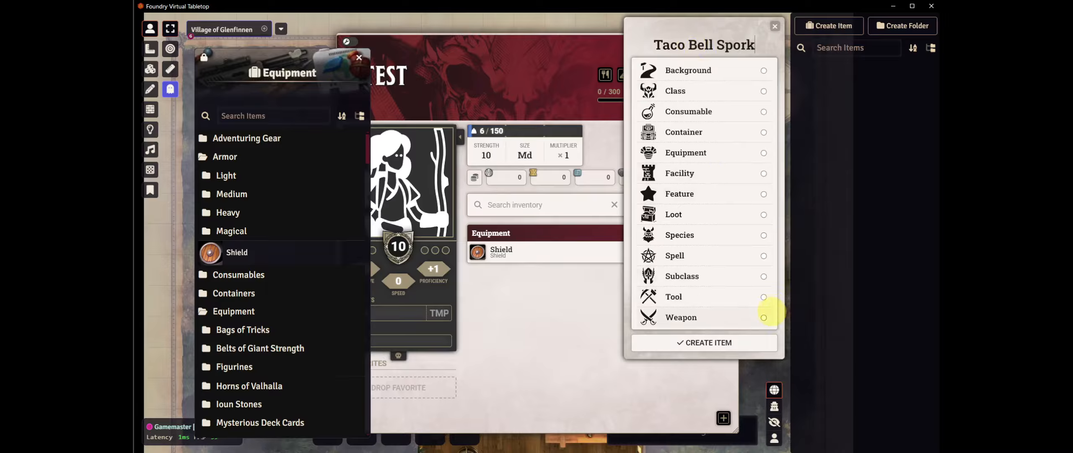
click(763, 317)
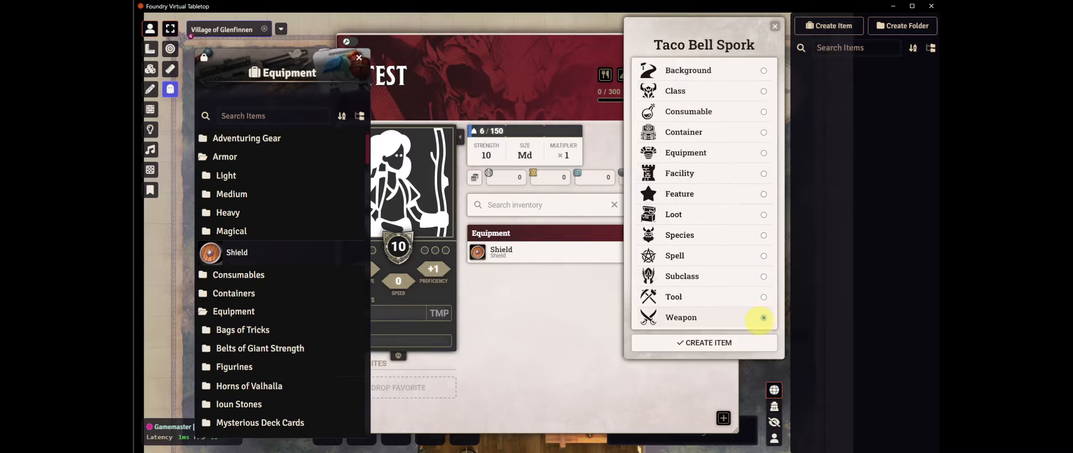
click(714, 343)
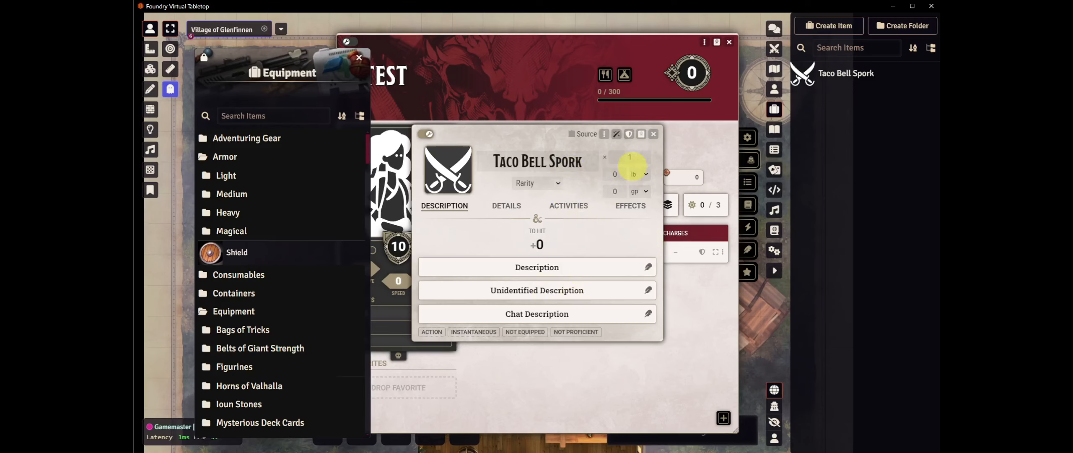
click(653, 134)
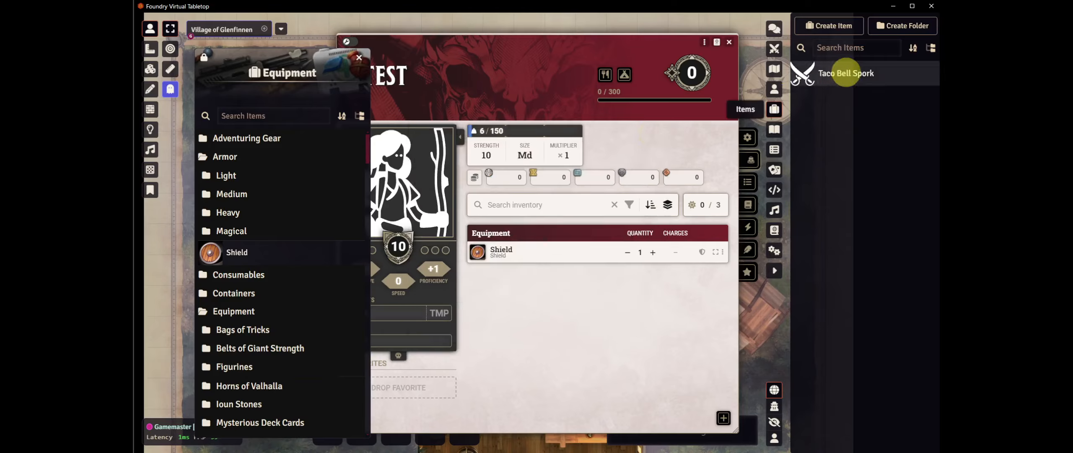
Add the Taco Bell Spork to TEST's inventory, and close the character sheet and the Equipment compendium
drag(834, 72, 591, 289)
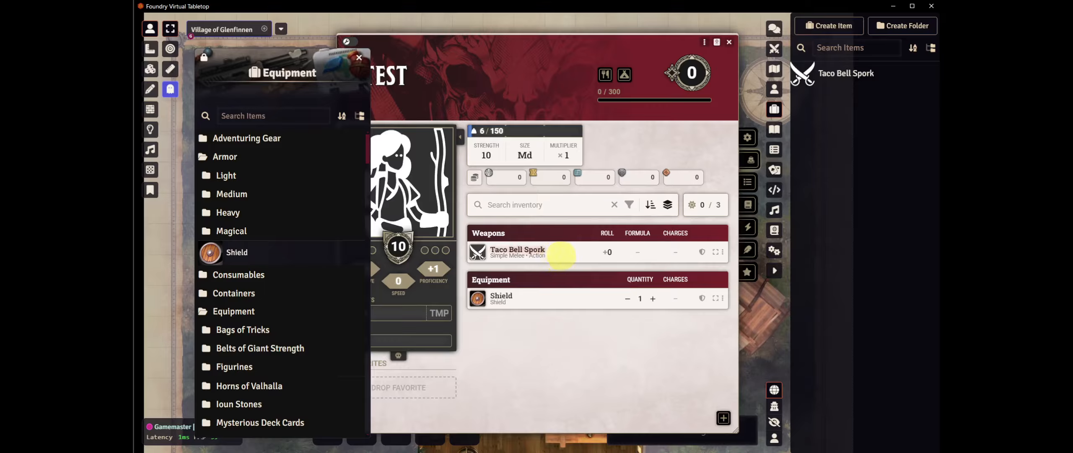
mouse_move(560, 253)
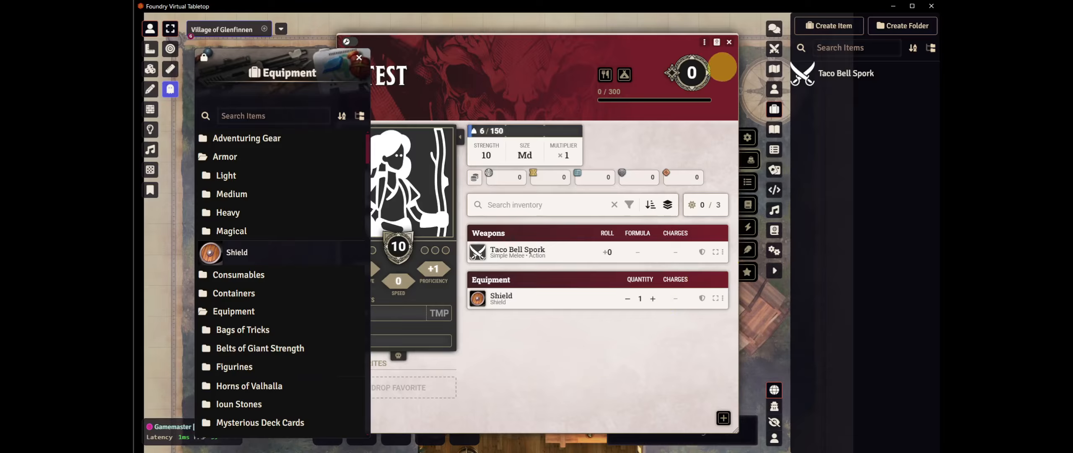
click(729, 41)
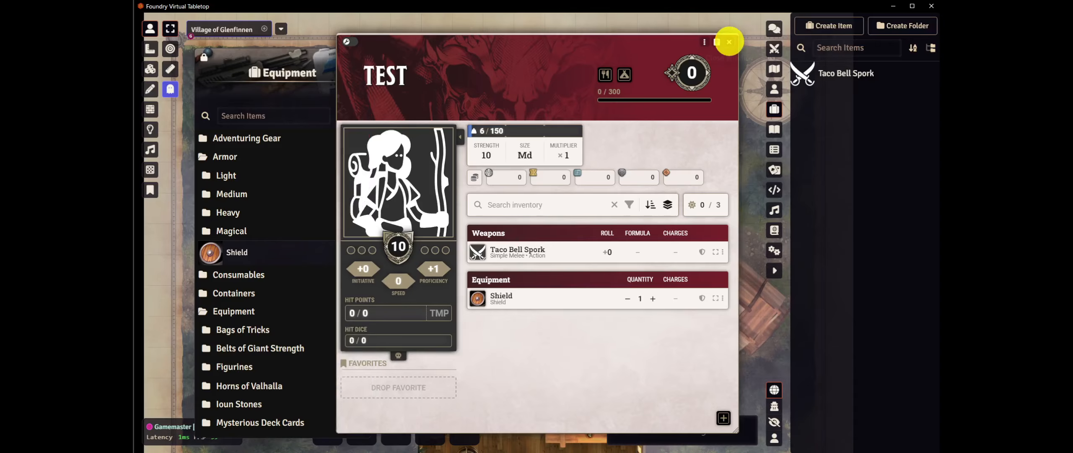
click(359, 57)
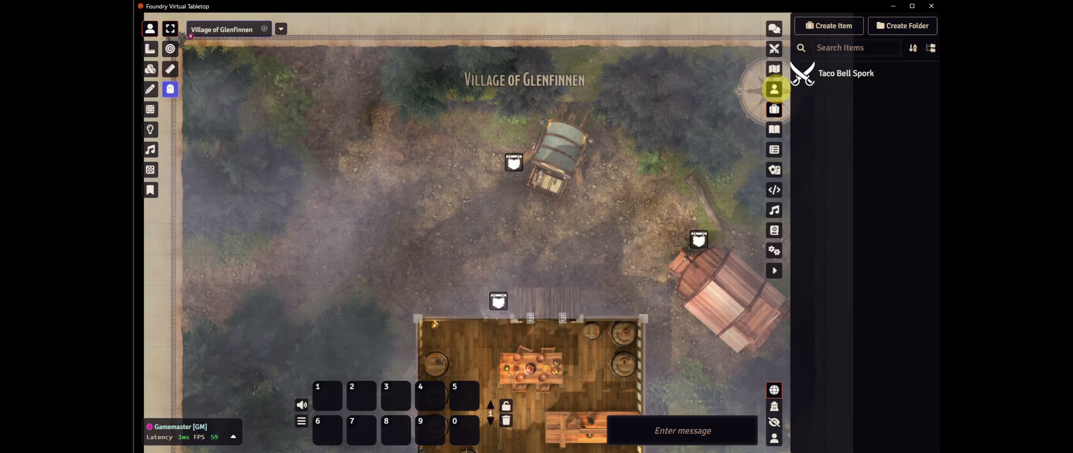
Place a token of the TEST actor on the Village of Glenfinnen map, southwest of the upper wagon
click(774, 89)
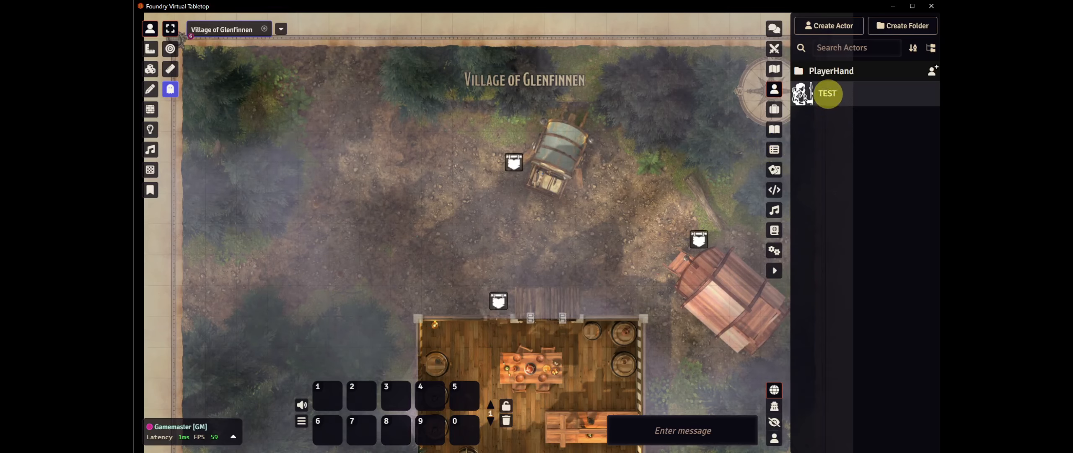
drag(804, 94, 469, 206)
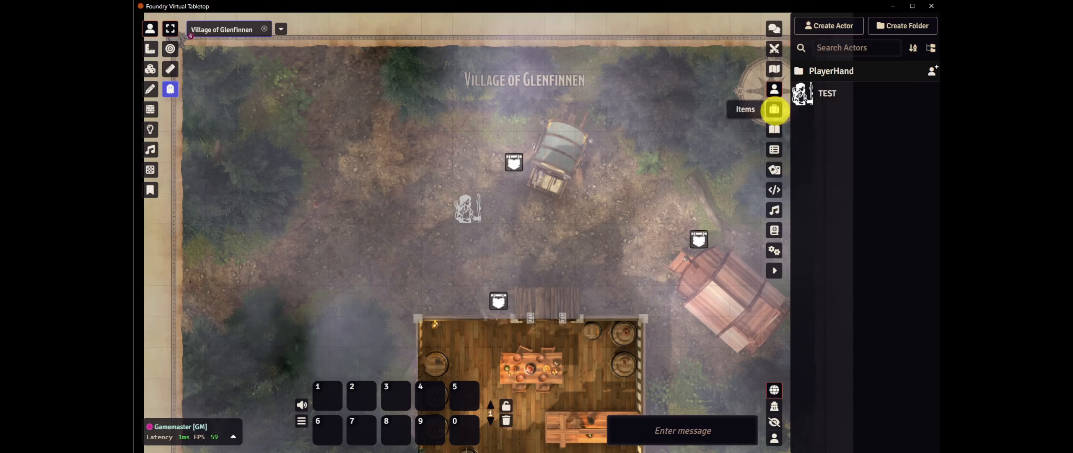
Reopen the TEST actor's sheet to review the items in its inventory, and close the sheet
click(774, 109)
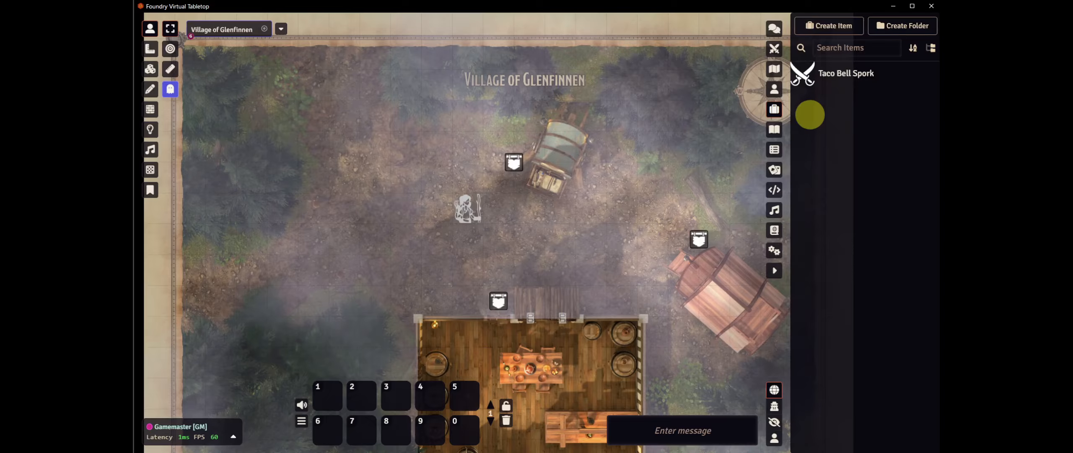
click(774, 89)
click(824, 93)
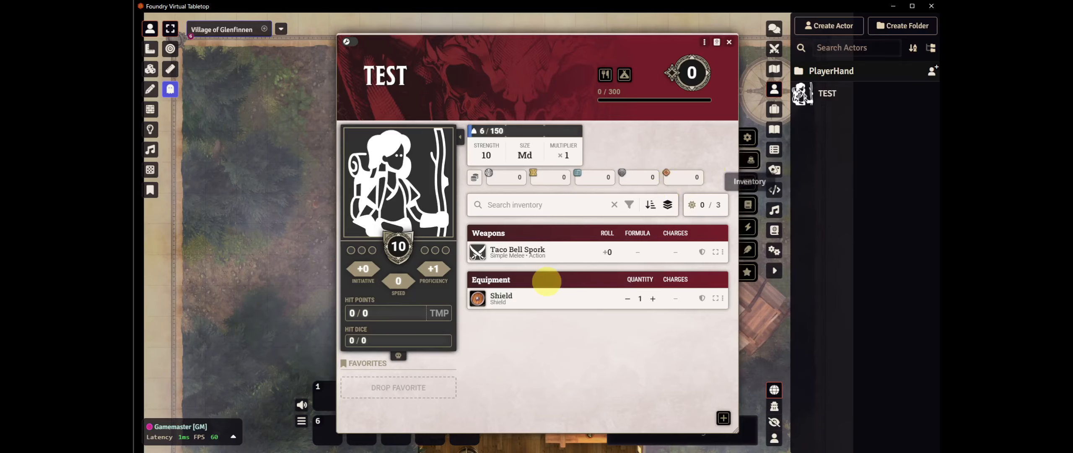
mouse_move(529, 297)
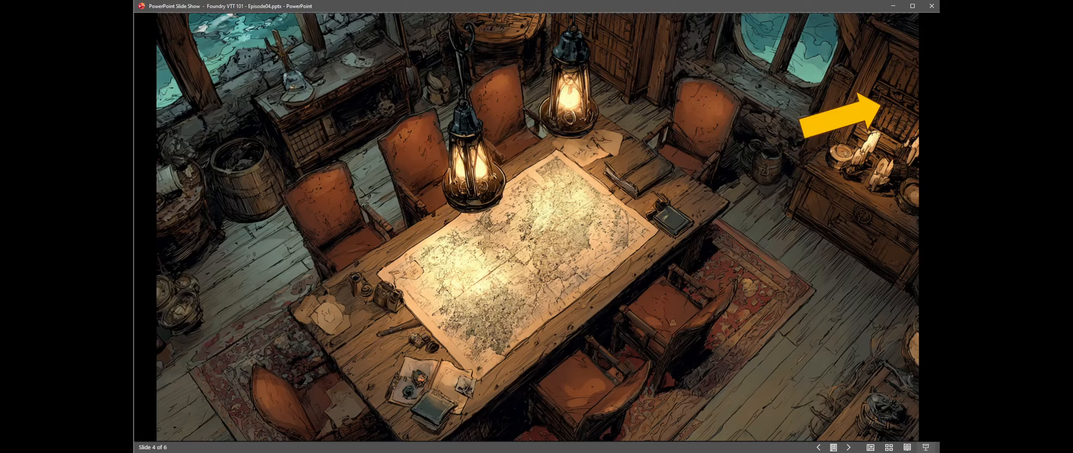
key(alt+Tab)
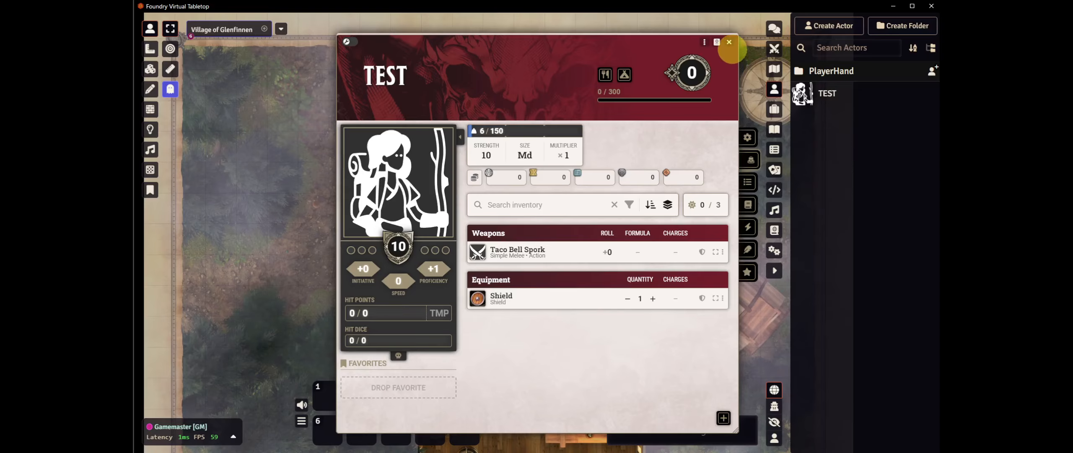
click(729, 42)
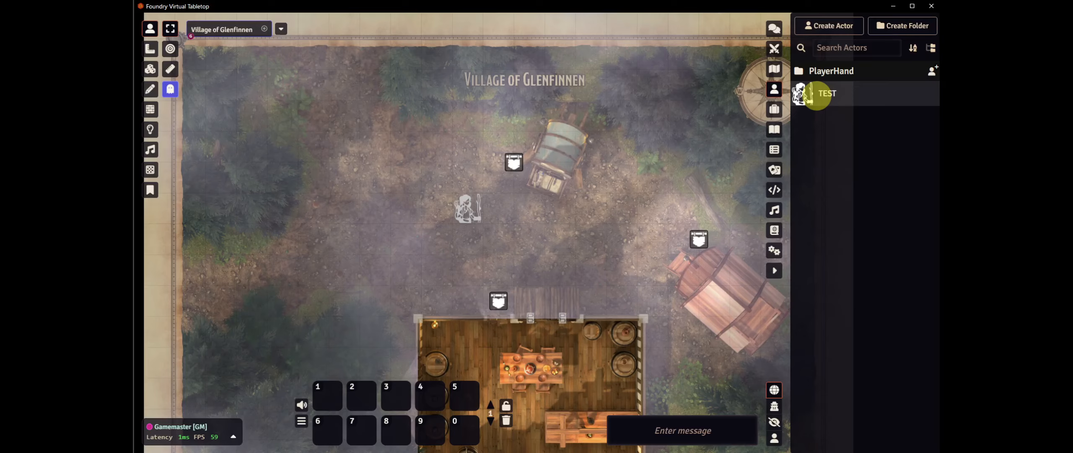
Permanently delete the TEST actor from the Actors directory
right_click(817, 96)
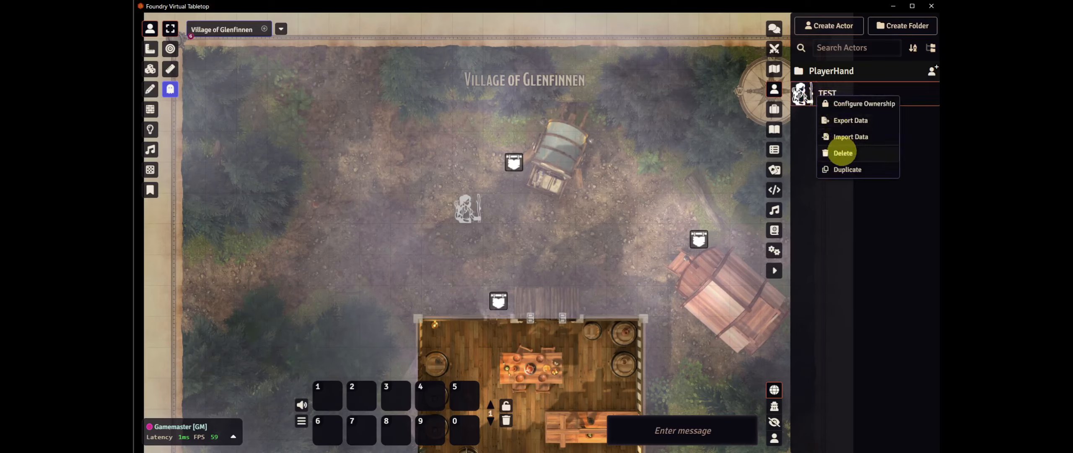
click(843, 152)
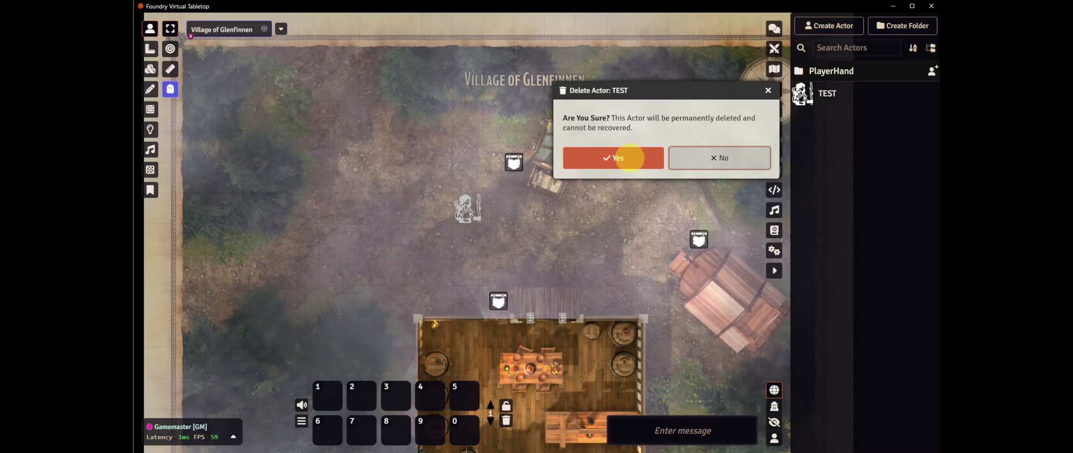
click(629, 158)
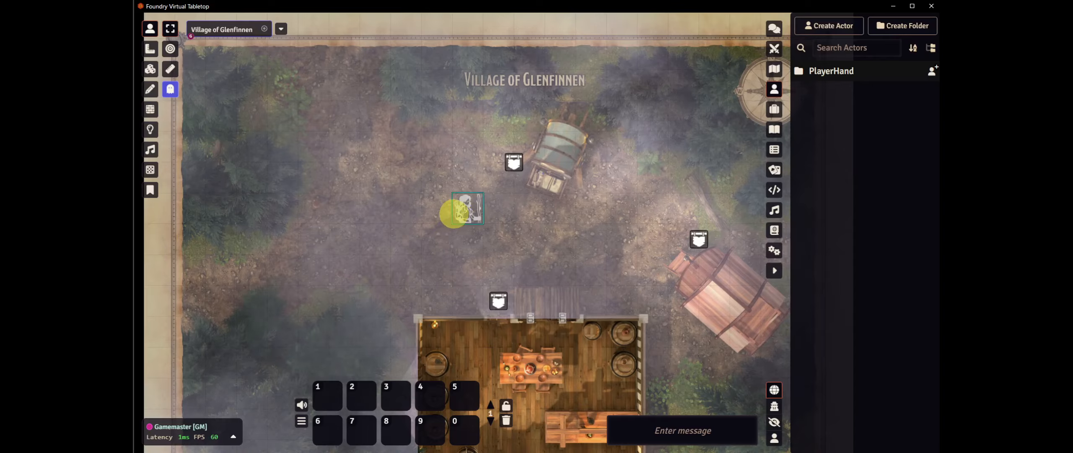
Try to open the character sheet from TEST's token on the map, and bring up the token's on-map controls
click(461, 220)
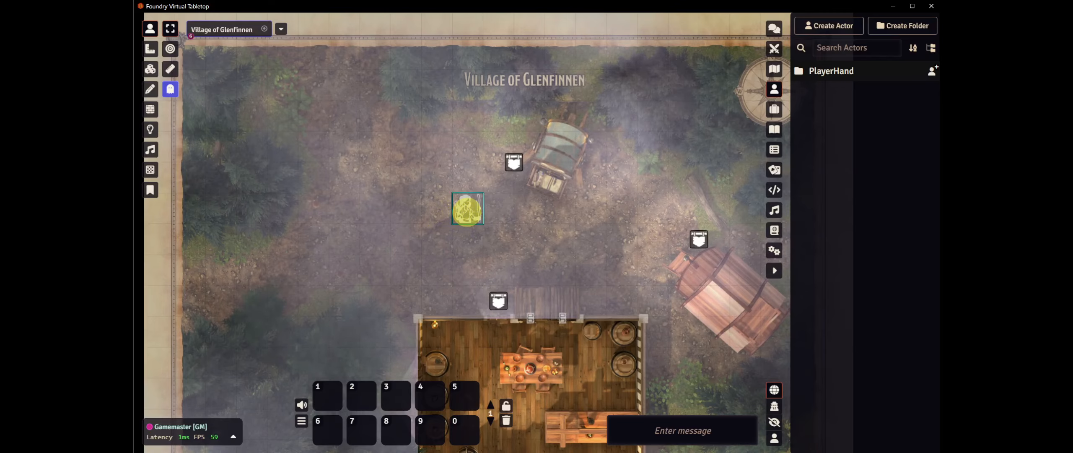
double_click(466, 210)
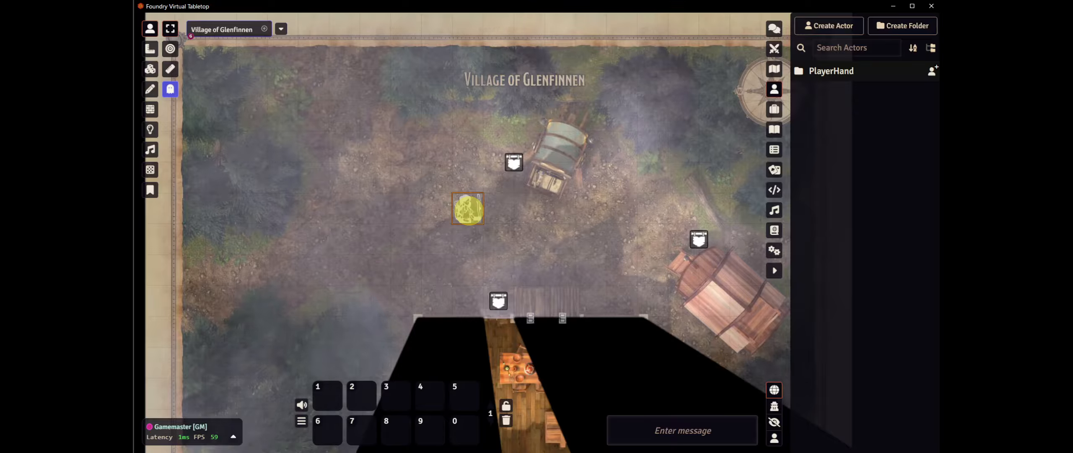
right_click(469, 209)
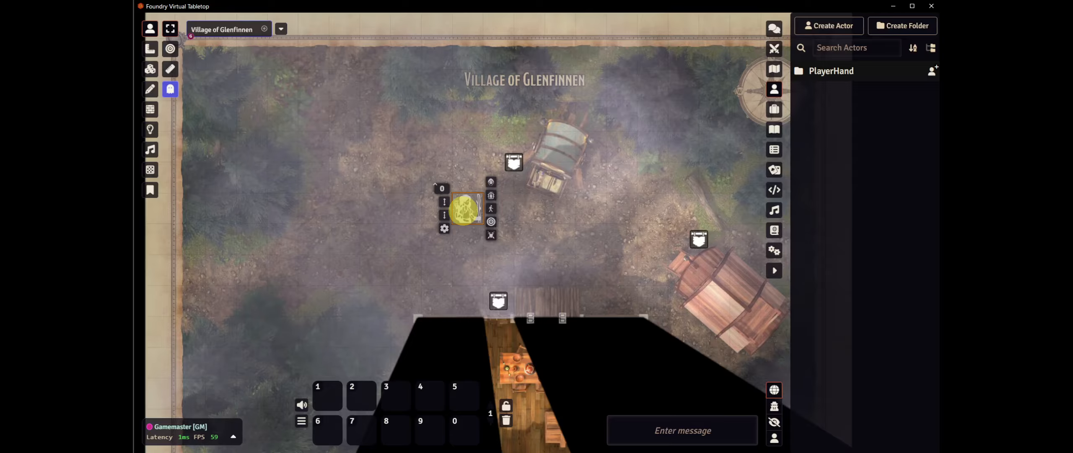
Delete the TEST token from the Village of Glenfinnen map, and check the Items directory
click(464, 209)
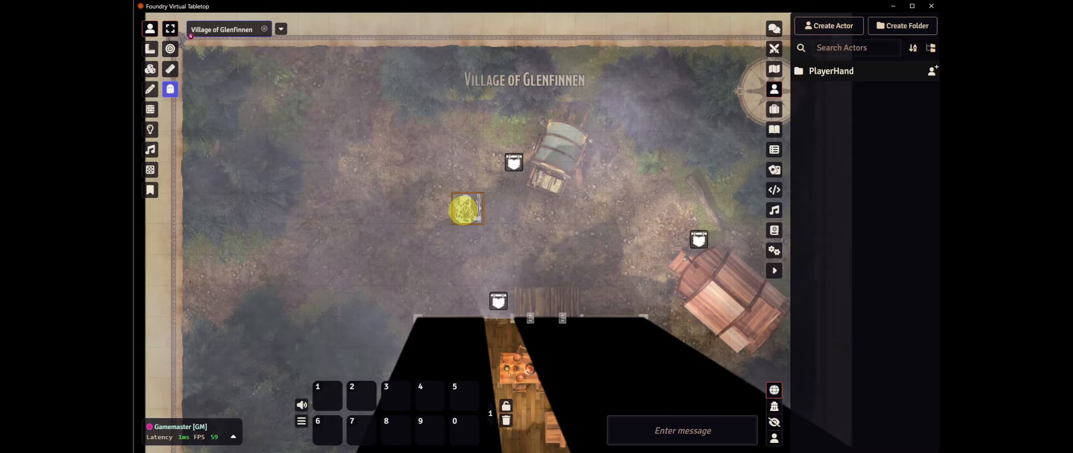
key(Delete)
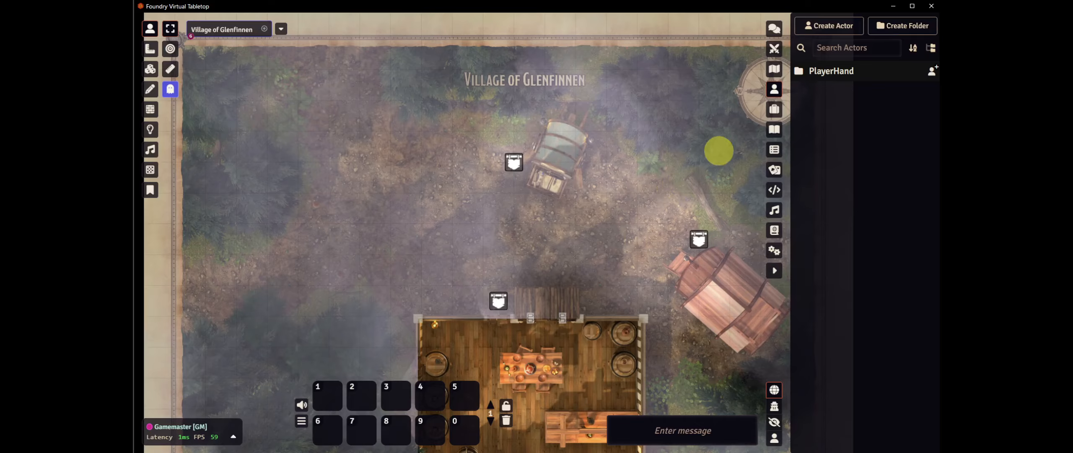
click(773, 109)
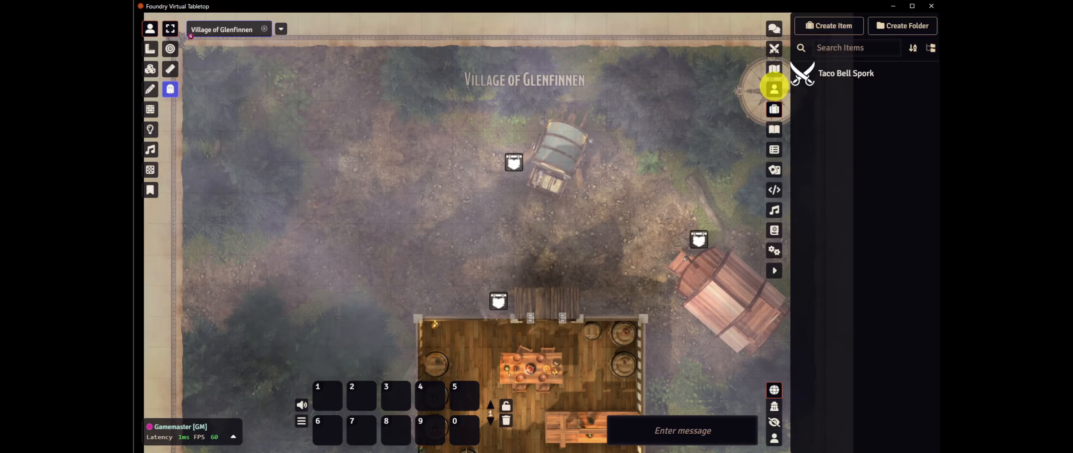
Create a new Player Character actor named TEST2 in the Actors directory
click(774, 89)
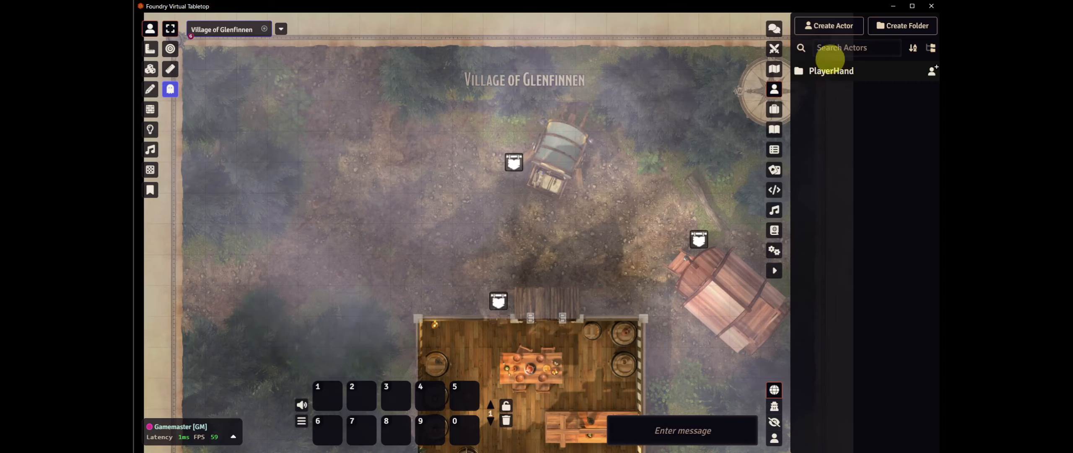
click(824, 26)
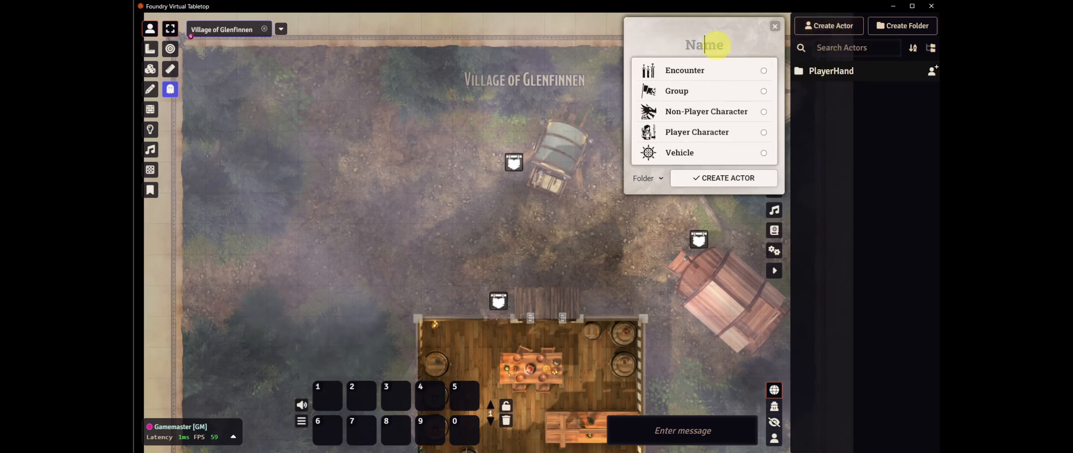
text(TEST2)
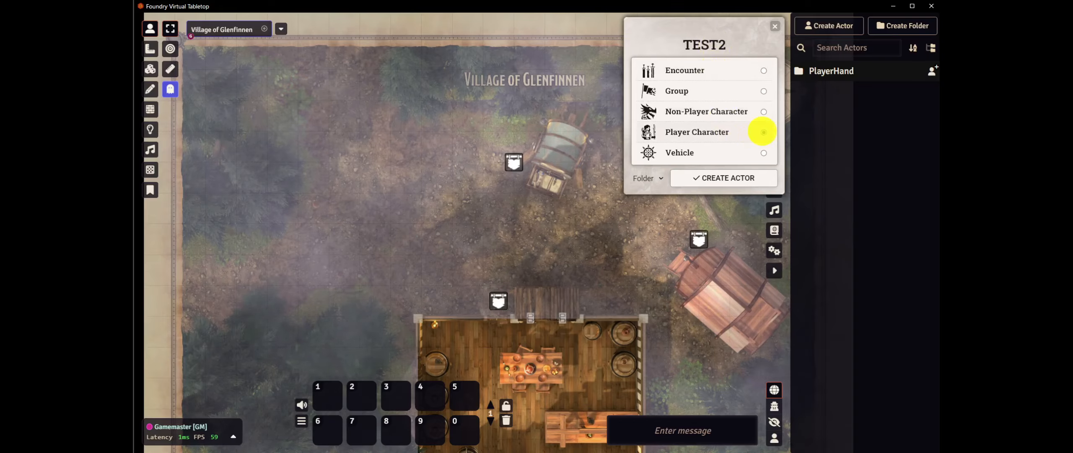
click(763, 132)
click(723, 176)
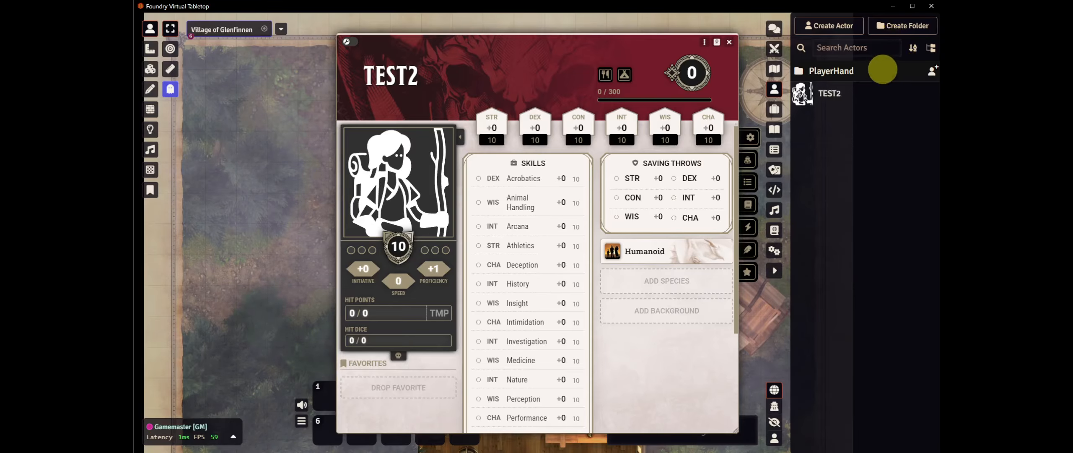
Add the Shield from the D&D Modern Content Equipment compendium and the Taco Bell Spork from the Items directory to TEST2's inventory
click(774, 230)
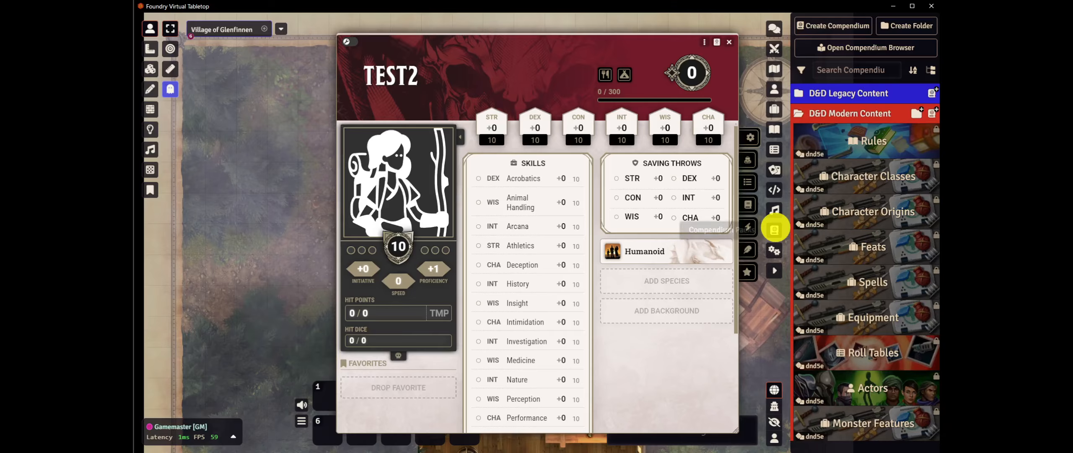
click(864, 318)
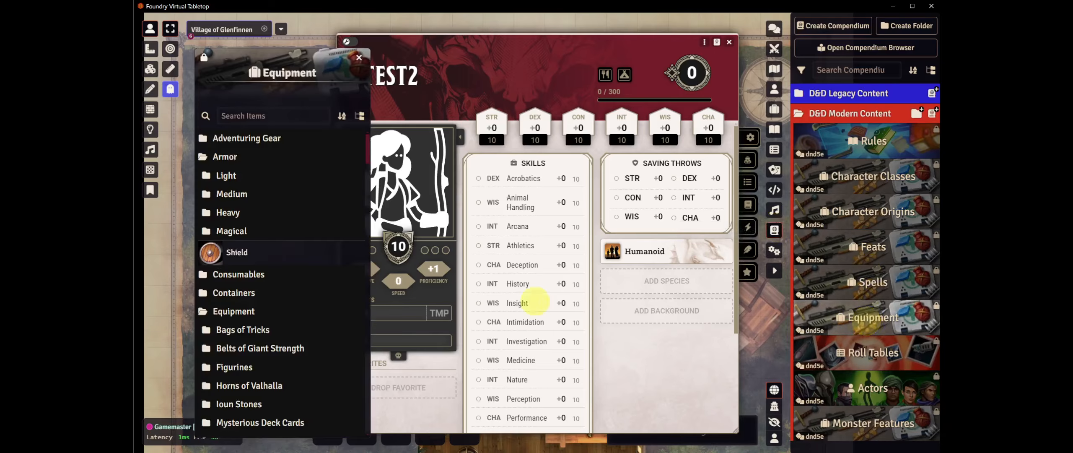
drag(234, 253, 588, 263)
click(747, 160)
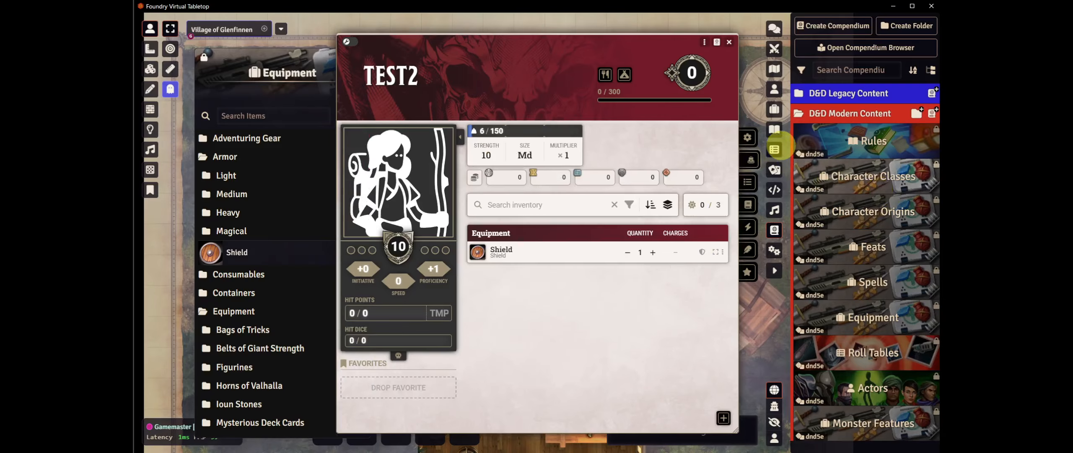
click(774, 109)
drag(822, 74, 633, 248)
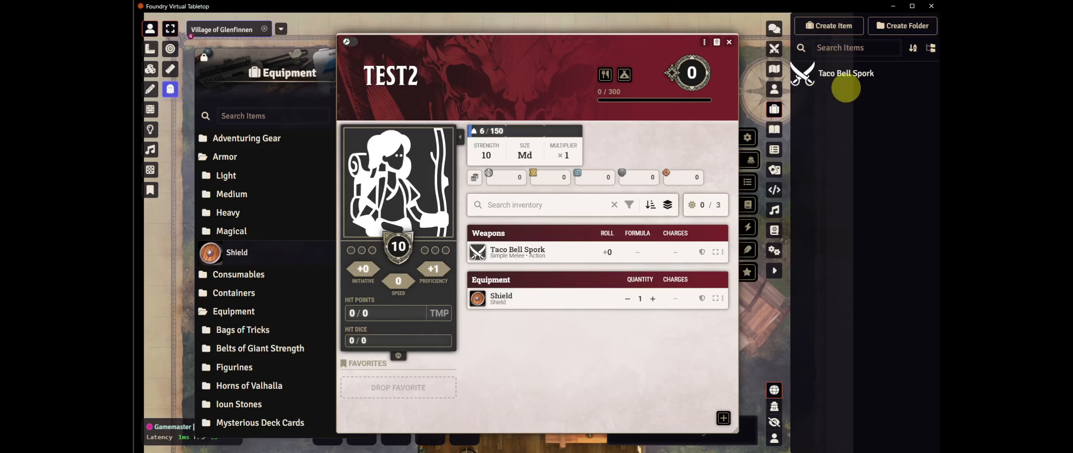
Permanently delete the Taco Bell Spork from the Items directory, and check the items in TEST2's inventory
right_click(839, 75)
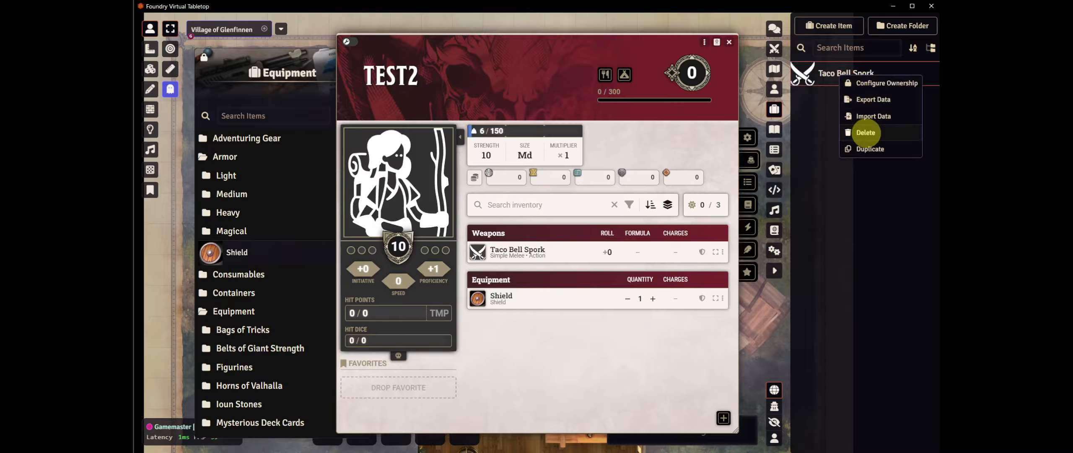
click(866, 133)
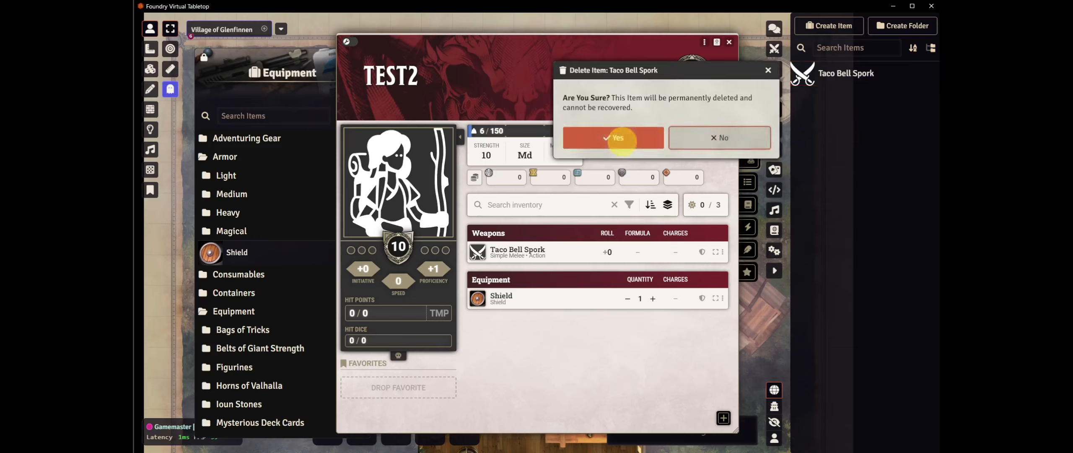
click(620, 139)
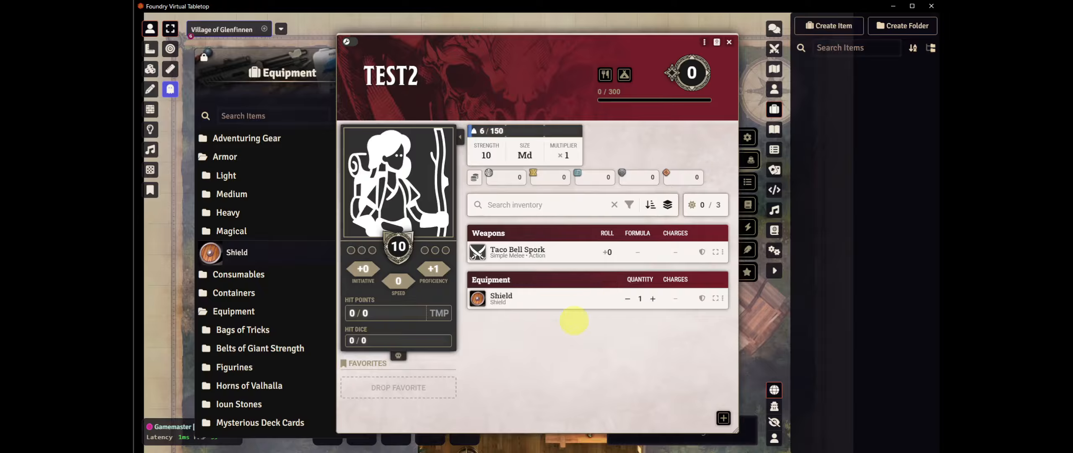
mouse_move(618, 305)
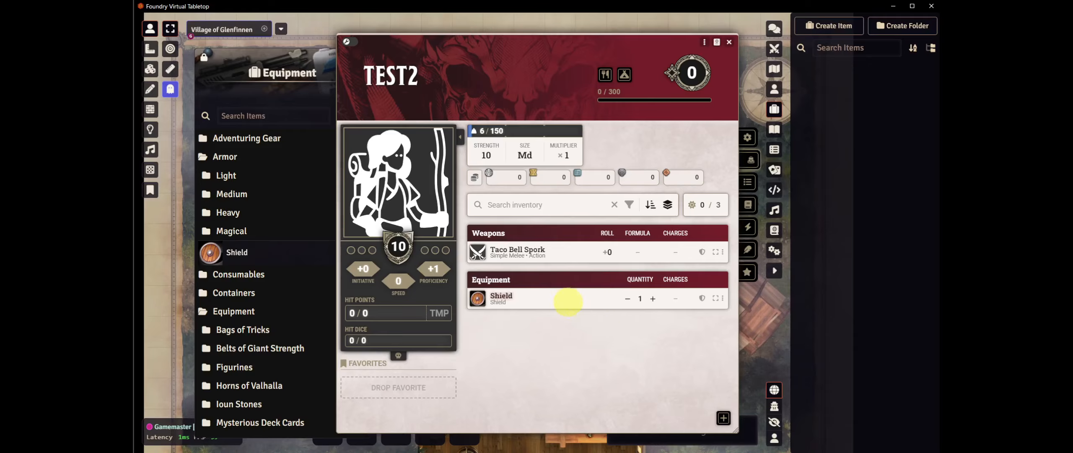
mouse_move(555, 248)
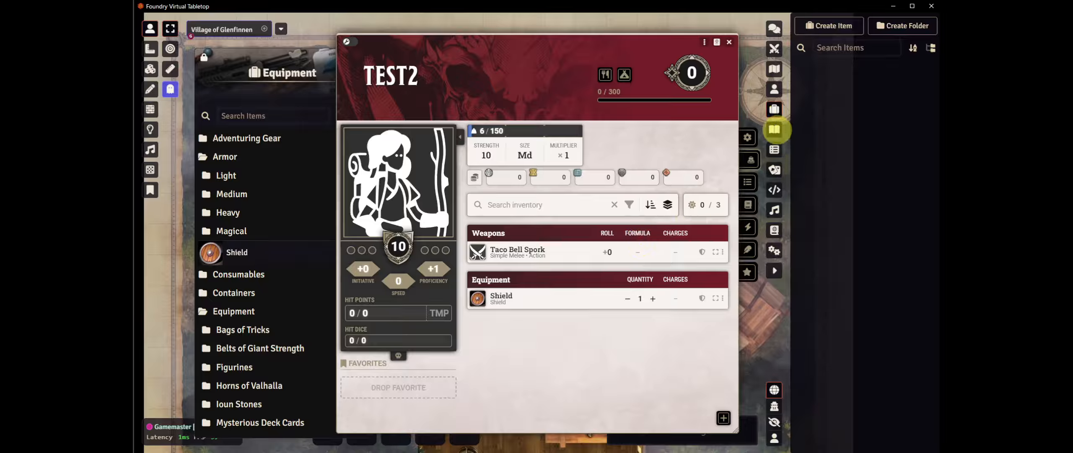
Permanently delete the TEST2 actor from the Actors directory
click(774, 88)
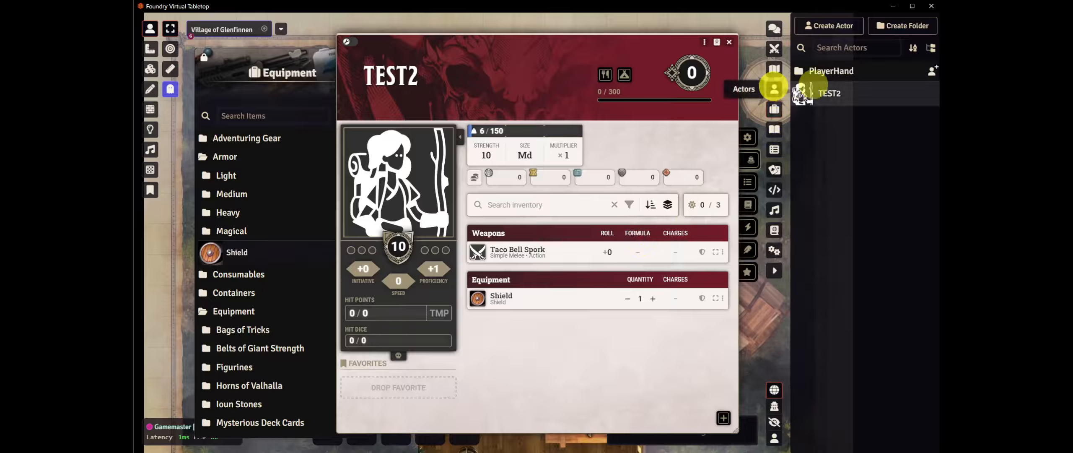
right_click(830, 94)
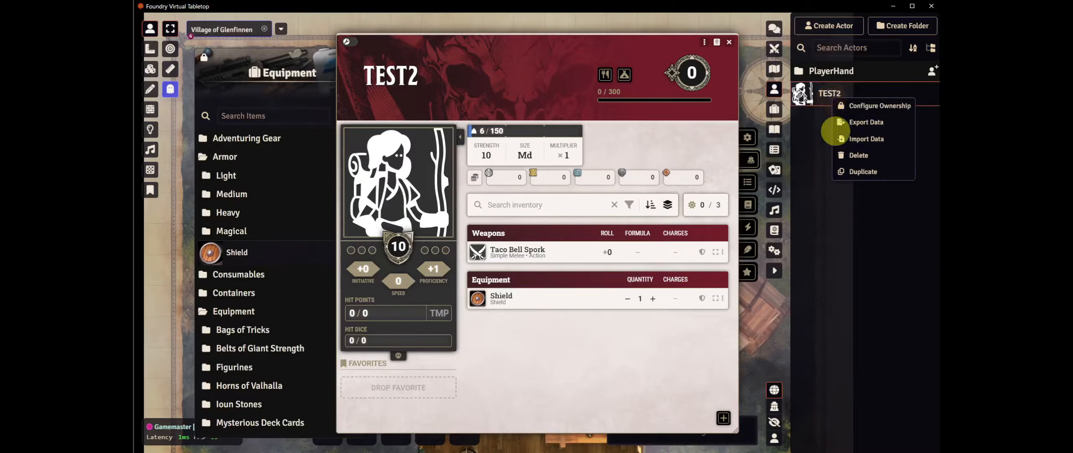
click(857, 155)
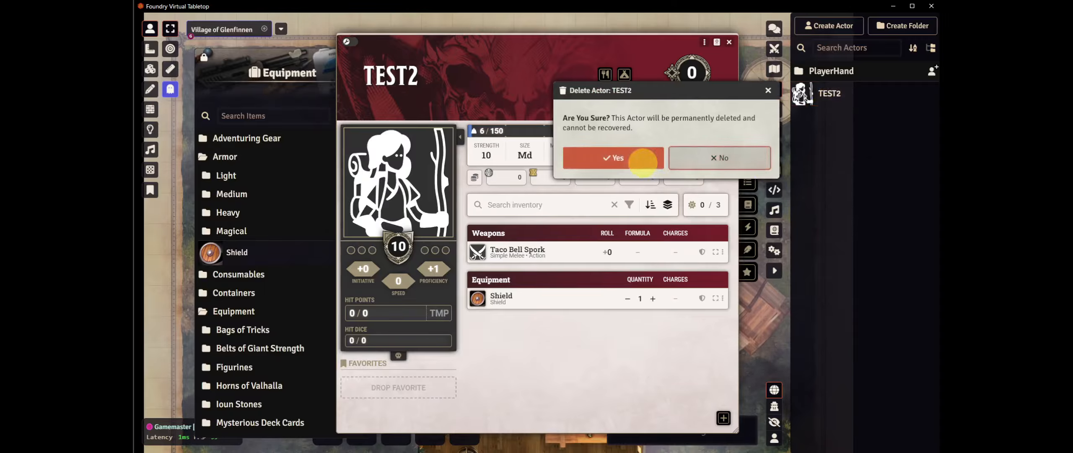
click(618, 158)
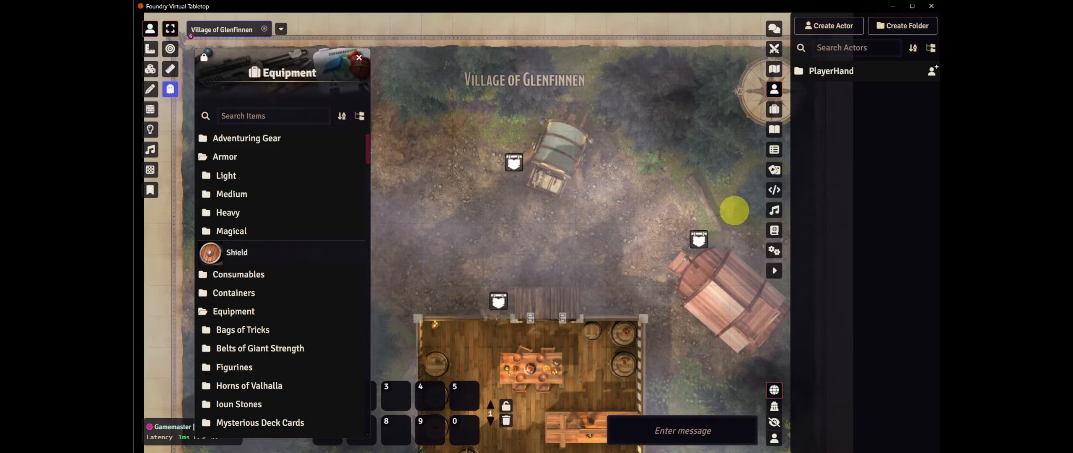
Return to the compendium packs, review the Equipment compendium once more, and close it
click(772, 231)
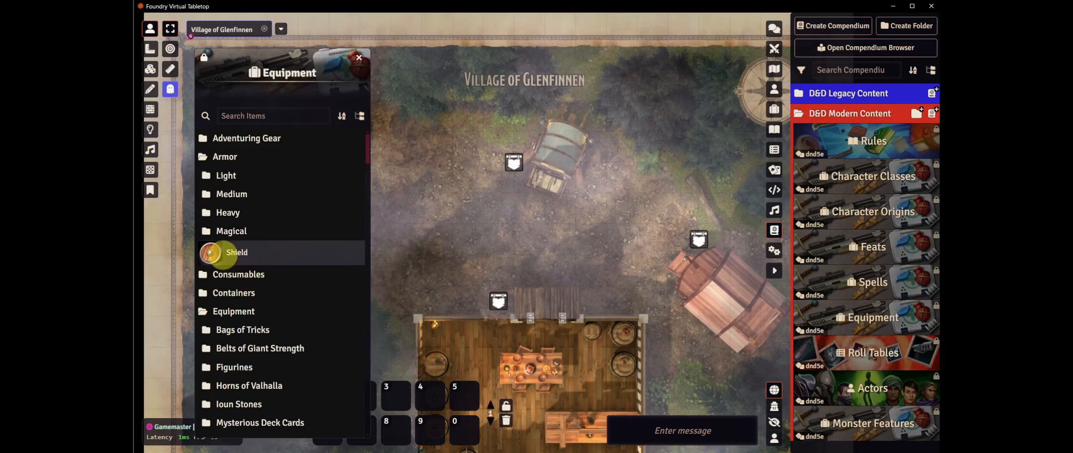
click(358, 57)
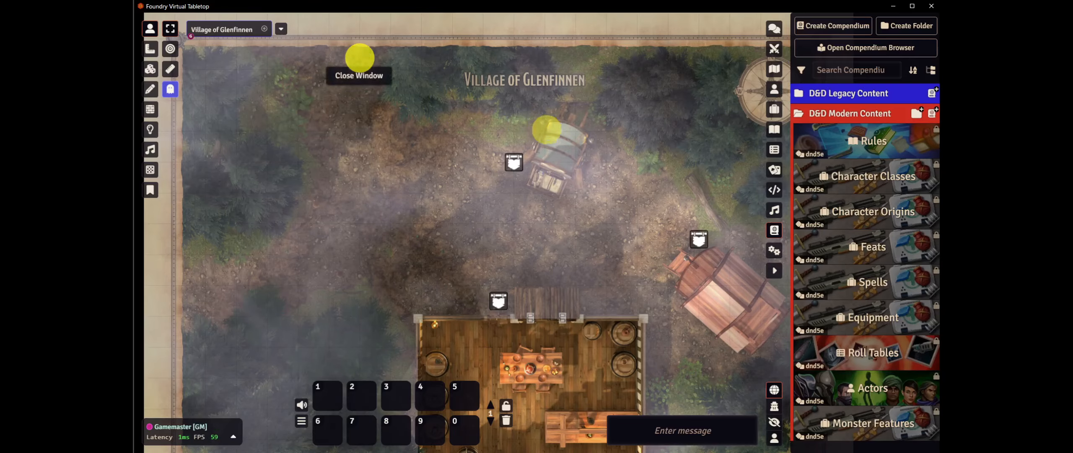
click(855, 304)
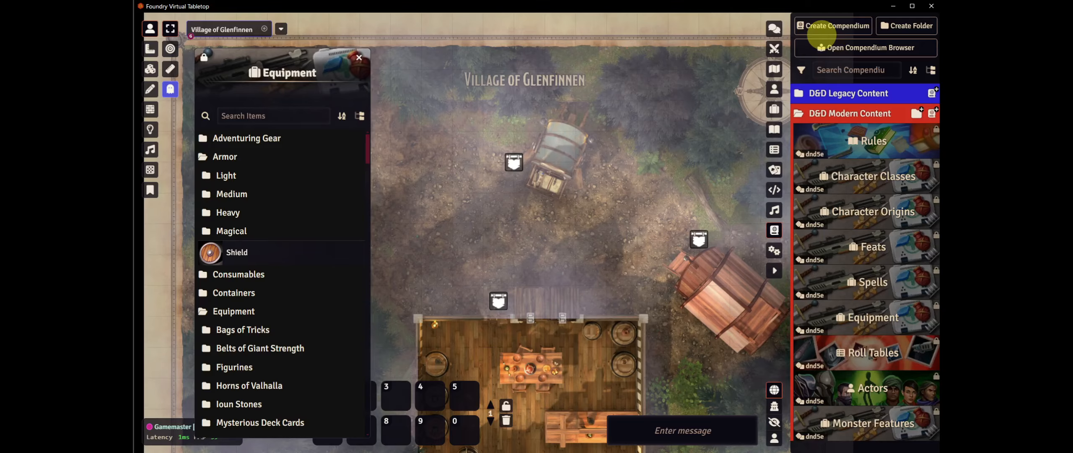
click(360, 57)
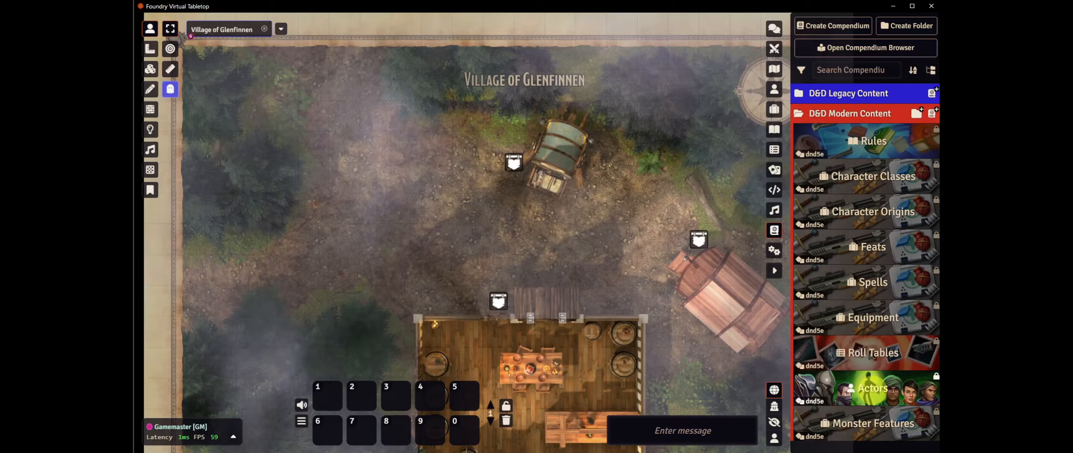
Search the D&D Modern Content Actors compendium for commoner, view the Commoner's sheet, and close the sheet
click(872, 389)
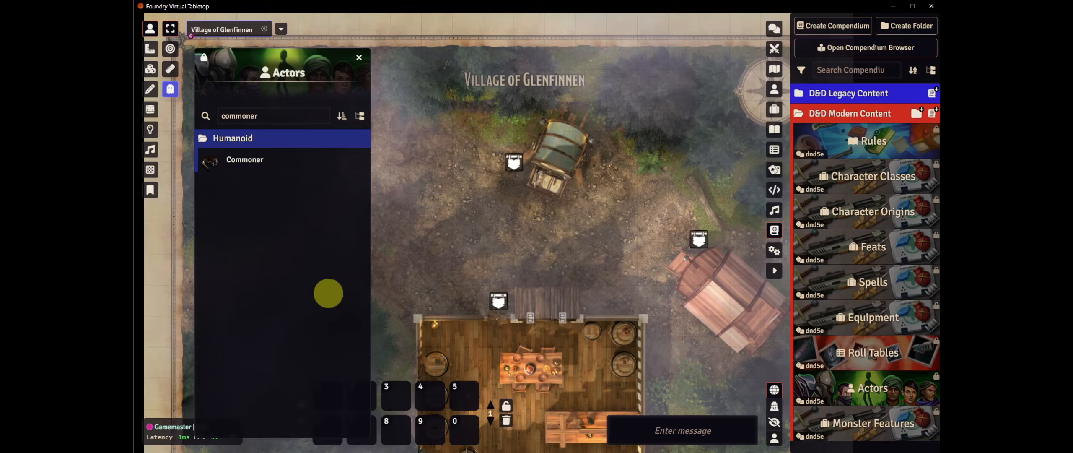
drag(268, 115, 193, 115)
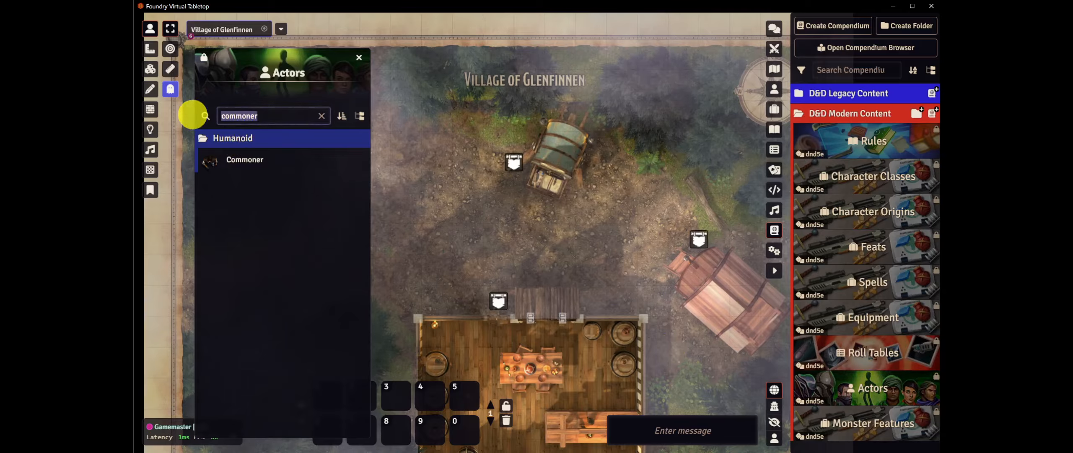
key(BackSpace)
text(commoner)
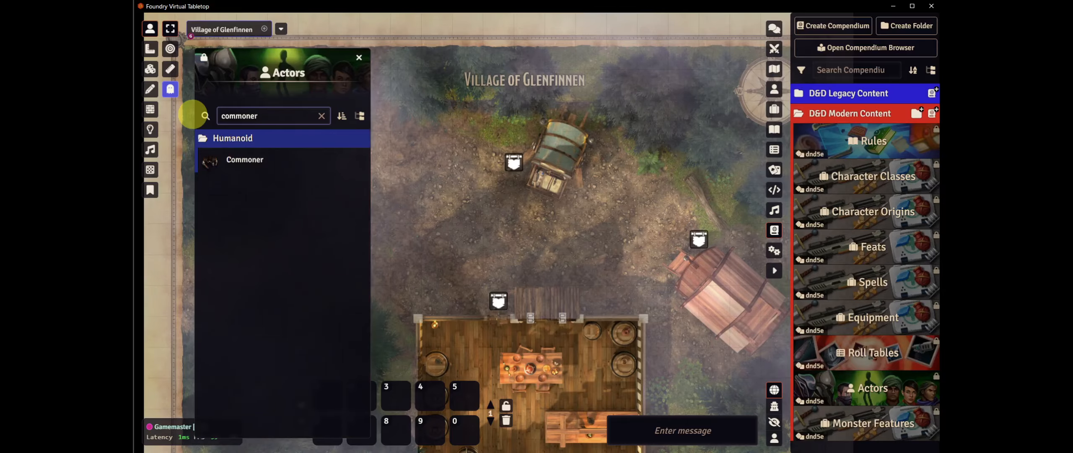
click(254, 163)
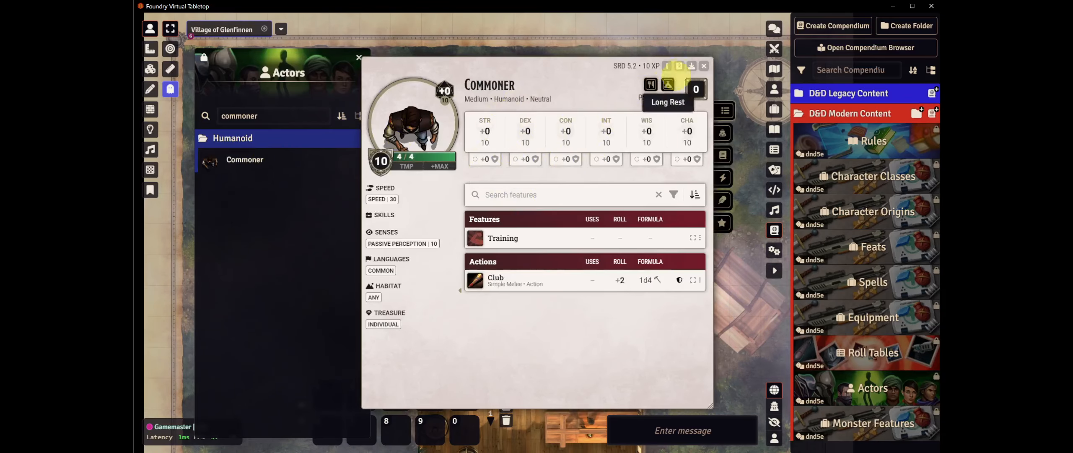
click(705, 66)
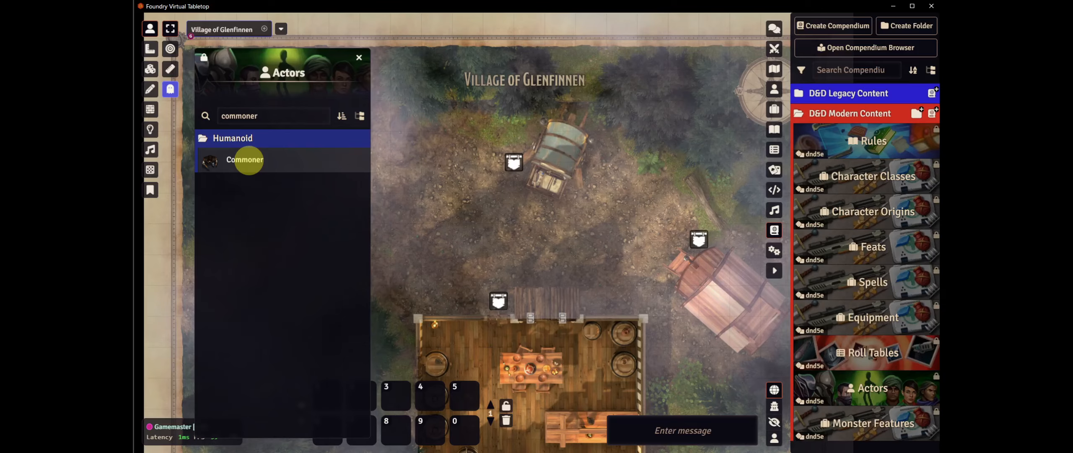
Import the Commoner from the compendium into the Actors directory, and rename the imported actor to Benny the Bartender
right_click(249, 160)
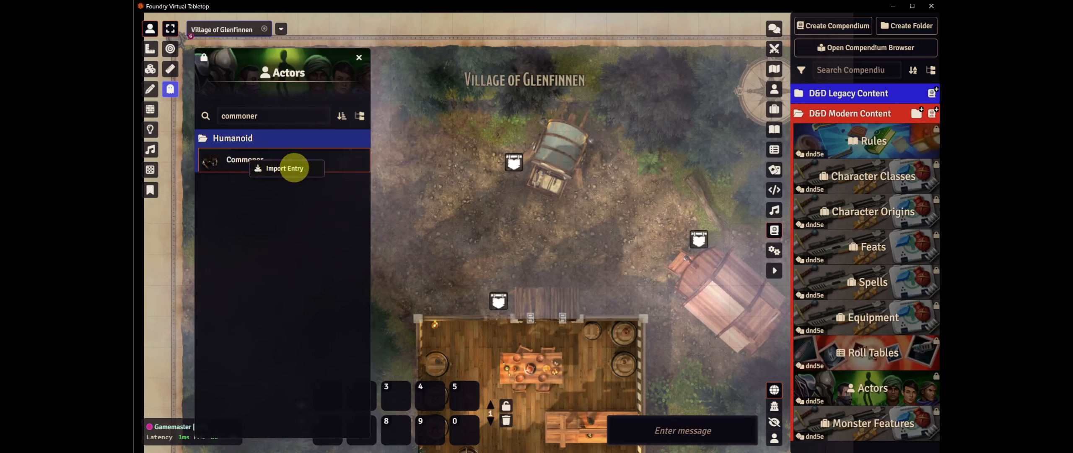
click(284, 168)
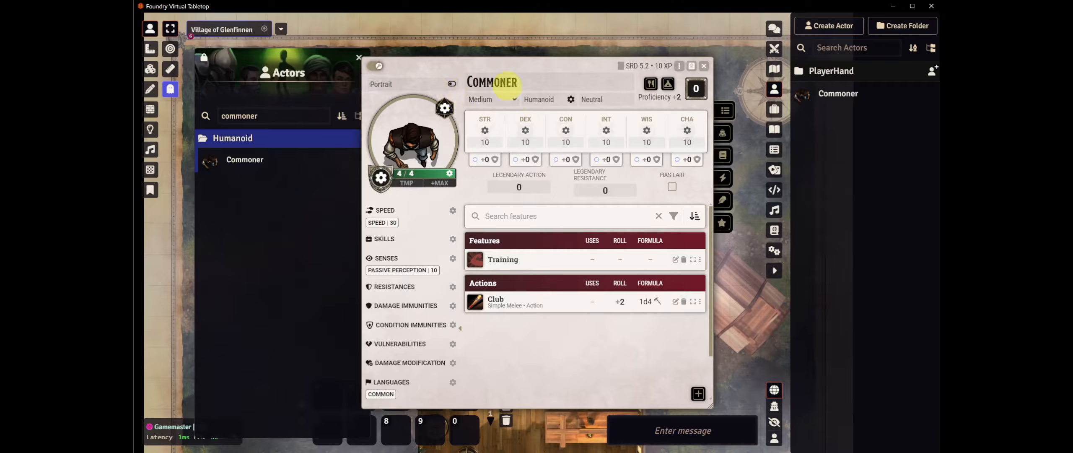
double_click(526, 85)
text(Benny the Bartender)
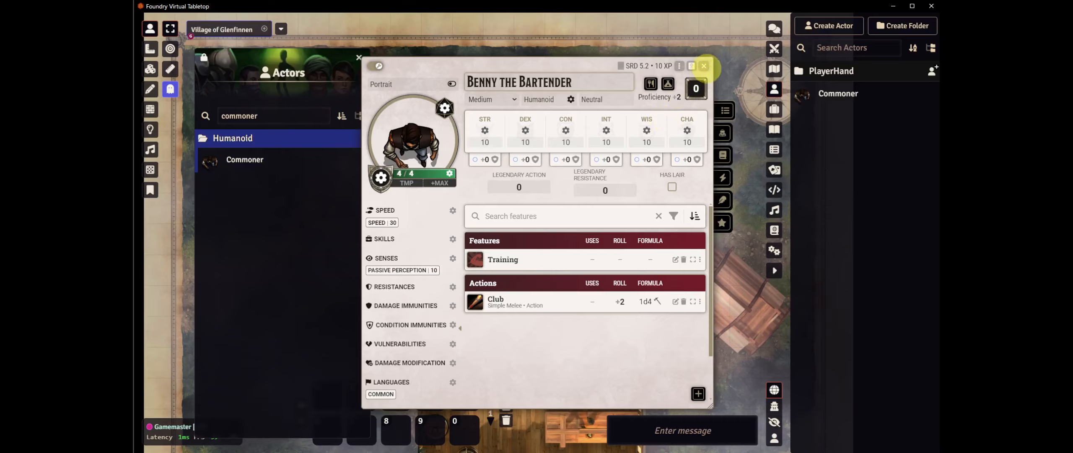
click(704, 66)
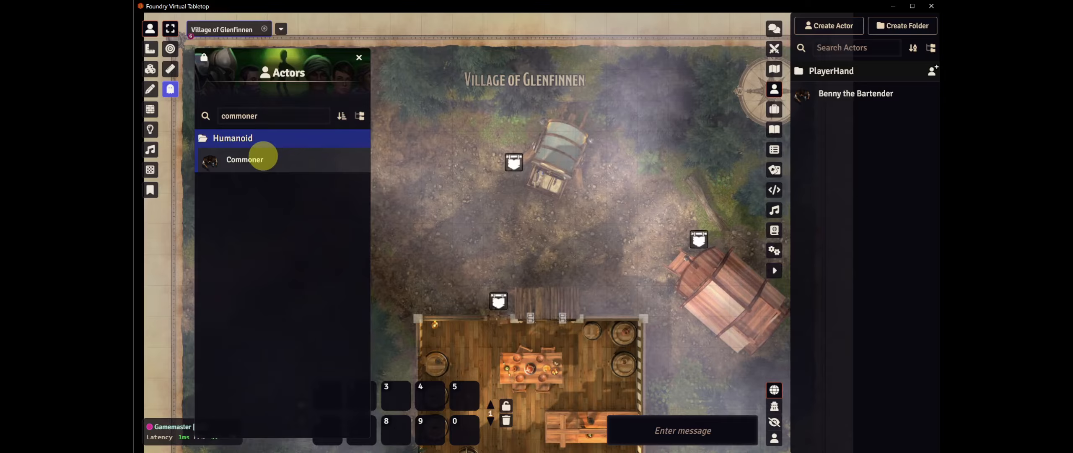
Search the Actors compendium for bandit, and place the Bandit on the tavern floor of the Village of Glenfinnen scene
double_click(266, 115)
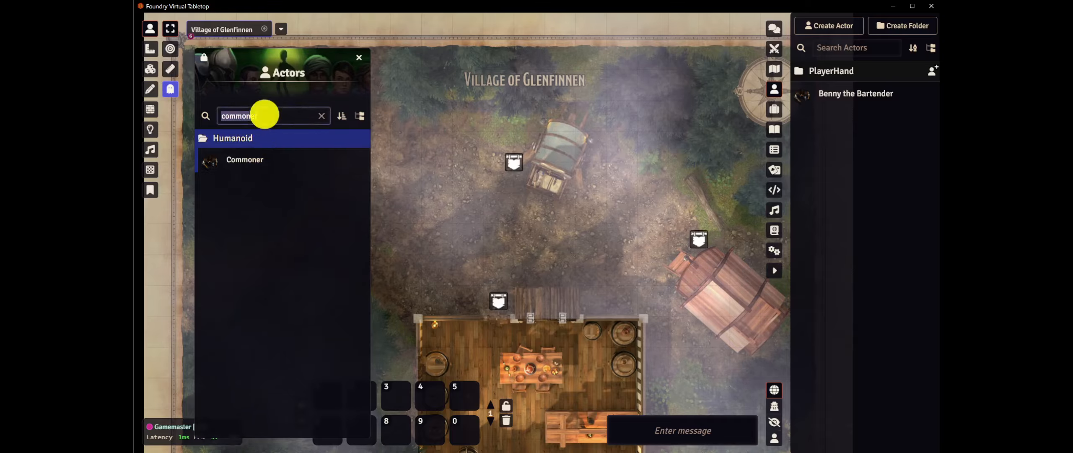
text(bandit)
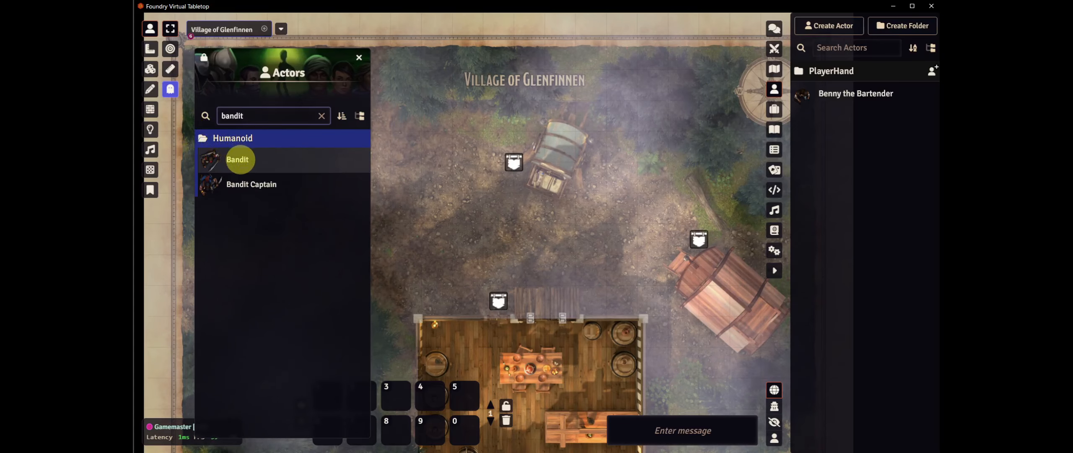
drag(441, 292, 448, 154)
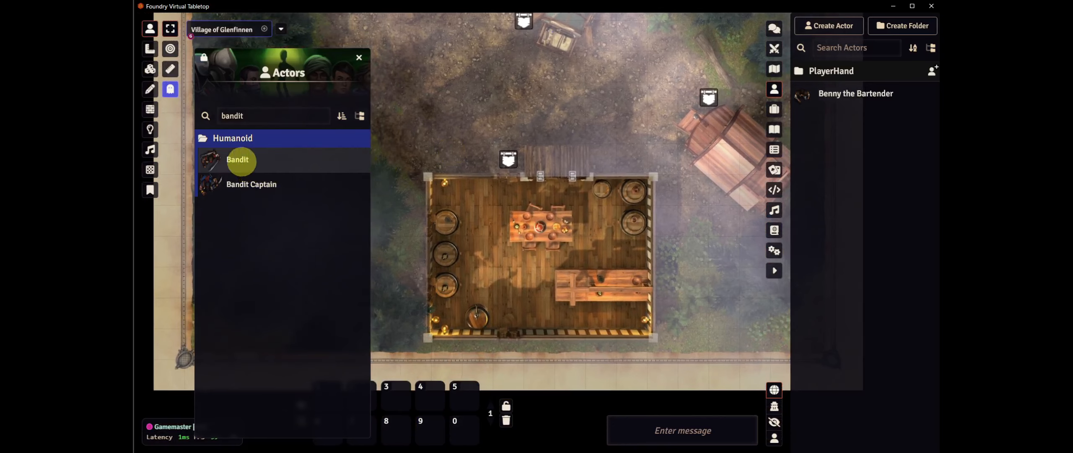
drag(241, 161, 503, 284)
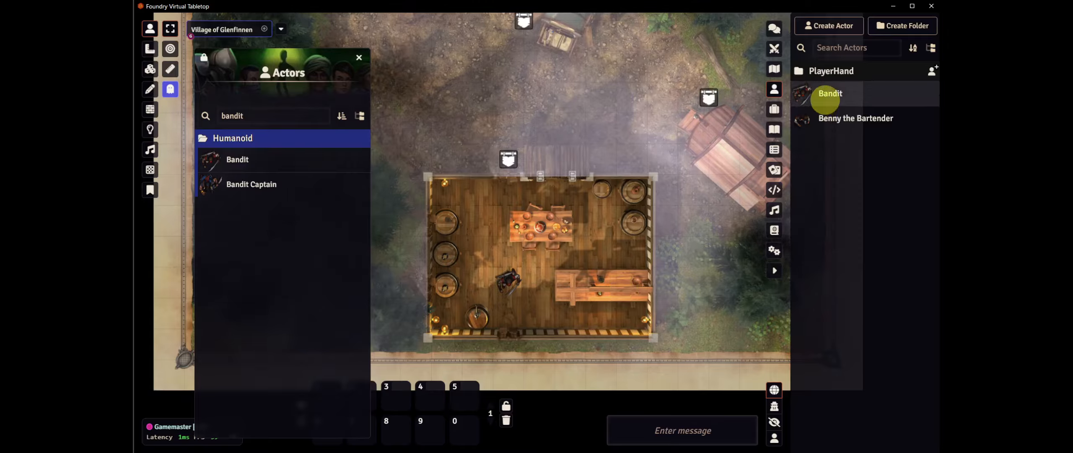
Rename the imported Bandit actor to Lug and close its sheet
click(825, 98)
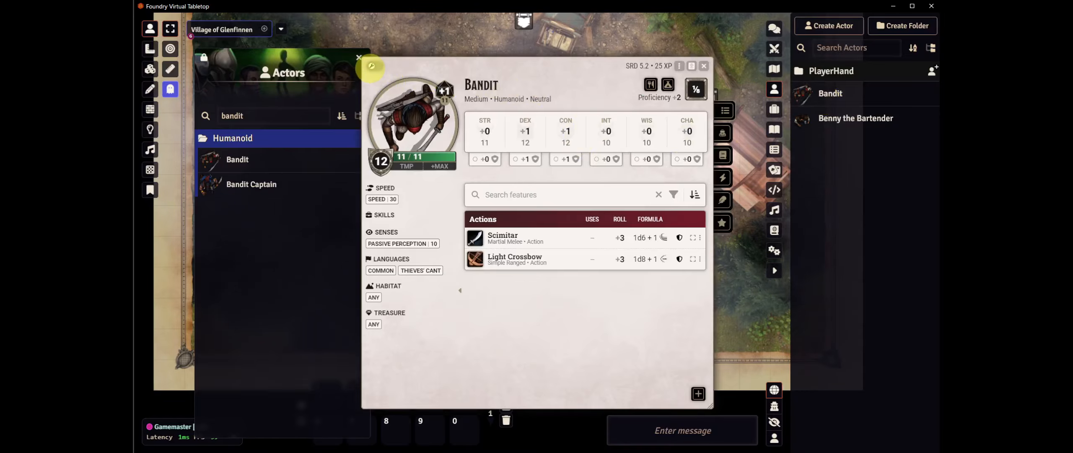
click(372, 66)
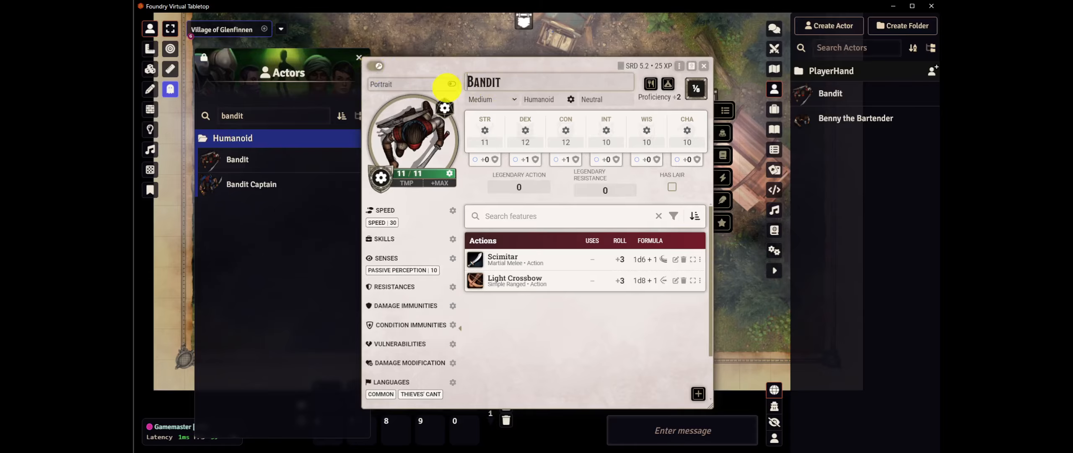
key(ctrl+a)
text(Lu)
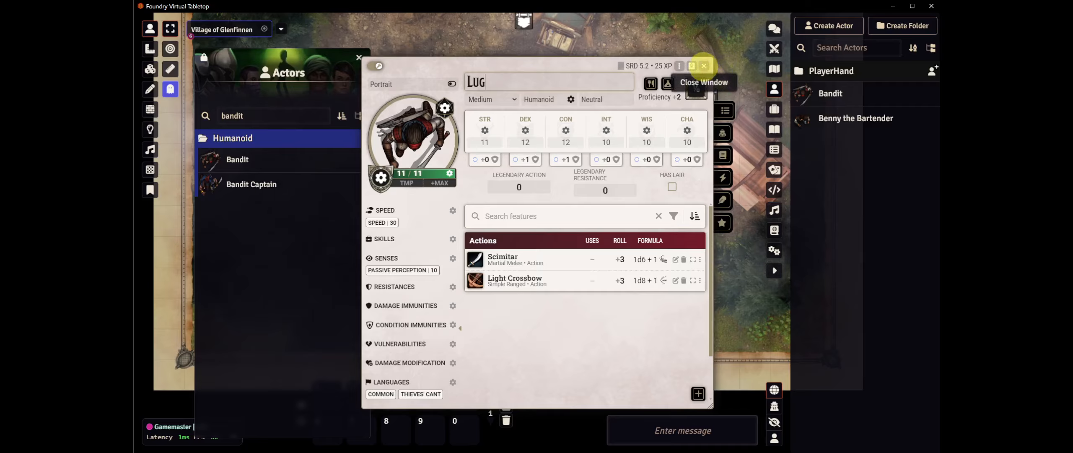
click(704, 66)
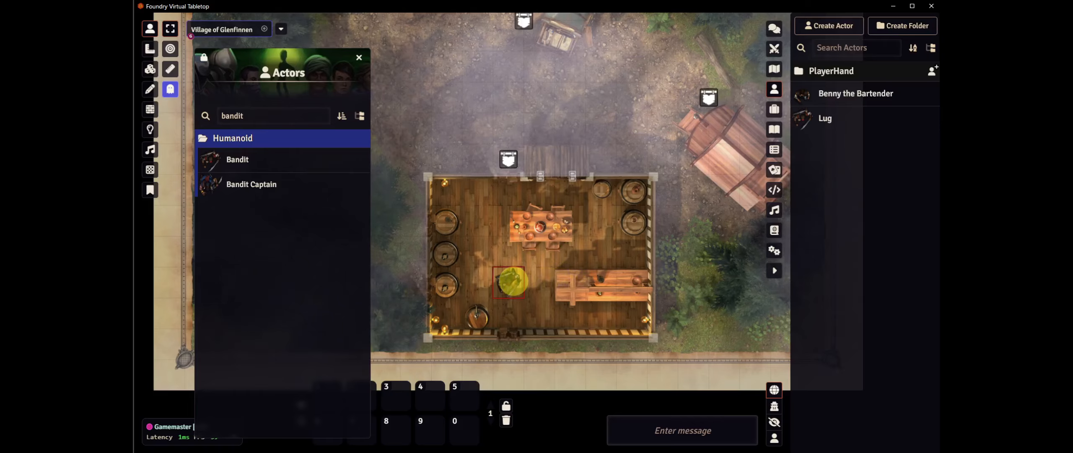
double_click(512, 281)
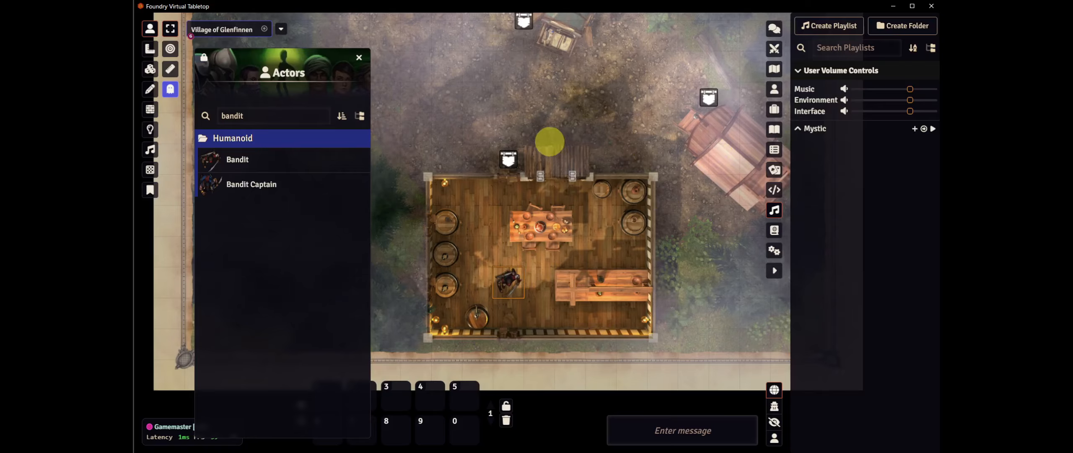
click(477, 133)
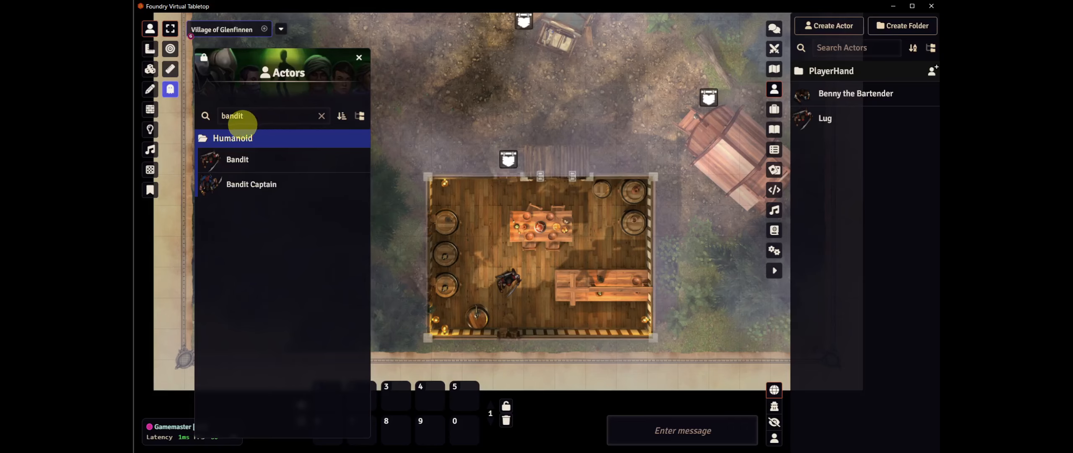
Search the Actors compendium for mage, and import both the Archmage and the Mage into the Actors directory
drag(251, 115, 210, 115)
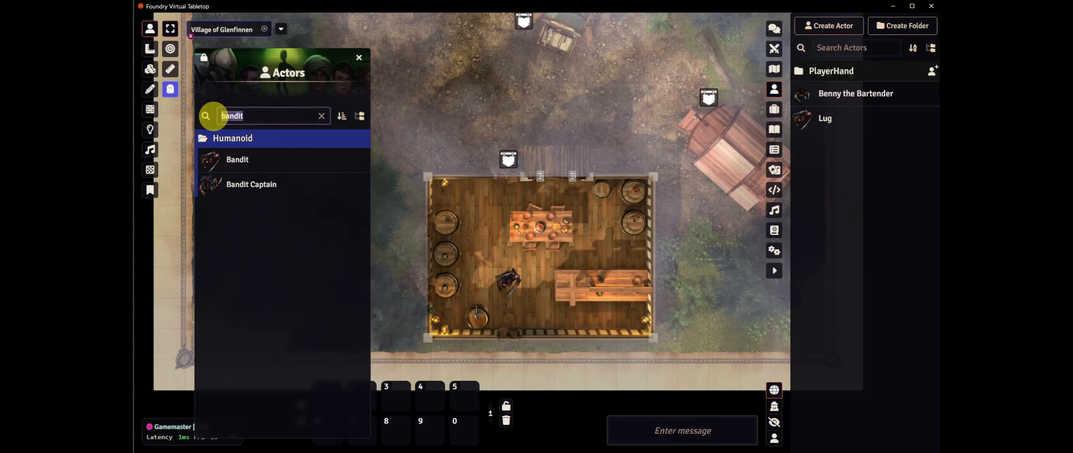
text(mage)
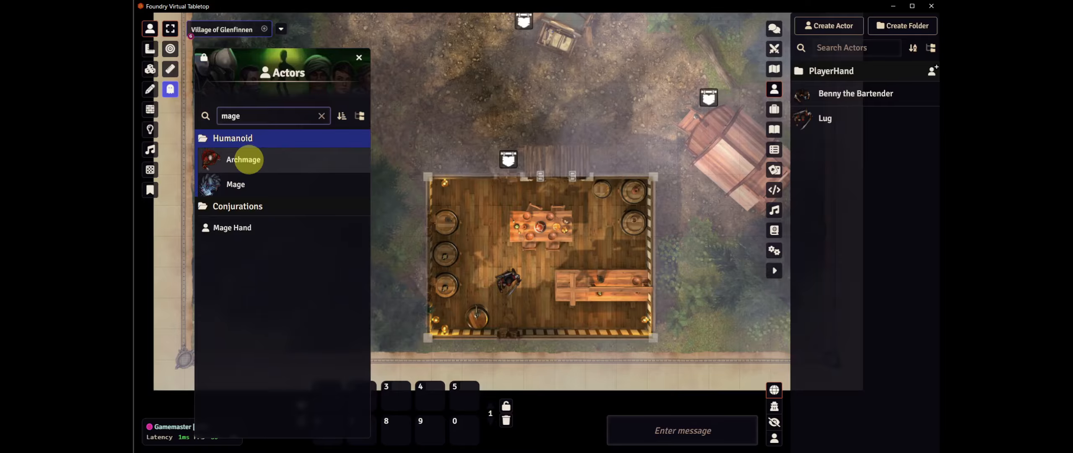
right_click(249, 159)
click(271, 168)
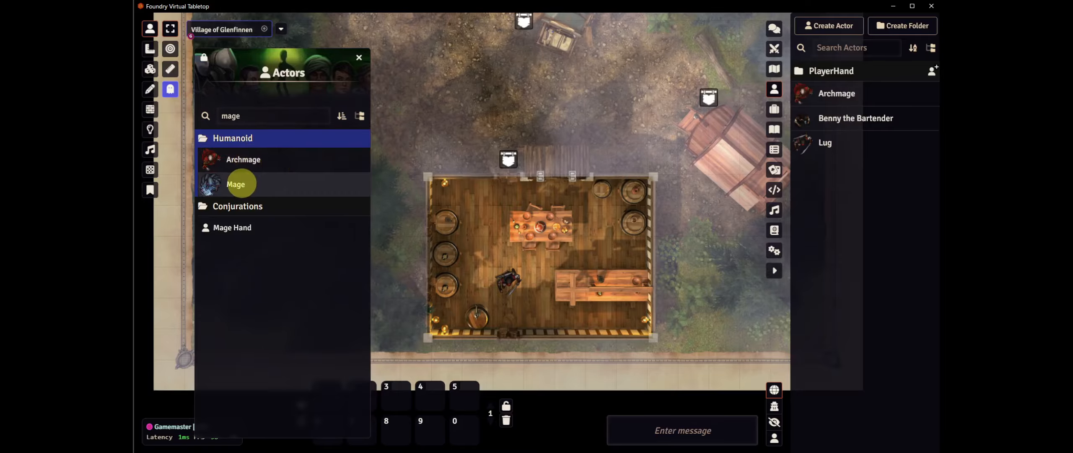
right_click(241, 183)
click(280, 187)
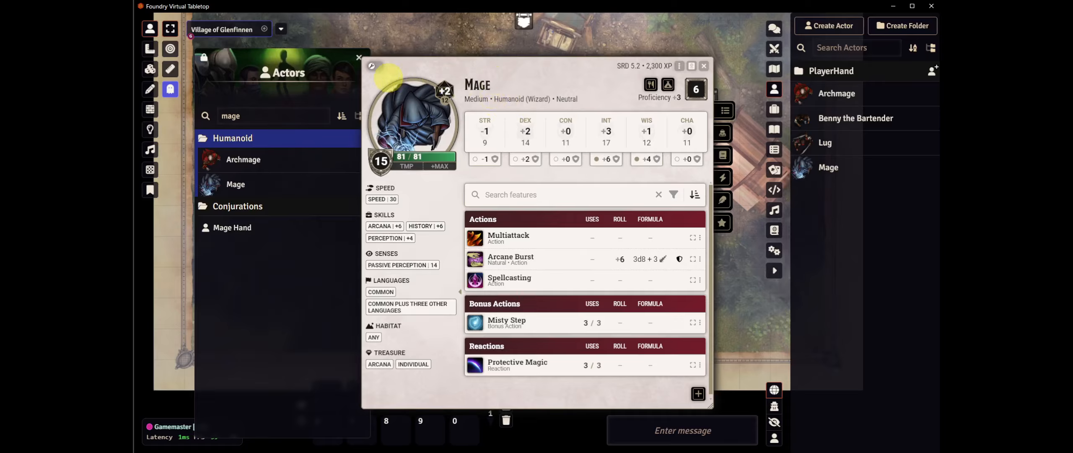
Rename the imported Mage actor to Manny the Merchant and close its sheet
click(372, 65)
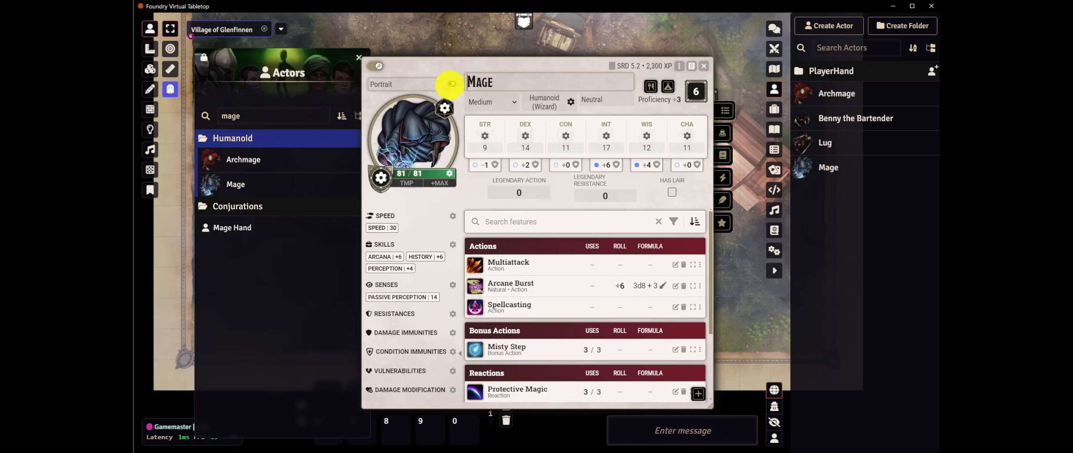
click(523, 88)
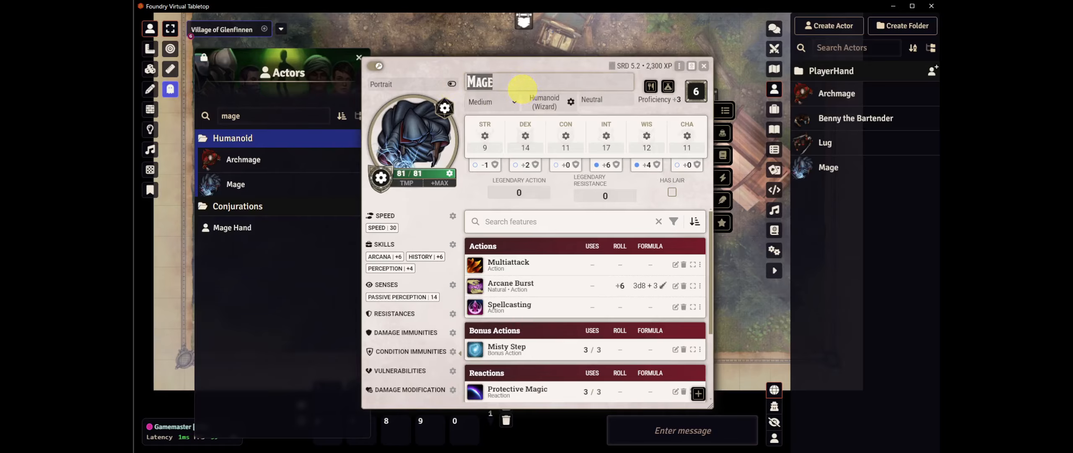
text(Manny the Merch)
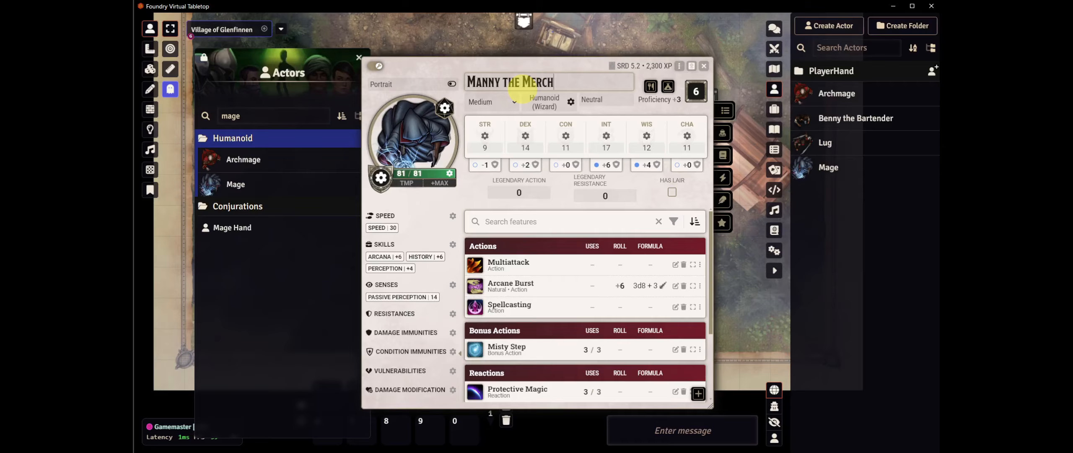
text(ant)
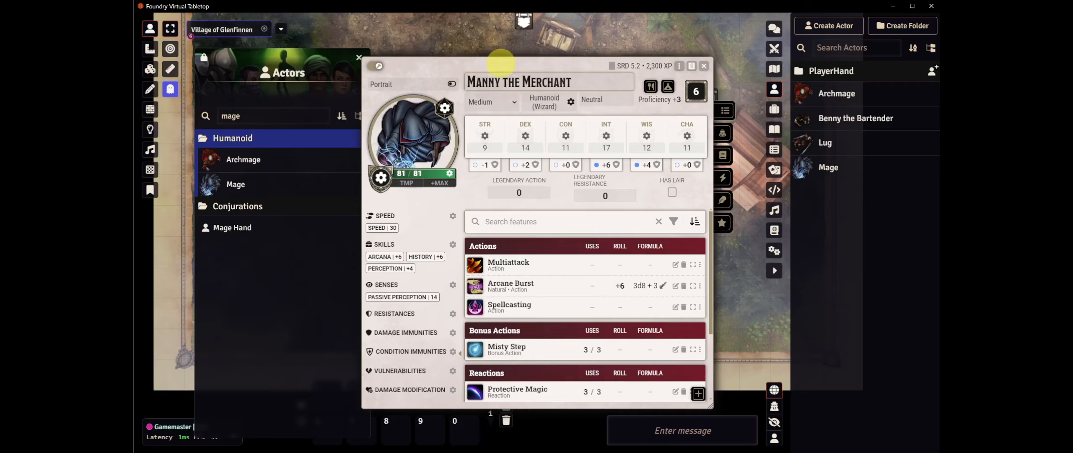
key(Return)
click(704, 66)
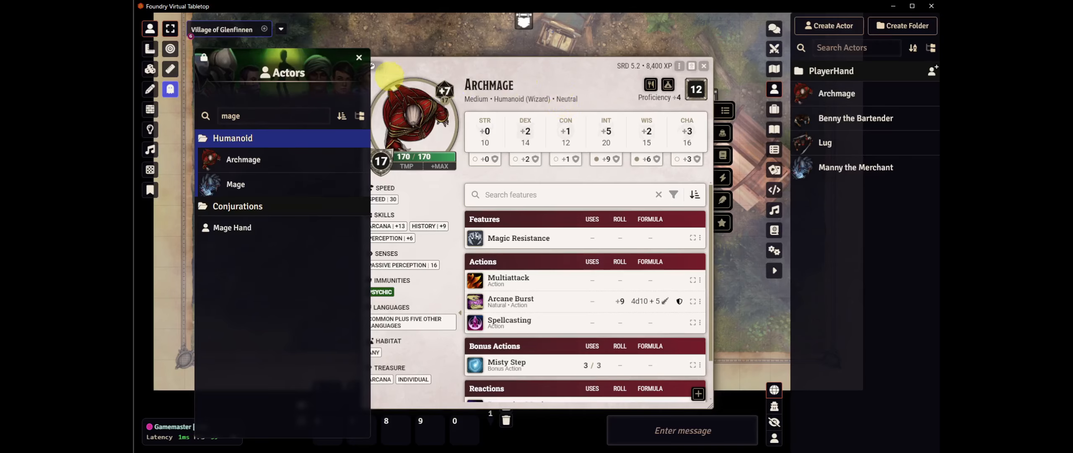
Rename the imported Archmage actor to Madame Fortune and close its sheet
click(371, 66)
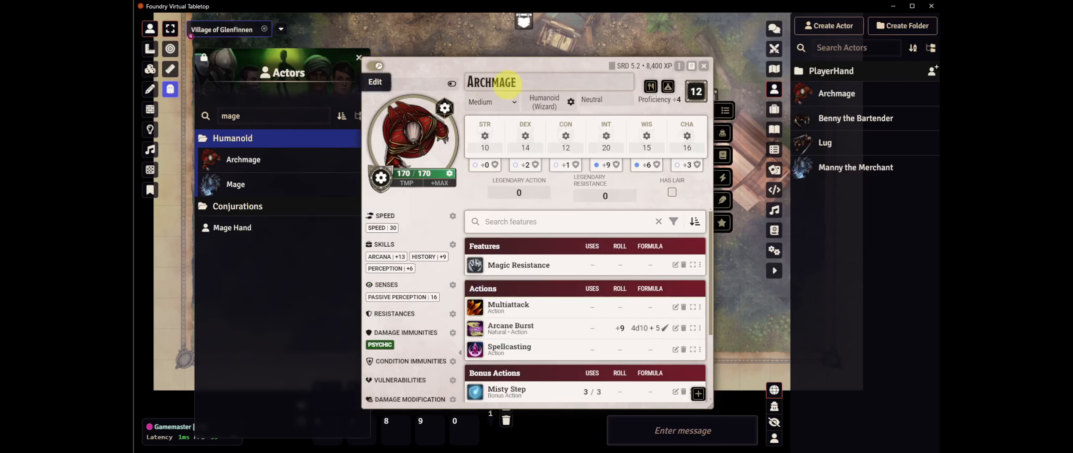
double_click(534, 81)
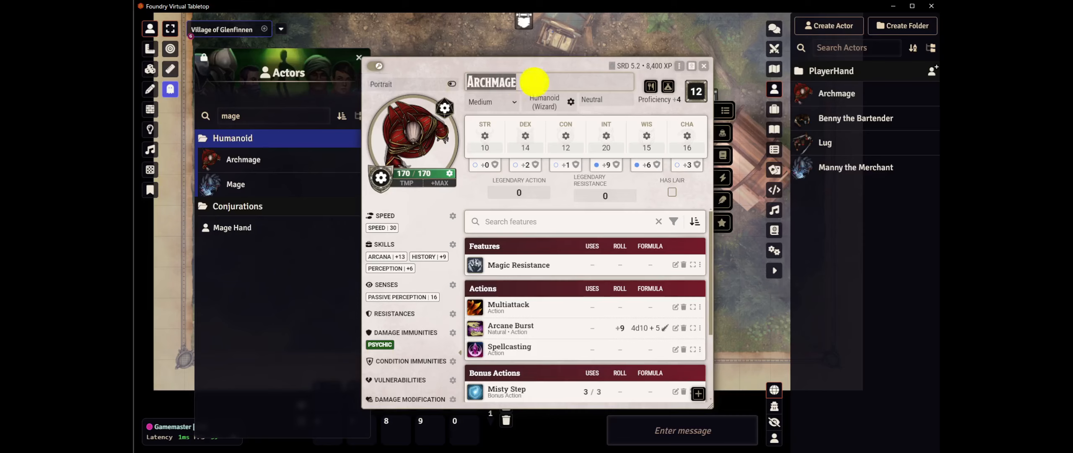
text(M)
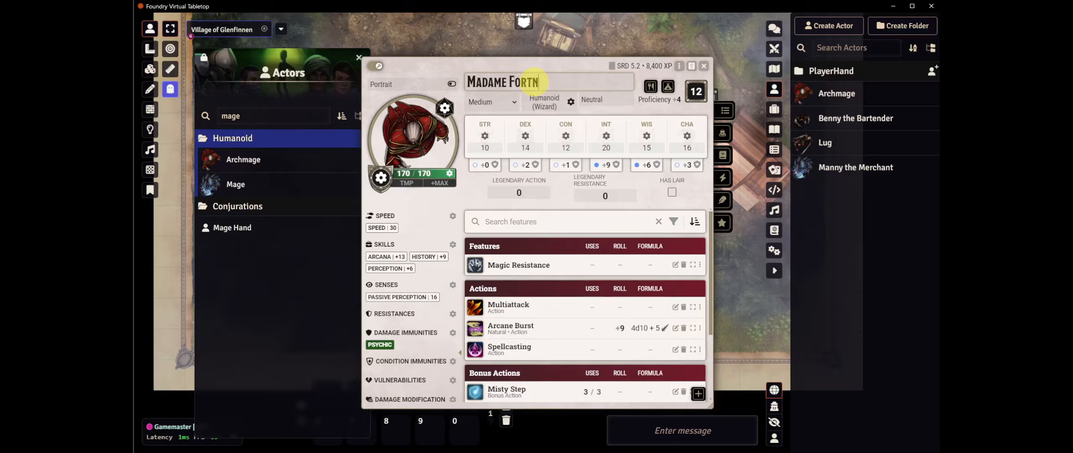
text(adame Fortune)
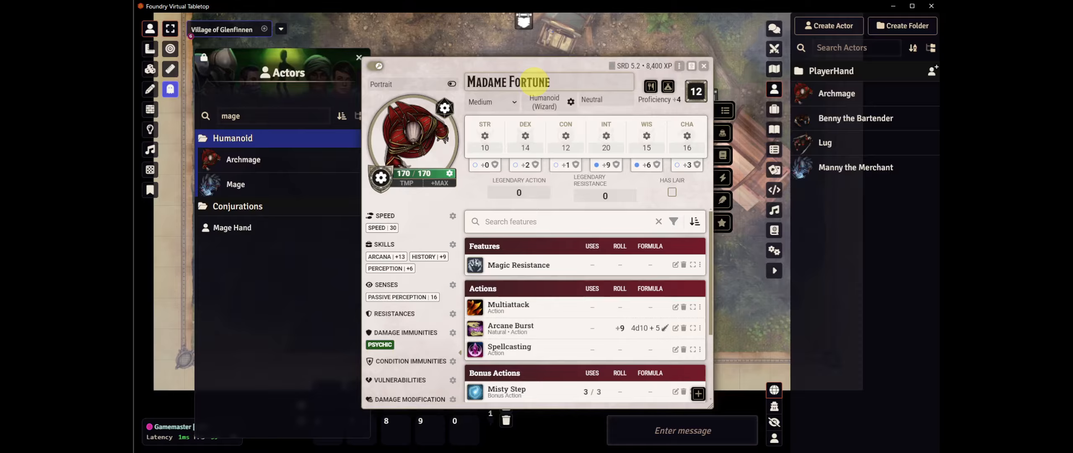
key(Return)
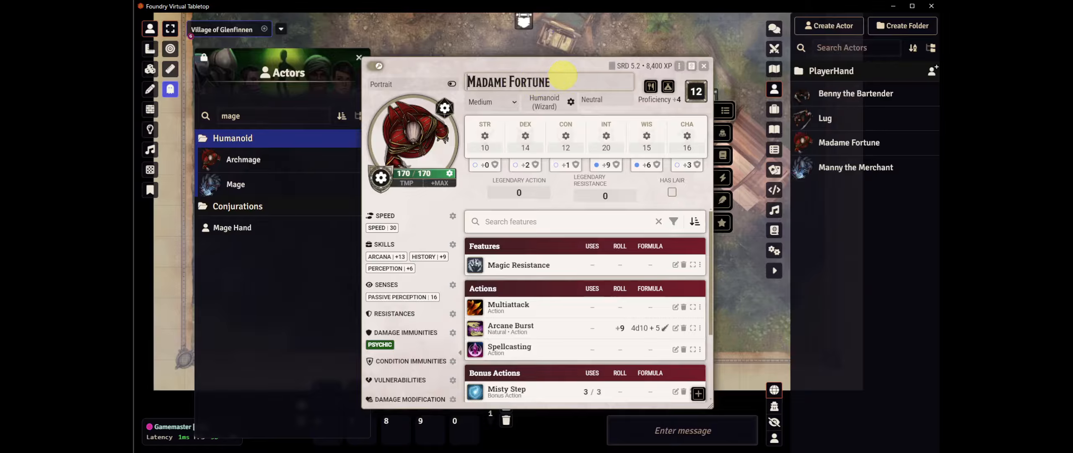
click(704, 66)
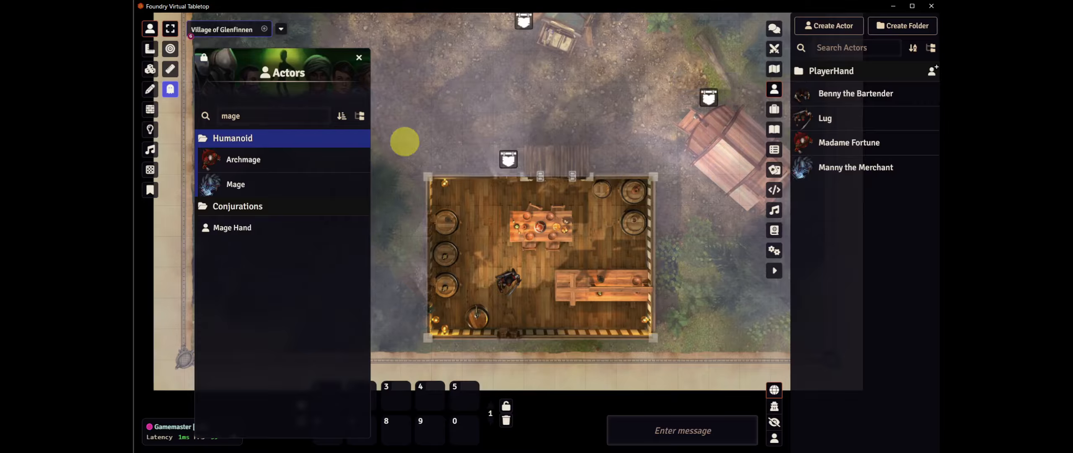
Search the Actors compendium for shadow, import the Shadow under its original name, and close its sheet
drag(251, 116, 194, 117)
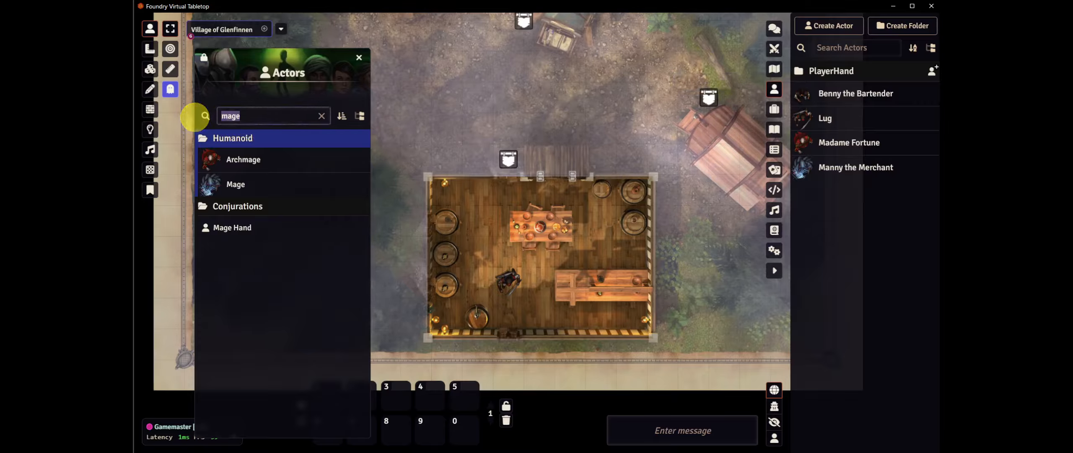
text(shadow)
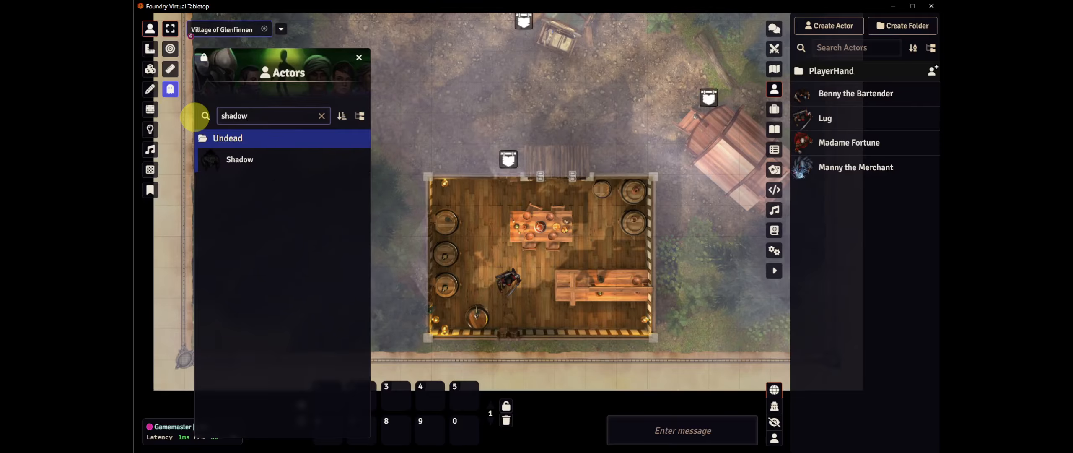
right_click(288, 157)
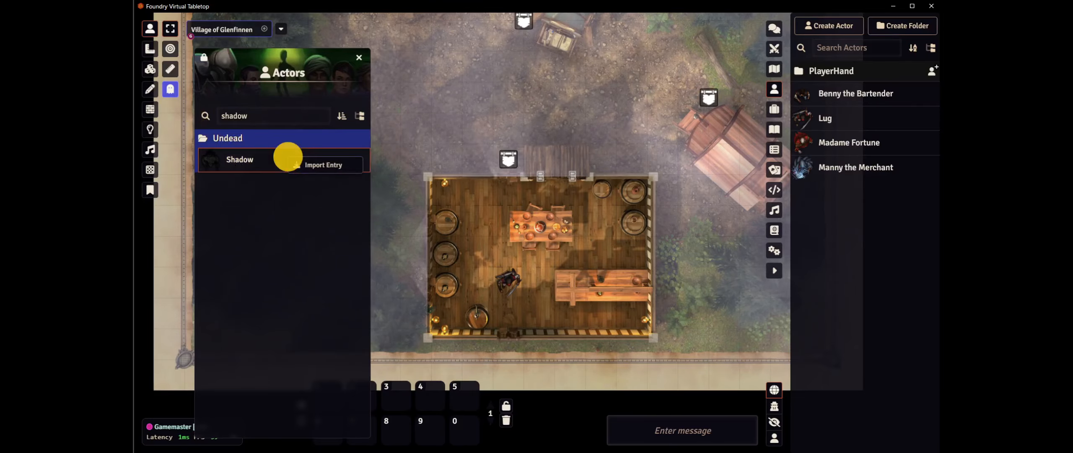
click(321, 165)
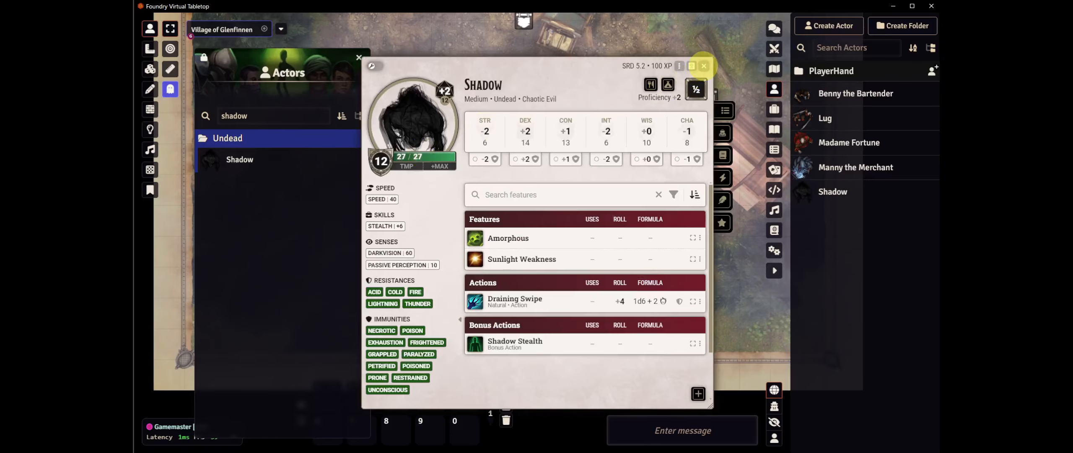
click(704, 66)
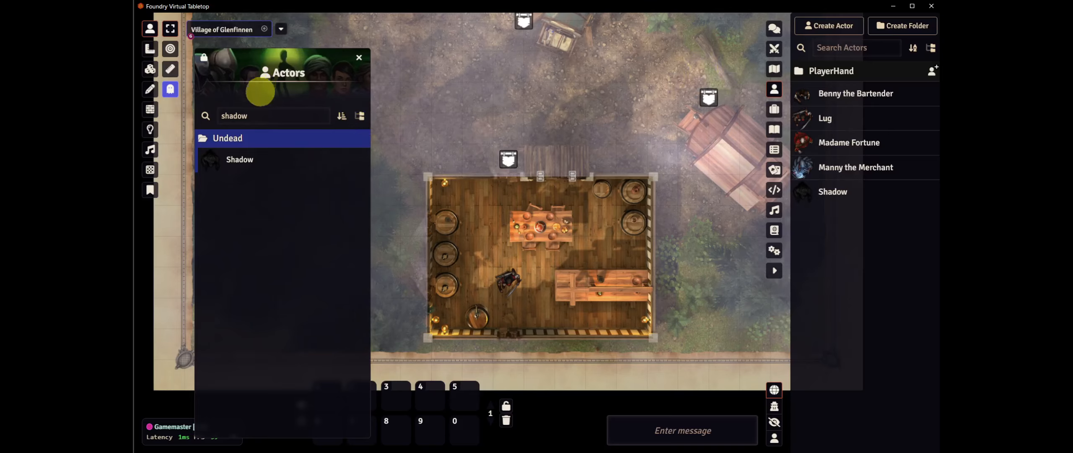
Find the Scout in the Actors compendium, import it into the Actors directory, and rename the imported actor to Quill
double_click(255, 115)
text(sc)
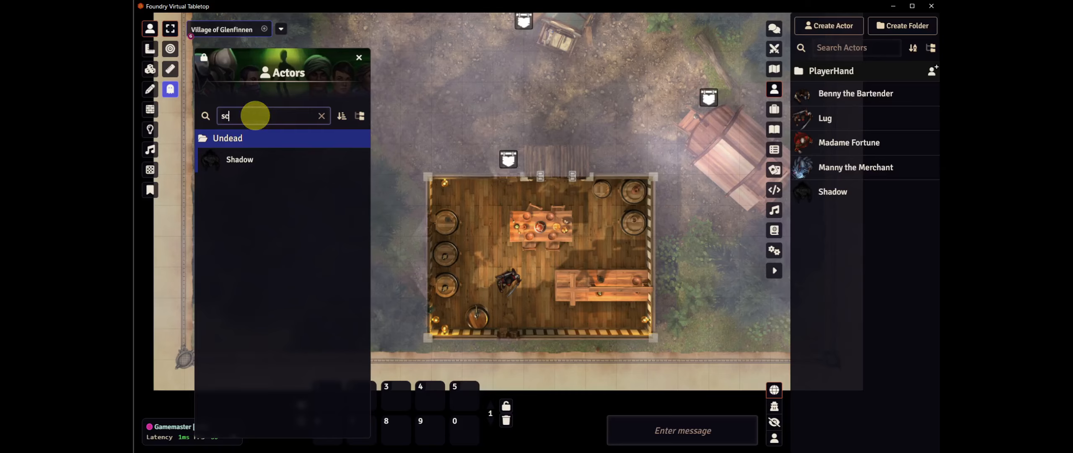
text(out)
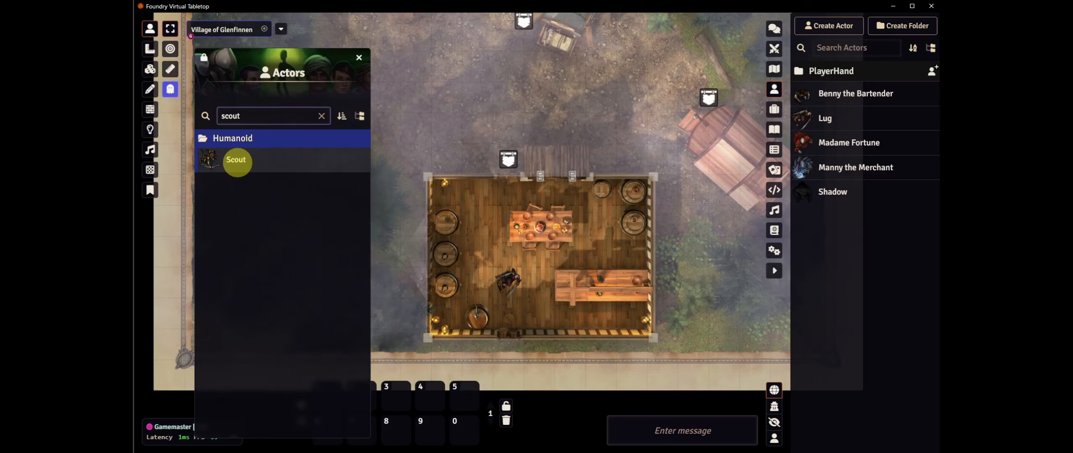
click(237, 161)
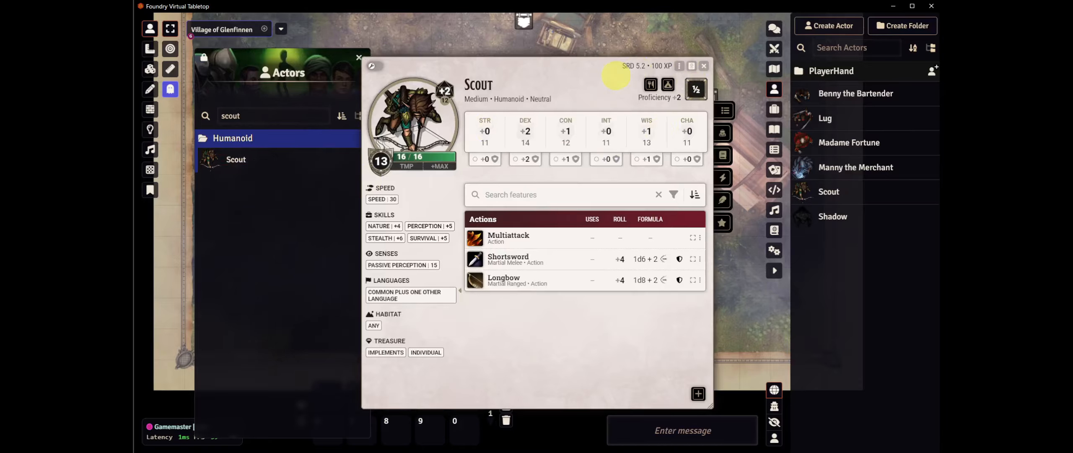
click(371, 66)
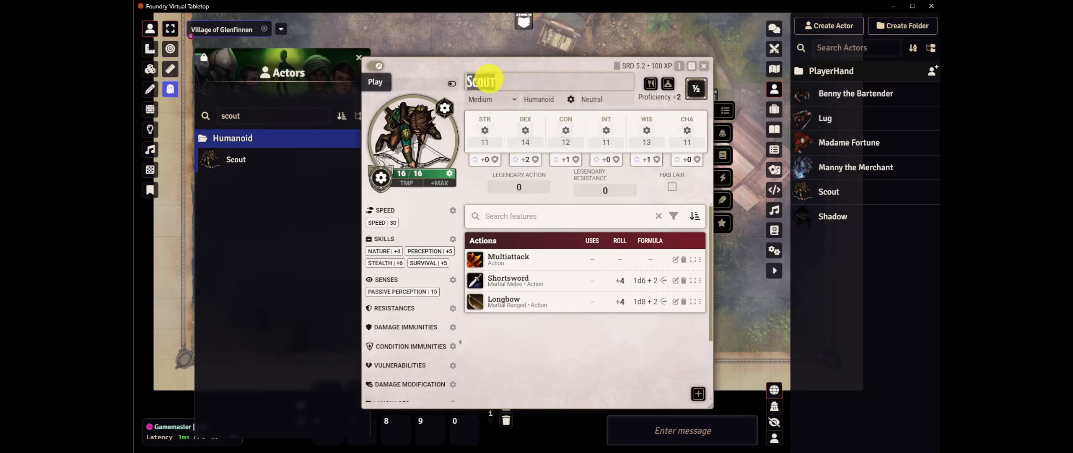
text(Quill)
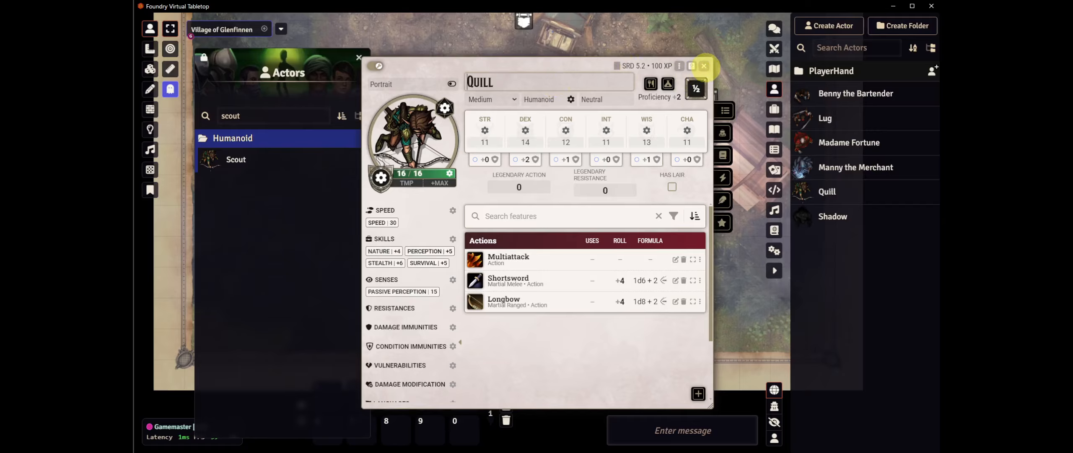
Close Quill's sheet and the compendium, and place Benny the Bartender in the tavern and Manny the Merchant, Quill and Shadow outside it
click(704, 66)
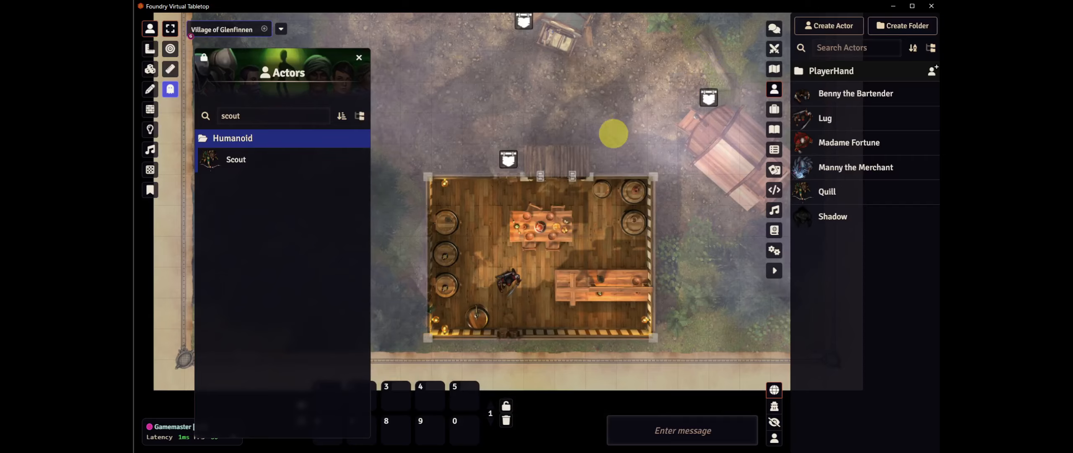
click(359, 57)
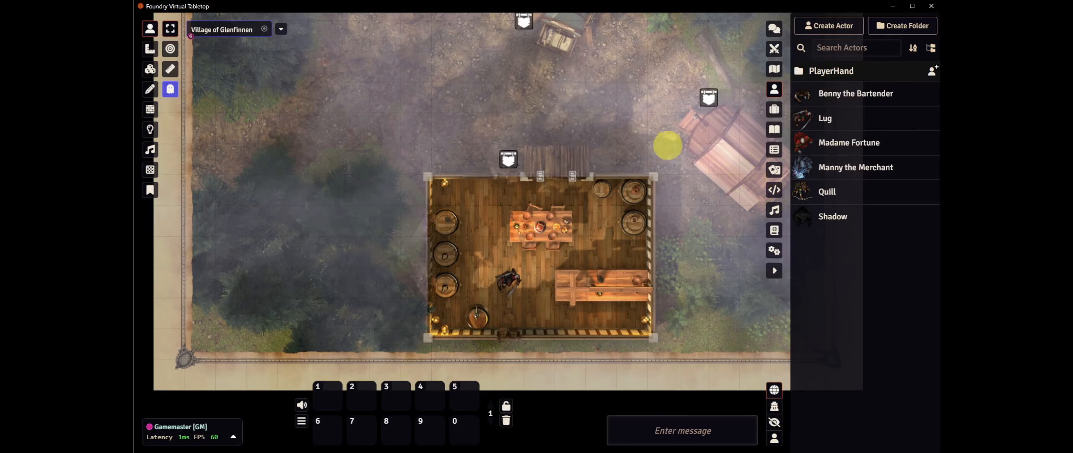
drag(641, 129, 591, 217)
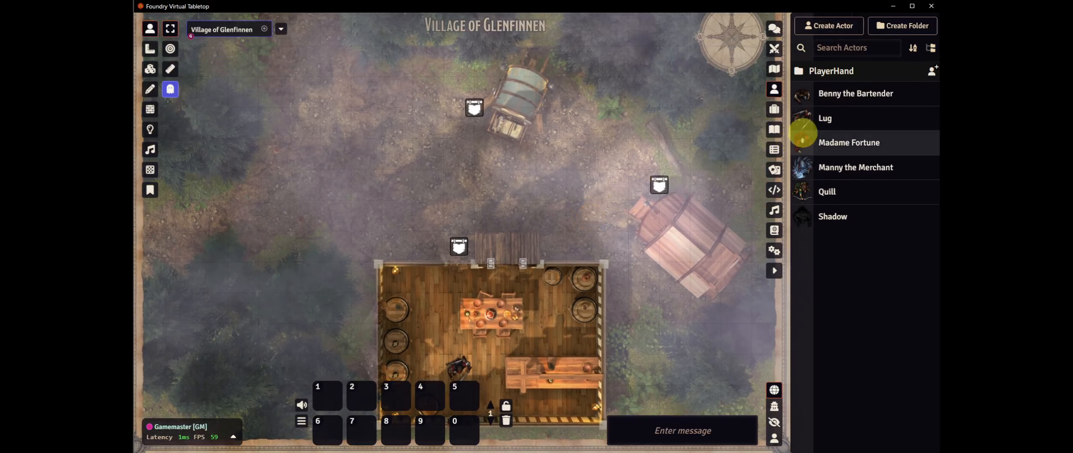
drag(858, 94, 522, 340)
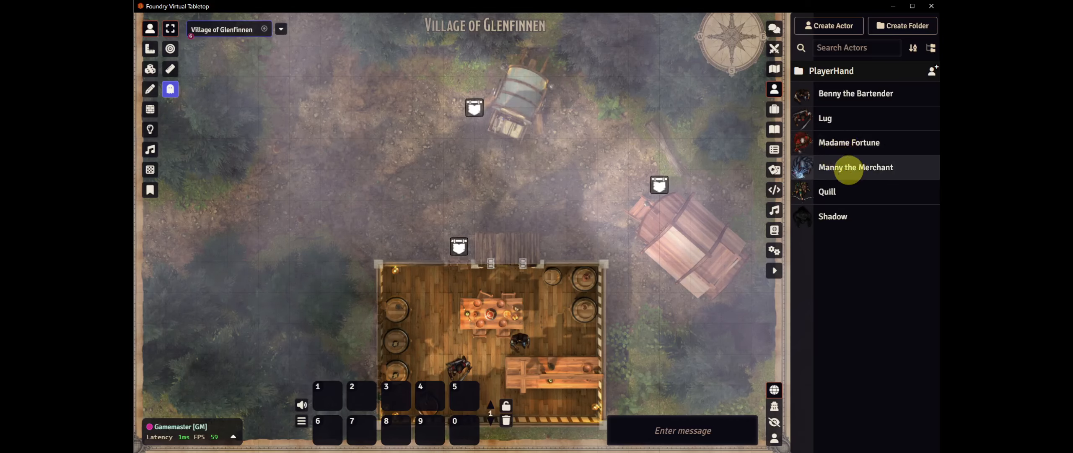
drag(848, 169, 495, 148)
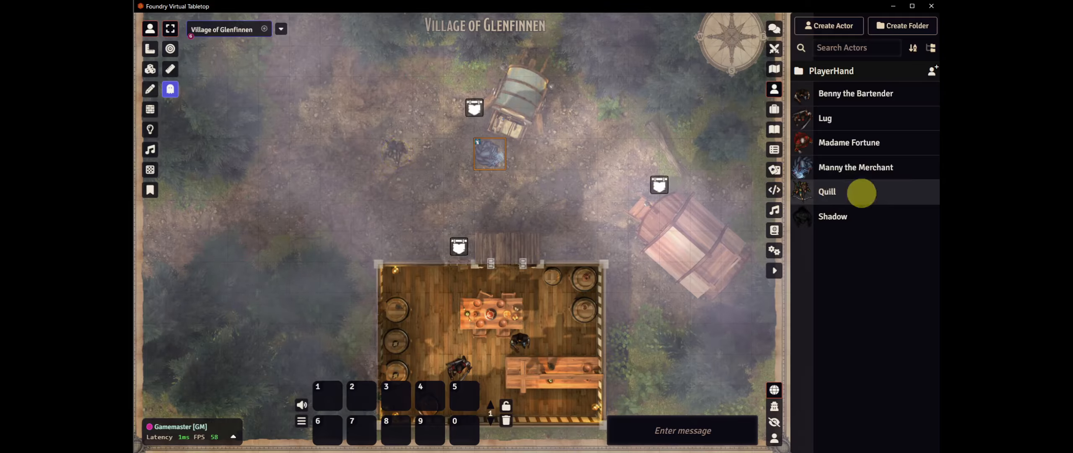
drag(802, 202, 569, 125)
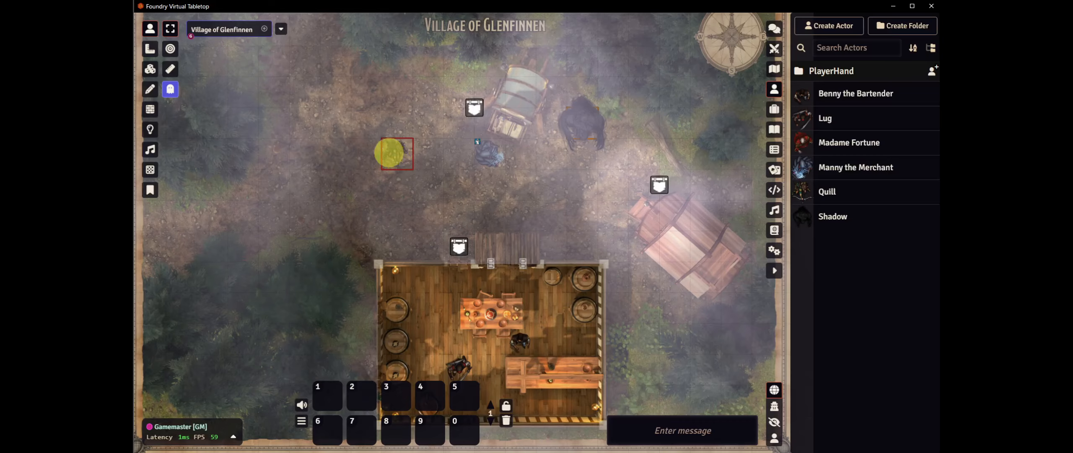
Enable vision on Quill's token, switching it off and on again to compare the view, and update the token
click(397, 153)
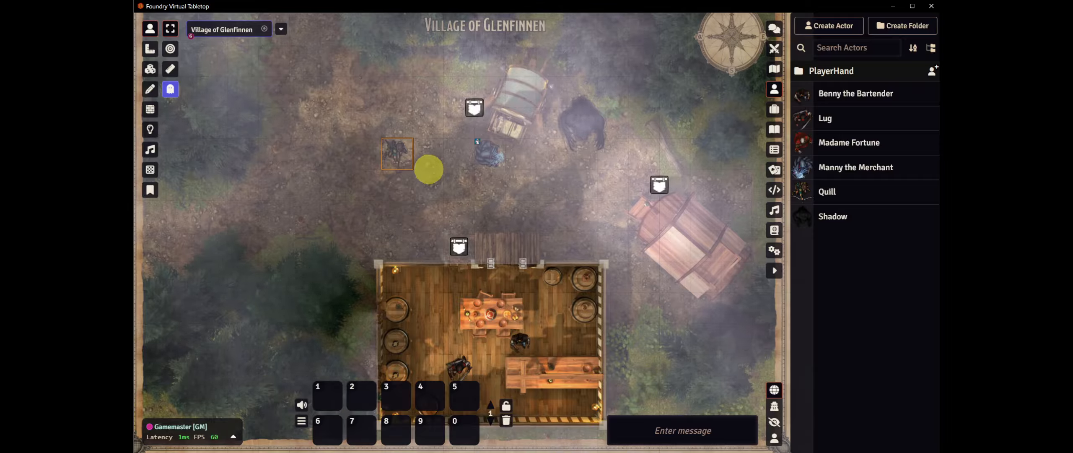
right_click(399, 151)
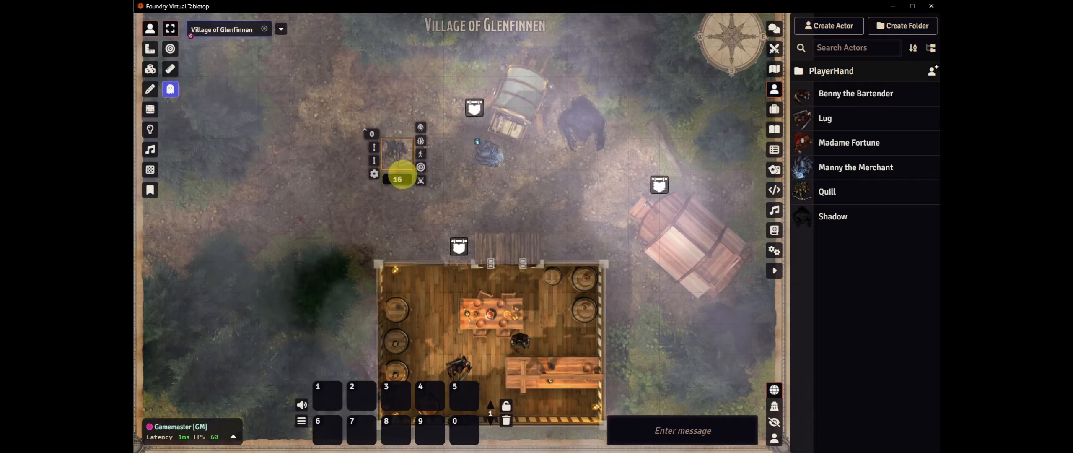
scroll(384, 166, up, 1)
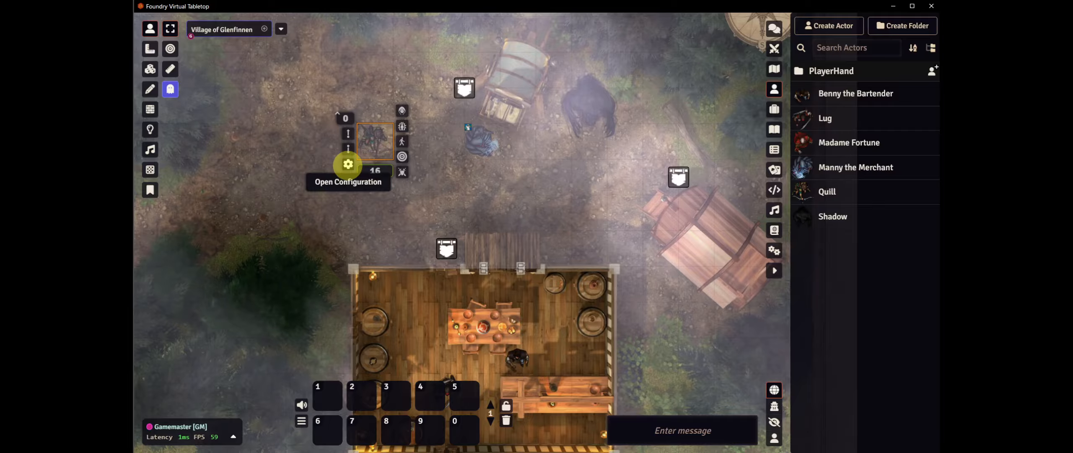
click(348, 164)
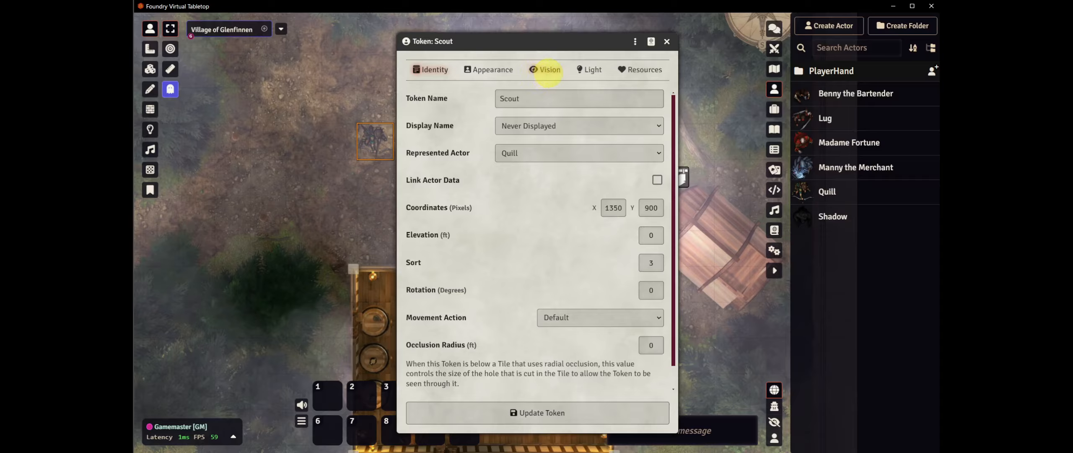
click(548, 70)
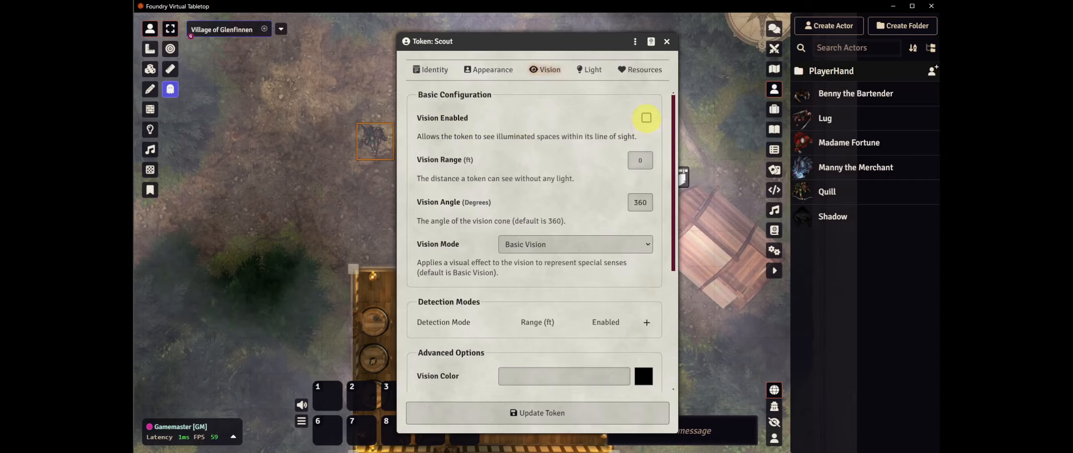
click(646, 118)
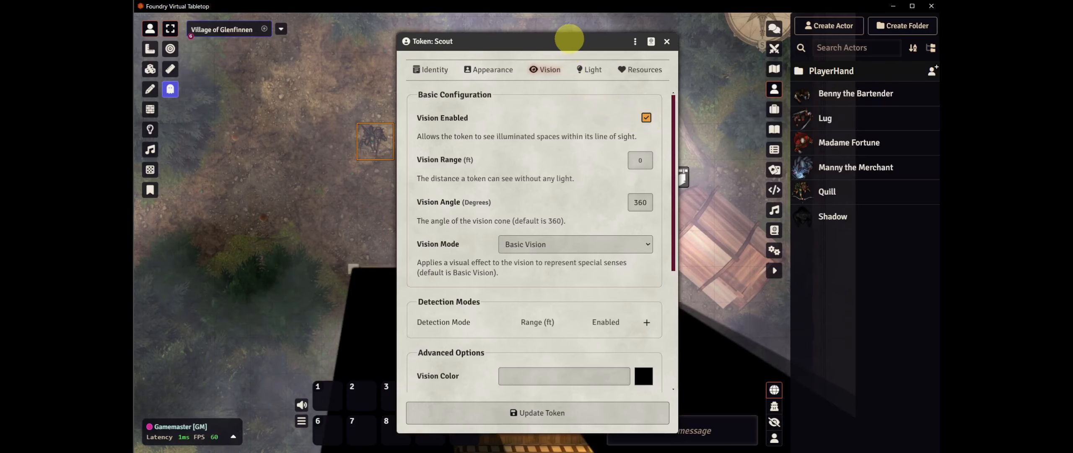
drag(573, 42, 716, 43)
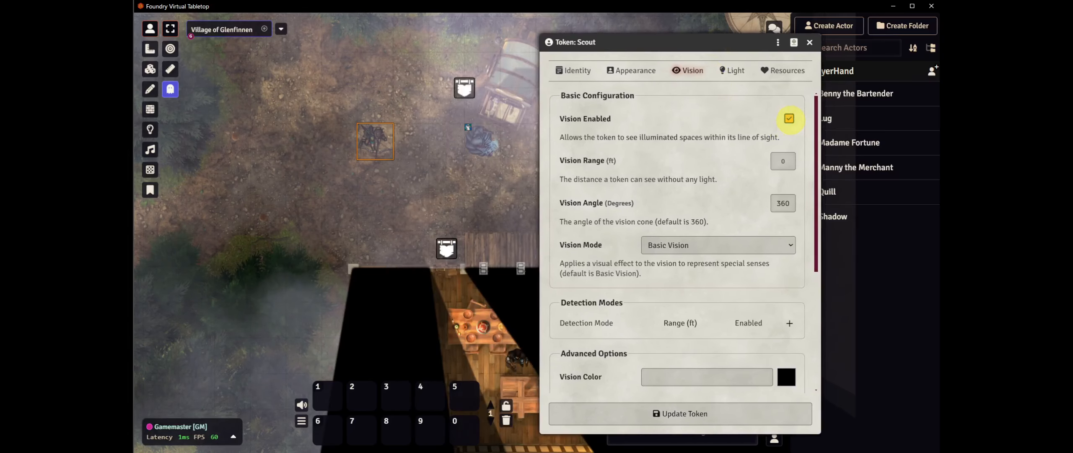
click(790, 119)
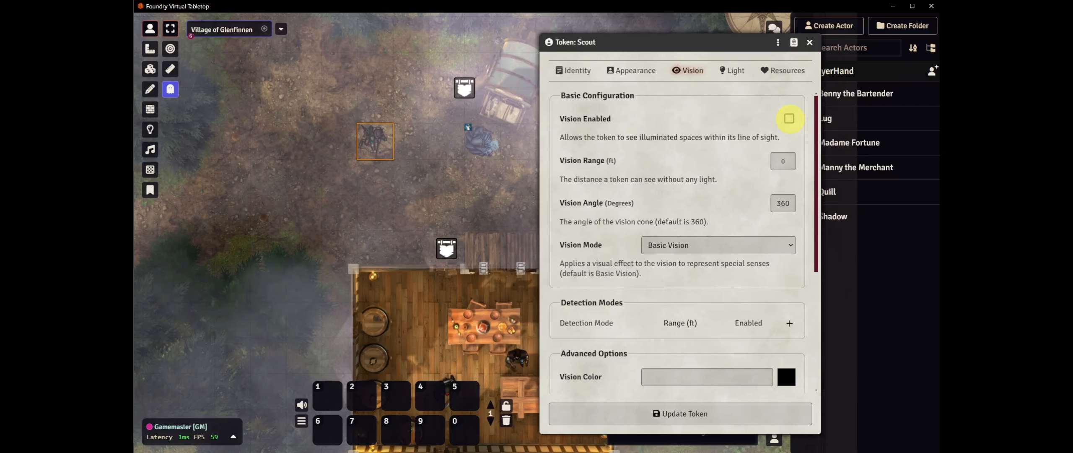
click(789, 118)
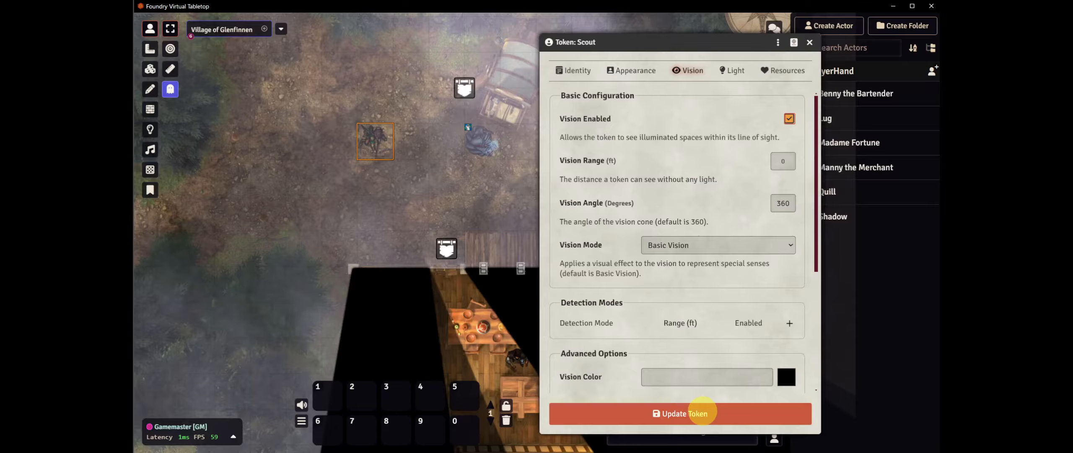
click(702, 411)
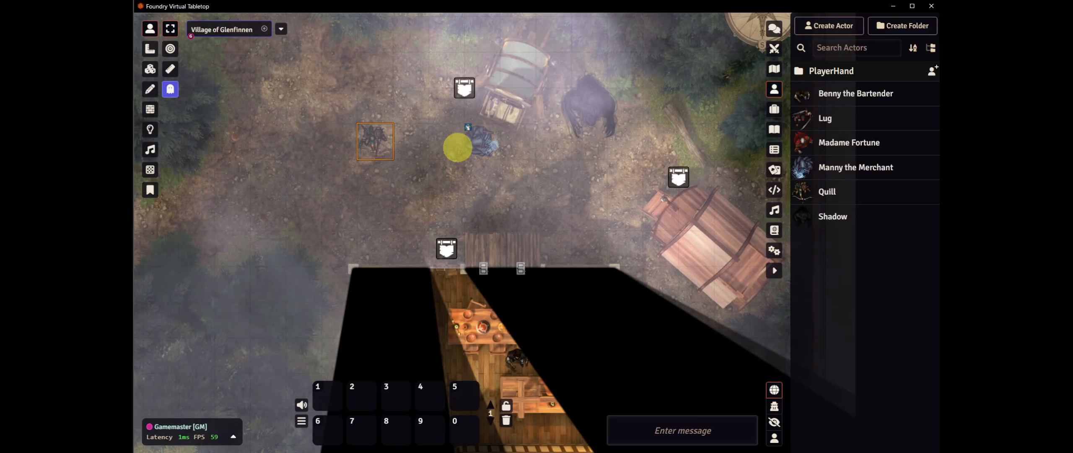
Enable vision for Lug's token inside the tavern and update the token
click(473, 142)
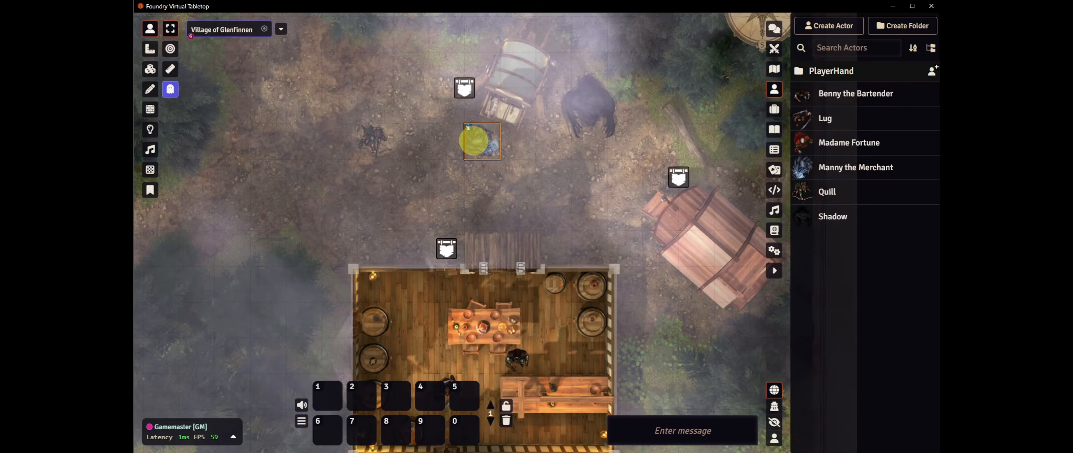
drag(487, 201, 524, 105)
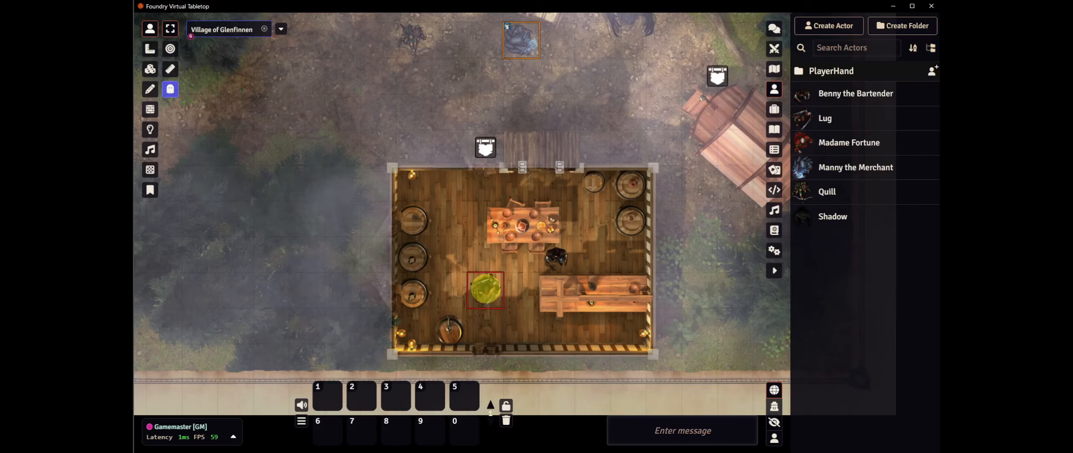
right_click(486, 289)
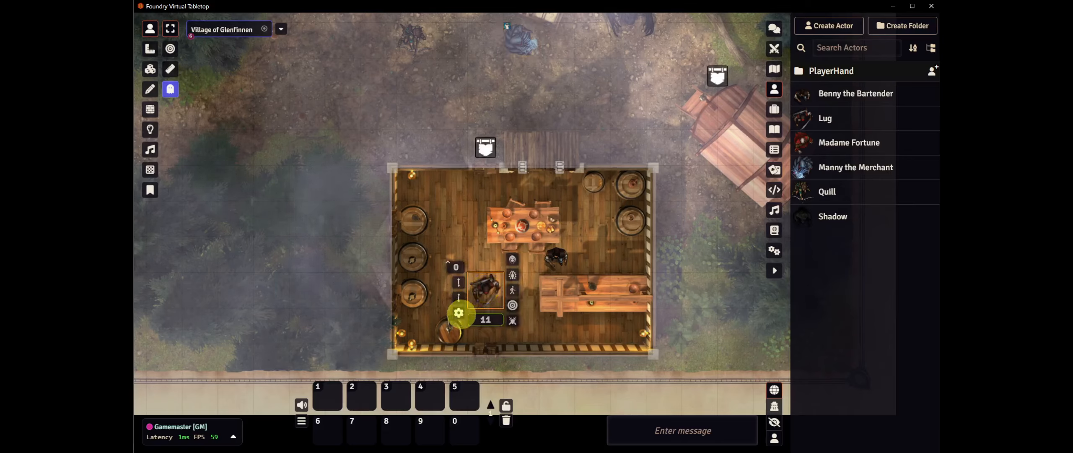
click(458, 312)
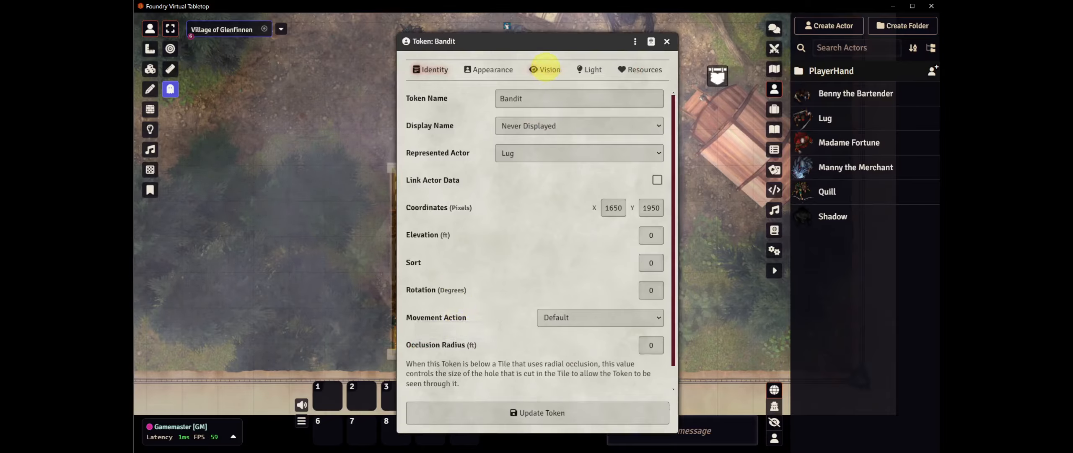
click(544, 70)
click(646, 117)
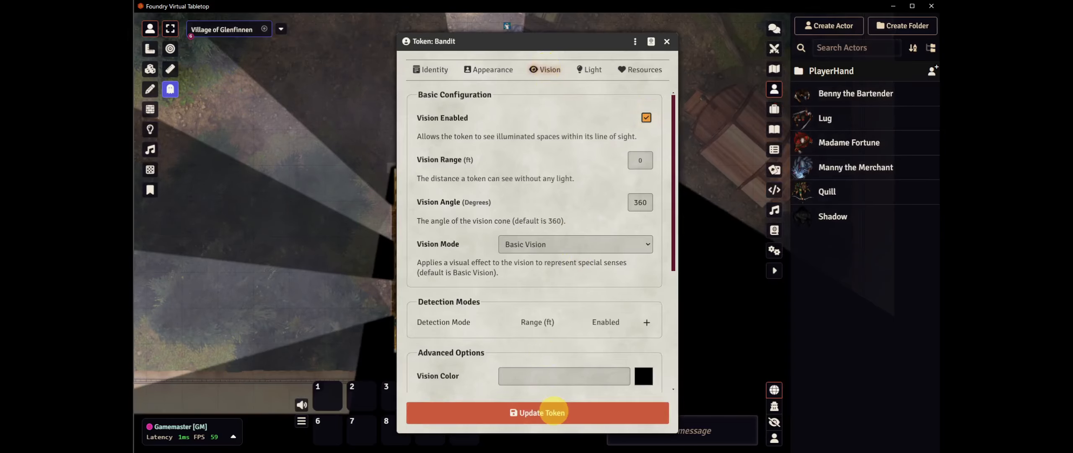
click(553, 412)
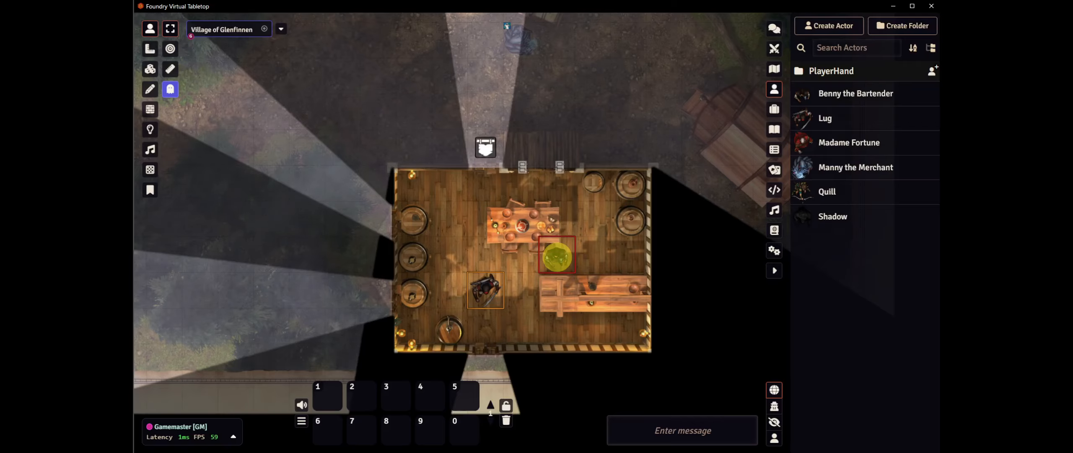
Enable vision for Benny the Bartender's token beside the tavern's dining table and update the token
right_click(557, 256)
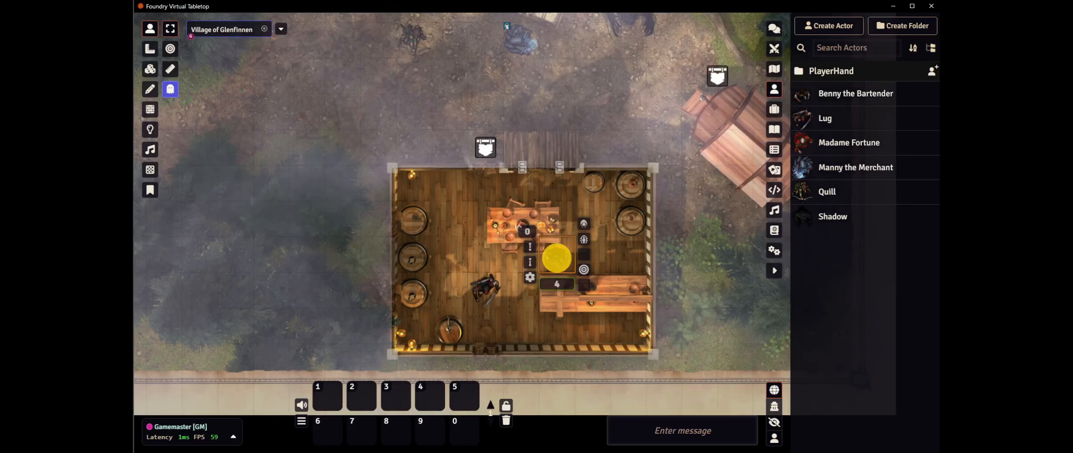
click(530, 277)
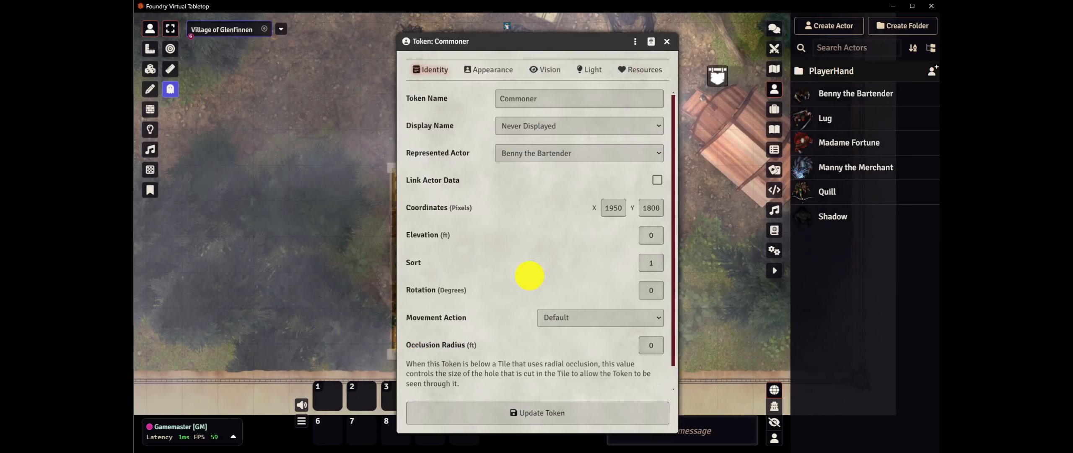
click(545, 70)
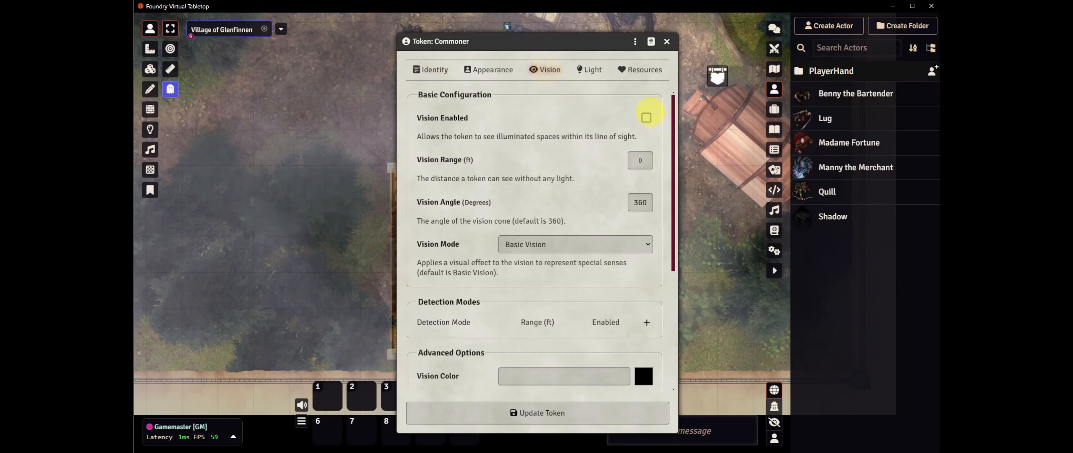
click(646, 118)
click(556, 412)
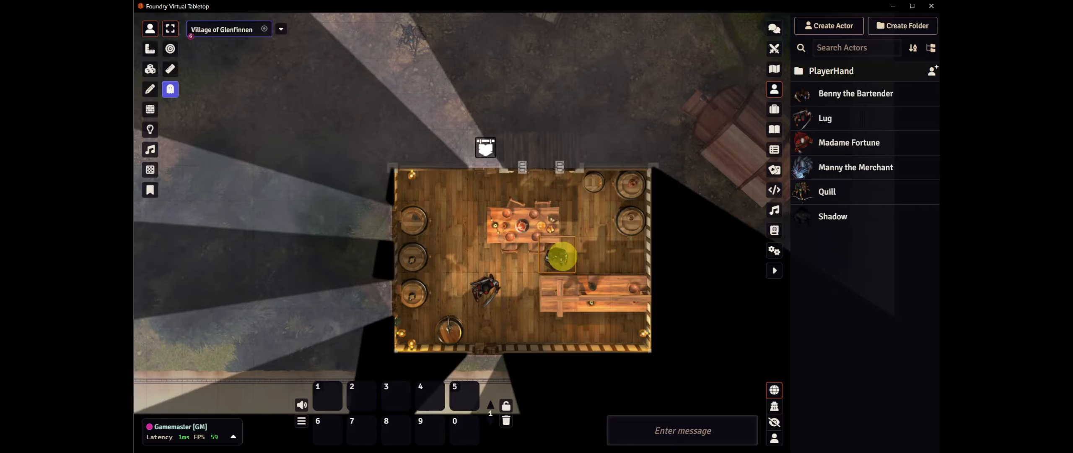
Enable vision for the Shadow token standing outside near the covered wagon and update the token
drag(647, 105, 647, 290)
click(592, 210)
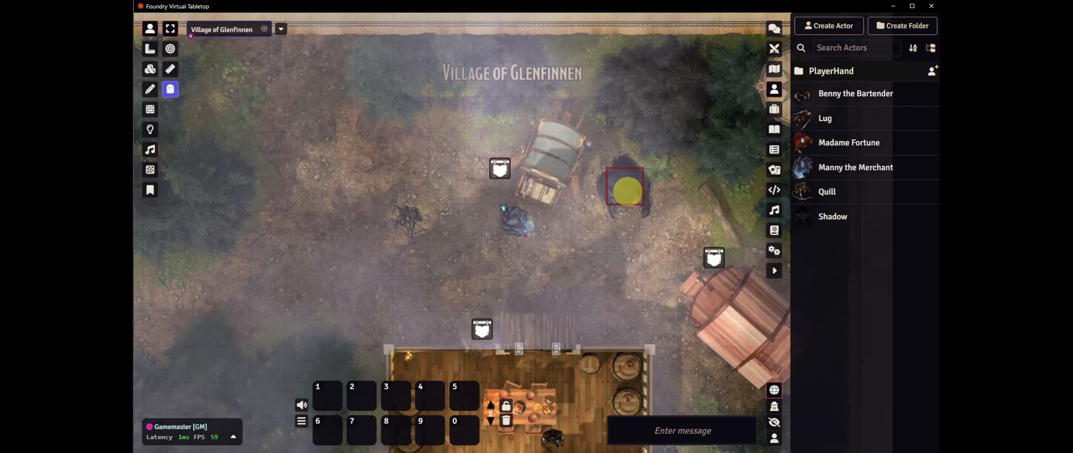
click(626, 188)
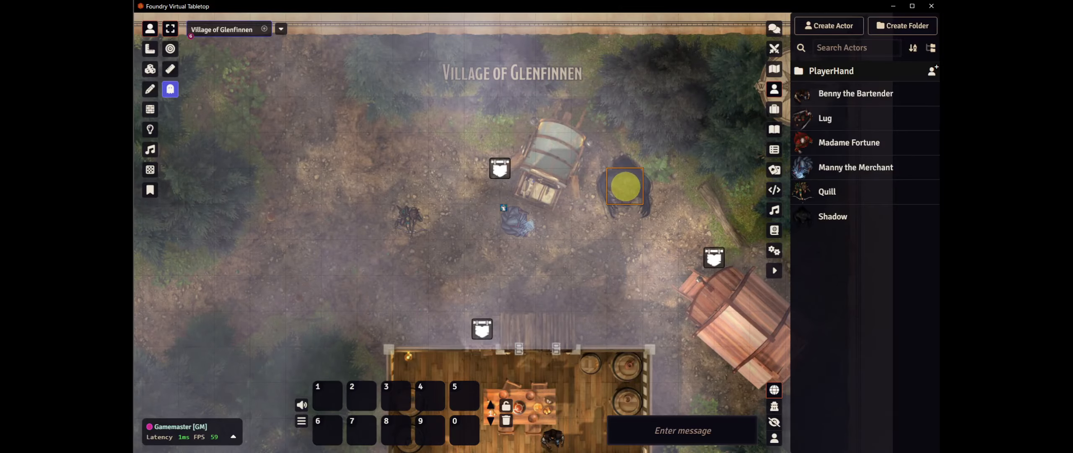
right_click(625, 186)
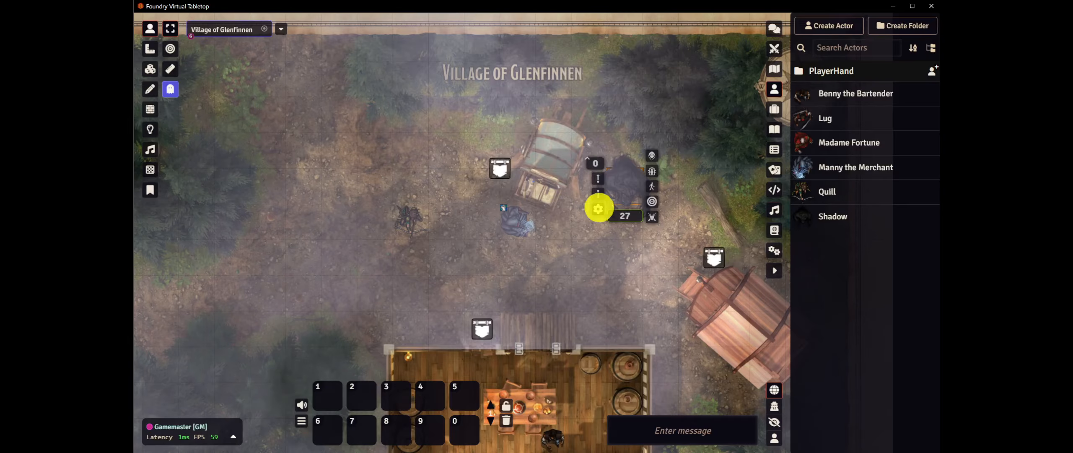
click(599, 205)
click(545, 69)
click(646, 117)
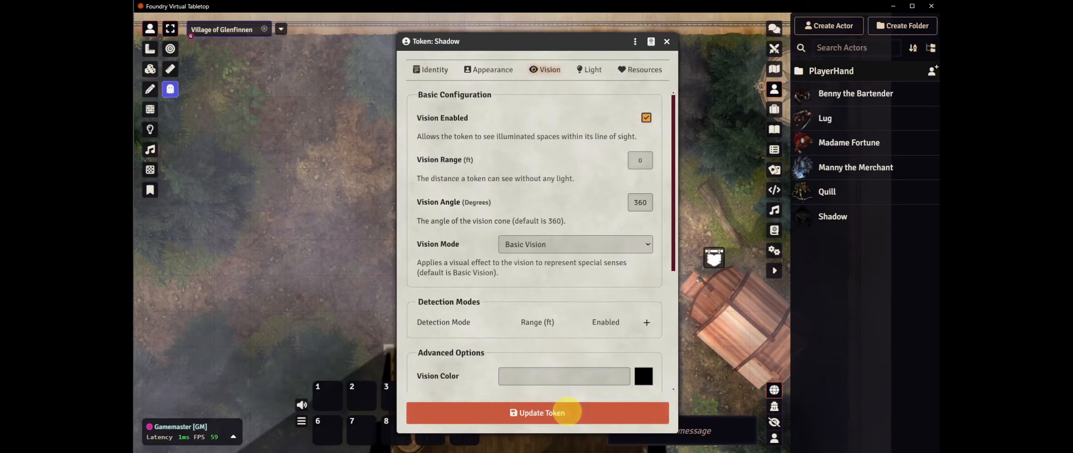
click(567, 412)
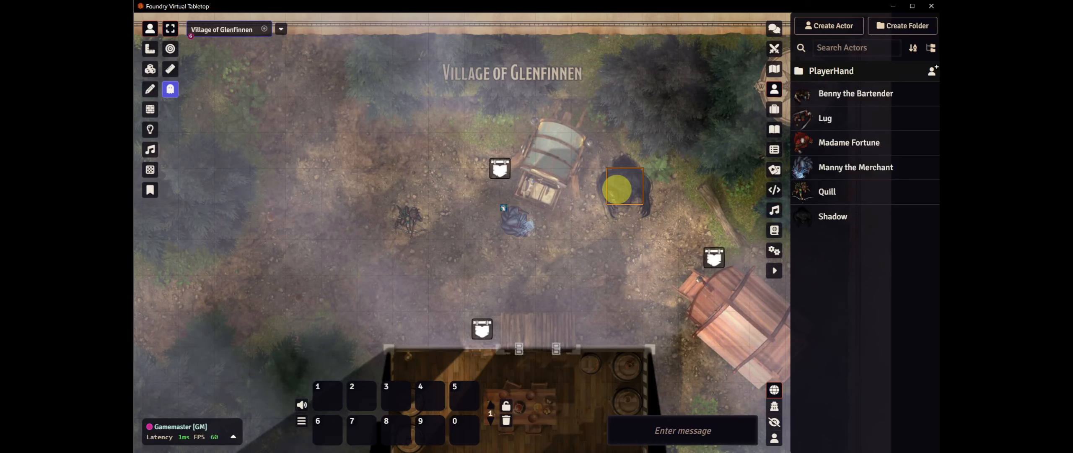
Hide the Shadow token by toggling its visibility state, and move it 30 ft from beside the wagon into the tavern
right_click(617, 189)
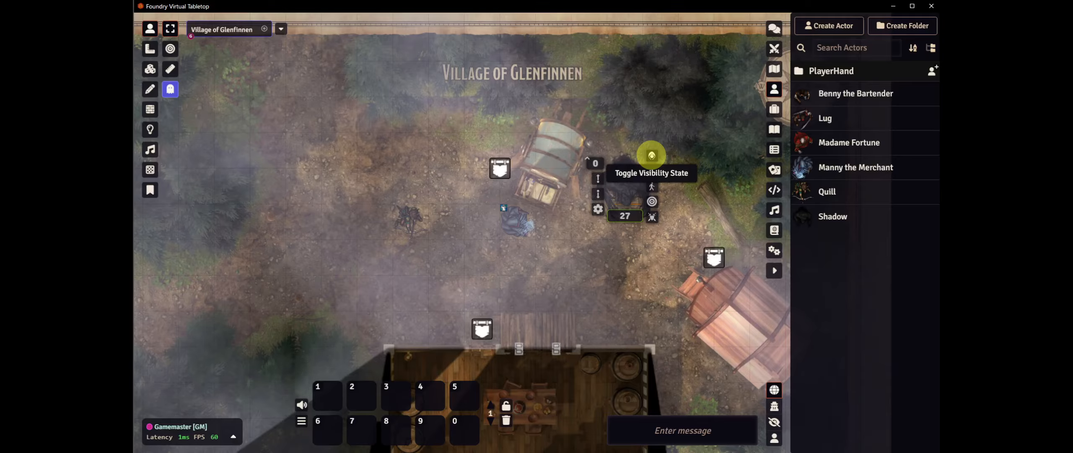
click(652, 156)
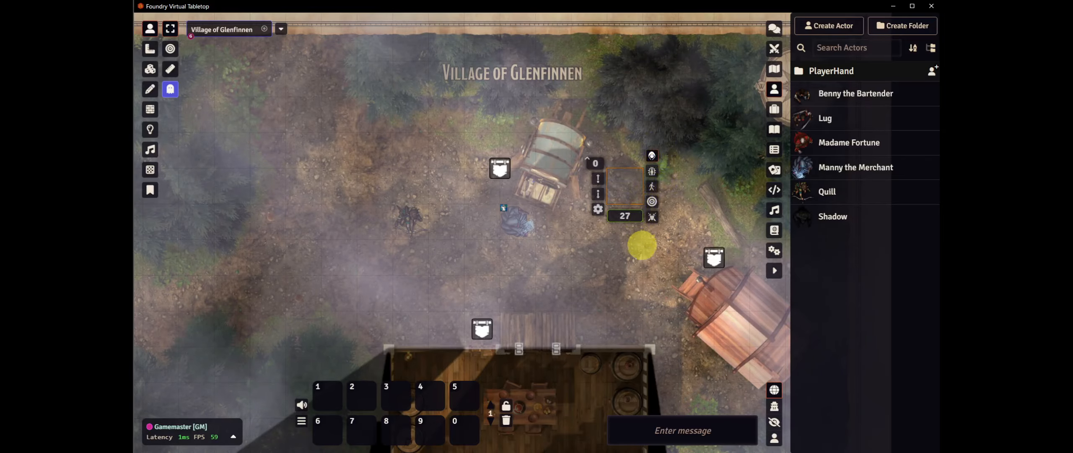
drag(642, 239, 644, 172)
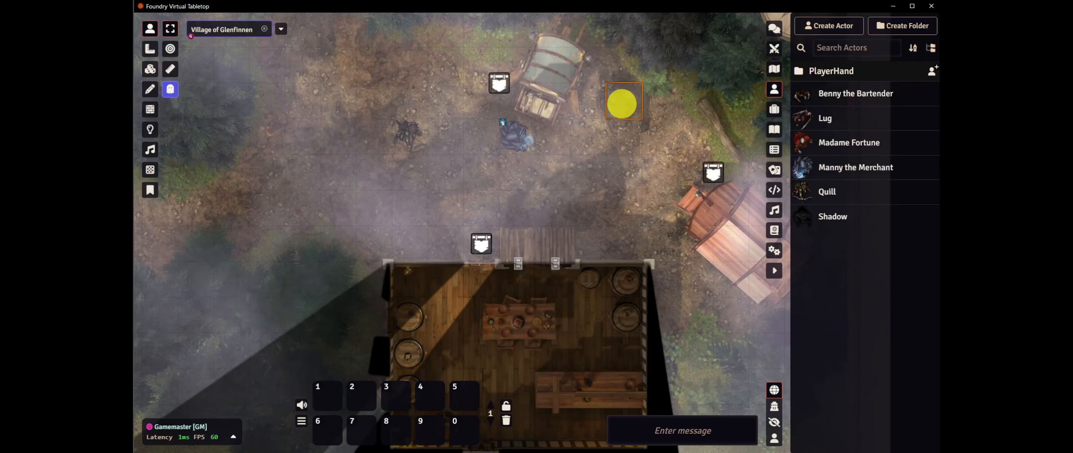
drag(622, 103, 595, 314)
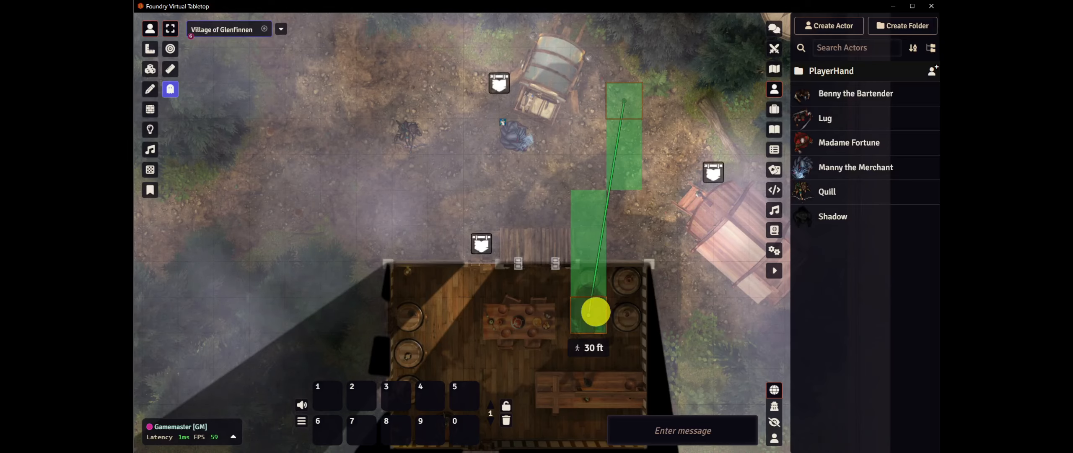
Reveal and hide the Shadow token again inside the tavern, and move it 30 ft back outside beside the covered wagon
drag(595, 312, 595, 311)
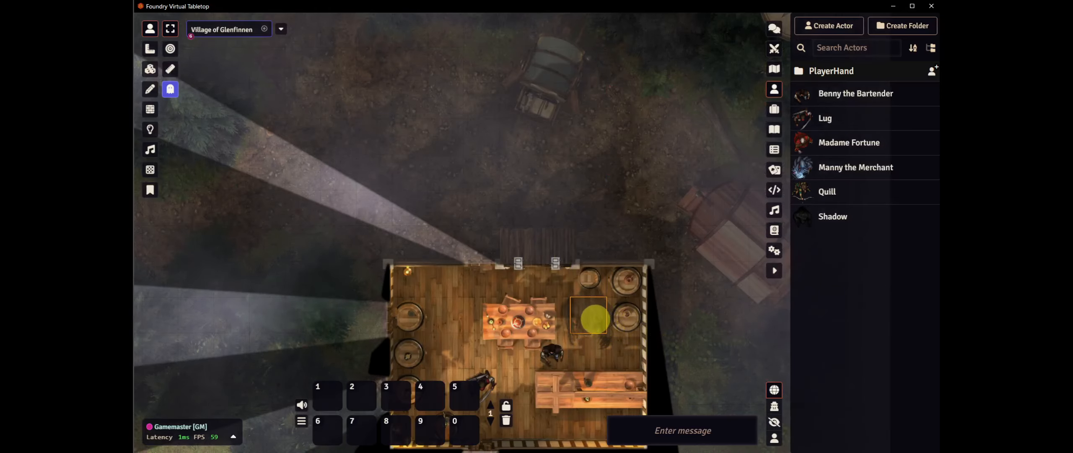
right_click(589, 315)
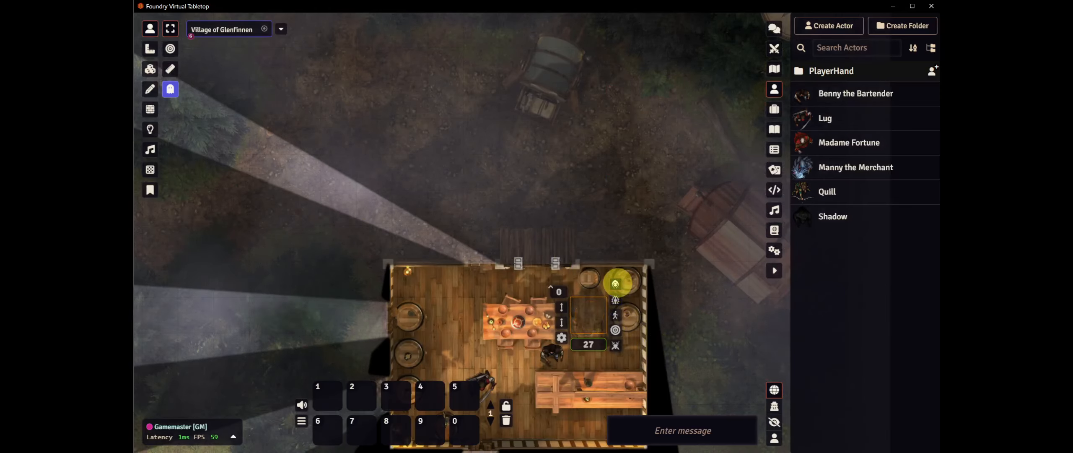
click(616, 284)
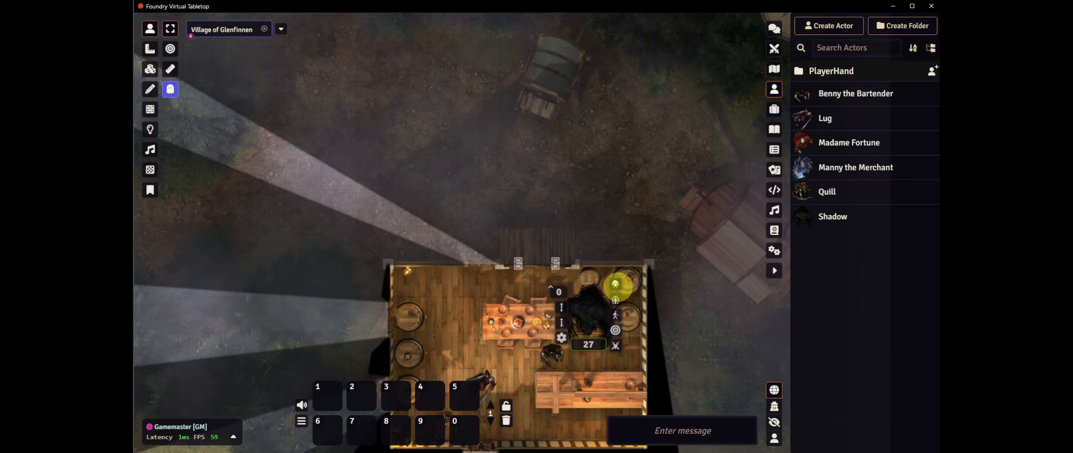
click(616, 283)
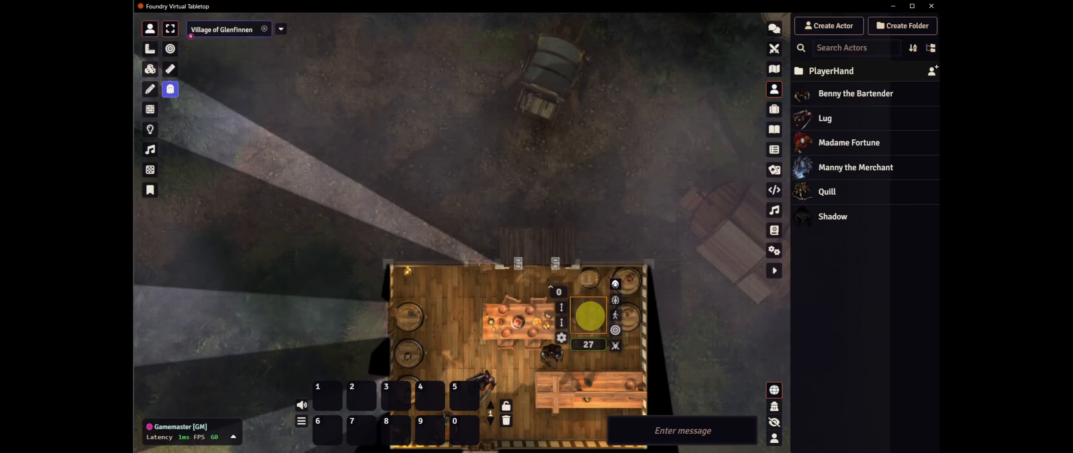
click(589, 316)
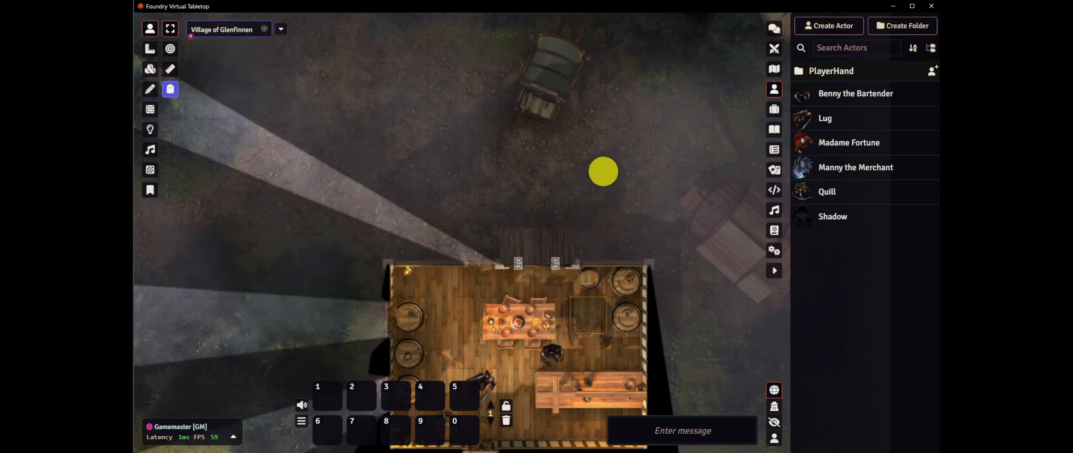
drag(586, 310, 620, 110)
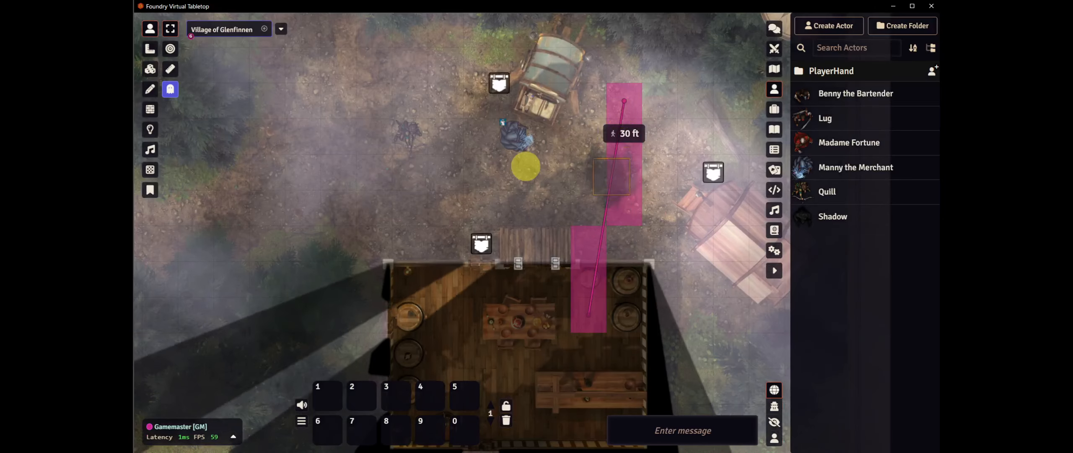
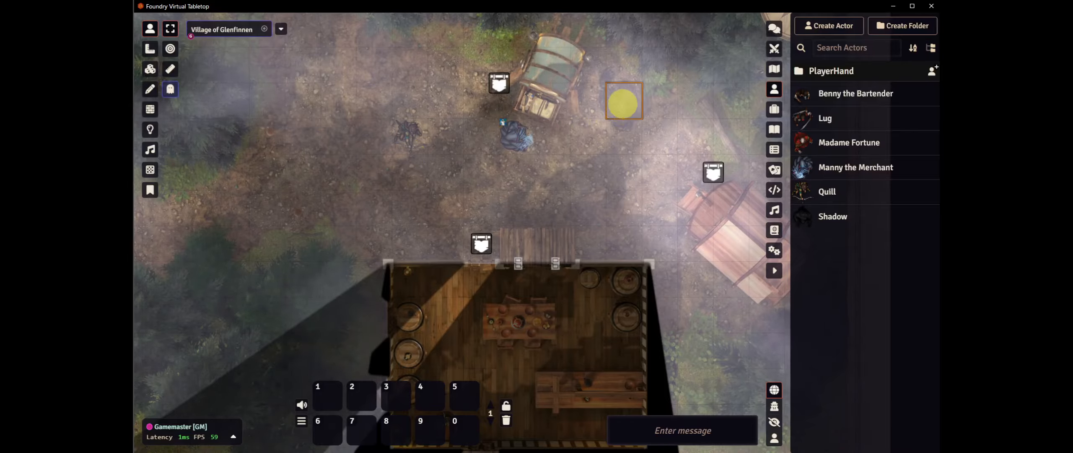
Try to move the Shadow token through the tavern wall, return it near the covered wagon, and turn Unconstrained Movement back on
drag(623, 103, 590, 325)
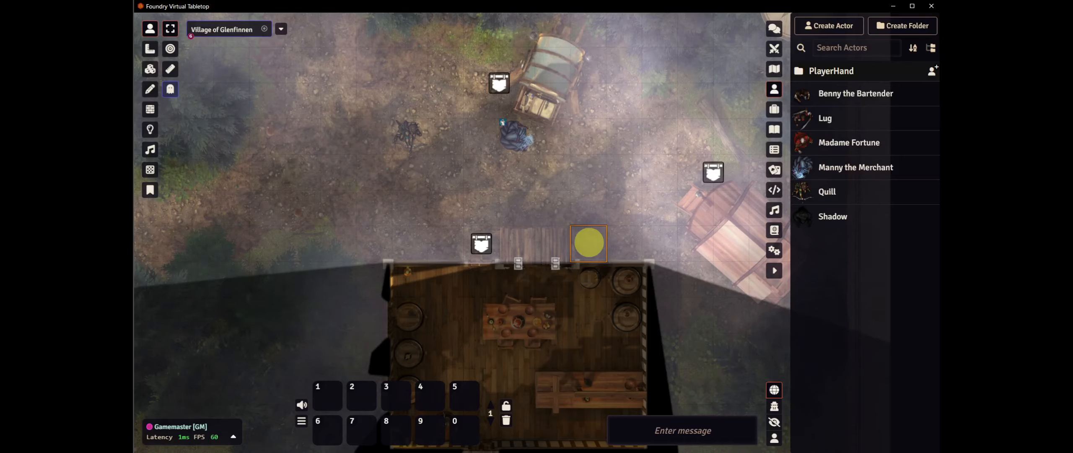
drag(589, 243, 619, 110)
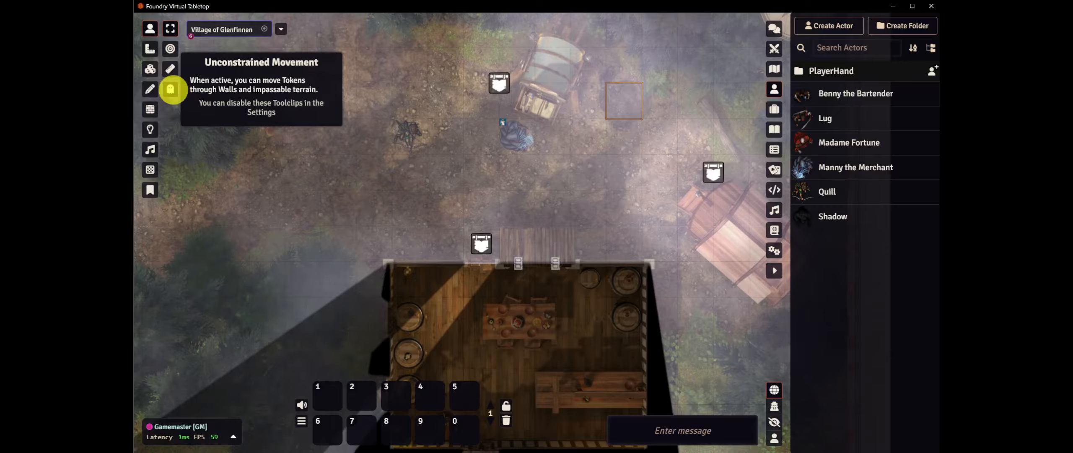
click(171, 89)
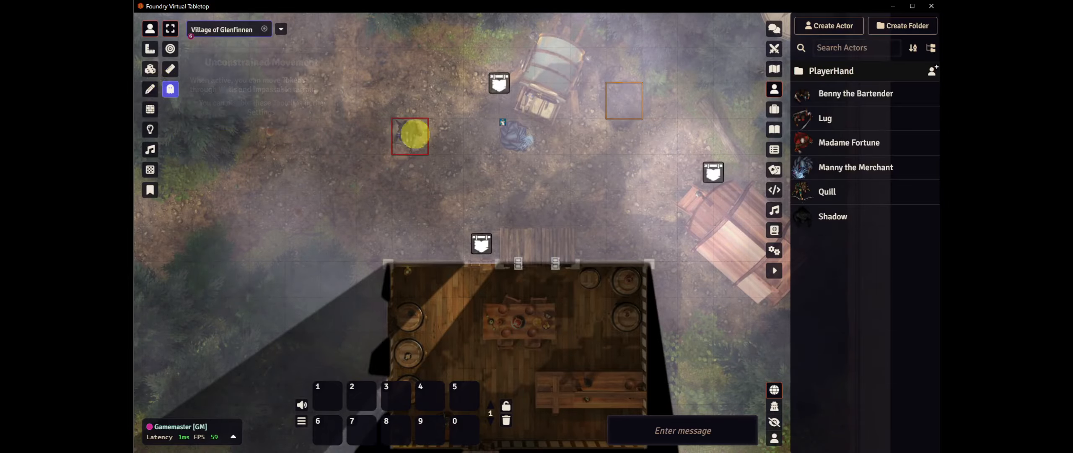
drag(615, 117, 621, 134)
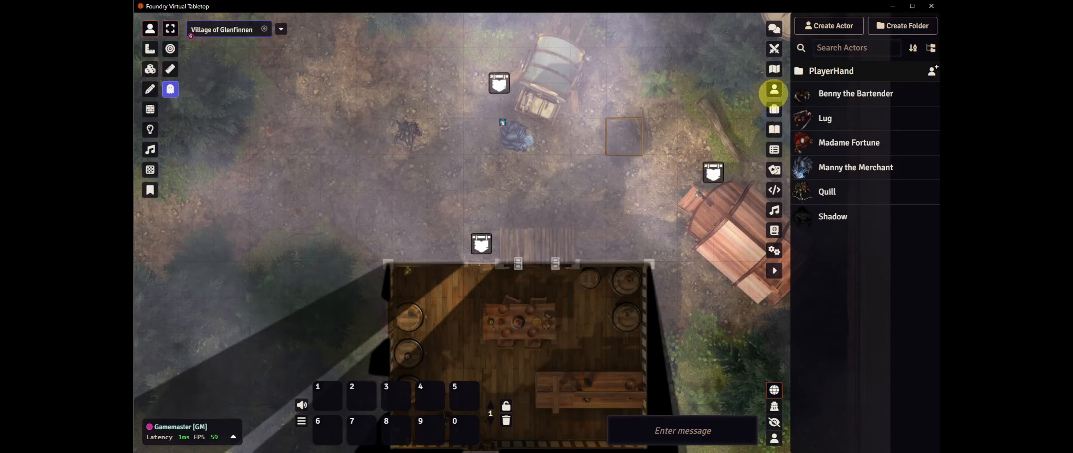
Show the scene list and look at the options for the Village of Glenfinnen scene
click(774, 69)
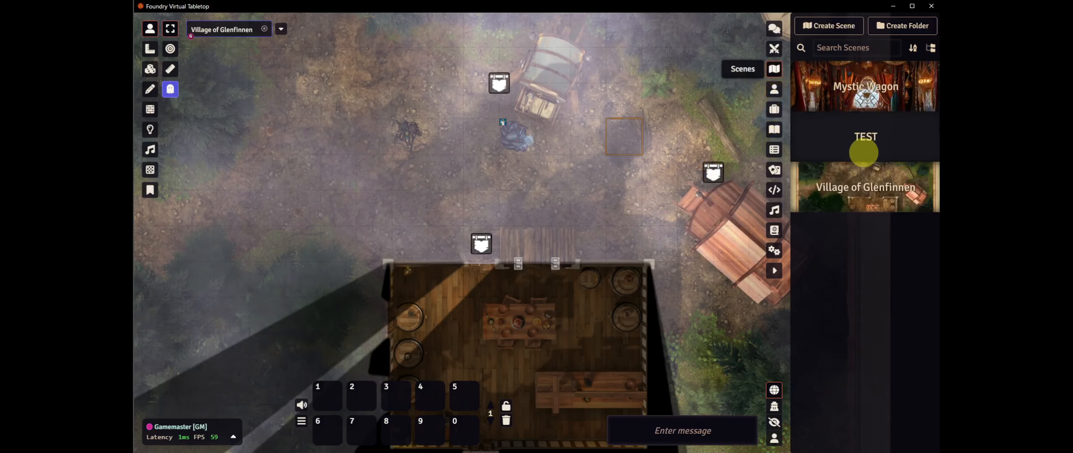
right_click(872, 187)
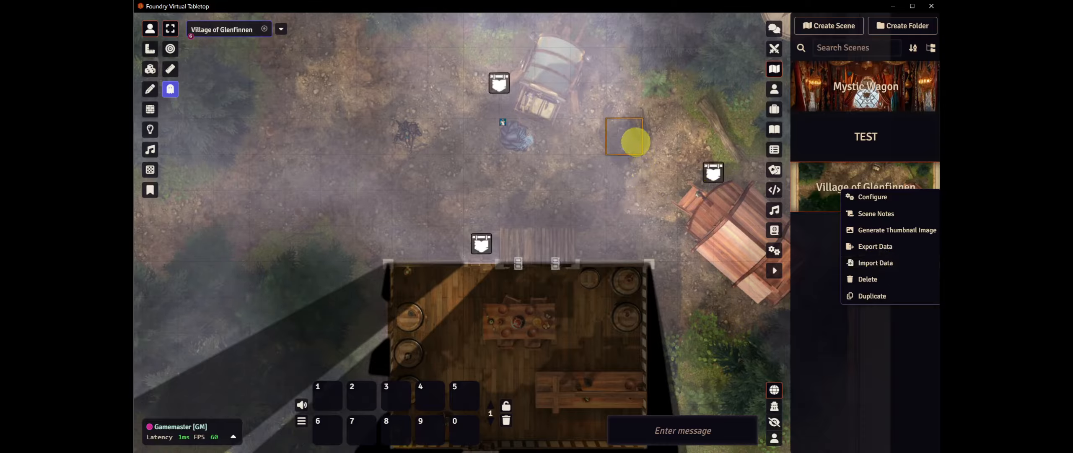
click(627, 137)
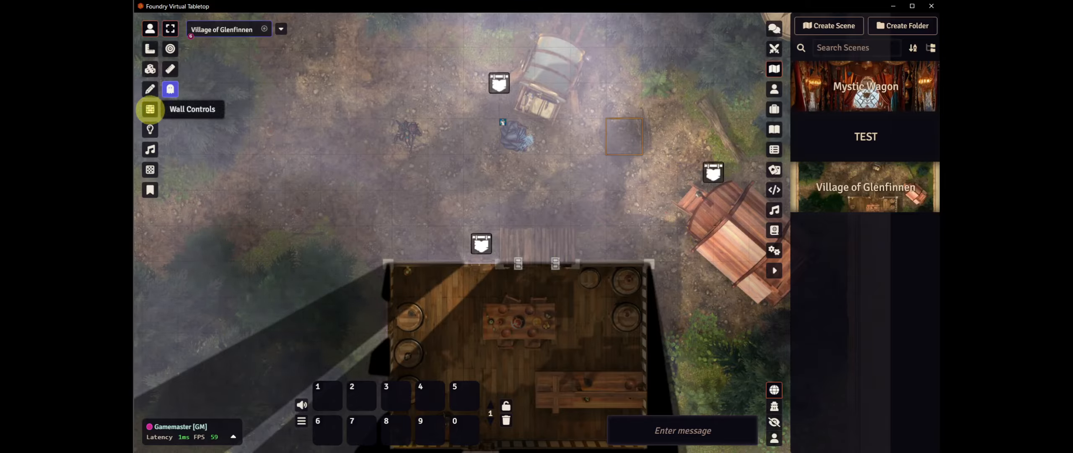
Display the scene's walls and examine how they are placed around the tavern
click(150, 109)
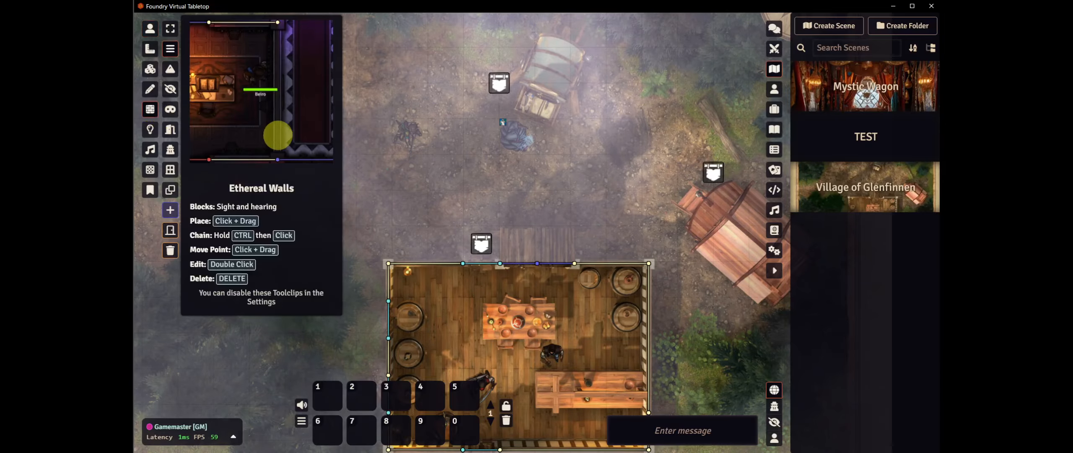
drag(552, 222, 547, 109)
scroll(539, 146, up, 3)
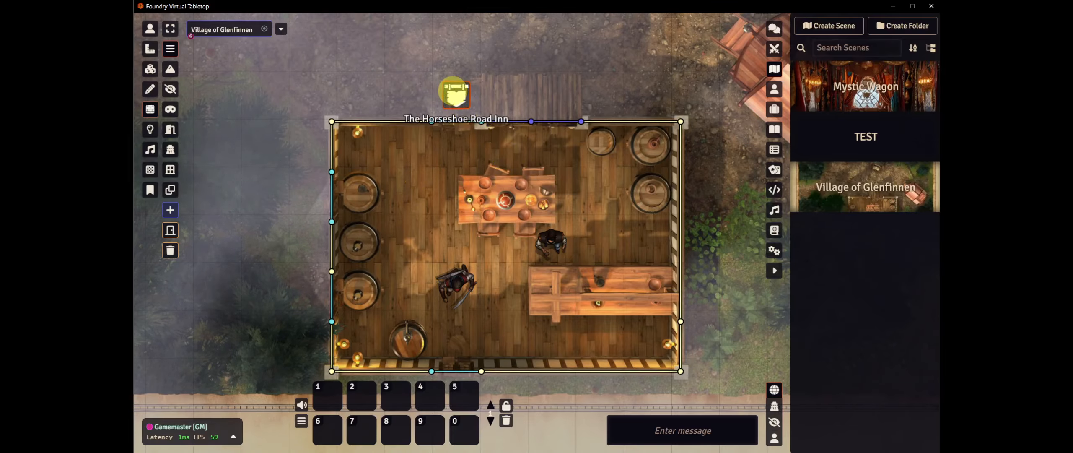
scroll(452, 91, down, 2)
drag(421, 87, 419, 138)
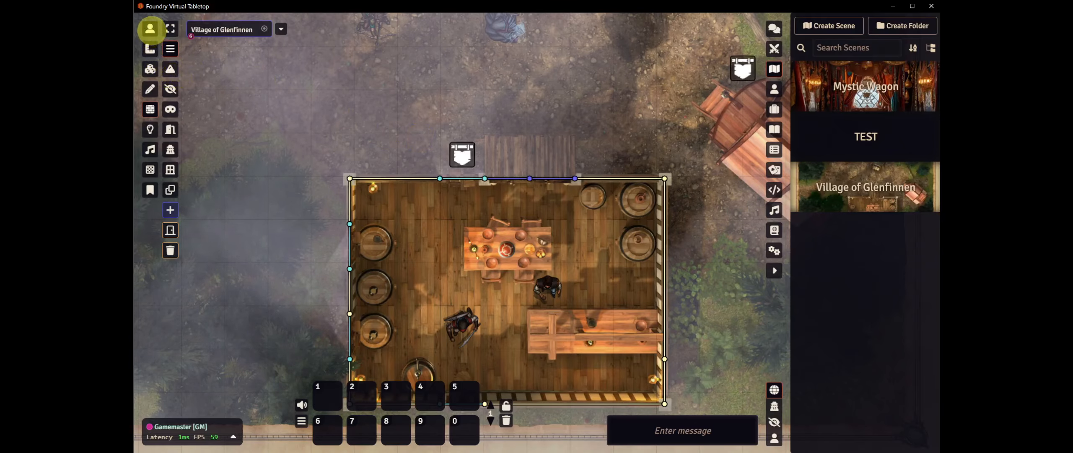
Return to the token controls, select Quill's token outside the tavern, and review its character sheet
click(150, 29)
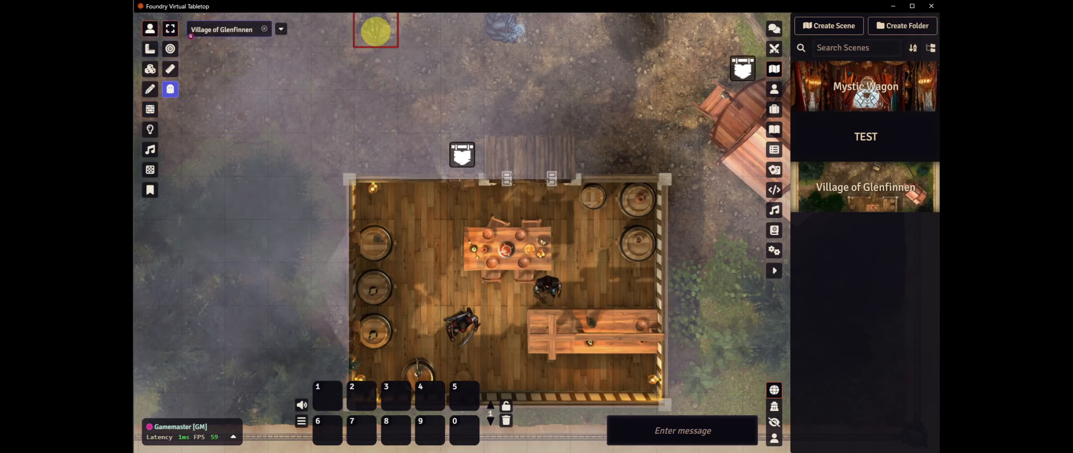
click(375, 31)
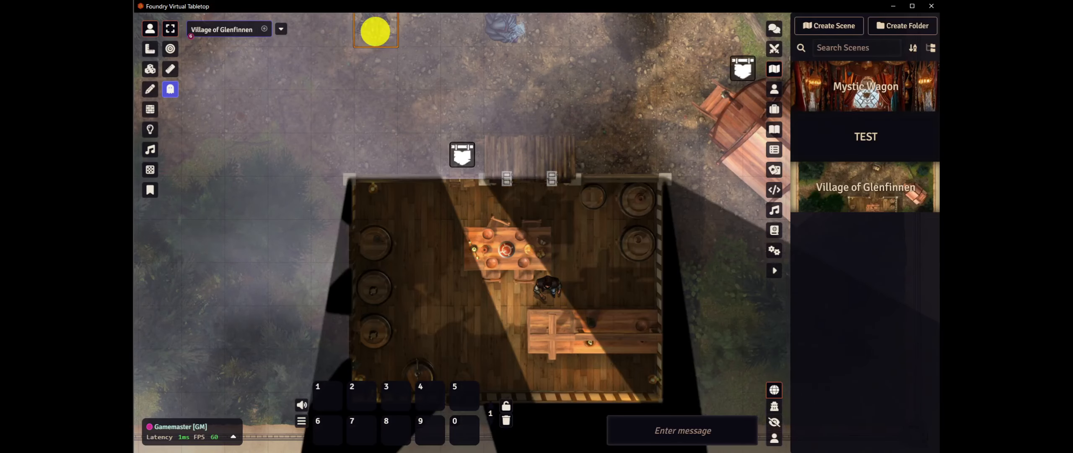
drag(375, 31, 376, 59)
scroll(376, 59, down, 1)
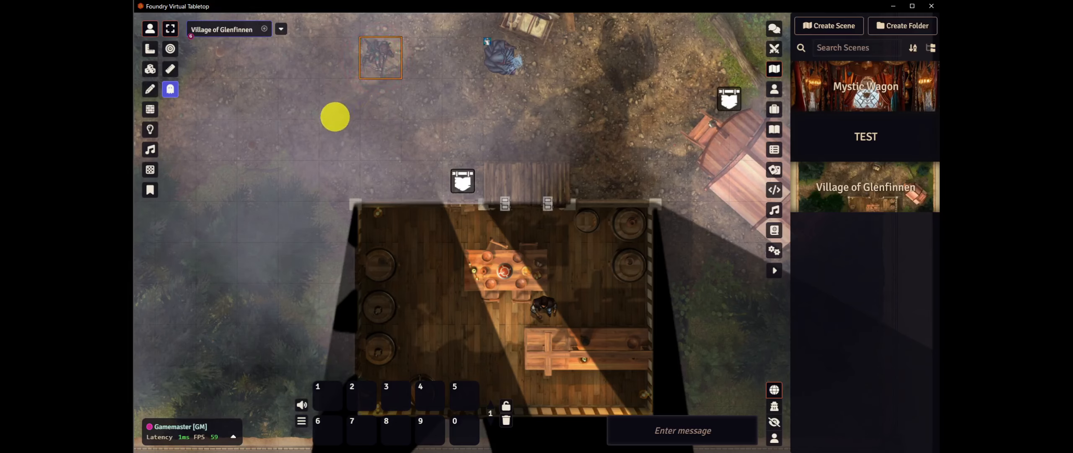
mouse_move(379, 58)
mouse_down()
mouse_move(261, 189)
mouse_move(285, 180)
mouse_move(215, 256)
mouse_move(206, 286)
mouse_move(311, 122)
mouse_move(373, 69)
mouse_up()
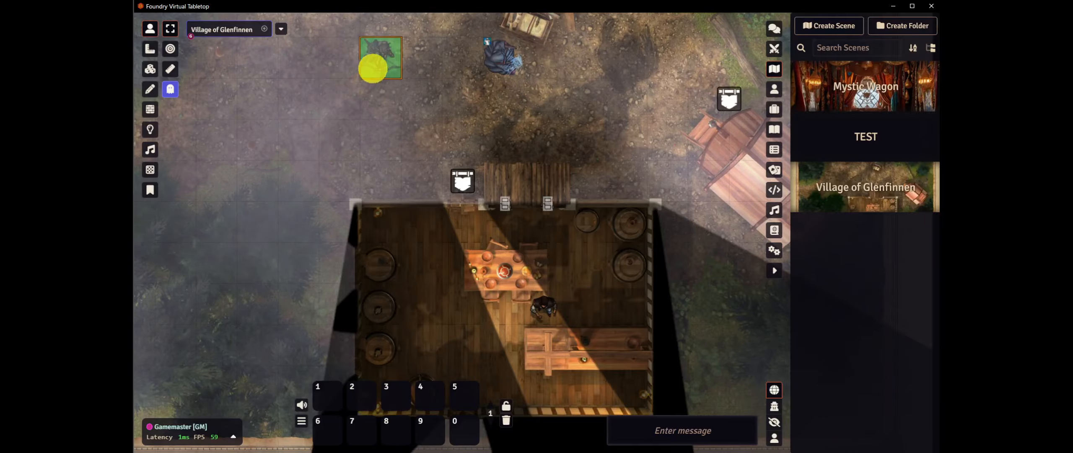
double_click(378, 63)
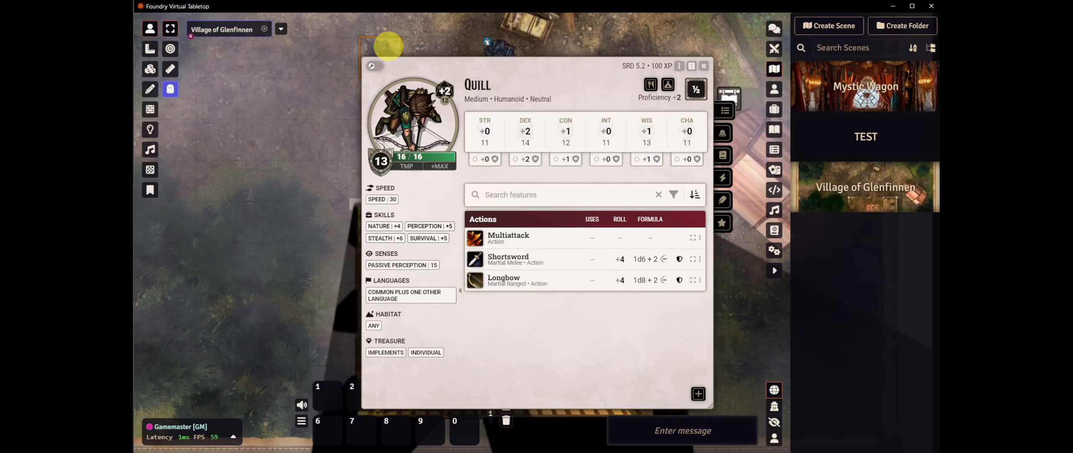
click(704, 66)
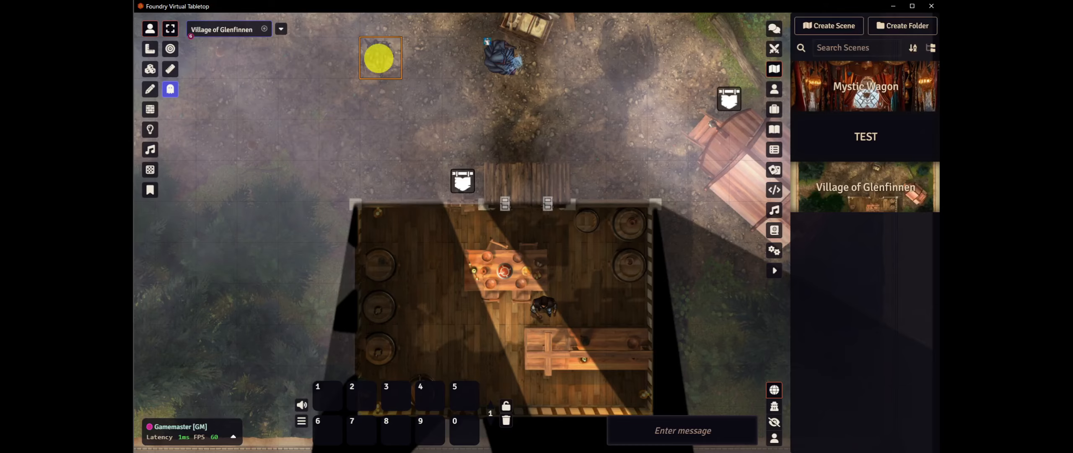
Move Quill's token to the village map's northwest area, and preview moves of 30 ft and 60 ft with it
drag(379, 59, 249, 294)
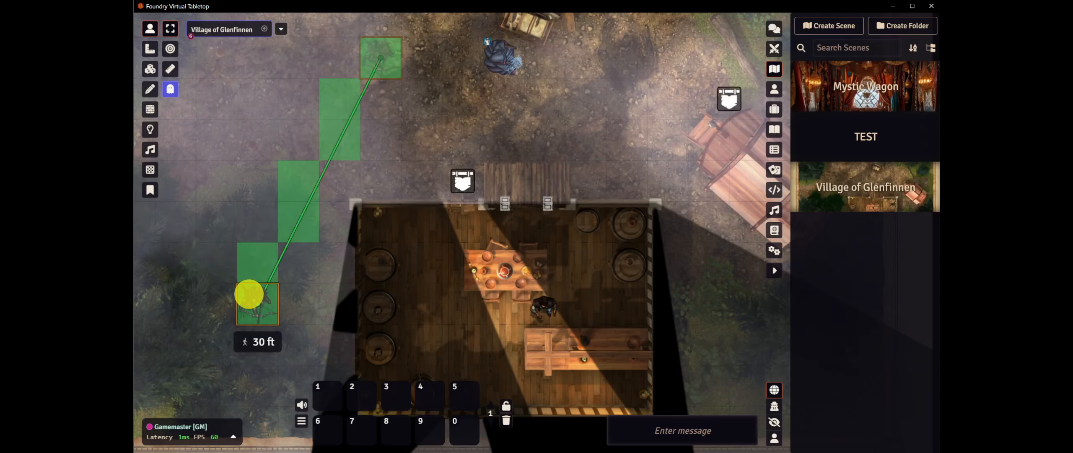
drag(249, 294, 379, 60)
scroll(379, 64, down, 10)
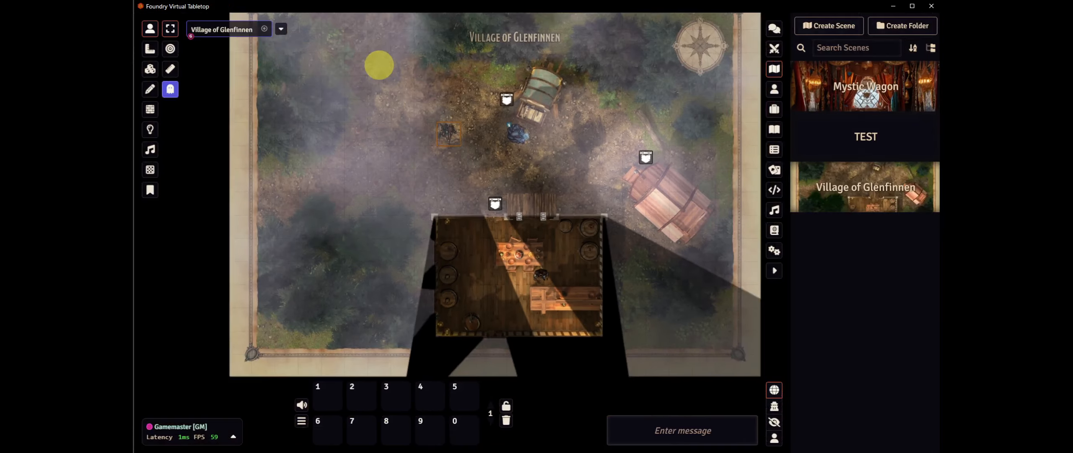
drag(450, 133, 335, 75)
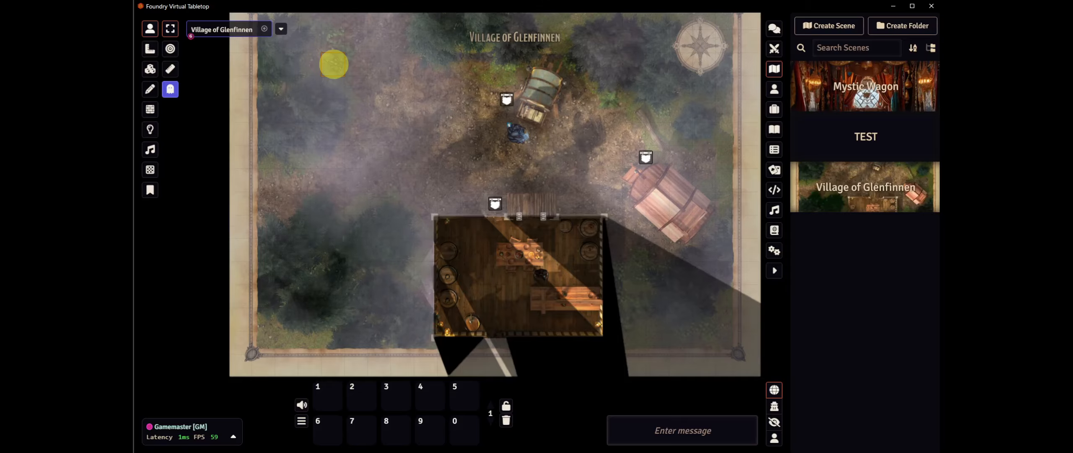
drag(333, 64, 612, 205)
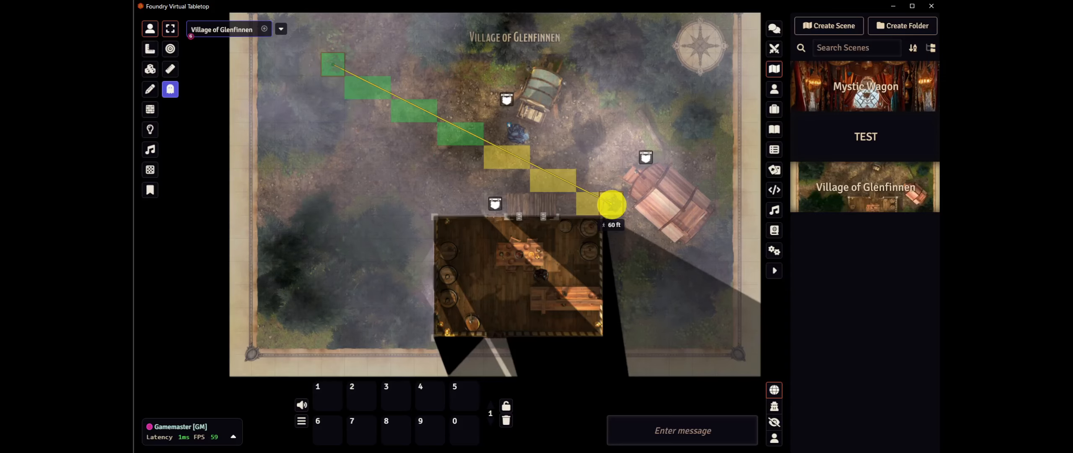
drag(612, 205, 332, 66)
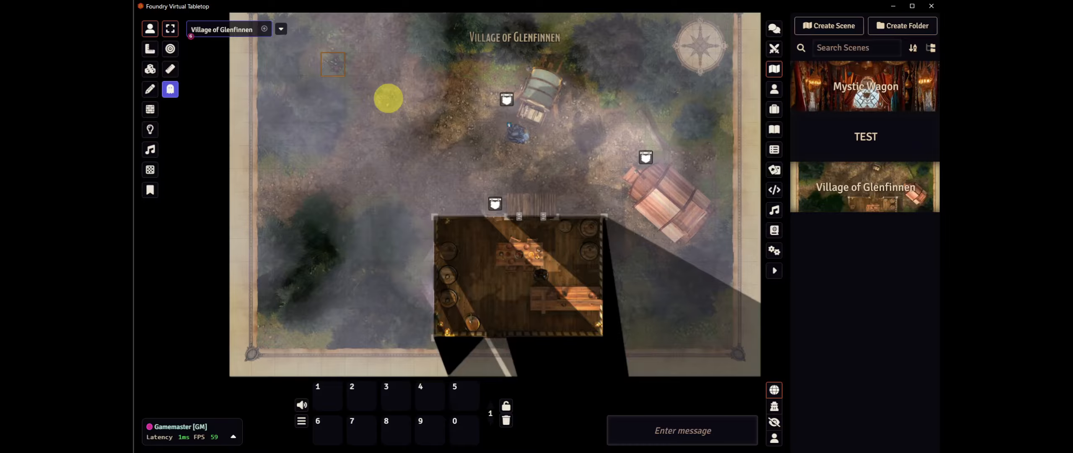
Walk Quill's token square by square to a spot northwest of the tavern, three squares east and five south of its start
key(Down)
key(Down)
key(Down)
key(Right)
key(Right)
key(Right)
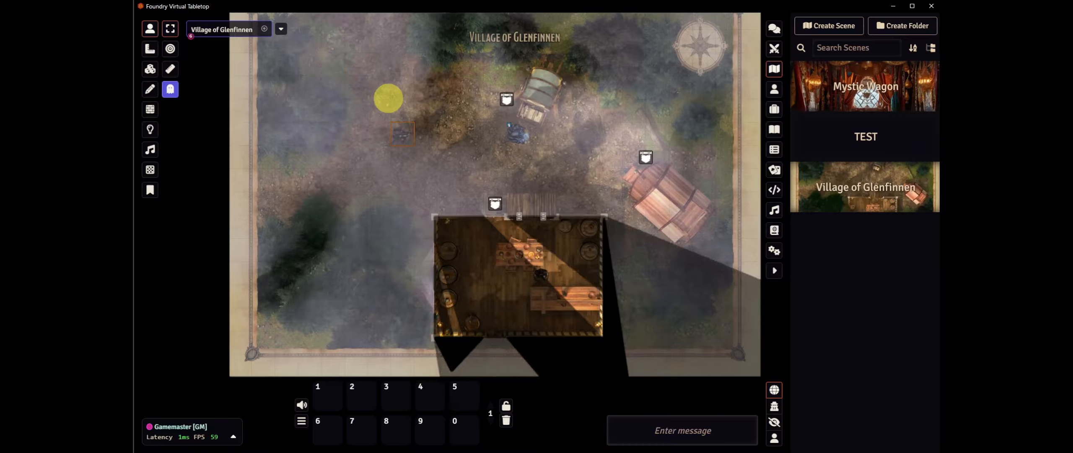
key(Down)
key(Down)
key(Down)
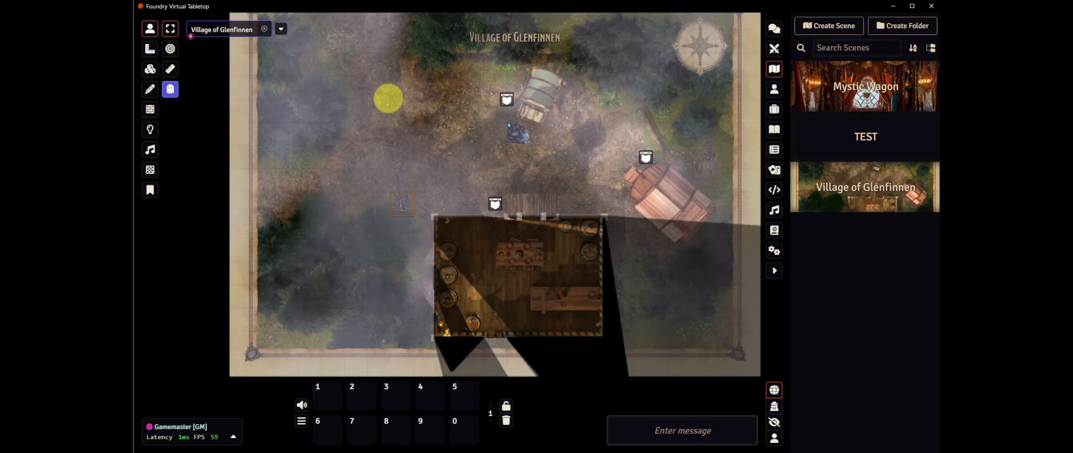
key(Up)
key(Right)
key(Right)
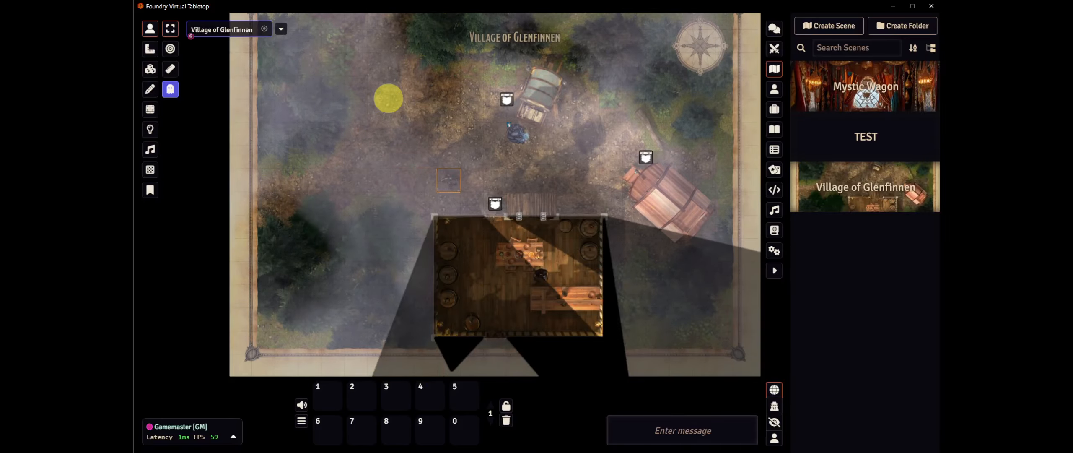
key(Left)
key(Left)
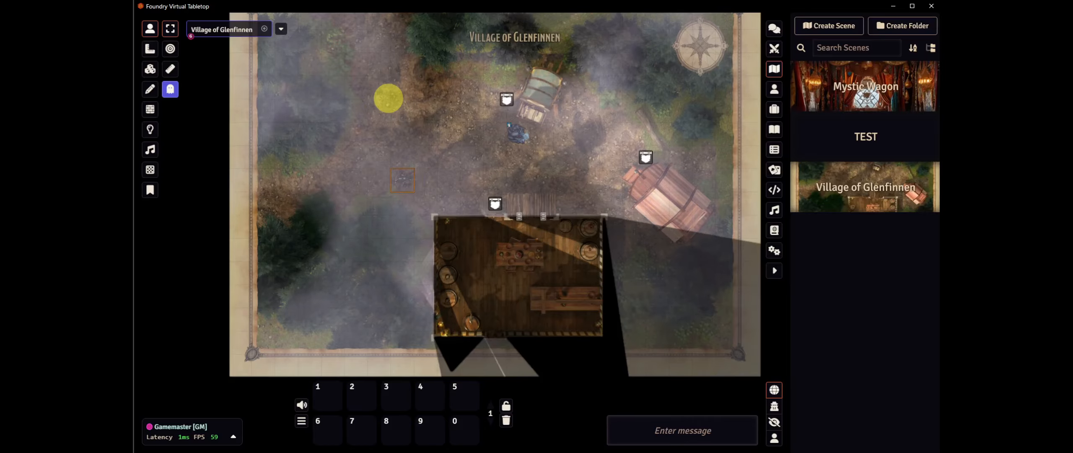
Move Quill's token two squares south so it stands outside the tavern's west wall near the northwest corner
scroll(390, 211, up, 5)
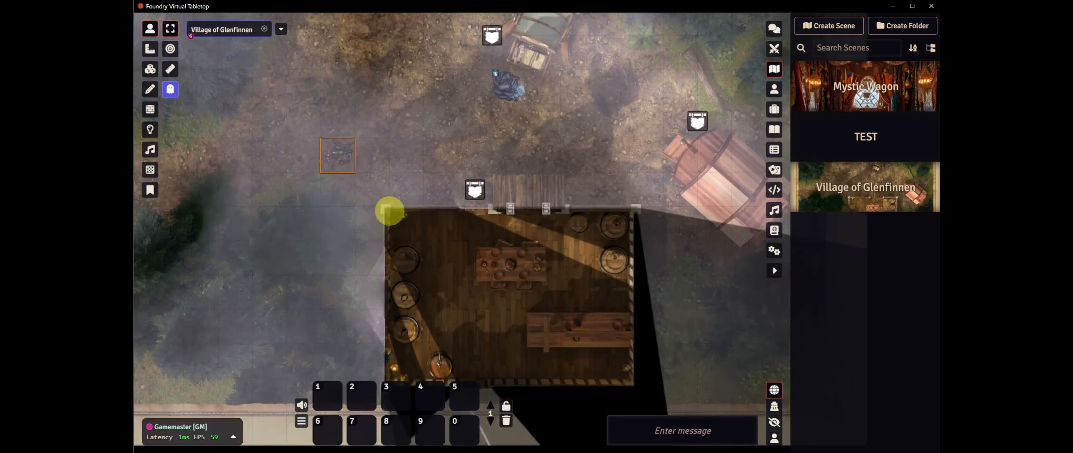
scroll(390, 211, up, 1)
drag(321, 251, 394, 175)
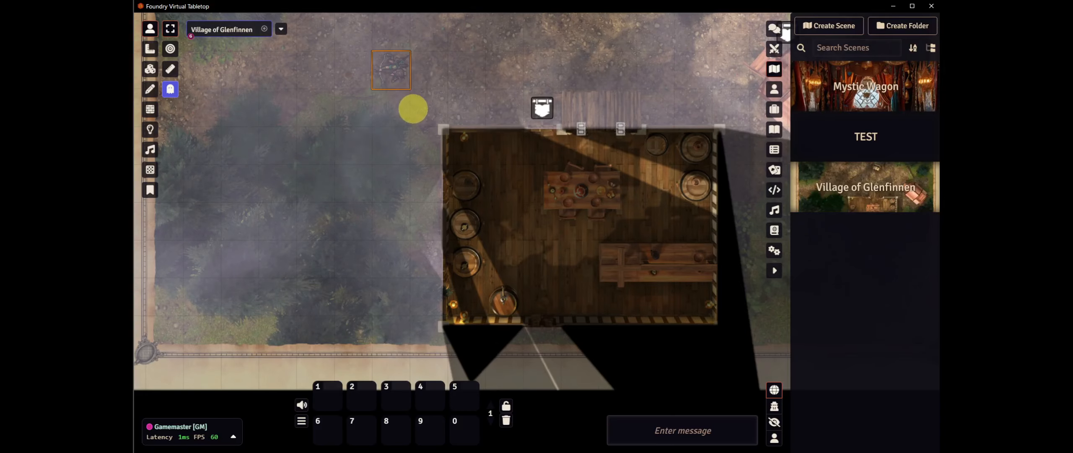
drag(393, 73, 284, 152)
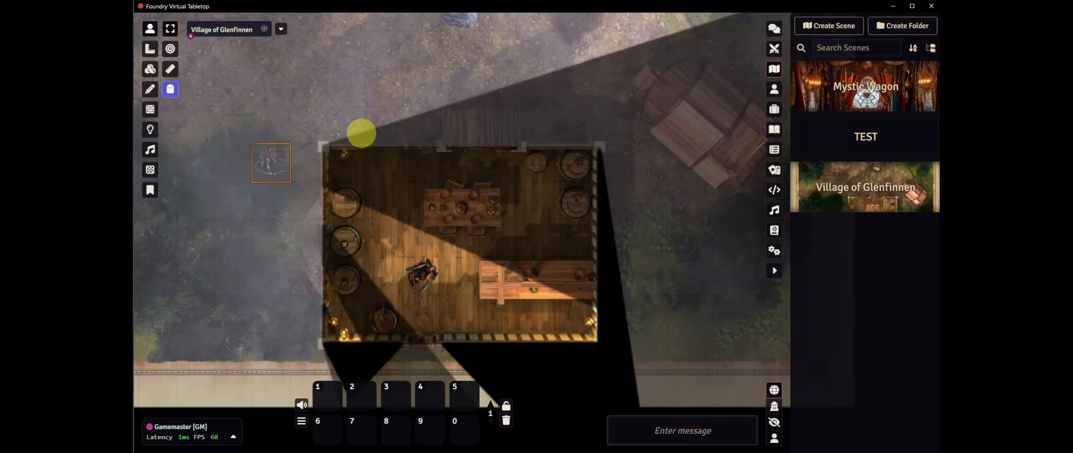
Move Quill's token from the tavern's west side to the open ground north of the tavern, southwest of the covered wagon
drag(335, 115, 400, 212)
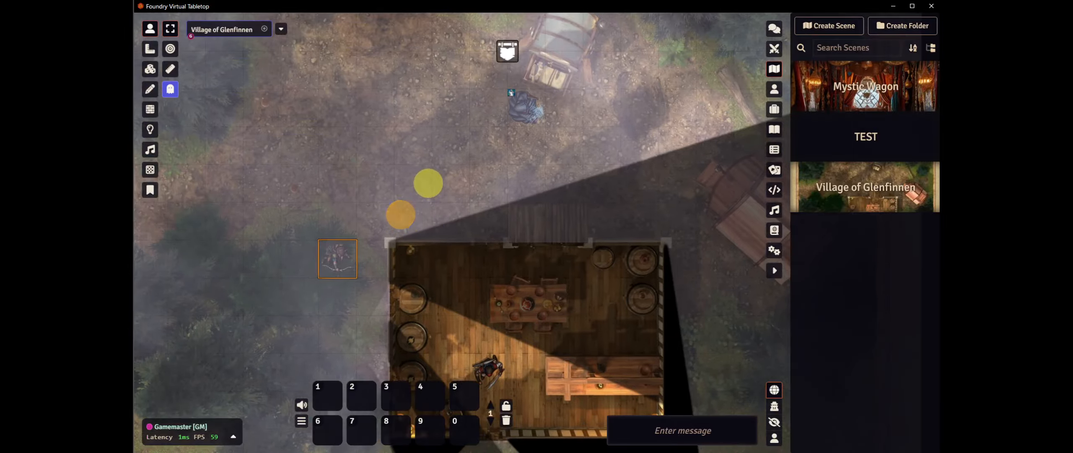
scroll(428, 183, down, 3)
drag(427, 183, 422, 206)
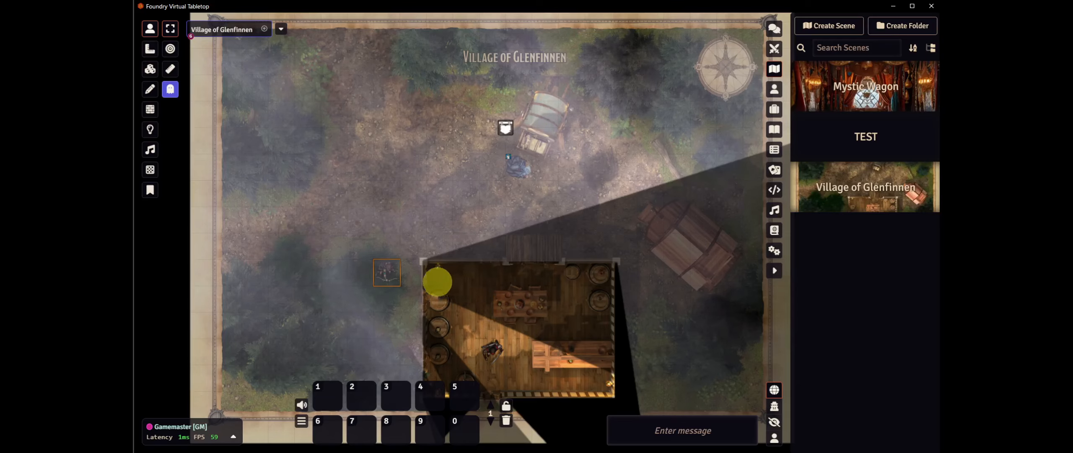
drag(386, 271, 453, 188)
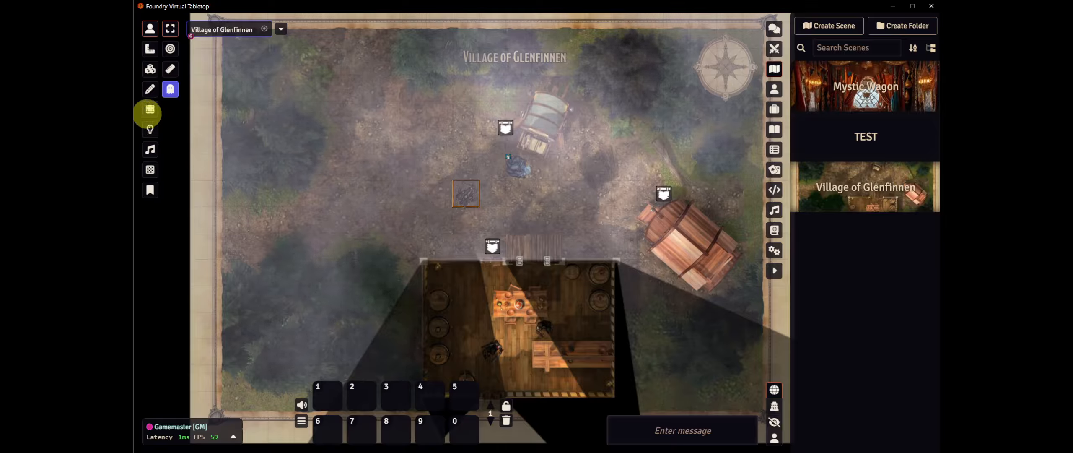
Draw four chained terrain walls forming a closed outline around the canopy of the covered wagon
click(150, 109)
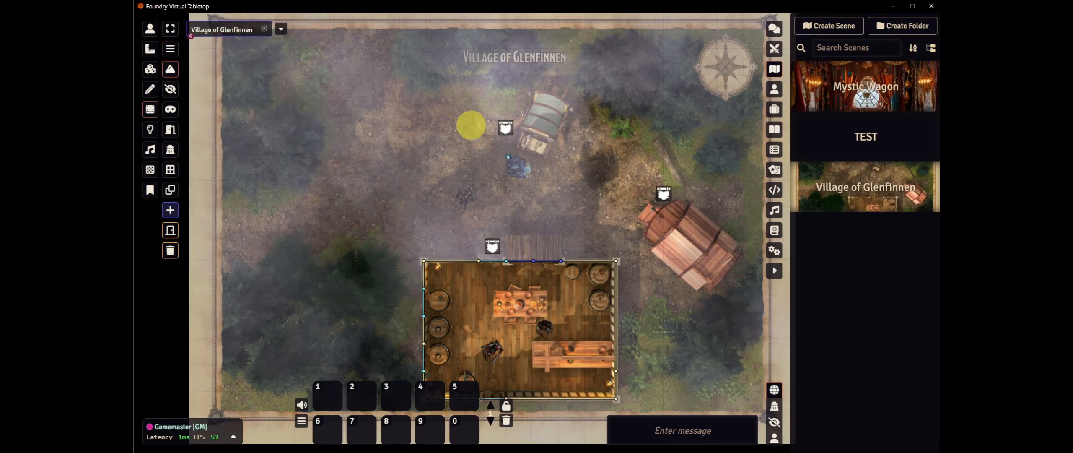
scroll(537, 152, up, 3)
scroll(538, 152, up, 2)
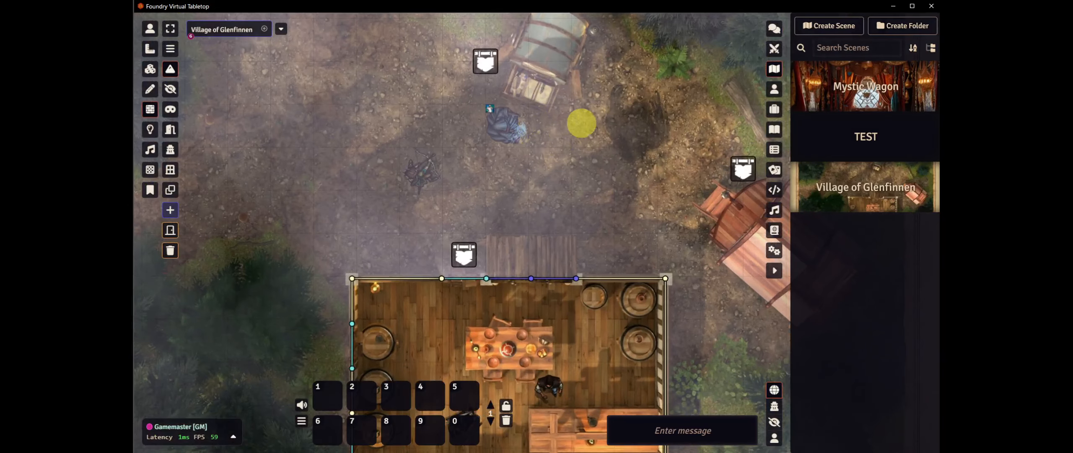
drag(582, 122, 472, 179)
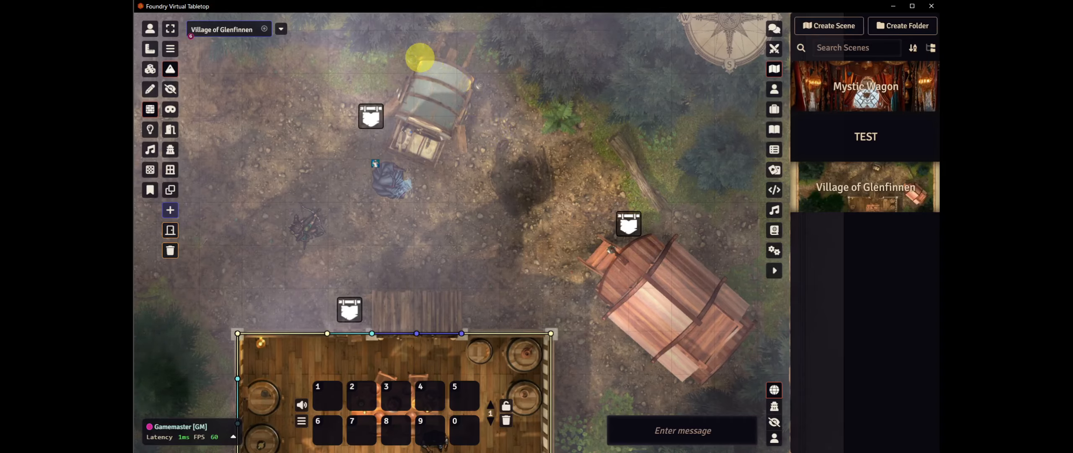
mouse_move(419, 58)
mouse_down()
mouse_move(439, 132)
mouse_move(426, 148)
mouse_move(462, 161)
mouse_move(464, 175)
mouse_move(453, 127)
mouse_move(439, 136)
mouse_move(449, 172)
mouse_move(436, 126)
mouse_move(467, 140)
mouse_move(398, 114)
mouse_move(441, 125)
mouse_move(443, 65)
mouse_move(407, 132)
mouse_move(398, 117)
mouse_up()
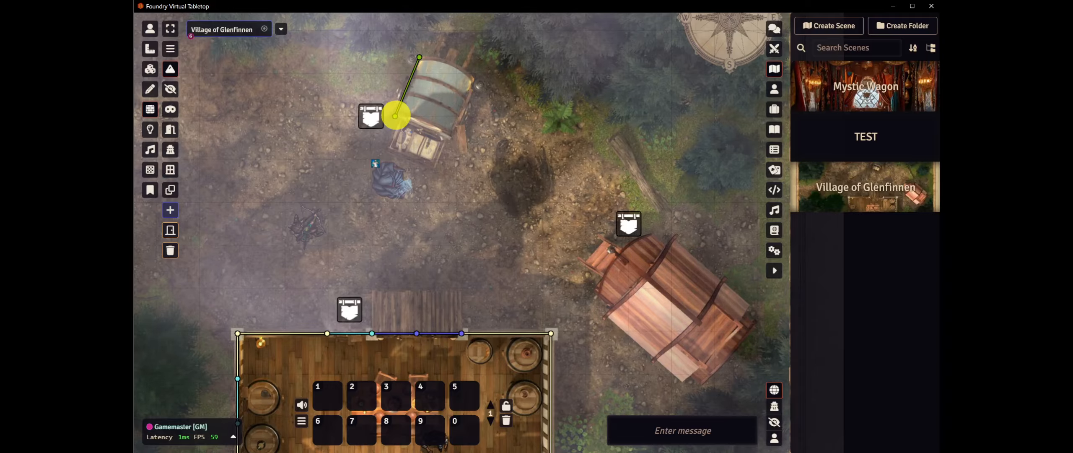
ctrl+click(395, 115)
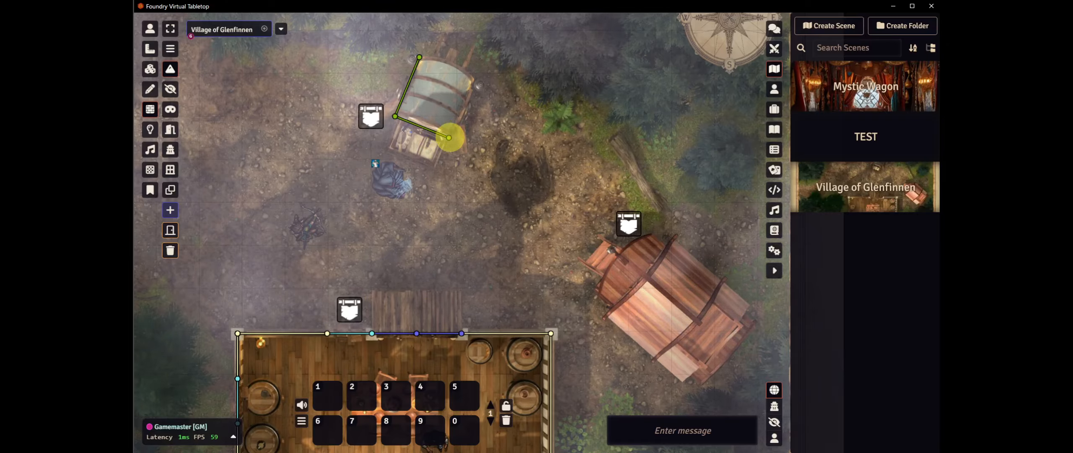
ctrl+click(451, 137)
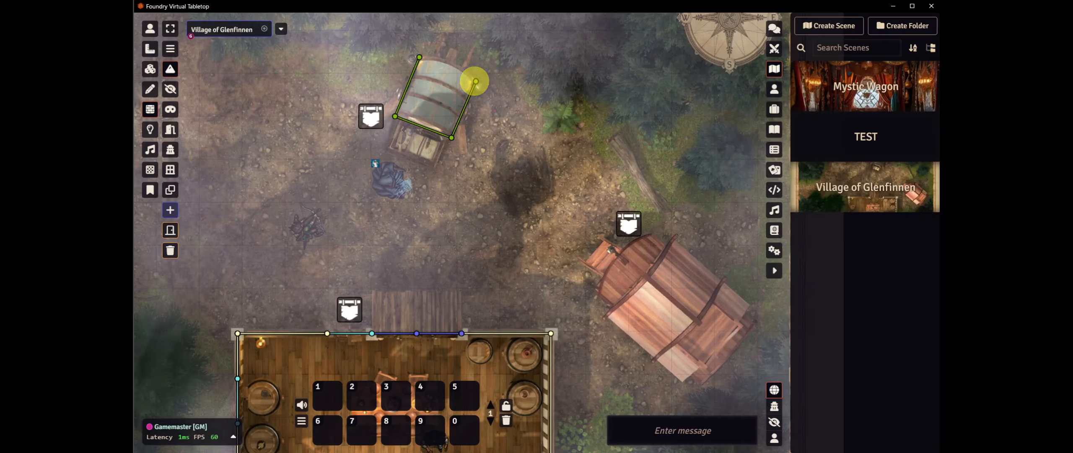
ctrl+click(476, 81)
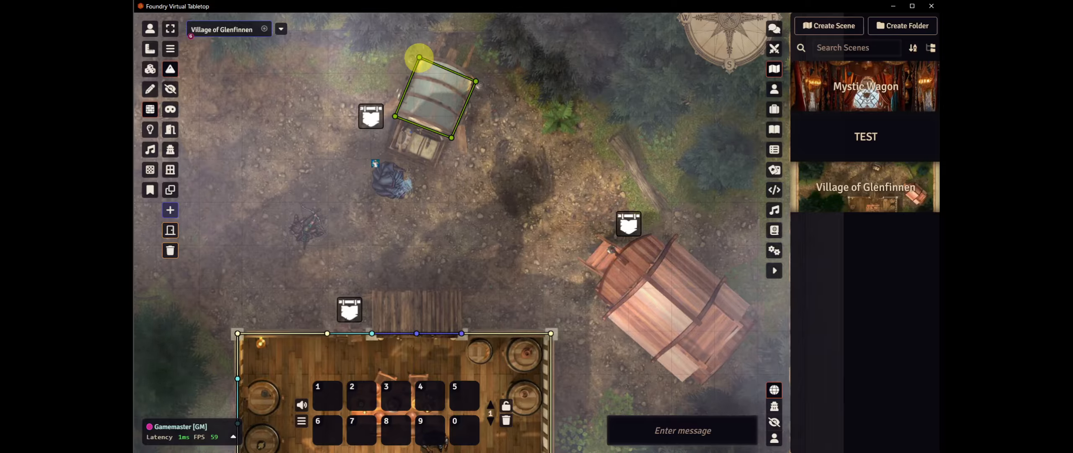
click(419, 57)
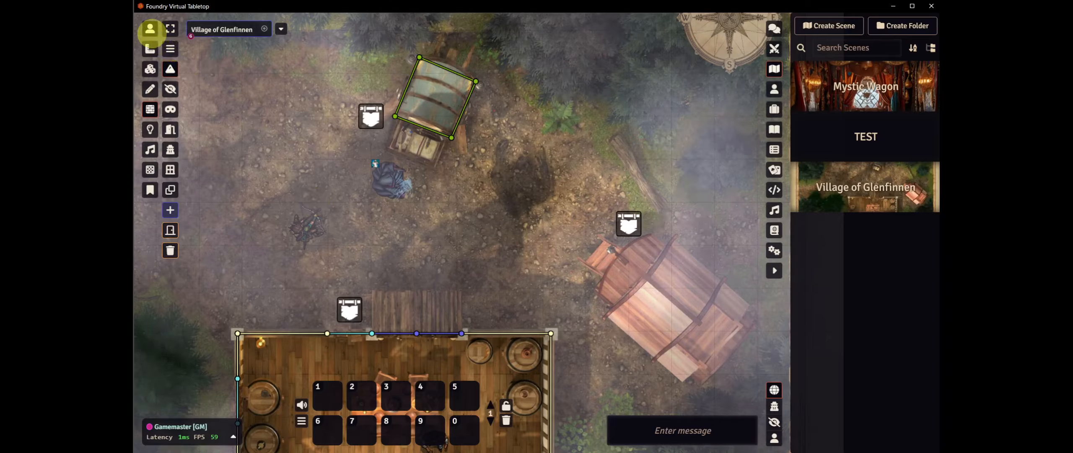
Return to the token controls, select Quill's token, and walk it one square east, one north and one west to test its vision
click(150, 28)
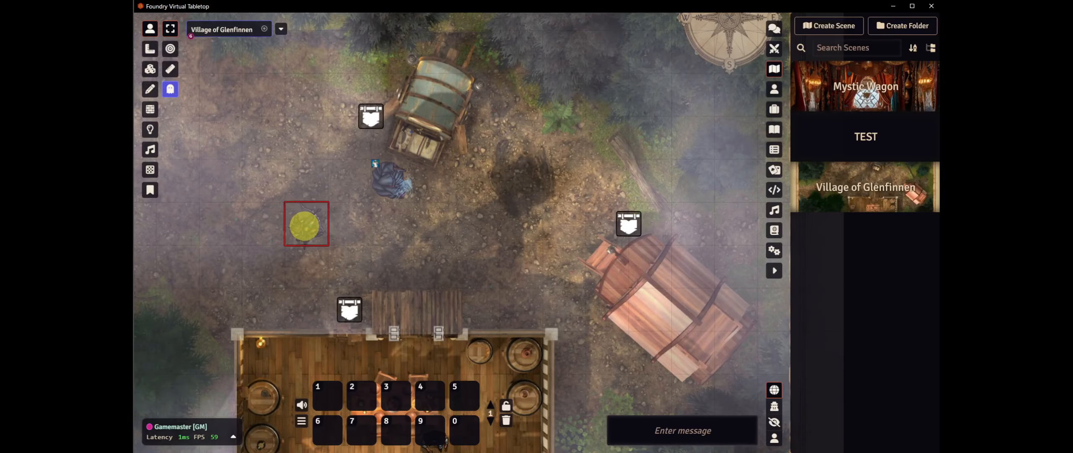
click(304, 226)
scroll(479, 172, down, 3)
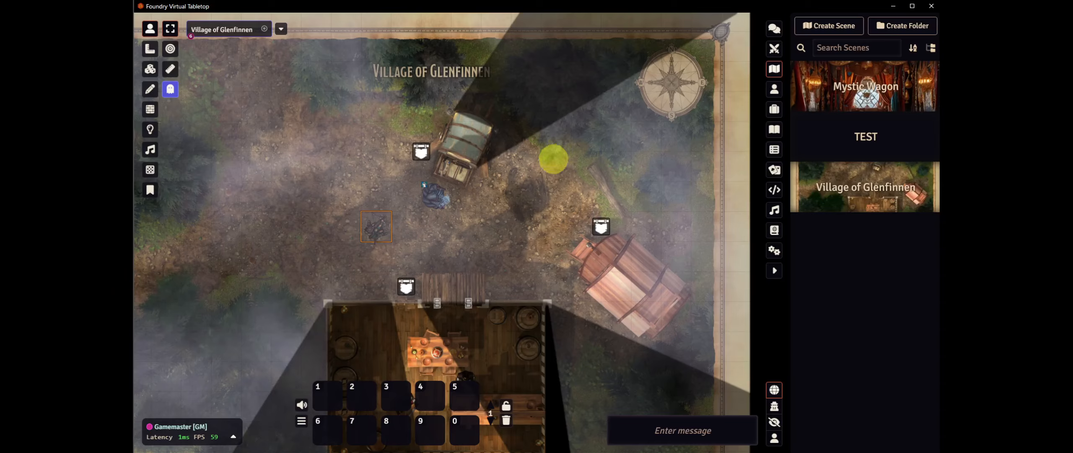
key(Right)
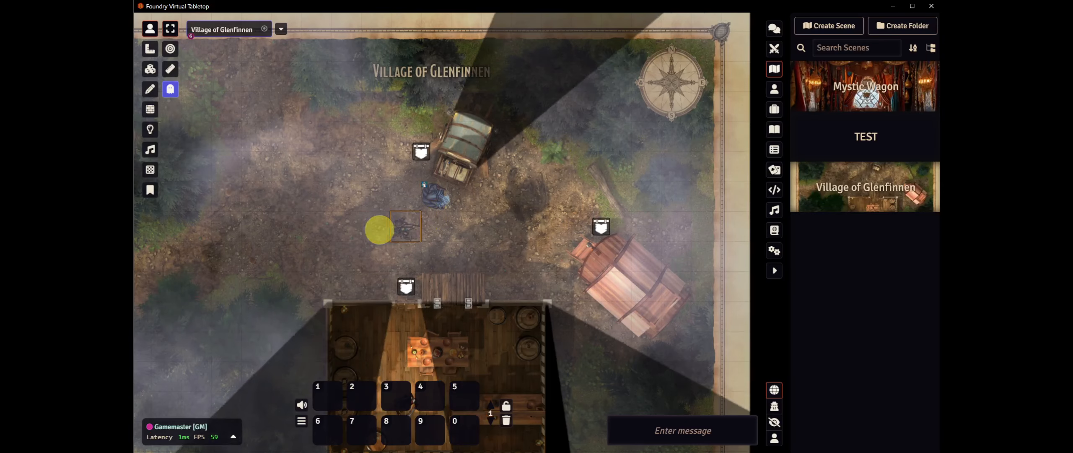
key(Up)
key(Left)
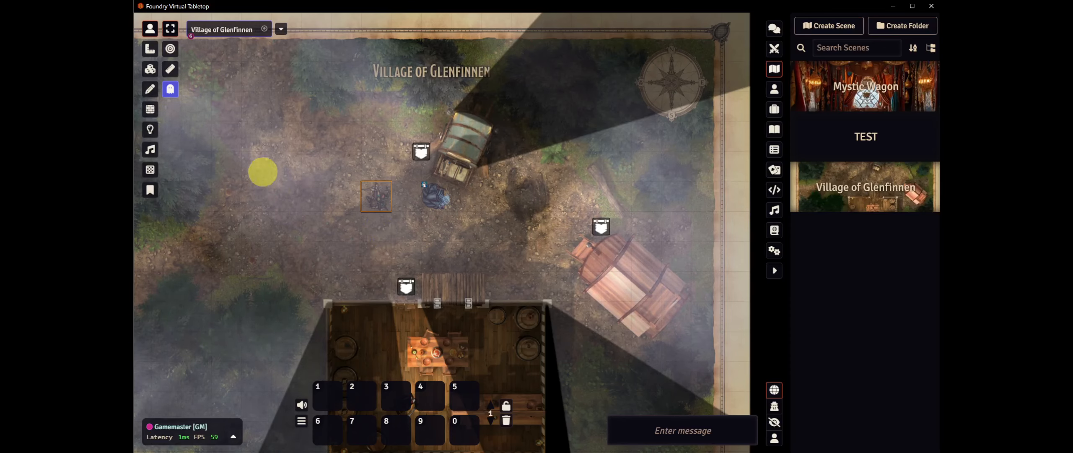
Draw a closed chain of terrain walls around the roof of the wooden wagon northeast of the tavern
click(150, 109)
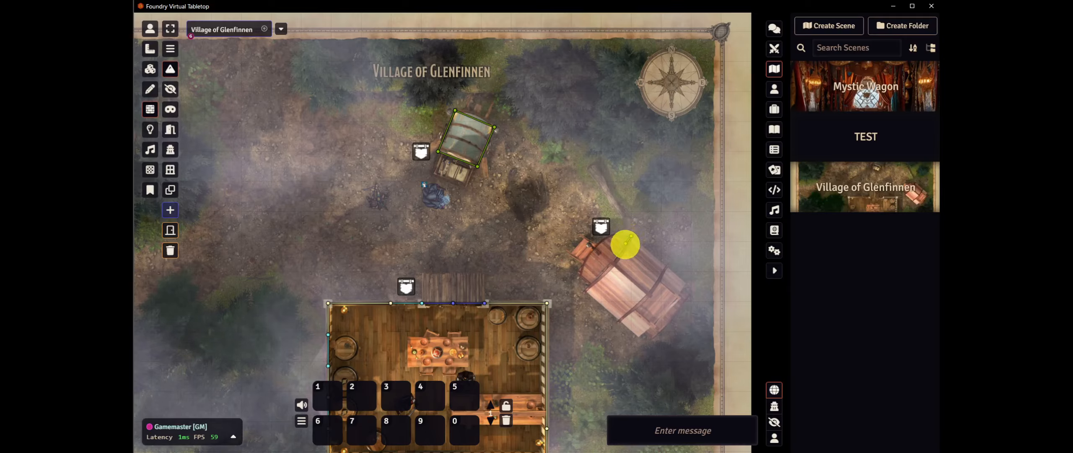
drag(625, 245, 579, 279)
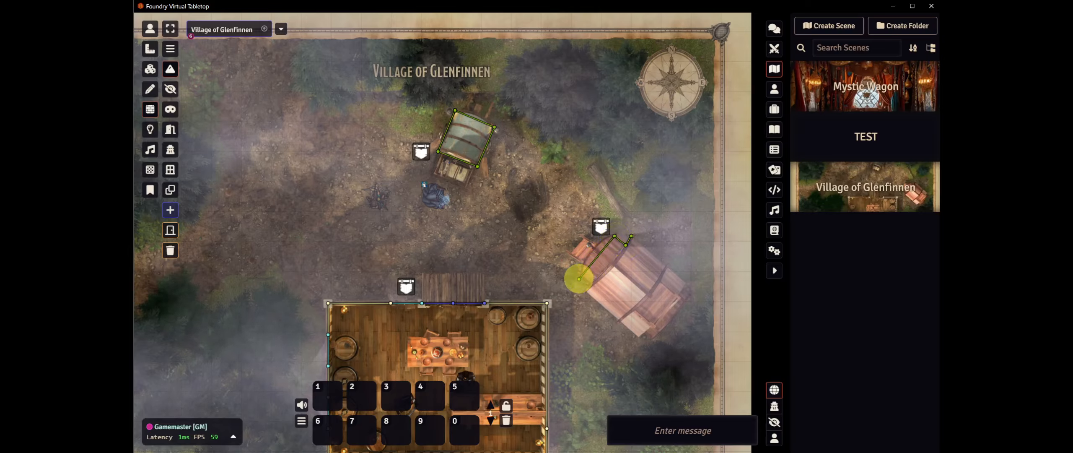
ctrl+click(578, 278)
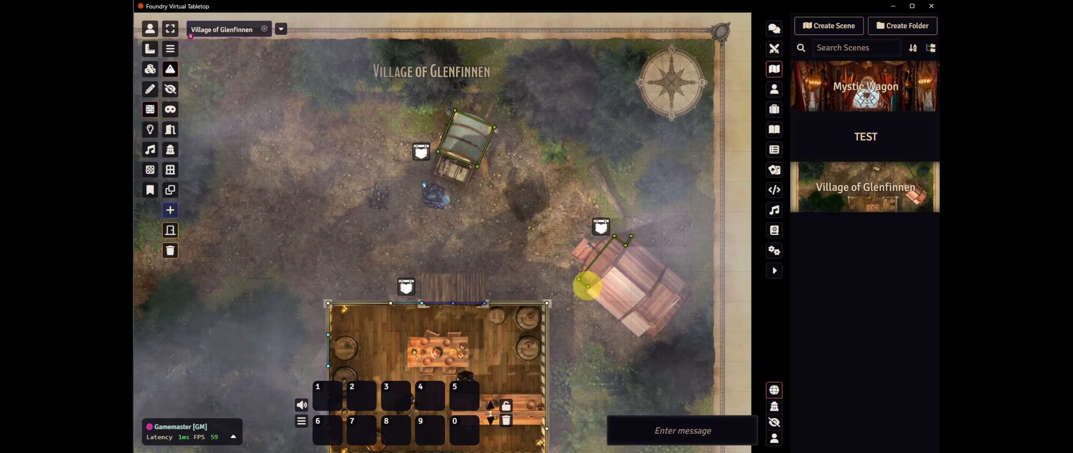
drag(584, 289, 645, 331)
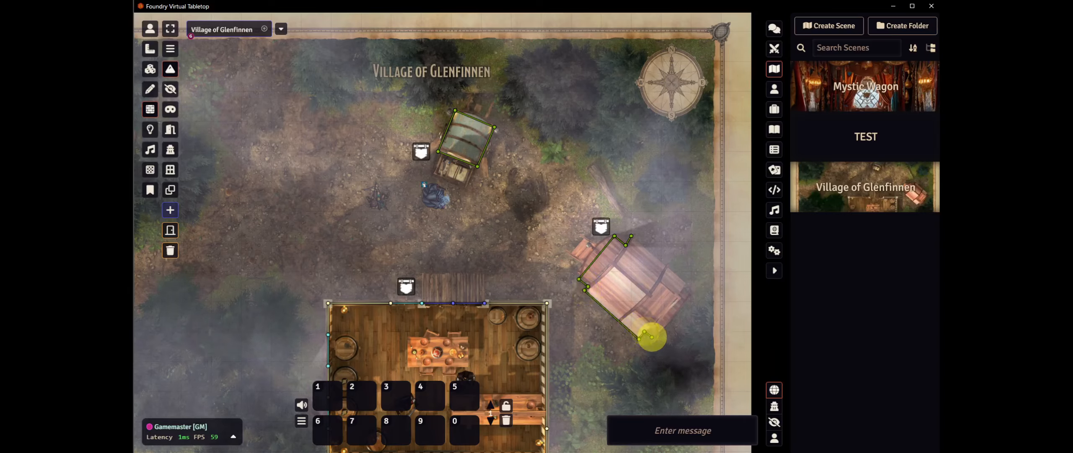
ctrl+click(652, 337)
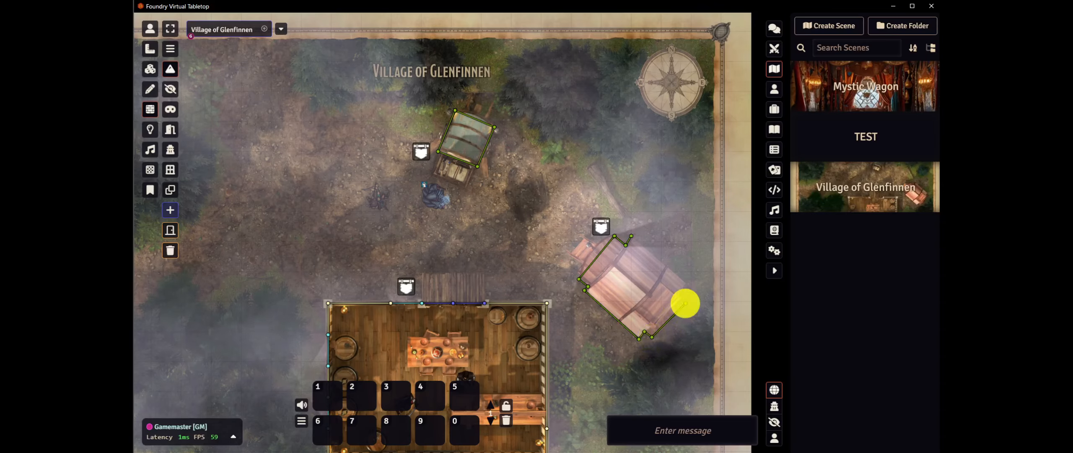
ctrl+click(684, 301)
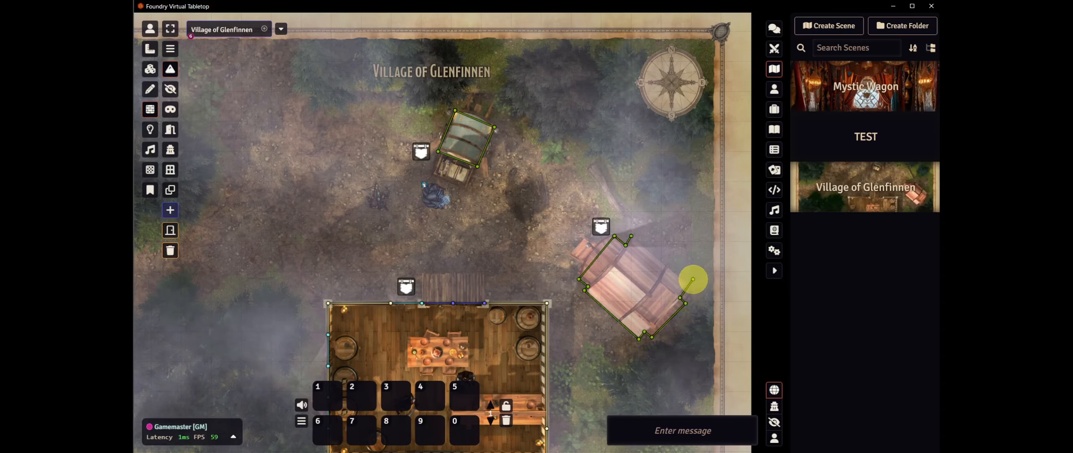
ctrl+click(687, 287)
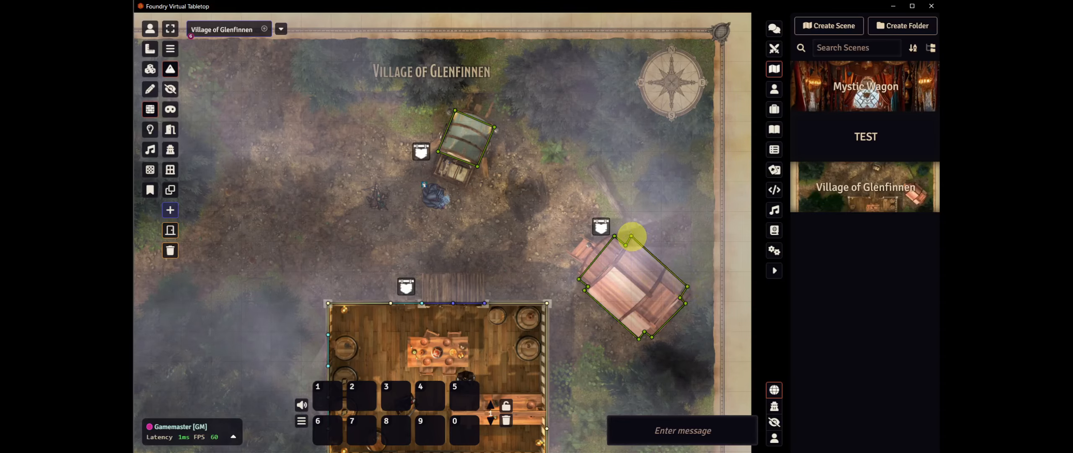
click(631, 236)
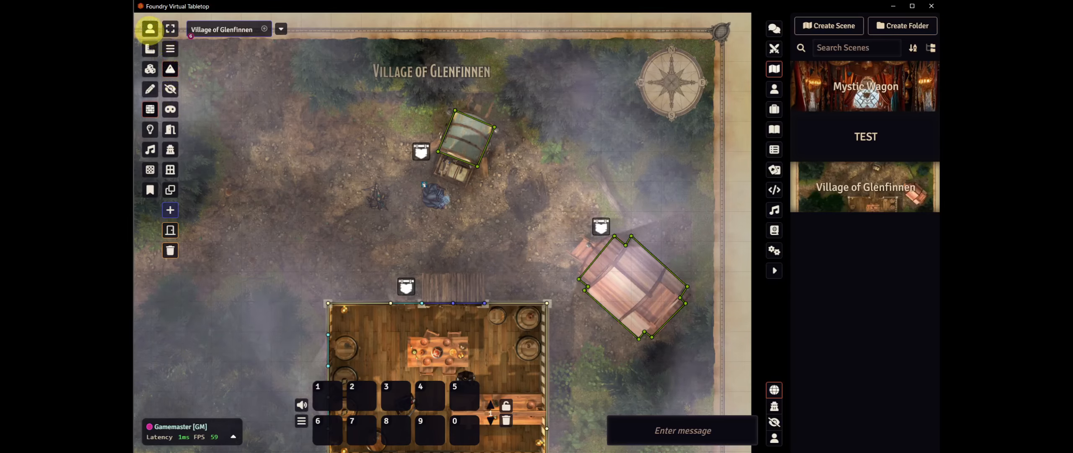
Return to the token controls, select Quill's token, and move it one square south to check its view past both wagons
click(150, 28)
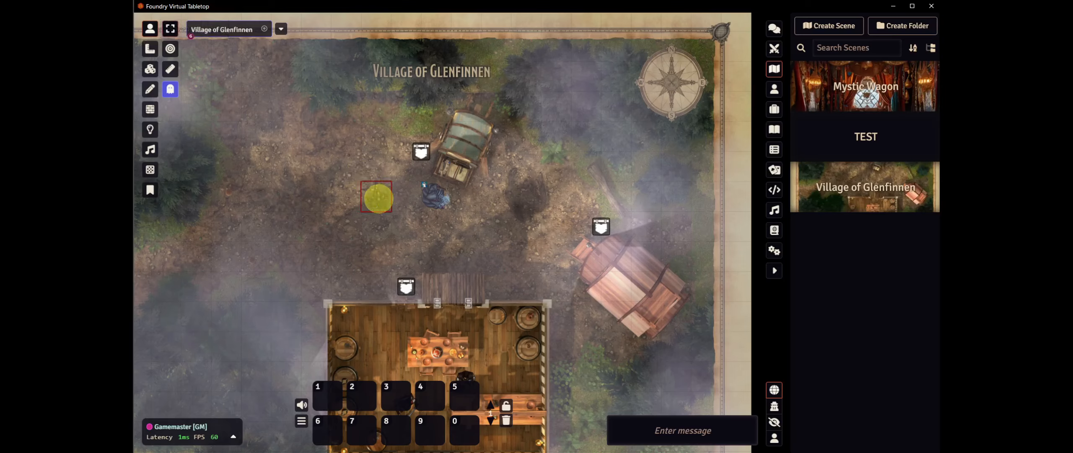
click(377, 196)
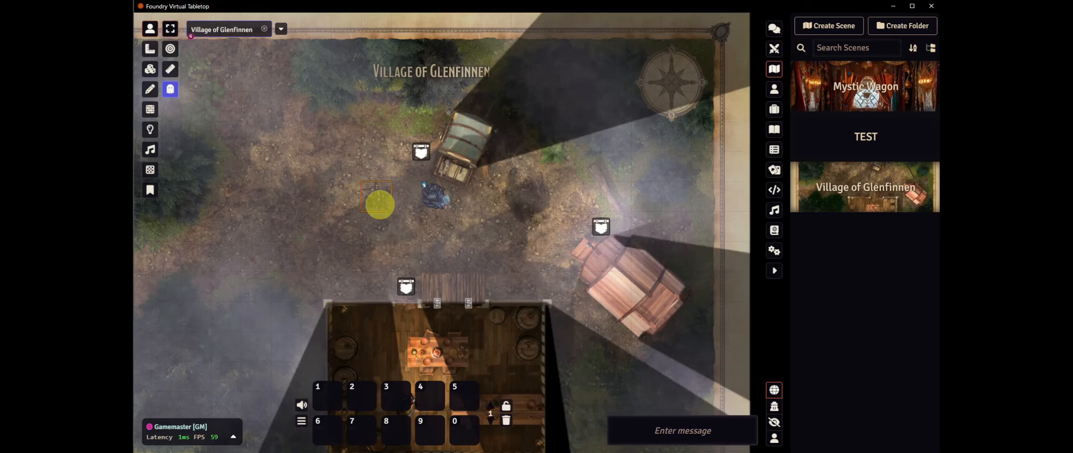
drag(378, 202, 375, 230)
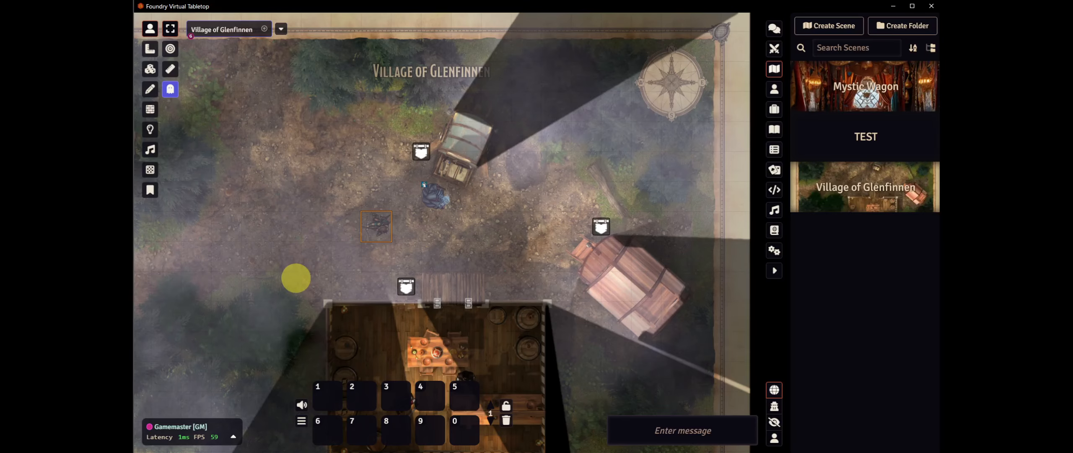
Switch to the lighting controls and examine the light sources in the tavern's west corners
drag(295, 269, 309, 189)
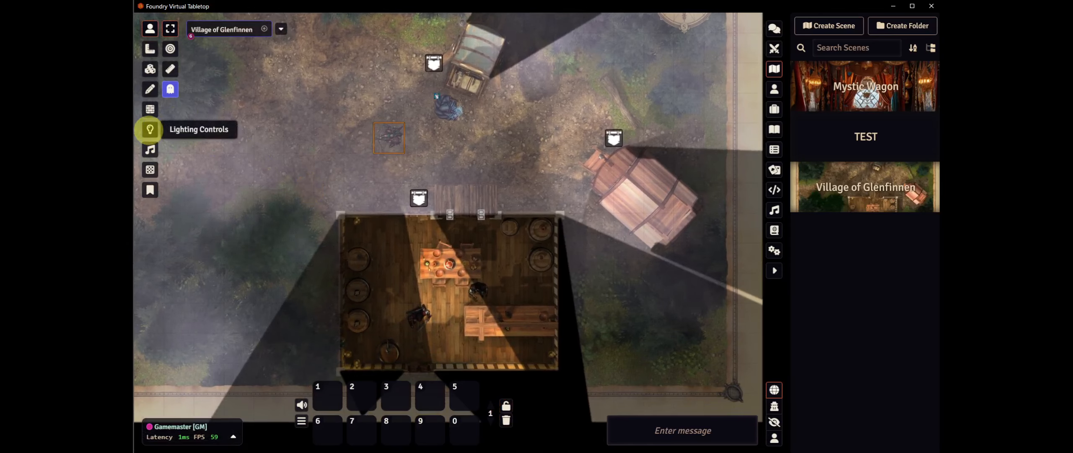
click(150, 129)
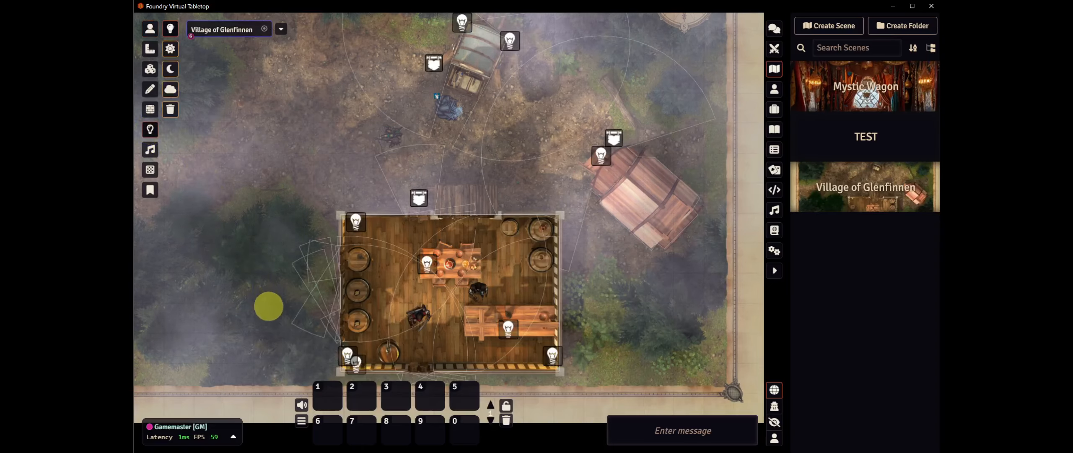
drag(278, 338, 285, 276)
scroll(333, 252, up, 4)
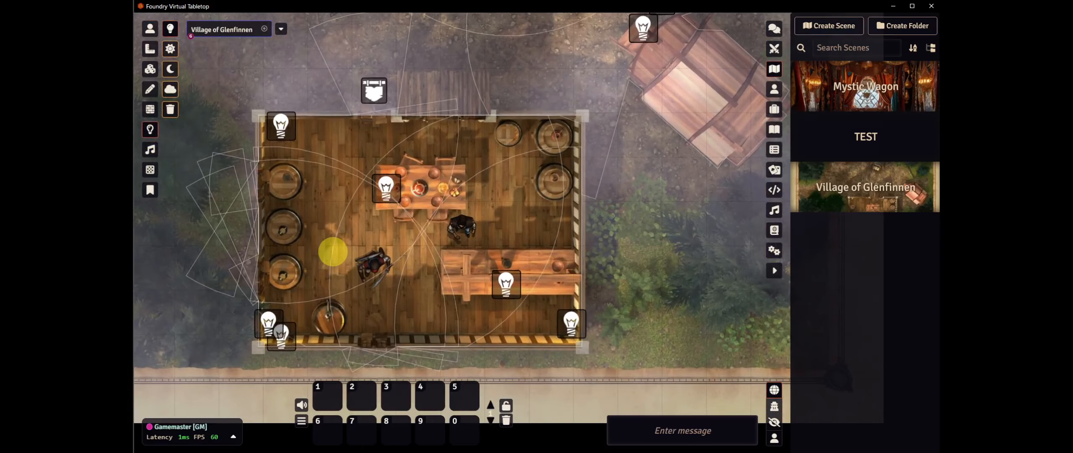
click(278, 125)
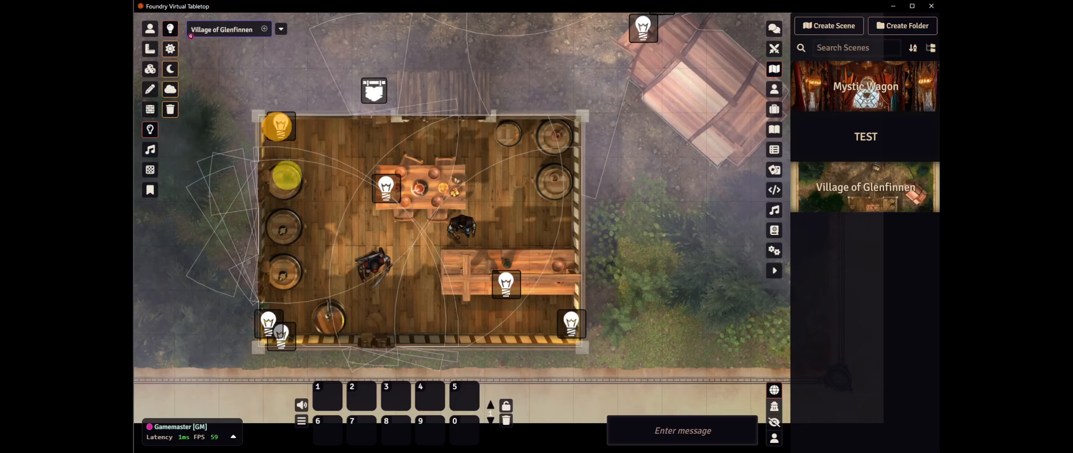
click(269, 322)
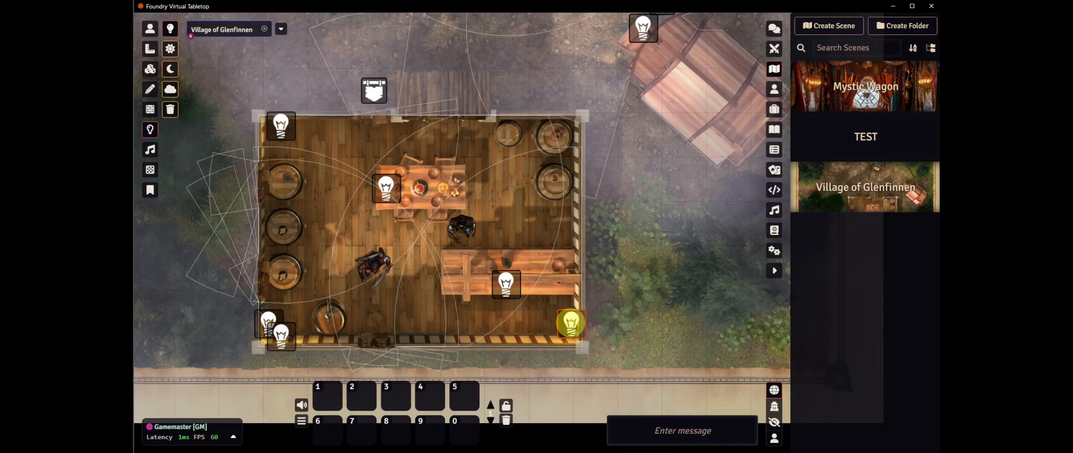
Toggle the tavern's southeast corner light and the dining table light off and back on
right_click(570, 322)
right_click(570, 321)
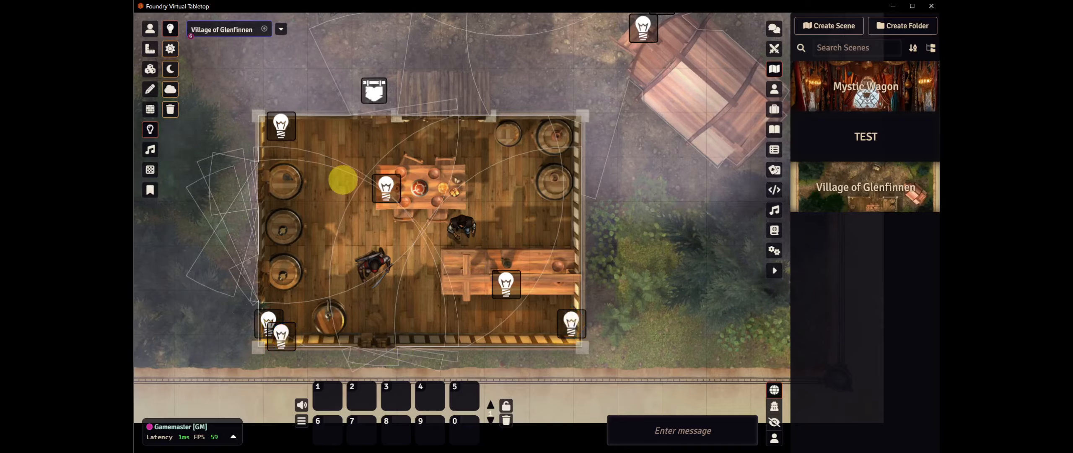
right_click(387, 188)
right_click(388, 189)
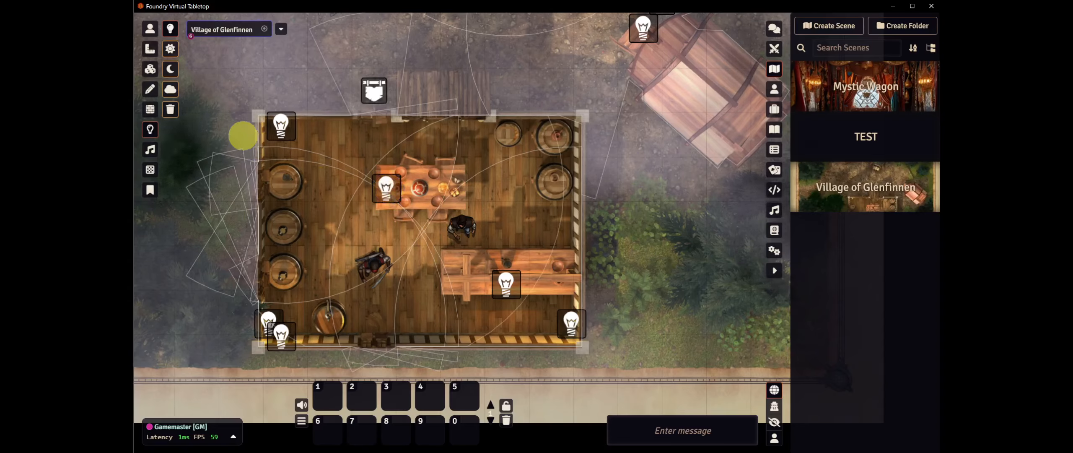
right_click(388, 189)
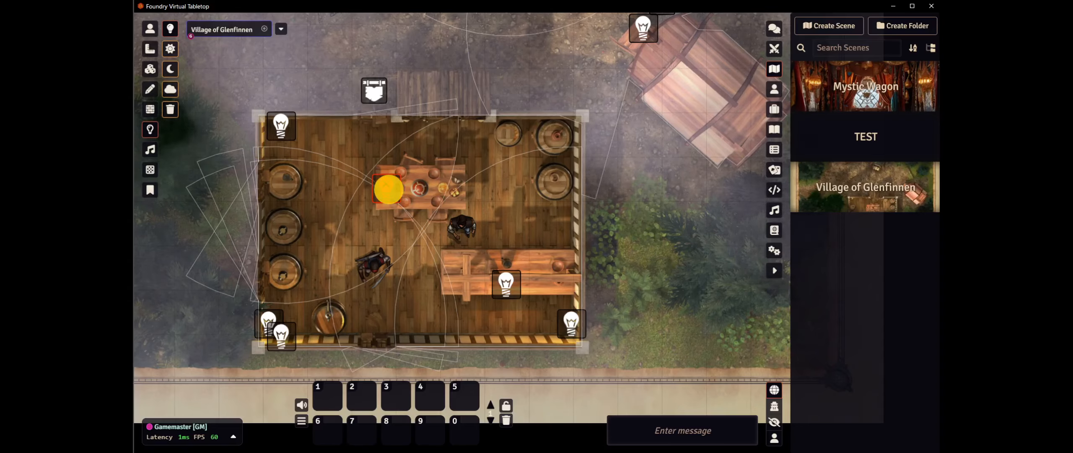
right_click(387, 188)
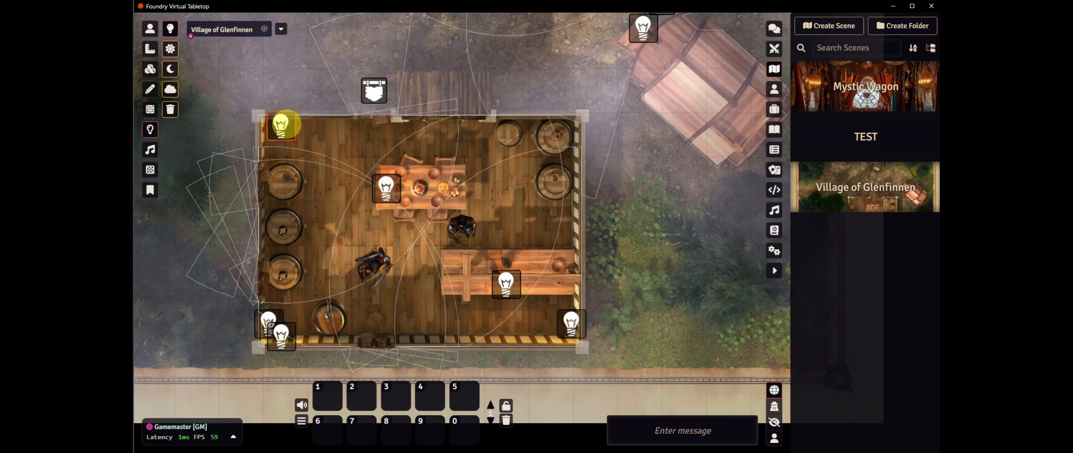
Toggle the light source in the tavern's northwest corner off and back on
right_click(284, 124)
right_click(284, 125)
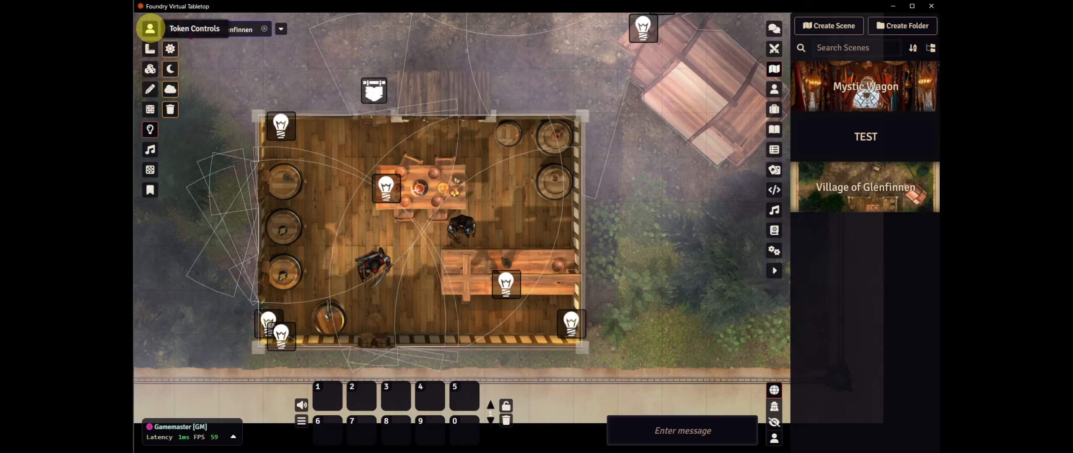
Return to the token controls and move the token northwest of the tavern entrance to the square just north of the wooden porch
click(150, 28)
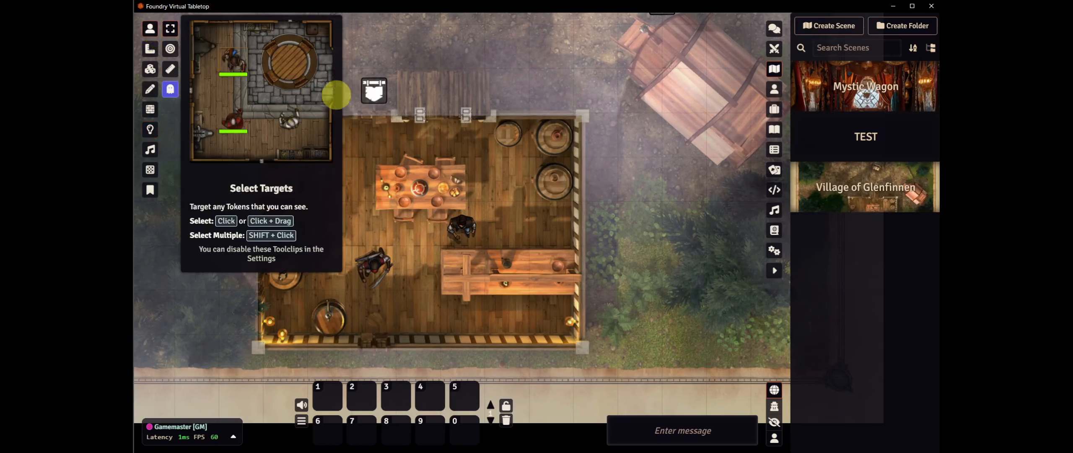
drag(429, 60, 441, 155)
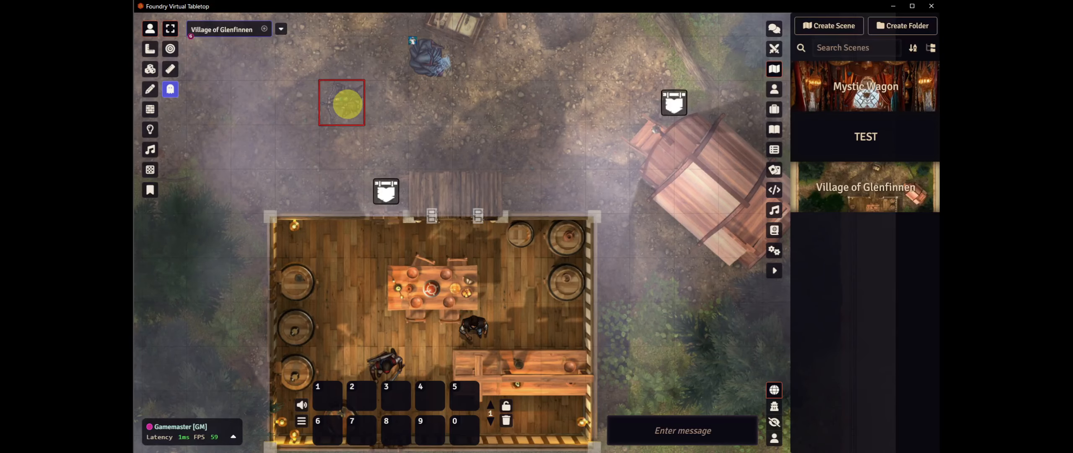
drag(347, 103, 427, 134)
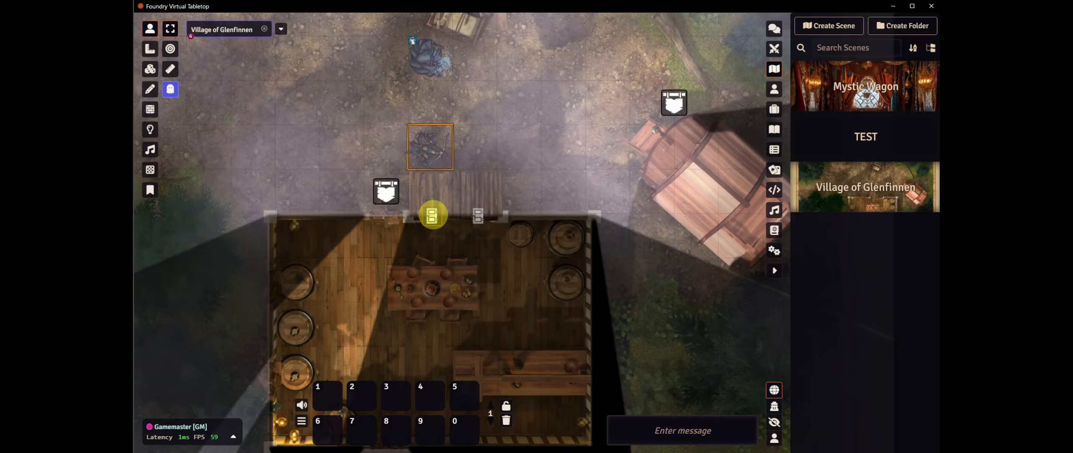
Open and close the tavern's western entrance door to compare the token's view inside, moving the token one square south onto the porch in between
click(433, 215)
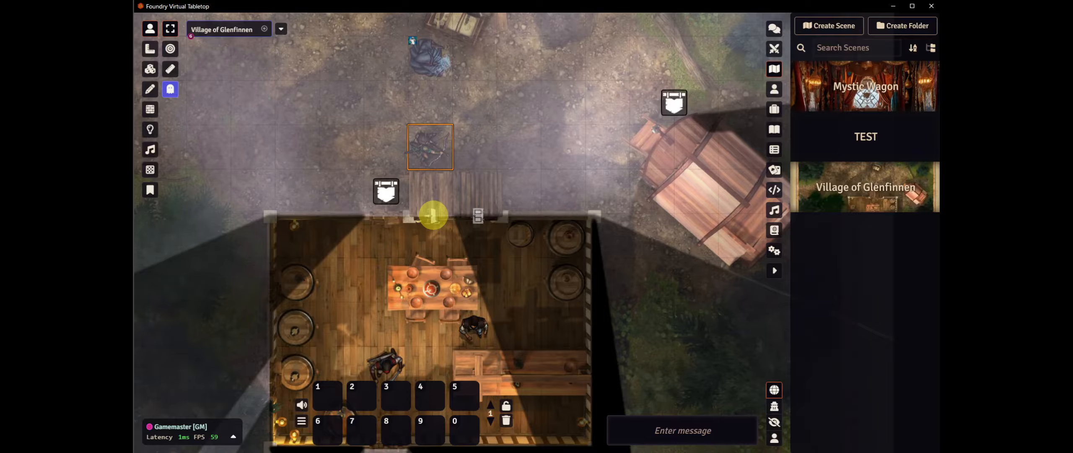
click(433, 215)
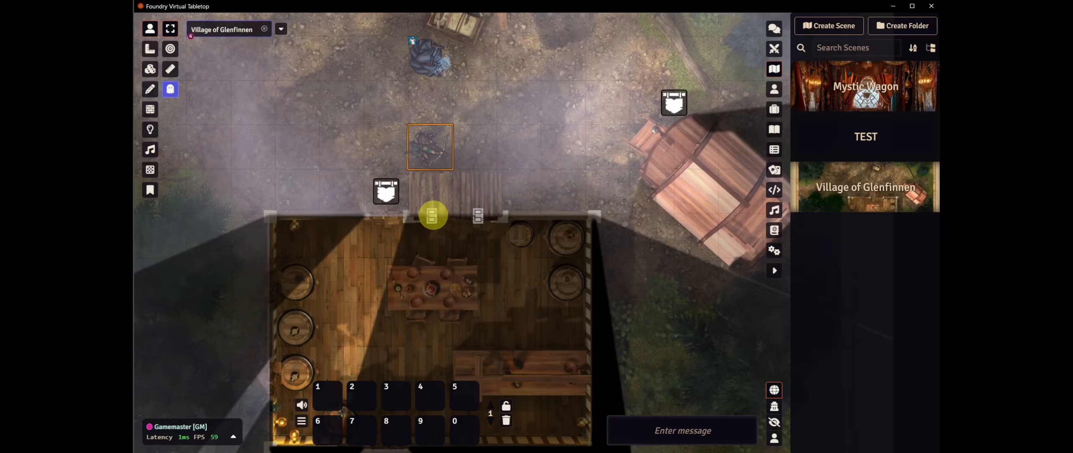
click(433, 215)
drag(429, 148, 439, 192)
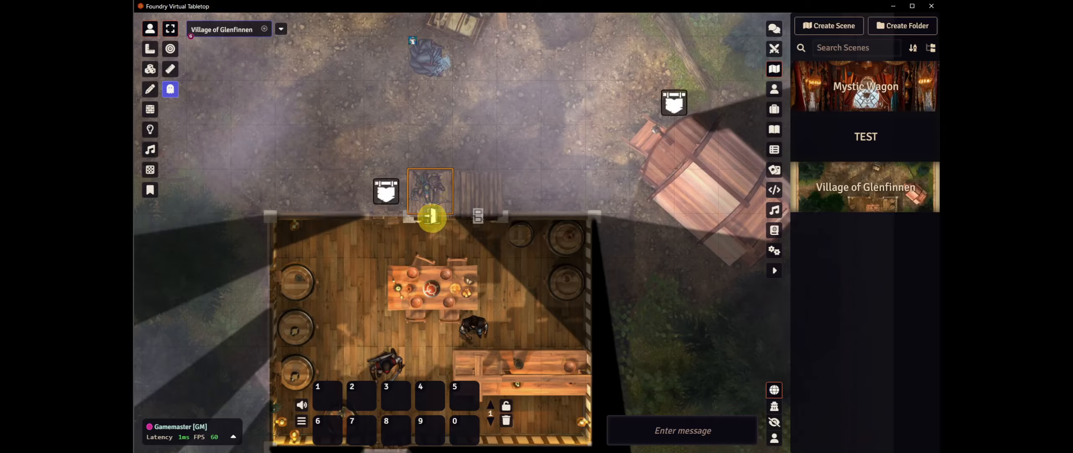
click(431, 217)
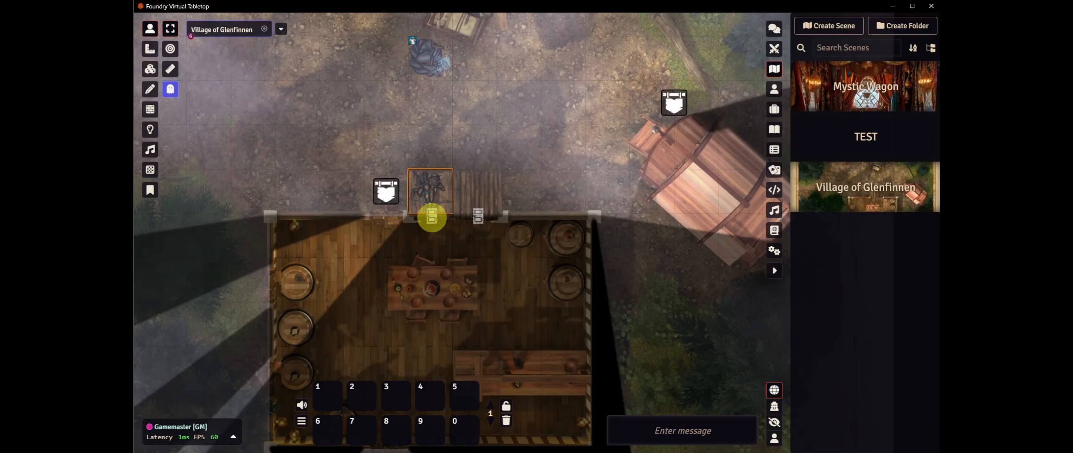
scroll(556, 179, down, 2)
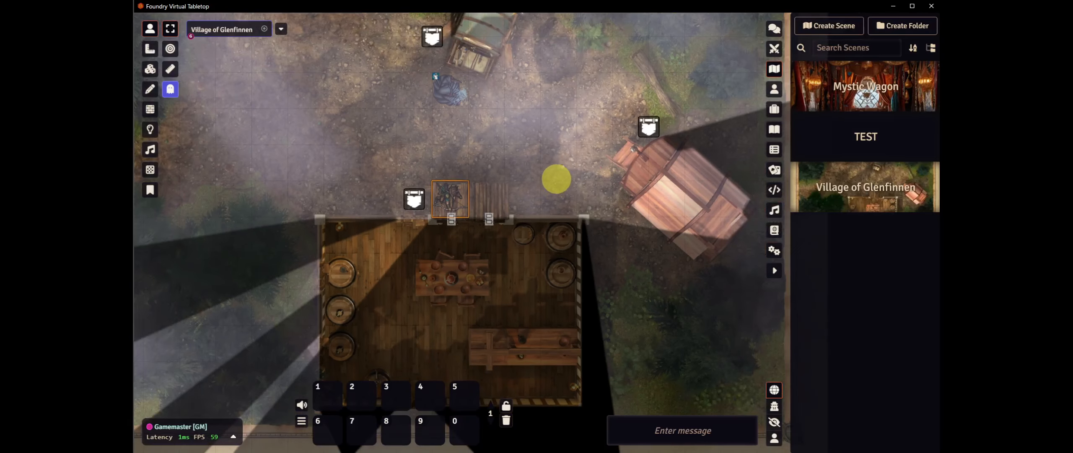
scroll(556, 179, down, 4)
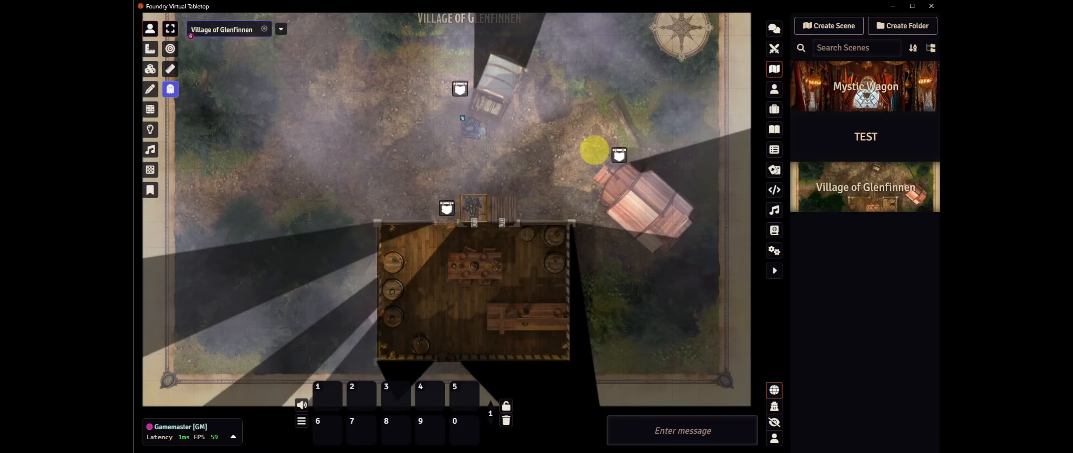
drag(529, 156, 550, 202)
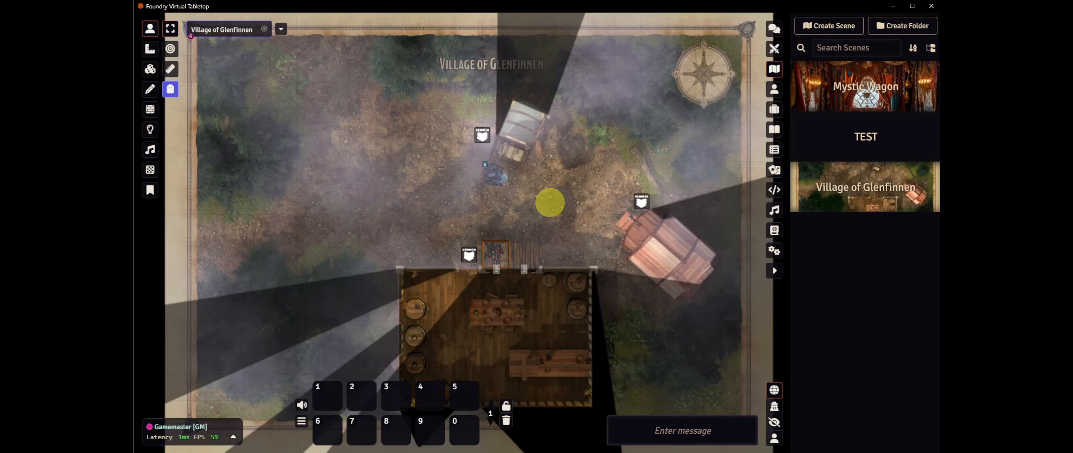